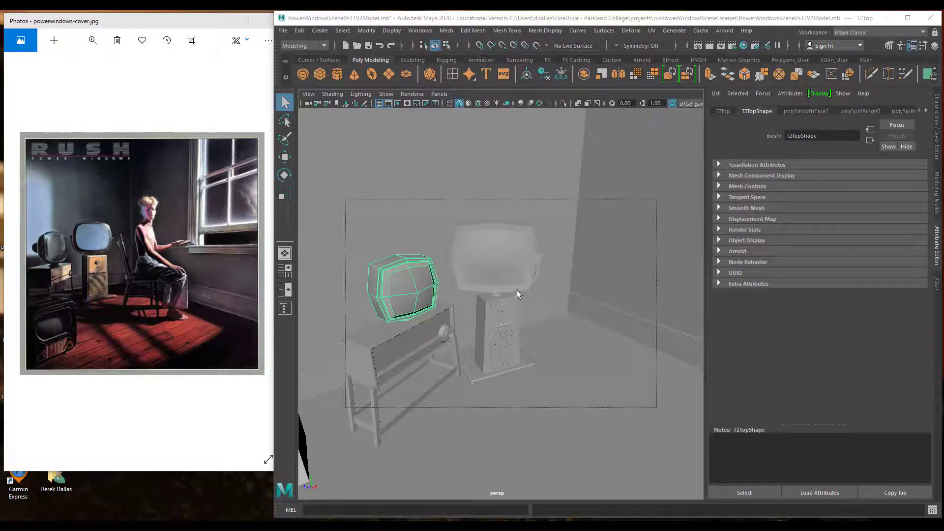
Examine the television models and the placeholder box in the room scene from several angles
{"action": "left_click", "coordinate": [504, 272]}
{"action": "left_click", "coordinate": [407, 297]}
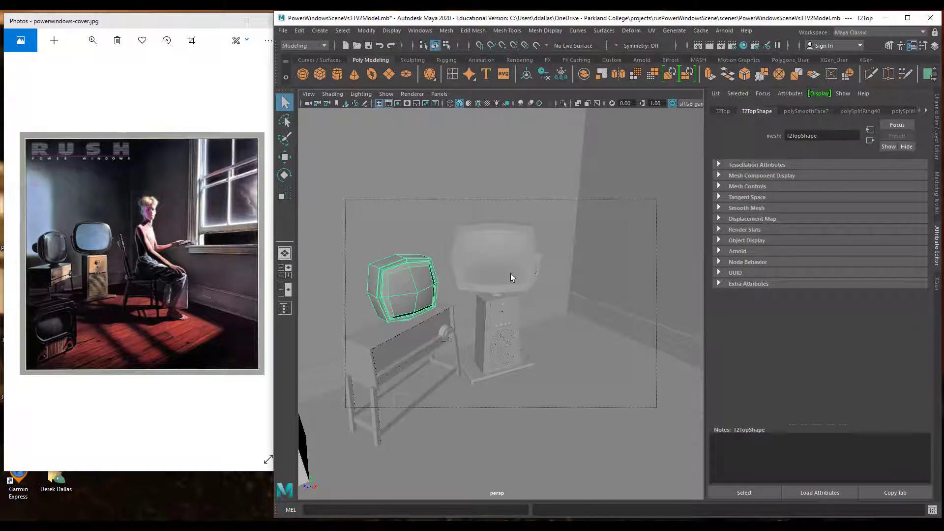
{"action": "left_click_drag", "start_coordinate": [513, 306], "coordinate": [432, 328], "text": "alt"}
{"action": "left_click", "coordinate": [410, 337]}
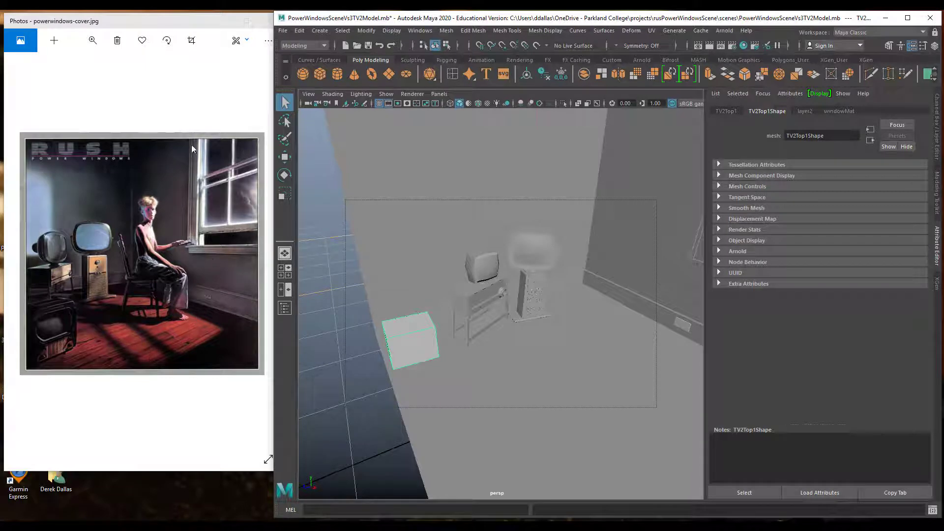
{"action": "left_click_drag", "start_coordinate": [524, 309], "coordinate": [616, 298], "text": "alt"}
{"action": "middle_click_drag", "start_coordinate": [617, 299], "coordinate": [481, 320], "text": "alt"}
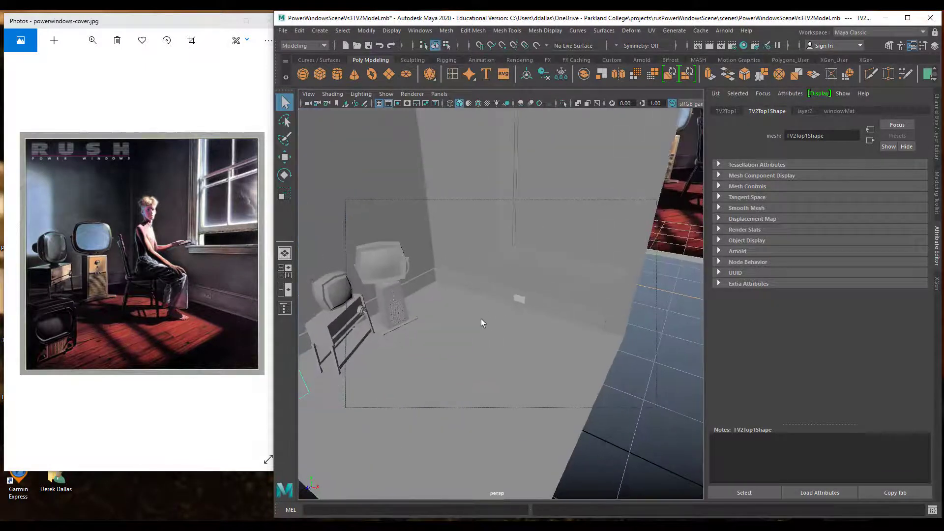
{"action": "left_click_drag", "start_coordinate": [481, 319], "coordinate": [453, 308], "text": "alt"}
{"action": "middle_click_drag", "start_coordinate": [512, 313], "coordinate": [561, 325], "text": "alt"}
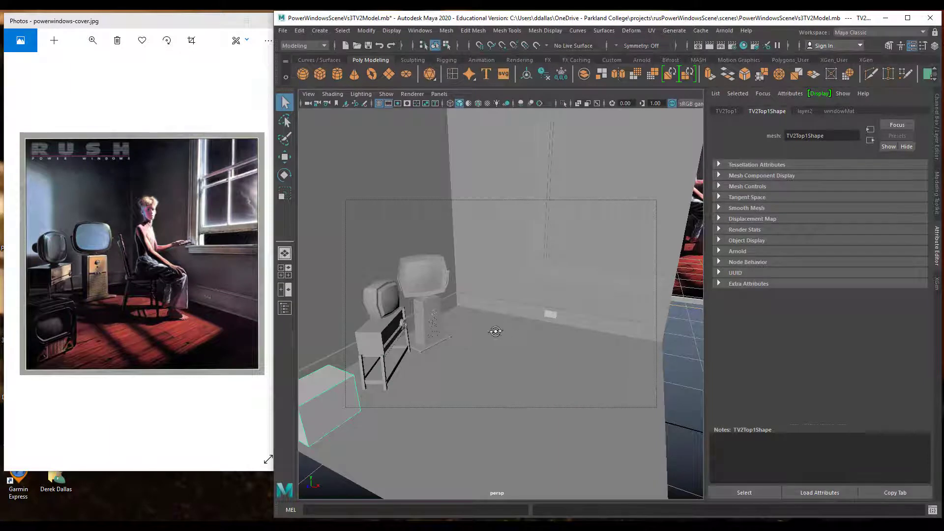
{"action": "left_click_drag", "start_coordinate": [497, 331], "coordinate": [512, 320], "text": "alt"}
{"action": "middle_click_drag", "start_coordinate": [513, 320], "coordinate": [555, 300], "text": "alt"}
{"action": "right_click_drag", "start_coordinate": [523, 340], "coordinate": [512, 312], "text": "alt"}
{"action": "middle_click_drag", "start_coordinate": [512, 312], "coordinate": [571, 352], "text": "alt"}
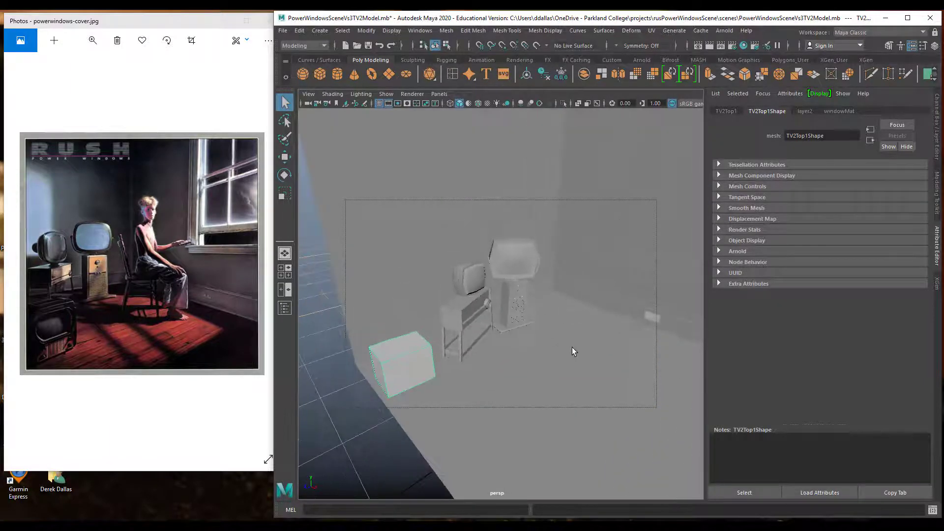
{"action": "left_click_drag", "start_coordinate": [561, 348], "coordinate": [529, 350], "text": "alt"}
{"action": "right_click_drag", "start_coordinate": [512, 338], "coordinate": [664, 329], "text": "alt"}
Maximize the modelling window and examine the two televisions and their stands up close
{"action": "left_click", "coordinate": [908, 17]}
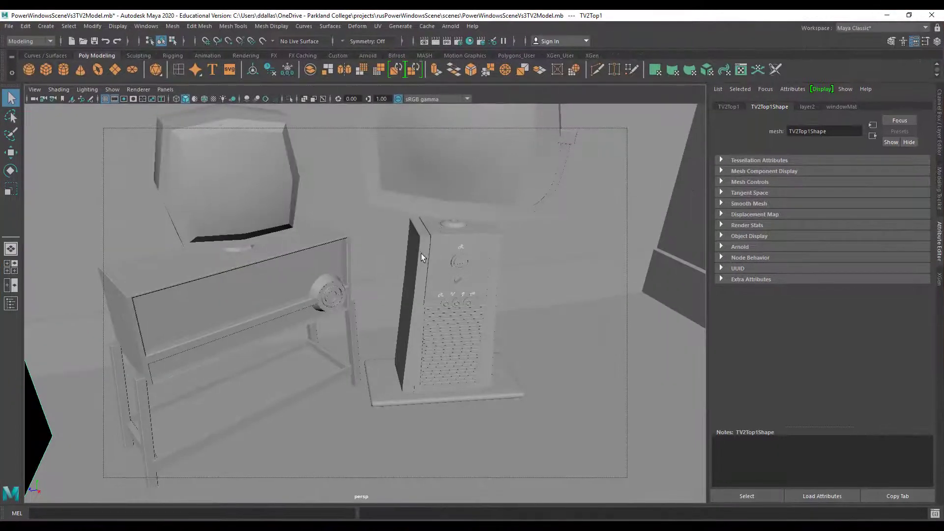
{"action": "left_click_drag", "start_coordinate": [421, 253], "coordinate": [450, 241], "text": "alt"}
{"action": "middle_click_drag", "start_coordinate": [450, 241], "coordinate": [486, 351], "text": "alt"}
{"action": "left_click_drag", "start_coordinate": [486, 351], "coordinate": [484, 340], "text": "alt"}
{"action": "right_click_drag", "start_coordinate": [484, 339], "coordinate": [417, 310], "text": "alt"}
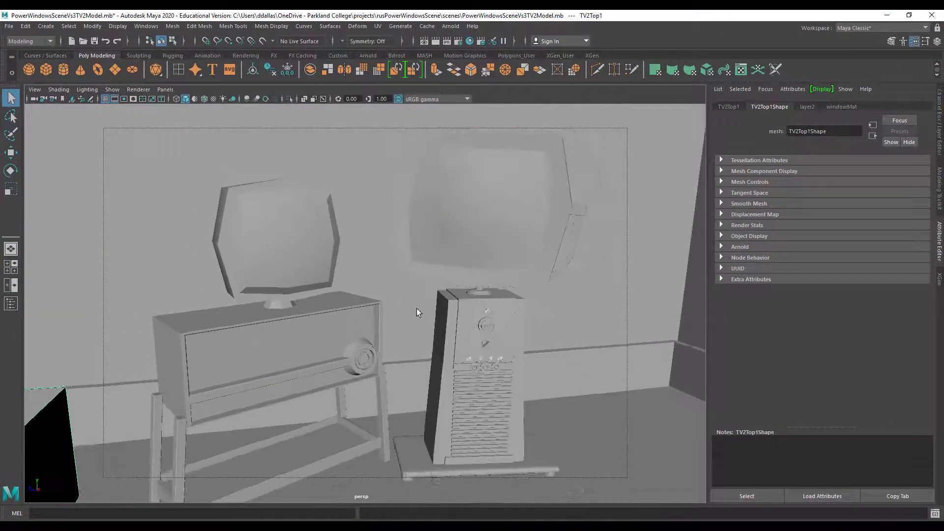
{"action": "mouse_move", "coordinate": [417, 309]}
{"action": "left_mouse_down", "text": "alt"}
{"action": "mouse_move", "coordinate": [403, 308]}
{"action": "mouse_move", "coordinate": [417, 312]}
{"action": "left_mouse_up", "text": "alt"}
{"action": "right_click_drag", "start_coordinate": [417, 312], "coordinate": [477, 314], "text": "alt"}
{"action": "left_click", "coordinate": [478, 314]}
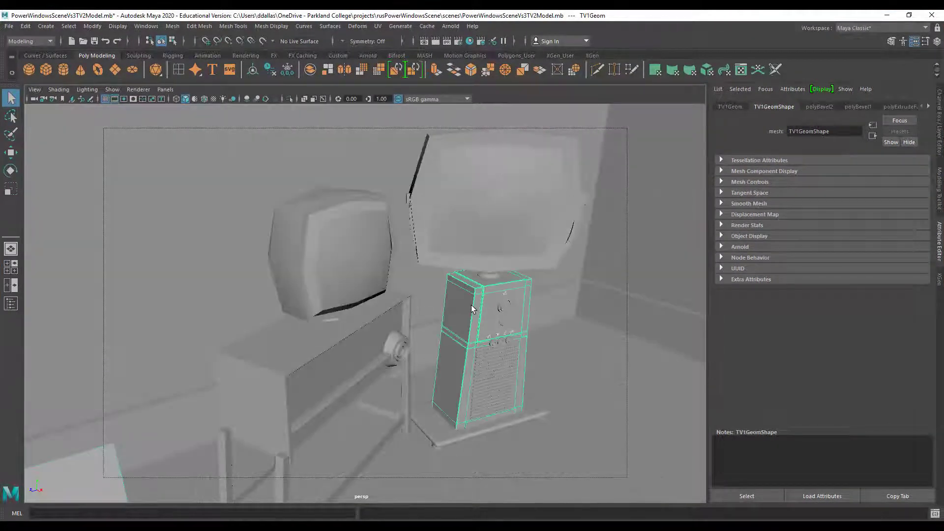
Select the T2Top television head and compare its unsmoothed, cage-plus-smooth and fully smooth mesh previews
{"action": "left_click", "coordinate": [356, 244]}
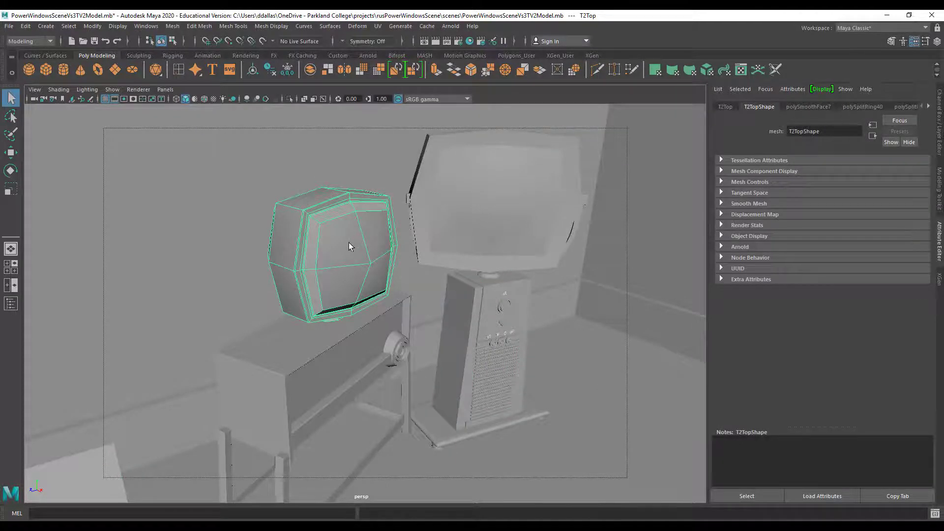
{"action": "mouse_move", "coordinate": [350, 242]}
{"action": "left_mouse_down", "text": "alt"}
{"action": "mouse_move", "coordinate": [428, 246]}
{"action": "mouse_move", "coordinate": [341, 246]}
{"action": "left_mouse_up", "text": "alt"}
{"action": "right_click_drag", "start_coordinate": [341, 246], "coordinate": [386, 249], "text": "alt"}
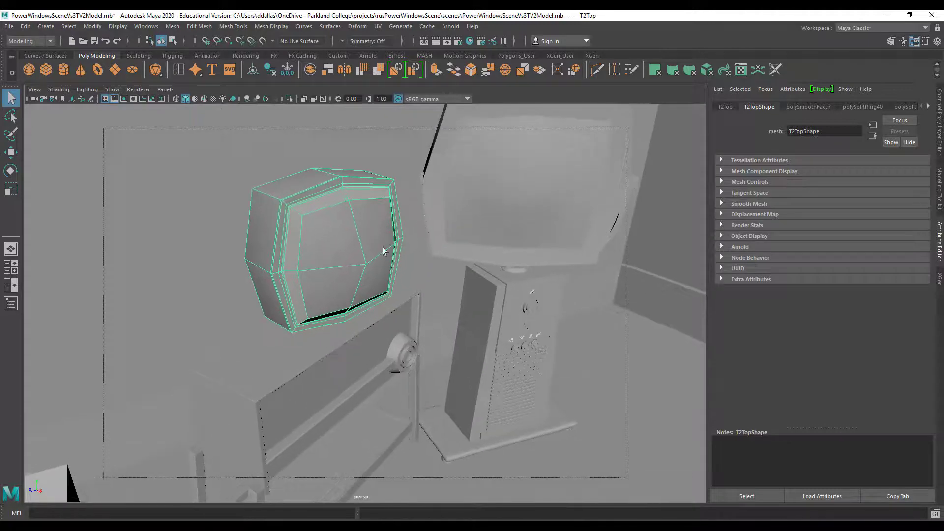
{"action": "left_click_drag", "start_coordinate": [386, 249], "coordinate": [310, 240], "text": "alt"}
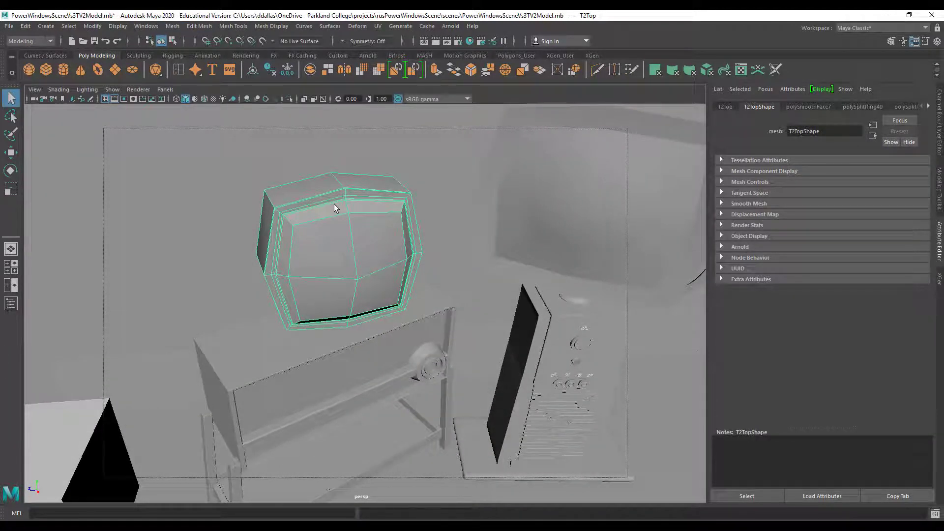
{"action": "scroll", "coordinate": [351, 215], "scroll_direction": "up", "scroll_amount": 4}
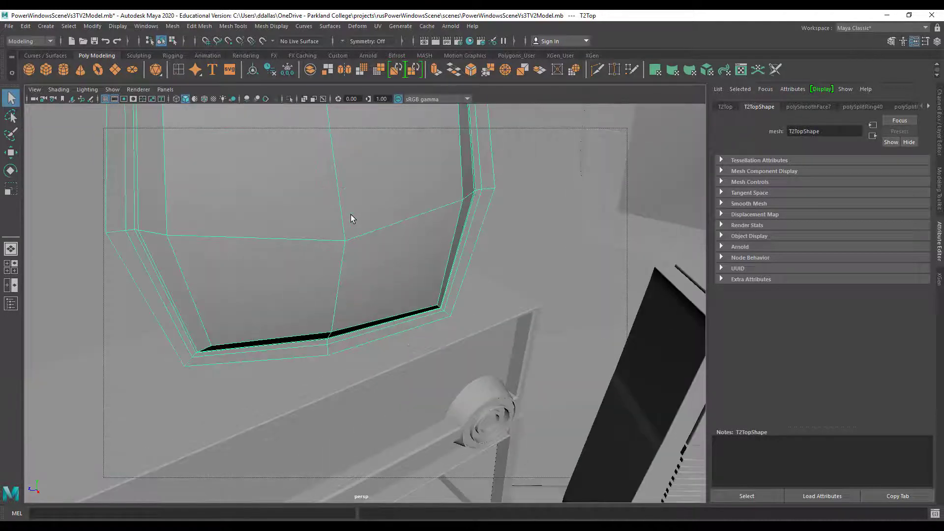
{"action": "middle_click_drag", "start_coordinate": [350, 214], "coordinate": [339, 256], "text": "alt"}
{"action": "left_click_drag", "start_coordinate": [339, 256], "coordinate": [407, 197], "text": "alt"}
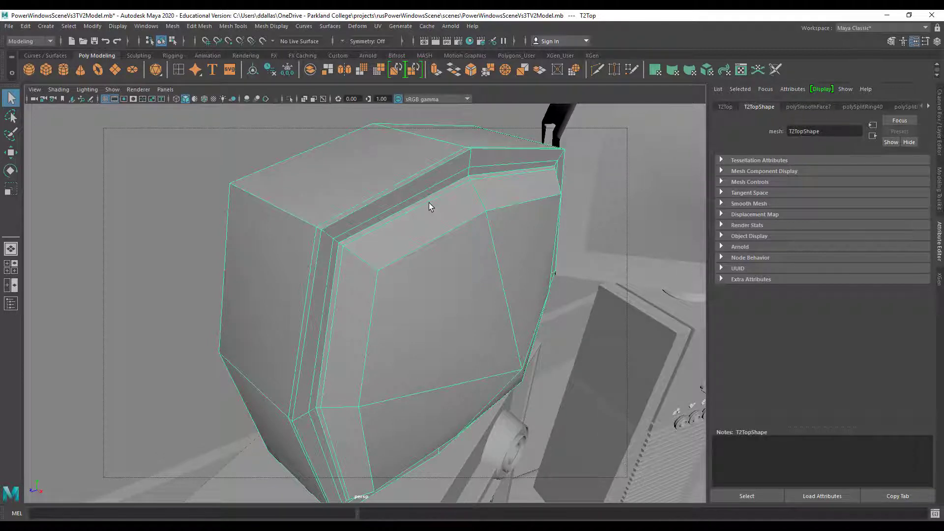
{"action": "key", "text": "3"}
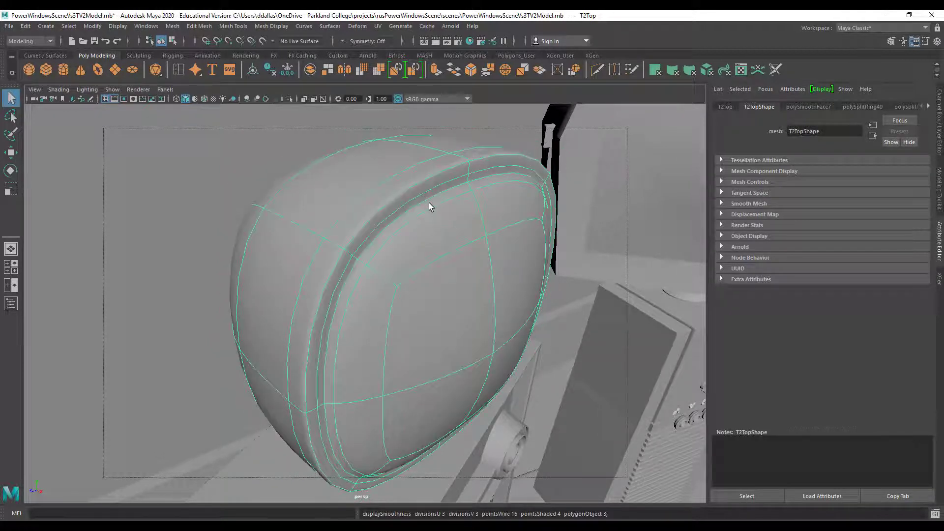
{"action": "key", "text": "1"}
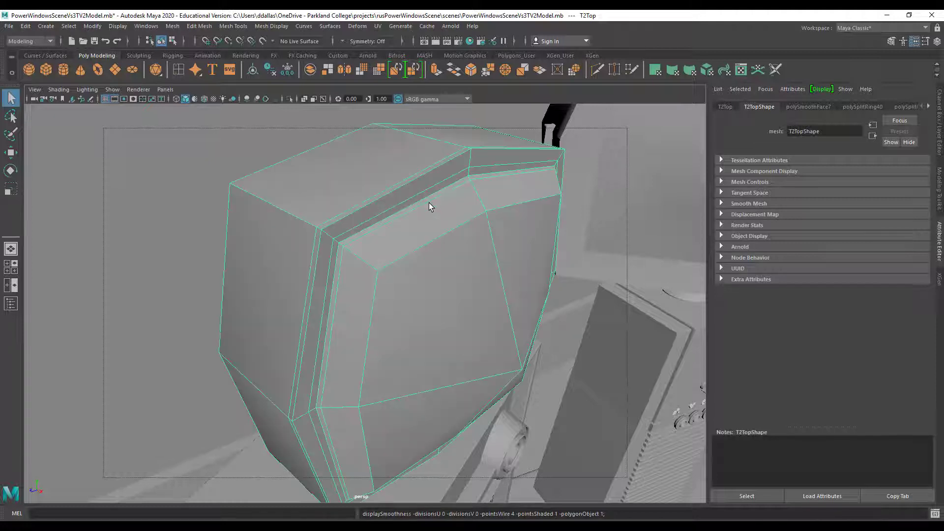
{"action": "key", "text": "2"}
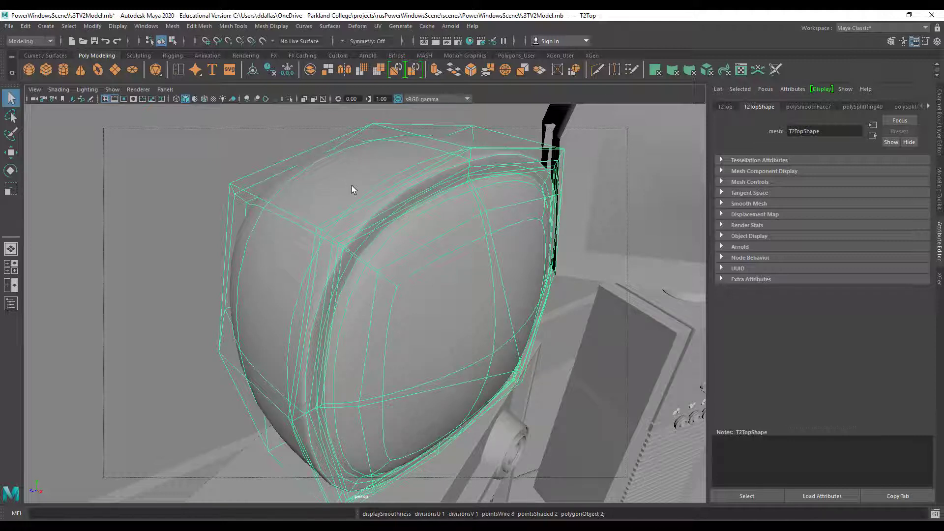
{"action": "key", "text": "3"}
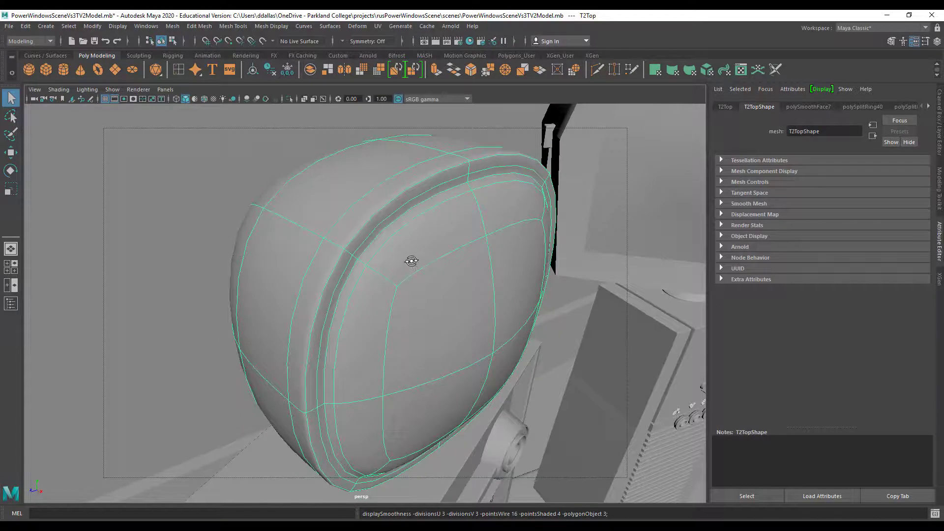
Inspect the smooth-previewed television head without its wireframe, return it to unsmoothed display and frame it
{"action": "mouse_move", "coordinate": [411, 261]}
{"action": "left_mouse_down", "text": "alt"}
{"action": "mouse_move", "coordinate": [348, 243]}
{"action": "mouse_move", "coordinate": [417, 254]}
{"action": "left_mouse_up", "text": "alt"}
{"action": "left_click", "coordinate": [487, 251]}
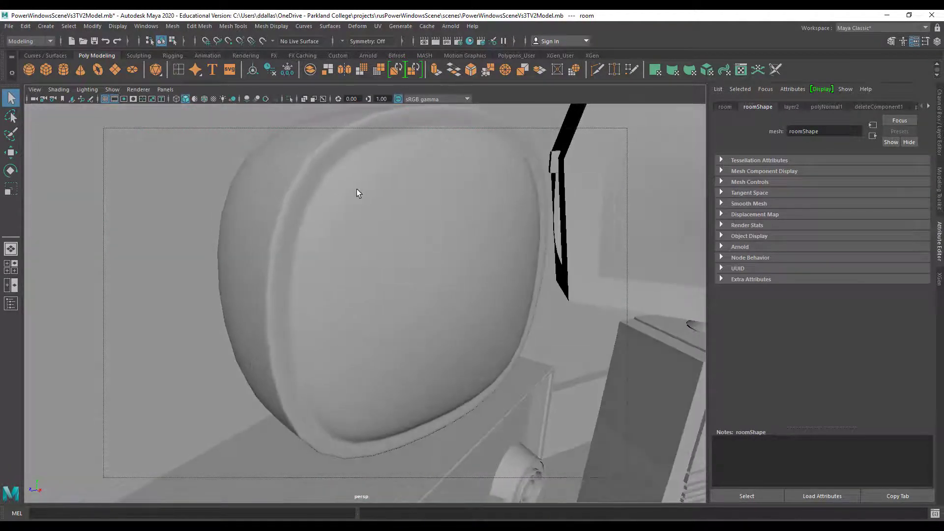
{"action": "left_click", "coordinate": [322, 187]}
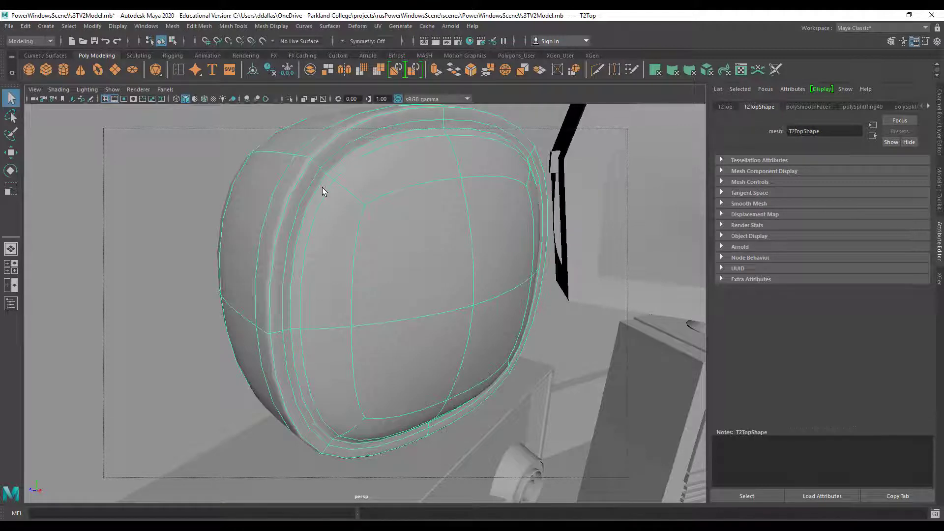
{"action": "key", "text": "1"}
{"action": "key", "text": "f"}
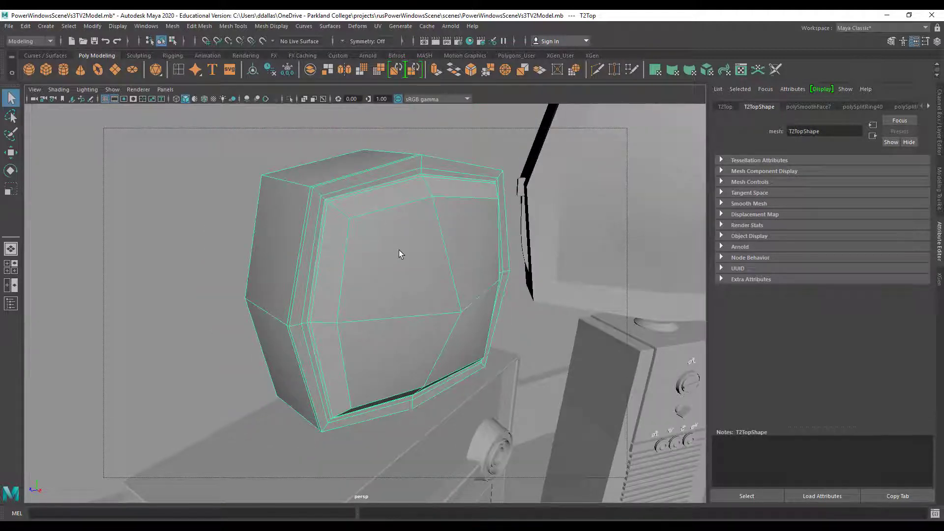
Review the mesh Smooth options for the television head and close them without applying
{"action": "left_click", "coordinate": [174, 26]}
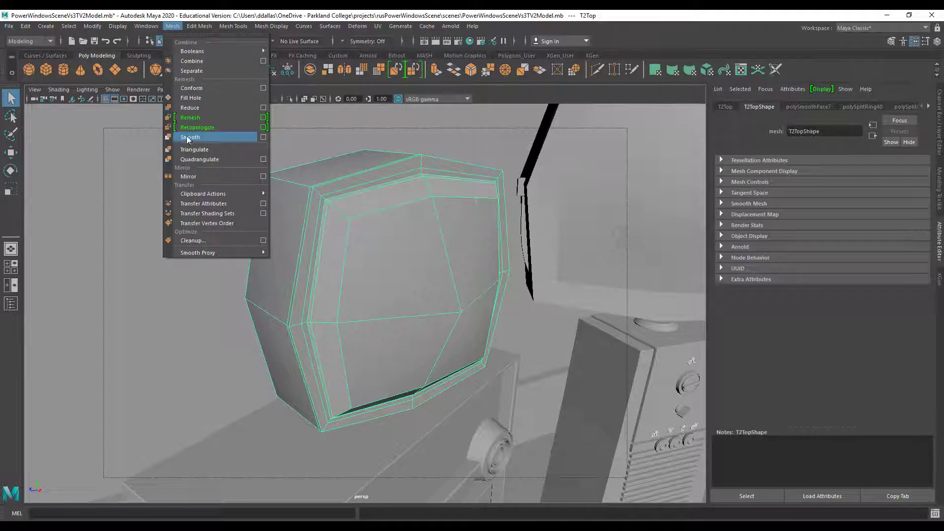
{"action": "left_click", "coordinate": [264, 137]}
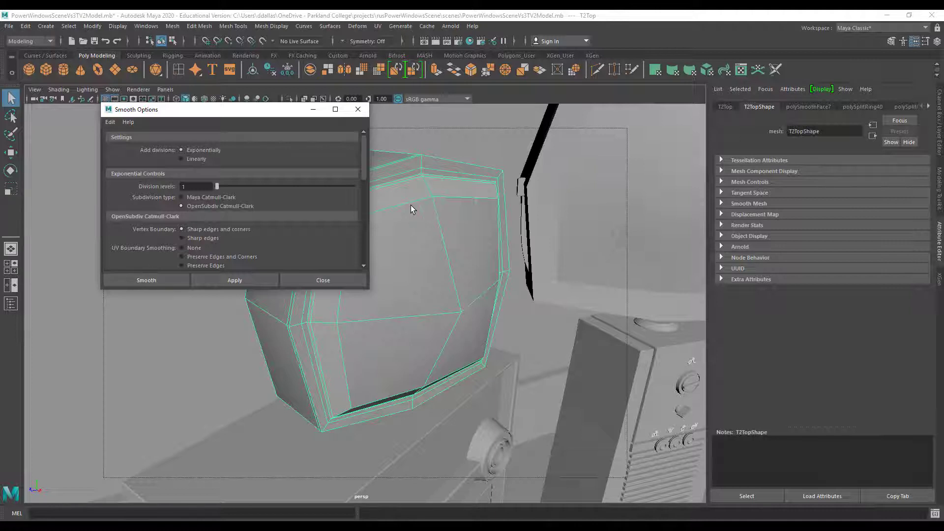
{"action": "left_click", "coordinate": [330, 279]}
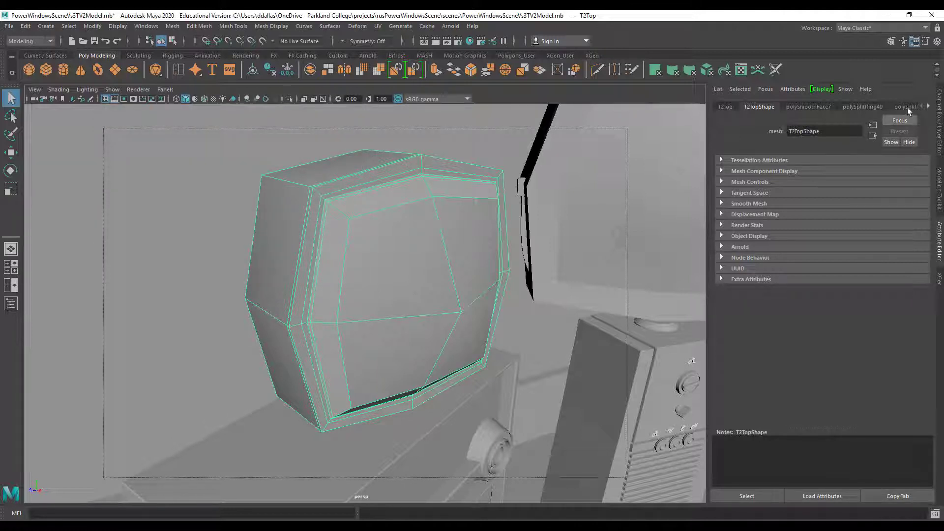
Open the television head's polySmoothFace7 history settings and set its Divisions to 1
{"action": "left_click", "coordinate": [929, 105]}
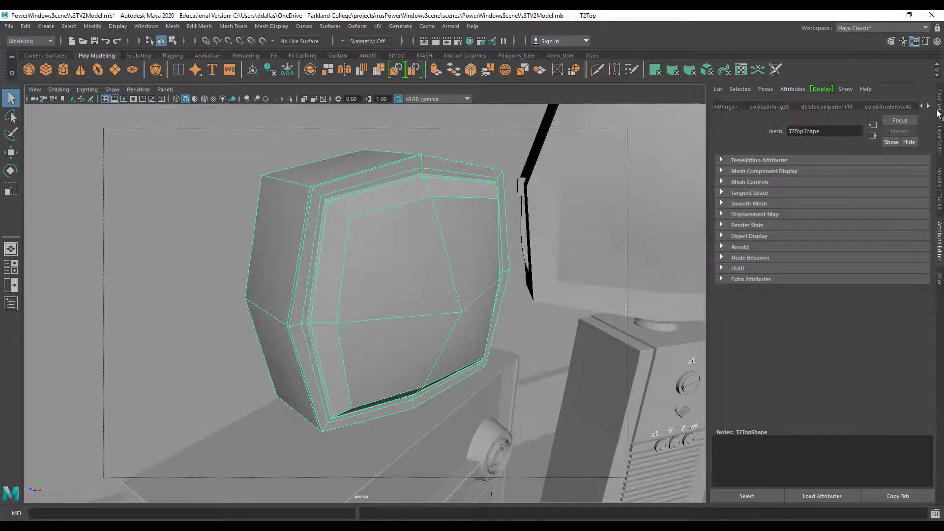
{"action": "left_click", "coordinate": [939, 121]}
{"action": "left_click", "coordinate": [804, 220]}
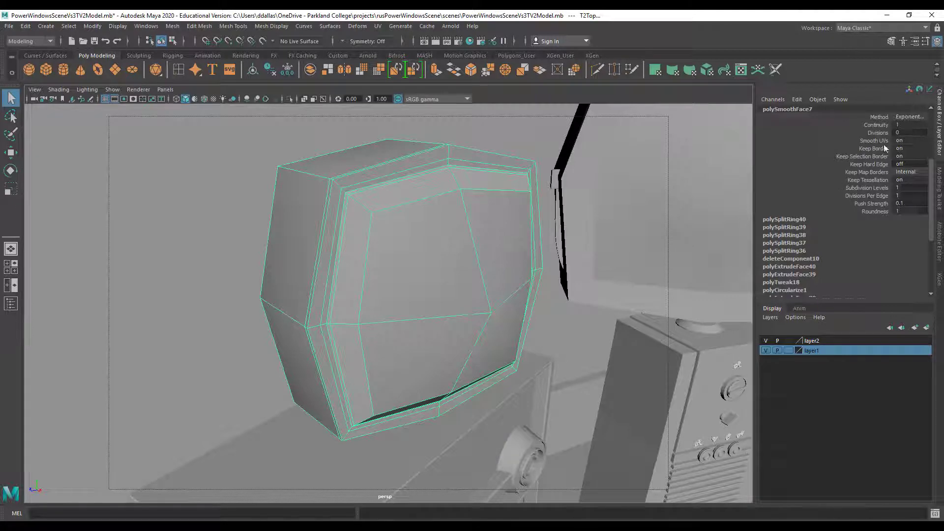
{"action": "double_click", "coordinate": [909, 132]}
{"action": "type", "text": "1"}
{"action": "key", "text": "Return"}
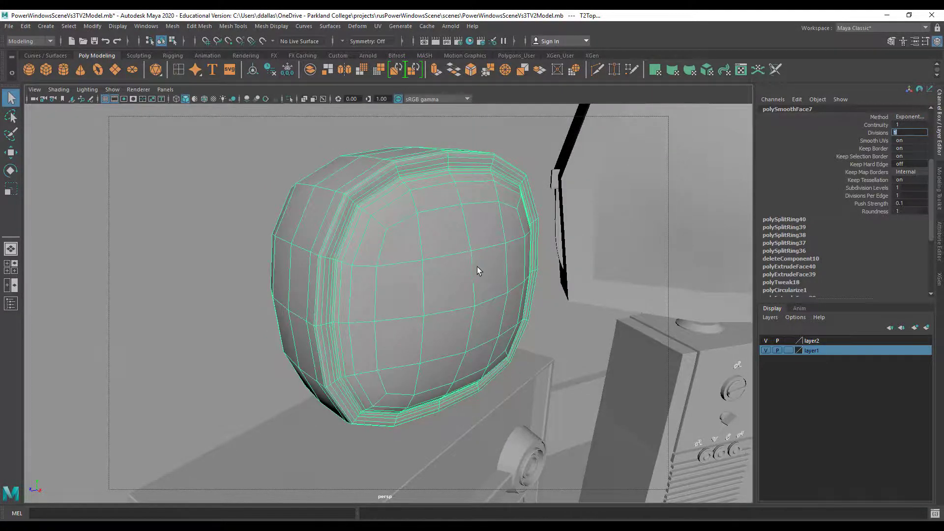
Raise polySmoothFace7's Divisions stepwise to 3 and inspect the denser television head
{"action": "left_click_drag", "start_coordinate": [477, 267], "coordinate": [451, 265], "text": "alt"}
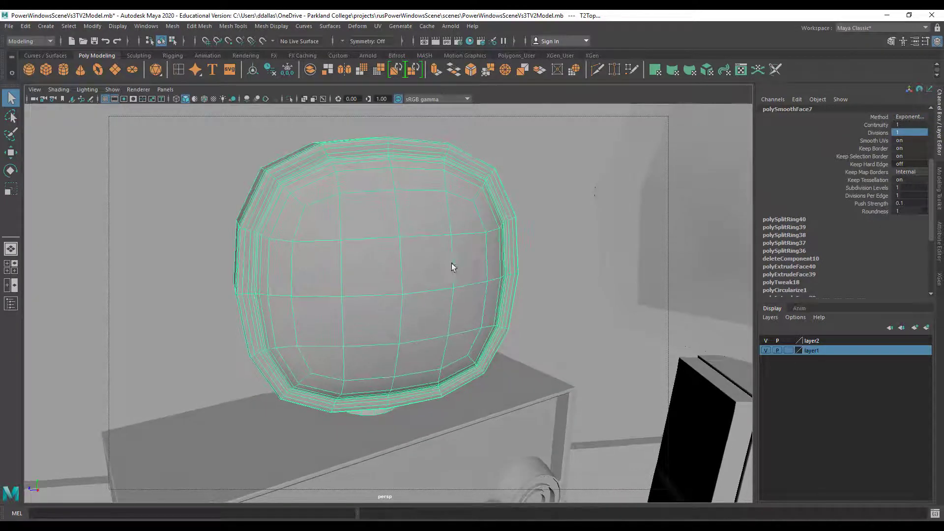
{"action": "double_click", "coordinate": [900, 133]}
{"action": "key", "text": "Return"}
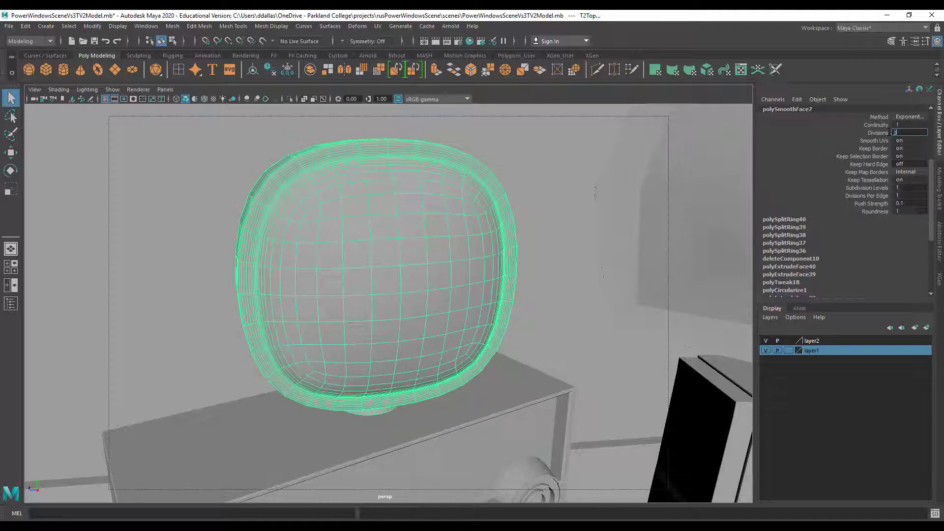
{"action": "key", "text": "Return"}
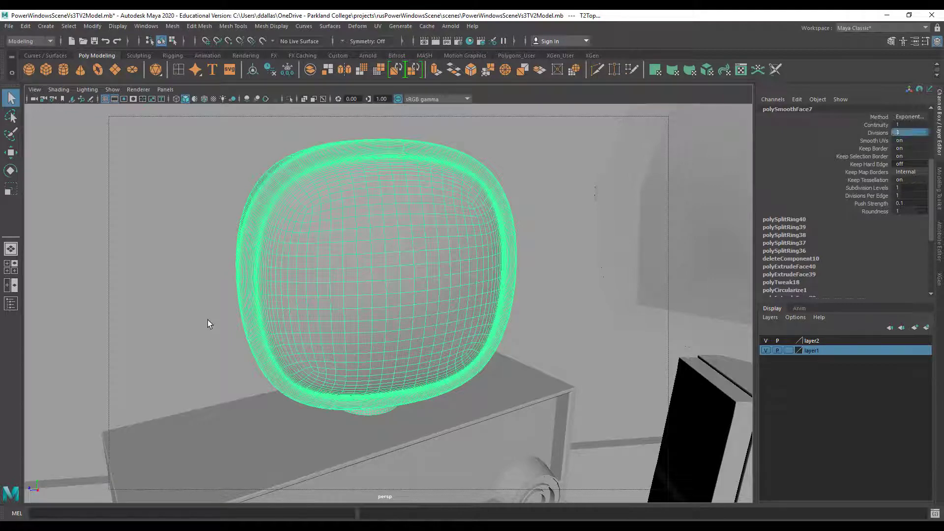
{"action": "left_click", "coordinate": [208, 319]}
{"action": "left_click_drag", "start_coordinate": [360, 280], "coordinate": [380, 262], "text": "alt"}
{"action": "left_click", "coordinate": [380, 262]}
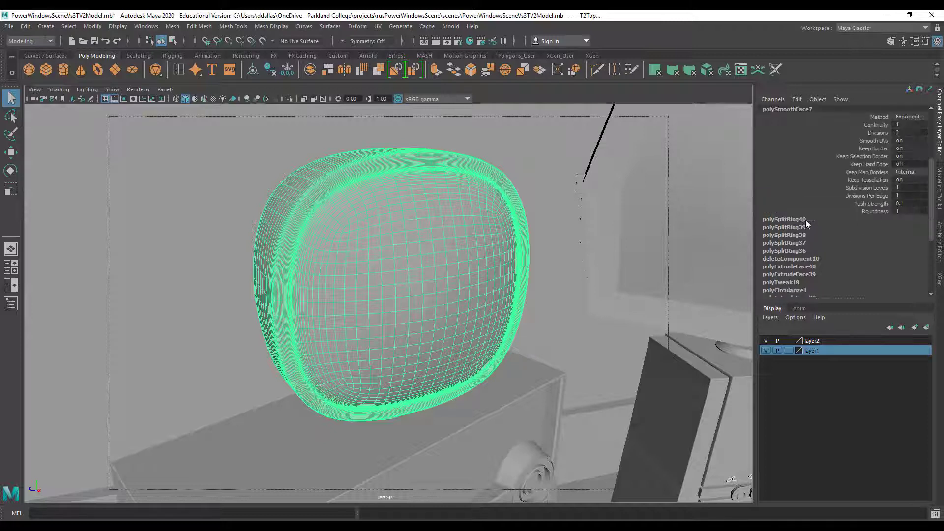
Set the Divisions of the television head's polySmoothFace7 node to 4
{"action": "left_click", "coordinate": [801, 220]}
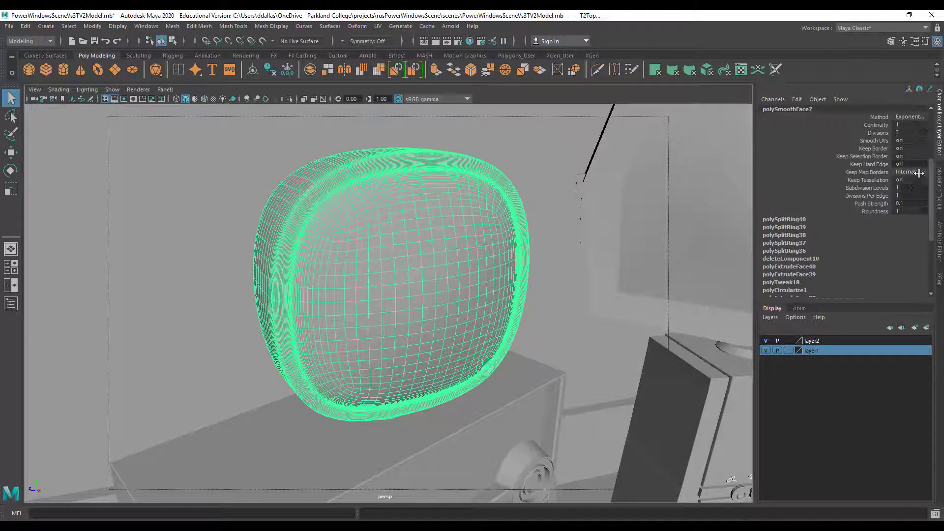
{"action": "left_click", "coordinate": [896, 133]}
{"action": "double_click", "coordinate": [905, 132]}
{"action": "type", "text": "4"}
{"action": "key", "text": "Return"}
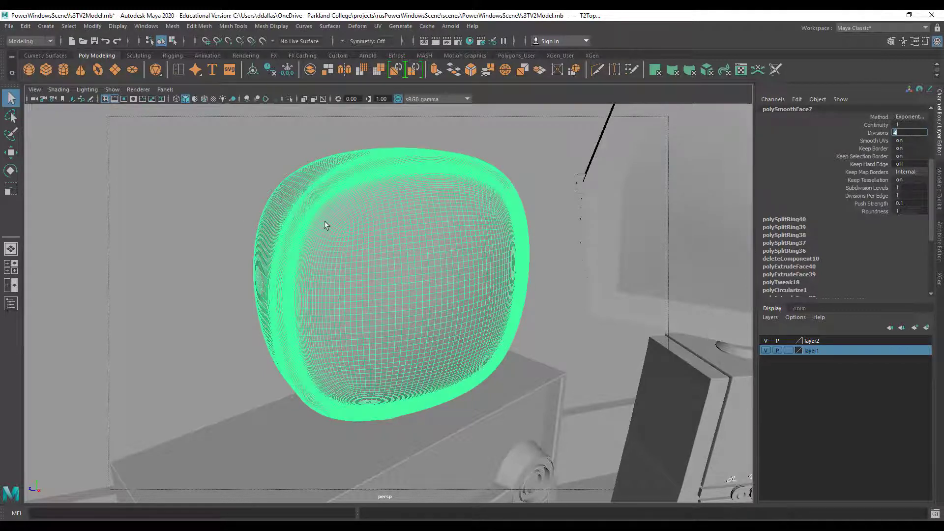
Check the smoothed television head's surface without its wireframe and reselect the head
{"action": "left_click", "coordinate": [234, 211]}
{"action": "left_click_drag", "start_coordinate": [235, 212], "coordinate": [362, 219], "text": "alt"}
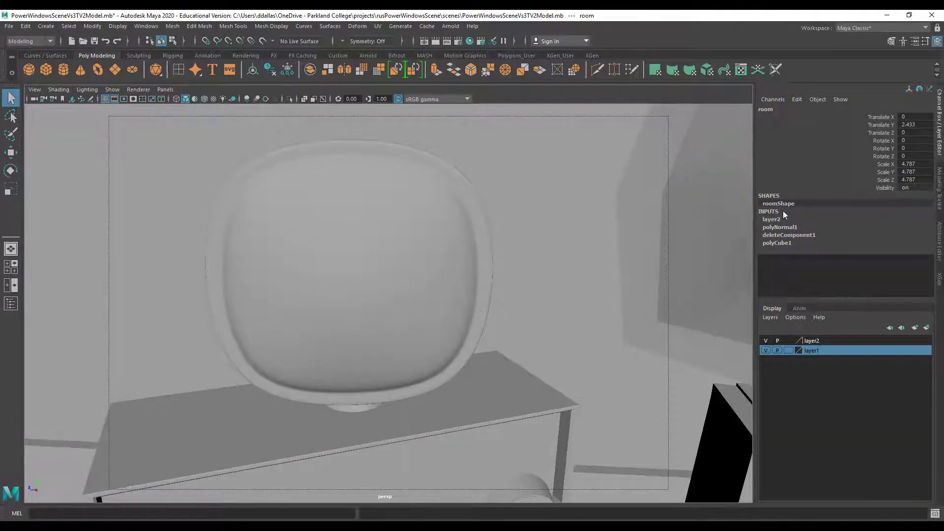
{"action": "left_click", "coordinate": [374, 254]}
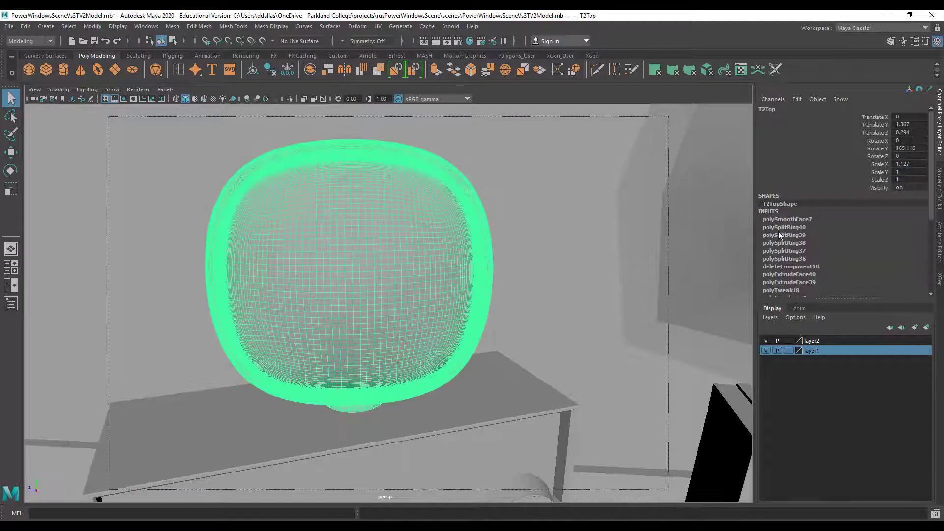
{"action": "left_click_drag", "start_coordinate": [468, 237], "coordinate": [688, 226], "text": "alt"}
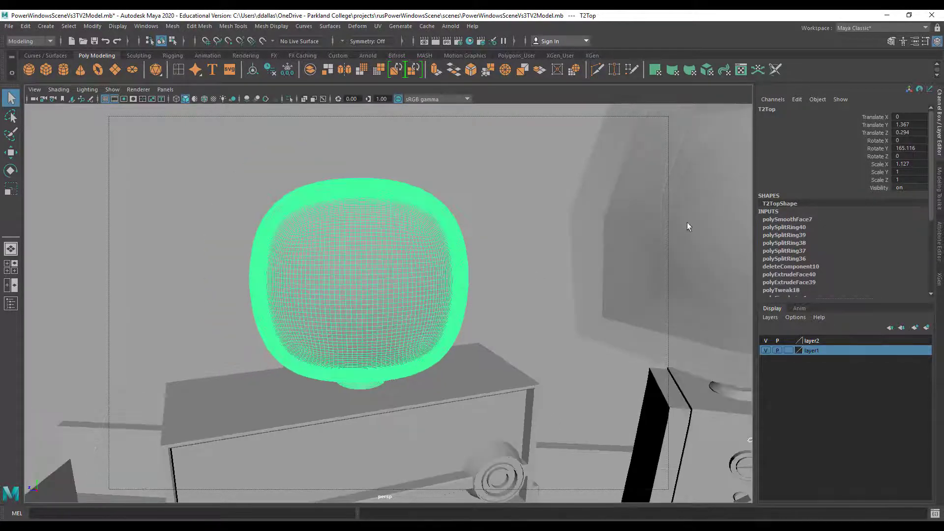
Set the Divisions of the T2Top television head's polySmoothFace7 node to 3
{"action": "left_click", "coordinate": [796, 220]}
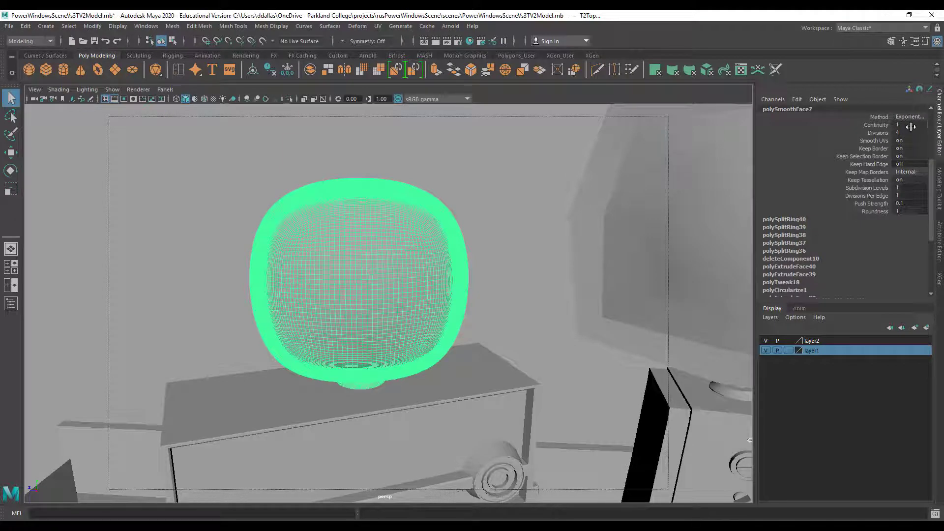
{"action": "double_click", "coordinate": [898, 132]}
{"action": "type", "text": "3"}
{"action": "key", "text": "Return"}
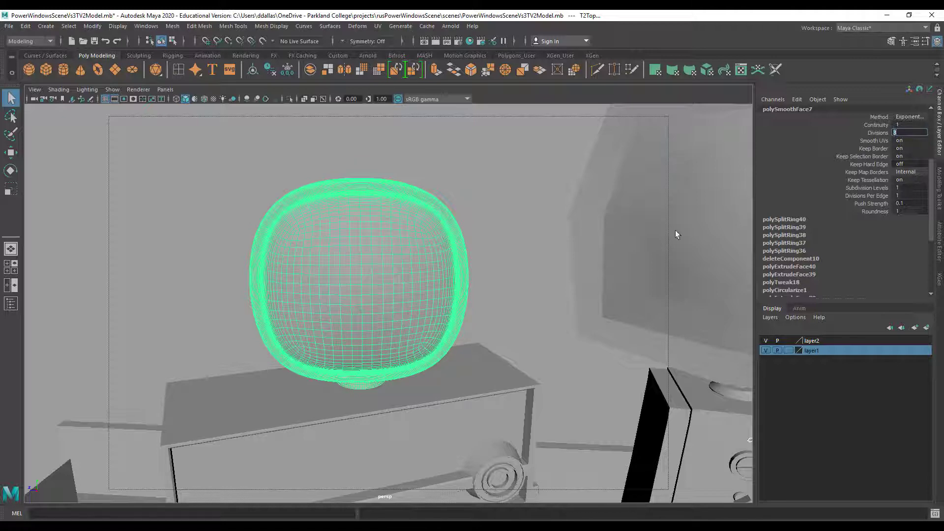
Select the faceted TV1Set television head and set its polySmoothFace3 Divisions to 3
{"action": "left_click", "coordinate": [610, 241]}
{"action": "left_click", "coordinate": [789, 161]}
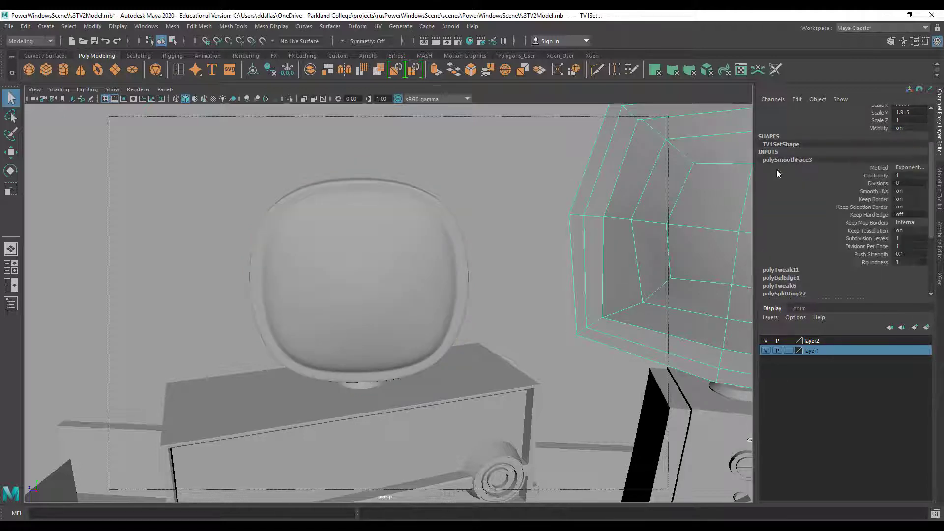
{"action": "left_click_drag", "start_coordinate": [618, 243], "coordinate": [573, 264], "text": "alt"}
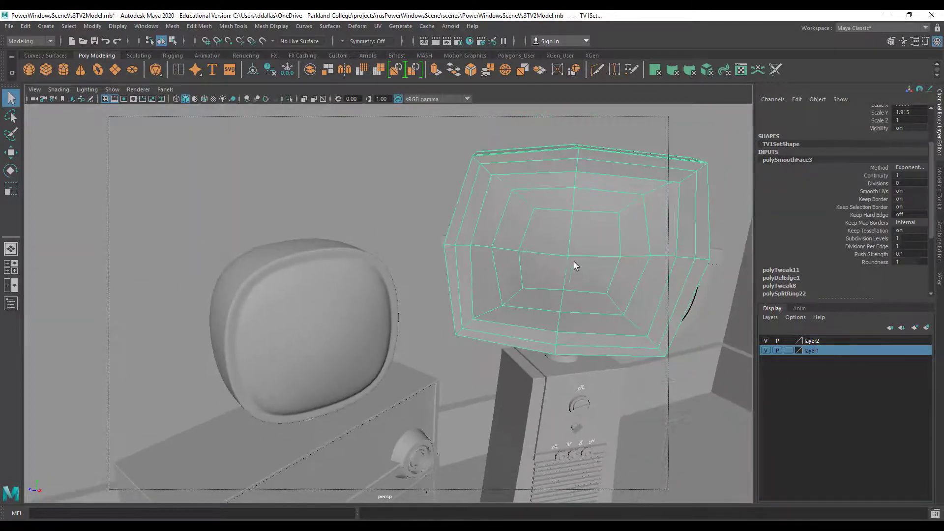
{"action": "left_click", "coordinate": [905, 182]}
{"action": "type", "text": "3"}
{"action": "key", "text": "Return"}
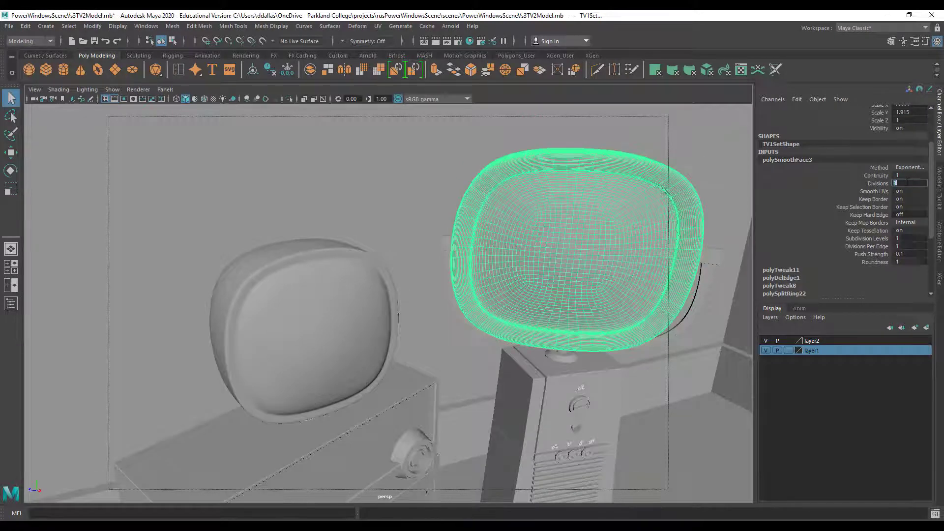
Inspect the smoothed television heads and both cabinets from the front, down to the stands
{"action": "left_click", "coordinate": [532, 265]}
{"action": "left_click_drag", "start_coordinate": [532, 264], "coordinate": [482, 340], "text": "alt"}
{"action": "left_click", "coordinate": [516, 361]}
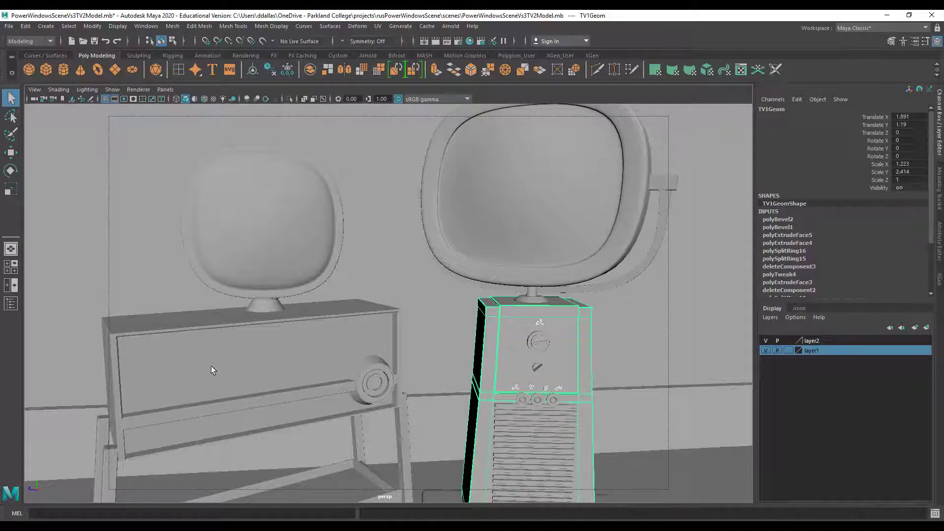
{"action": "left_click", "coordinate": [175, 366]}
{"action": "left_click_drag", "start_coordinate": [219, 366], "coordinate": [348, 346], "text": "alt"}
{"action": "right_click_drag", "start_coordinate": [348, 346], "coordinate": [315, 344], "text": "alt"}
{"action": "middle_click_drag", "start_coordinate": [534, 424], "coordinate": [528, 310], "text": "alt"}
Select the TV1BaseGeom base plate and step its polySmoothFace4 Divisions through 0, 1 and 2 to compare the smoothing
{"action": "left_click", "coordinate": [490, 426]}
{"action": "left_click_drag", "start_coordinate": [491, 430], "coordinate": [512, 430], "text": "alt"}
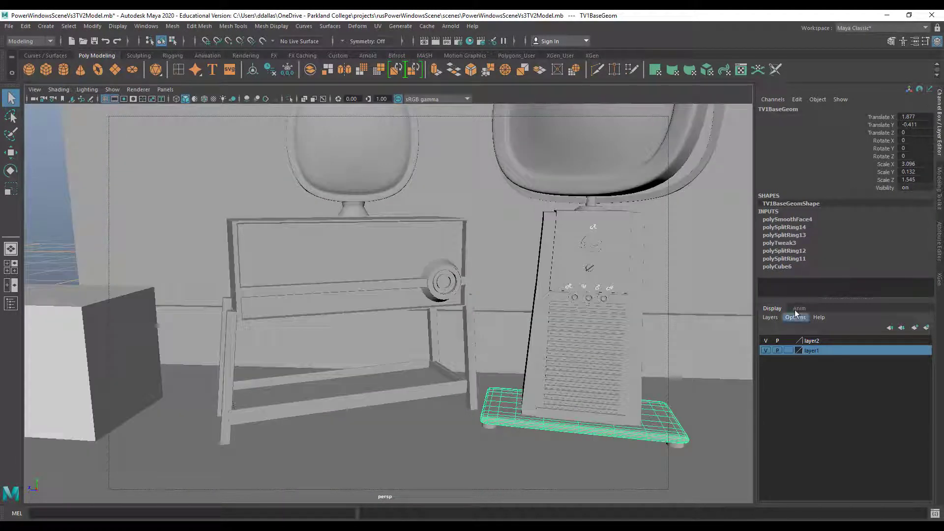
{"action": "left_click", "coordinate": [801, 224]}
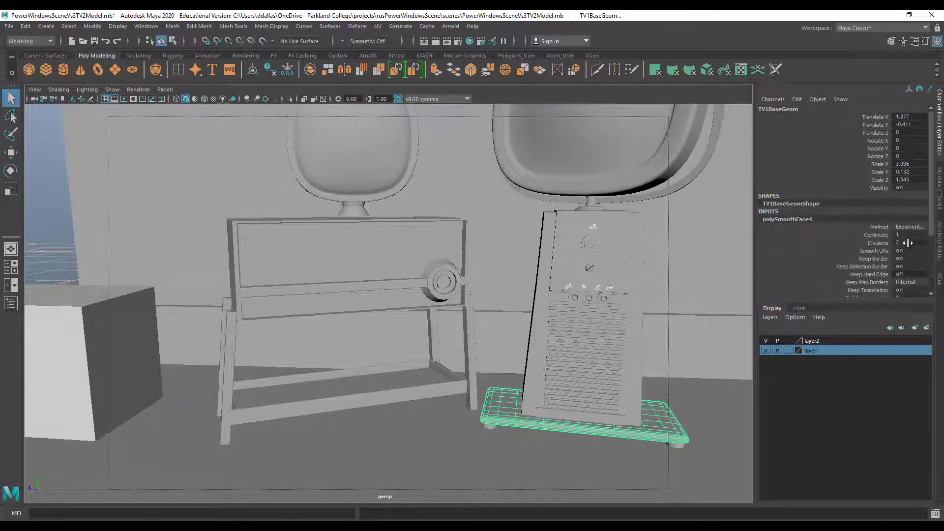
{"action": "left_click", "coordinate": [907, 243]}
{"action": "type", "text": "0"}
{"action": "key", "text": "Return"}
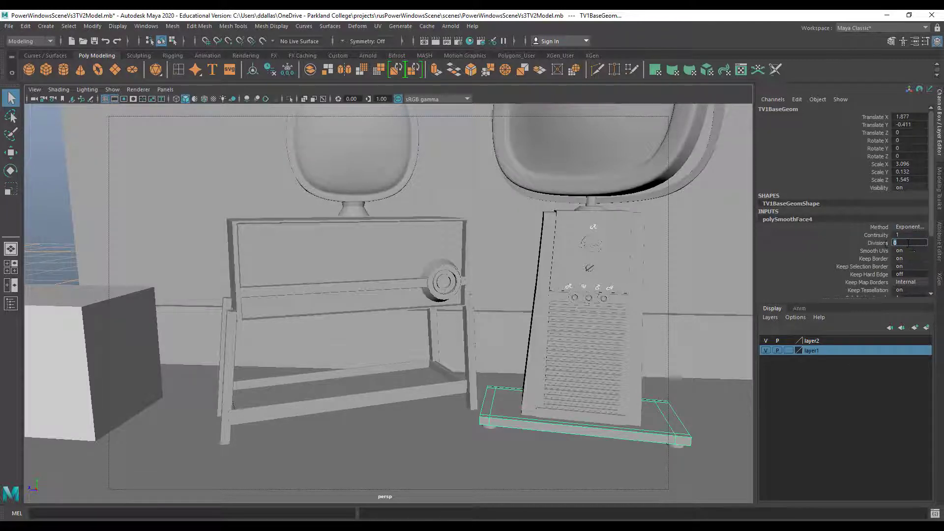
{"action": "type", "text": "1"}
{"action": "key", "text": "Return"}
{"action": "type", "text": "2"}
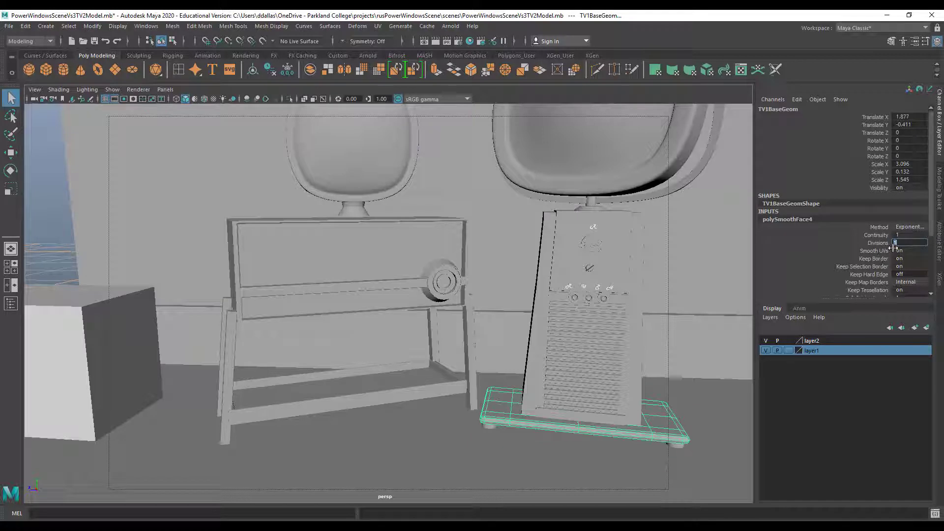
{"action": "key", "text": "Return"}
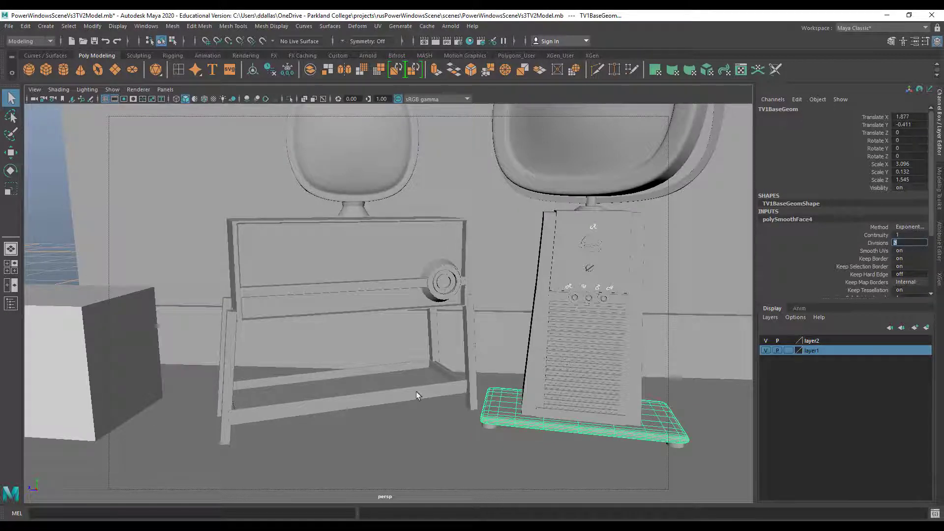
Review both televisions in the room from several angles and select the TV1Geom cabinet
{"action": "right_click_drag", "start_coordinate": [479, 395], "coordinate": [484, 305], "text": "alt"}
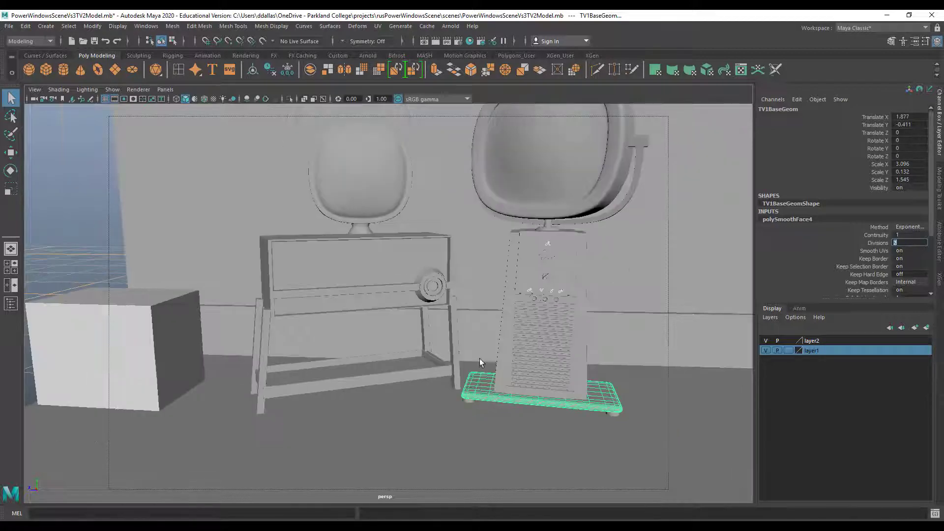
{"action": "left_click_drag", "start_coordinate": [485, 305], "coordinate": [551, 322], "text": "alt"}
{"action": "left_click_drag", "start_coordinate": [532, 311], "coordinate": [576, 330], "text": "alt"}
{"action": "left_click", "coordinate": [630, 323]}
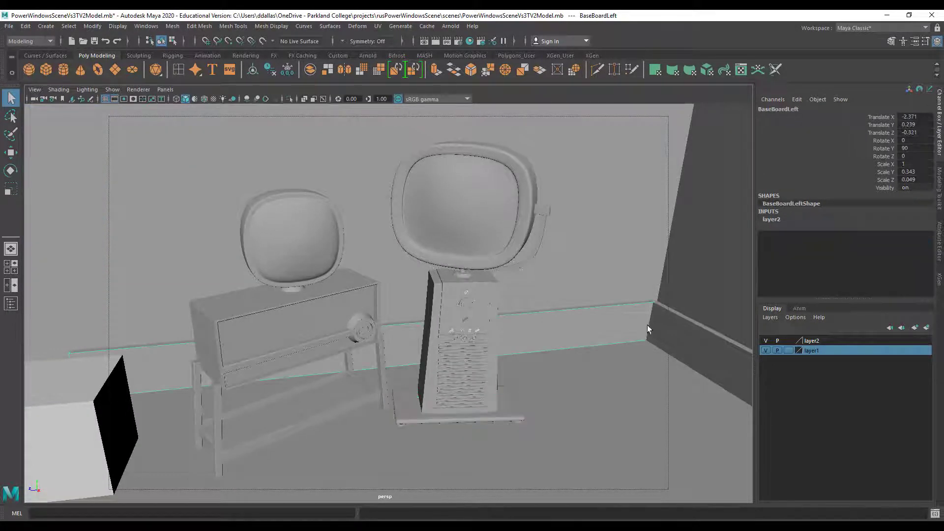
{"action": "left_click", "coordinate": [471, 324]}
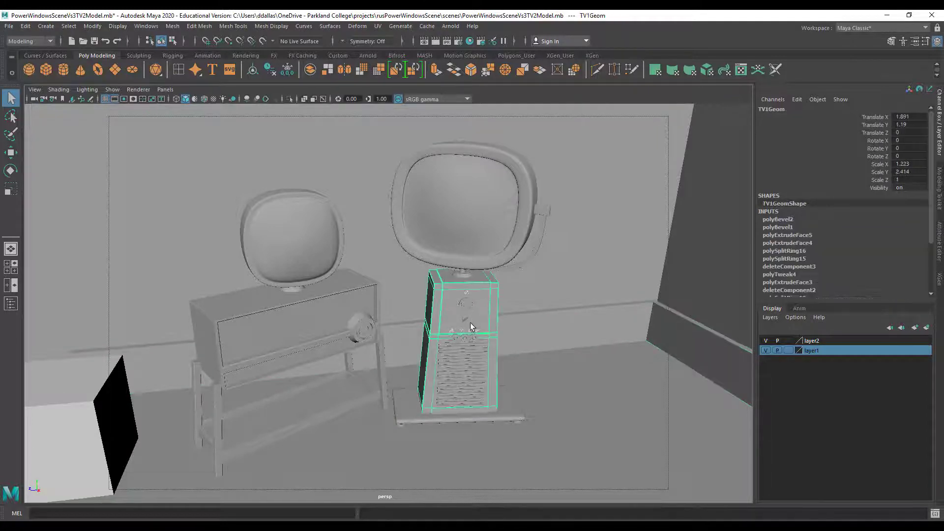
{"action": "mouse_move", "coordinate": [476, 318]}
{"action": "left_mouse_down", "text": "alt"}
{"action": "mouse_move", "coordinate": [518, 310]}
{"action": "mouse_move", "coordinate": [465, 318]}
{"action": "left_mouse_up", "text": "alt"}
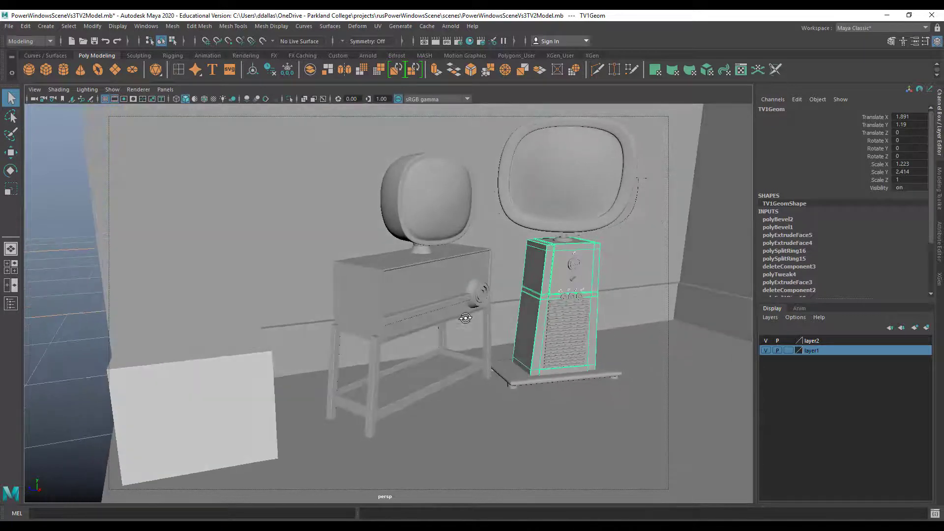
Toggle the visibility of layer1 and layer2 off and on to check which objects each layer holds
{"action": "left_click", "coordinate": [766, 351]}
{"action": "left_click", "coordinate": [766, 350]}
{"action": "left_click", "coordinate": [766, 351]}
{"action": "left_click", "coordinate": [766, 350]}
{"action": "left_click", "coordinate": [479, 289]}
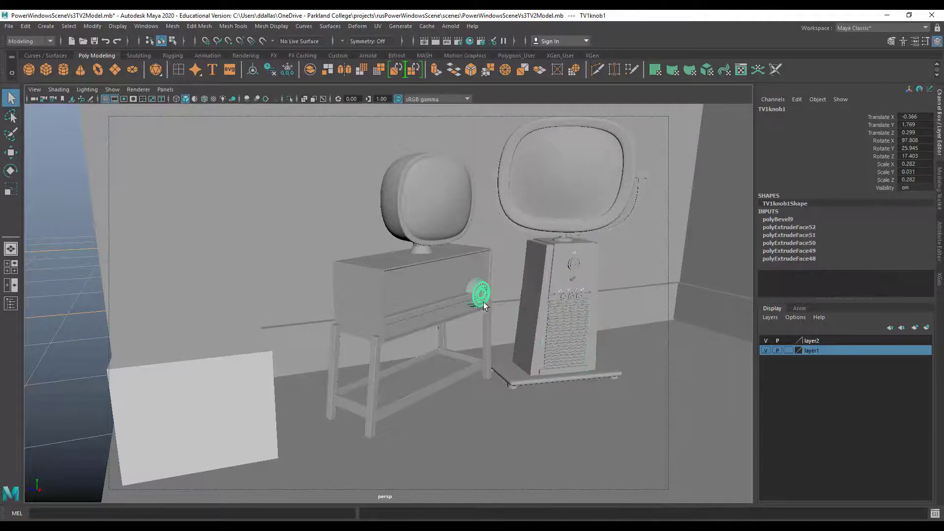
{"action": "left_click", "coordinate": [766, 339]}
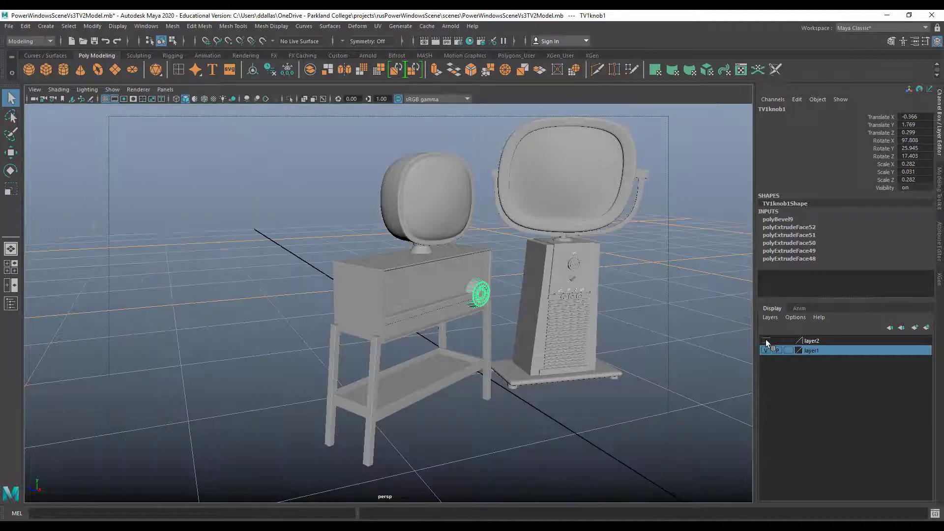
{"action": "left_click", "coordinate": [766, 340]}
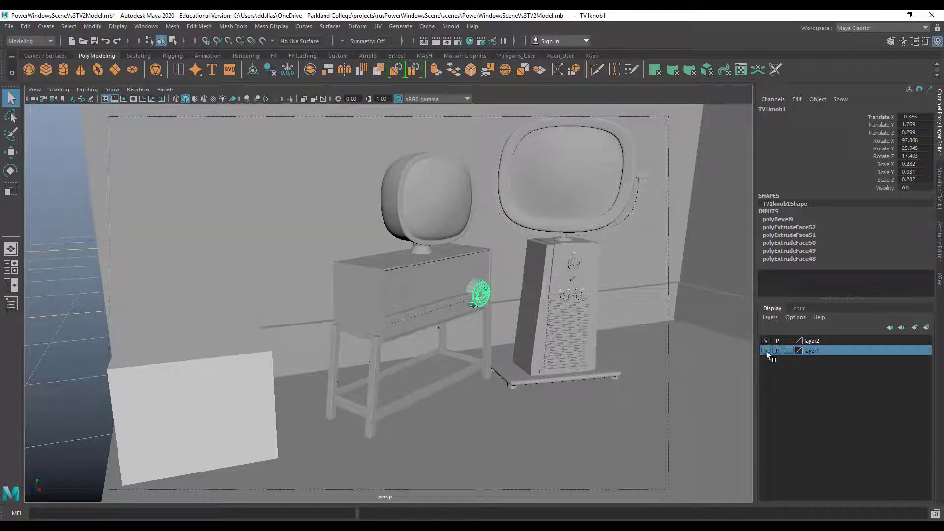
{"action": "left_click", "coordinate": [766, 351]}
{"action": "left_click", "coordinate": [766, 351]}
{"action": "left_click", "coordinate": [768, 351]}
{"action": "left_click", "coordinate": [768, 350]}
Starting from the low television's cabinet, move up the hierarchy to select its parent group TV2GRP
{"action": "left_click", "coordinate": [416, 291]}
{"action": "key", "text": "Right"}
{"action": "key", "text": "Right"}
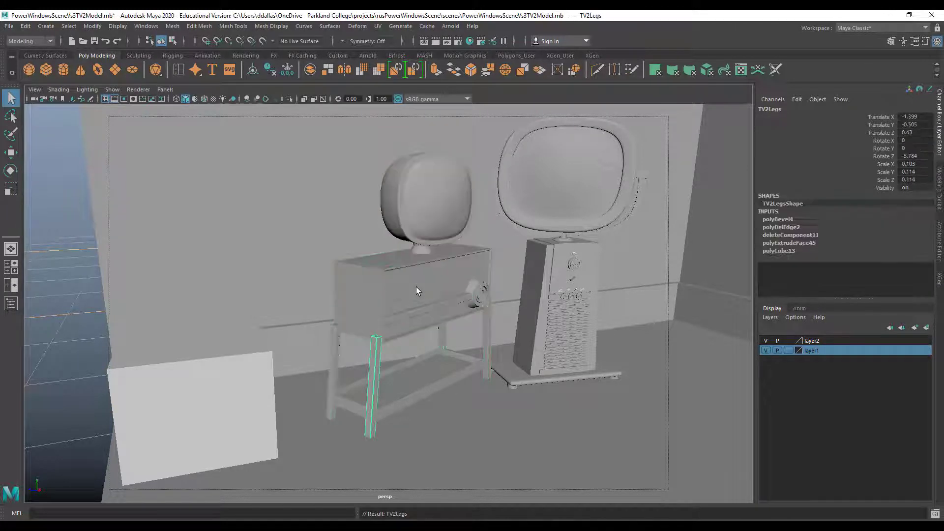
{"action": "key", "text": "Up"}
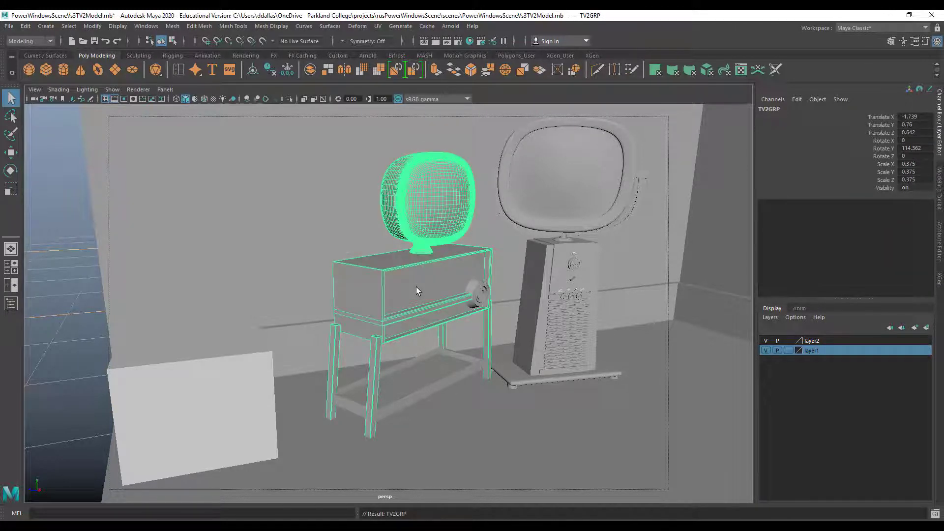
Show the Outliner, expand TV1GRP and locate the low cabinet's knob TV1knob1, comparing it with the contents of TV2GRP
{"action": "left_click", "coordinate": [11, 304]}
{"action": "left_click", "coordinate": [526, 294]}
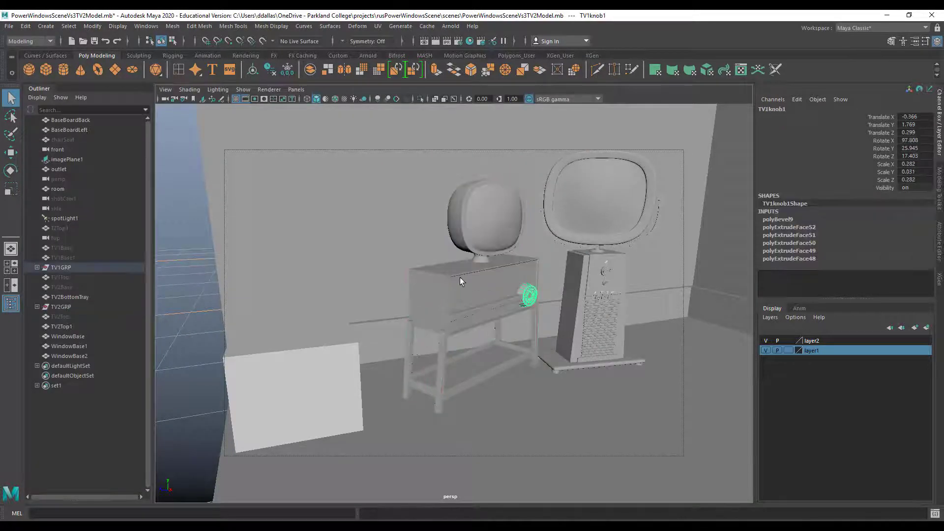
{"action": "left_click", "coordinate": [37, 267]}
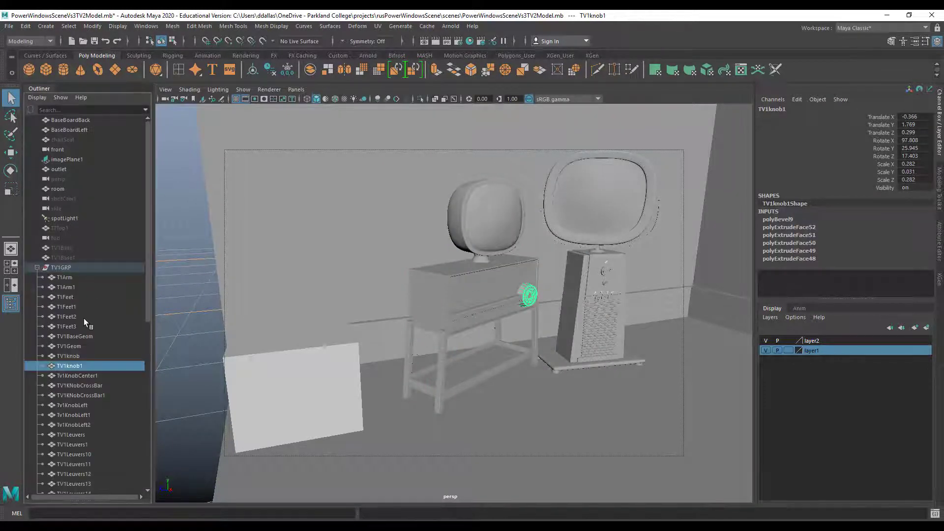
{"action": "scroll", "coordinate": [69, 379], "scroll_direction": "down", "scroll_amount": 8}
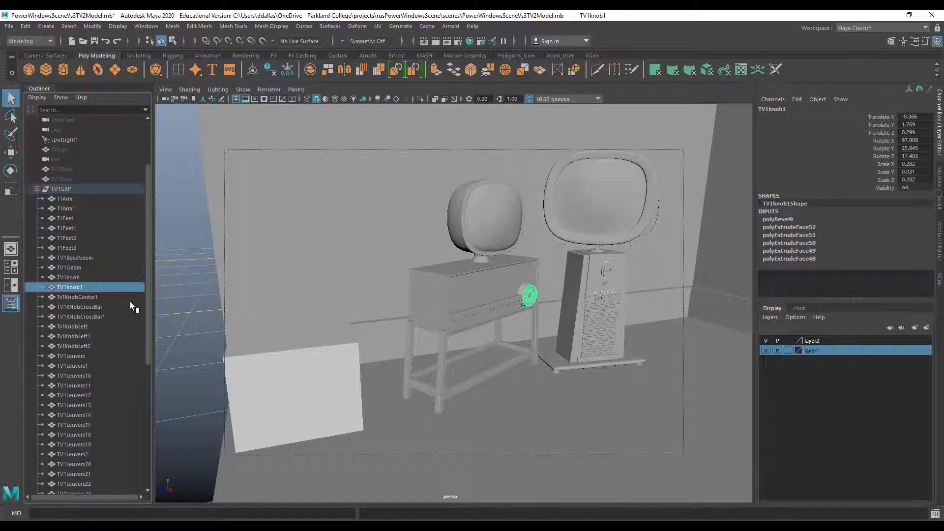
{"action": "scroll", "coordinate": [478, 304], "scroll_direction": "down", "scroll_amount": 3}
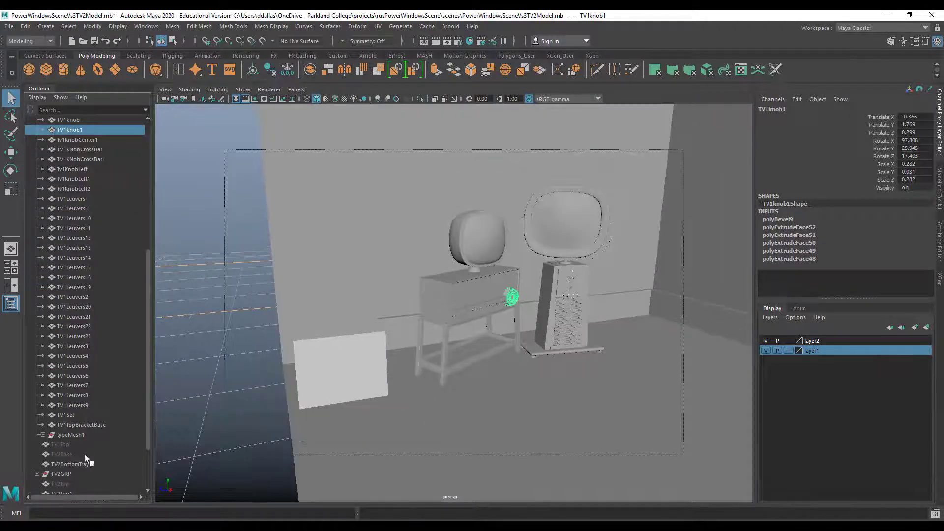
{"action": "left_click", "coordinate": [62, 475]}
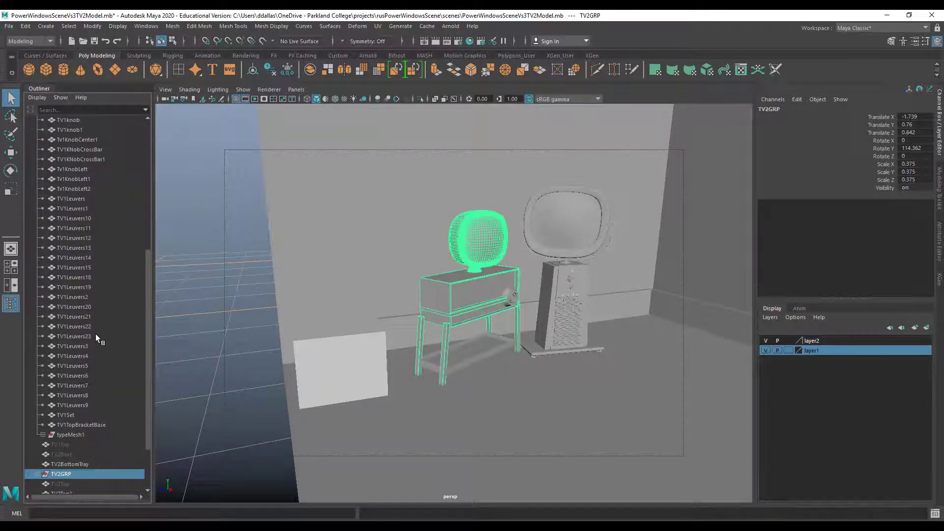
{"action": "scroll", "coordinate": [96, 335], "scroll_direction": "up", "scroll_amount": 5}
{"action": "left_click", "coordinate": [74, 288]}
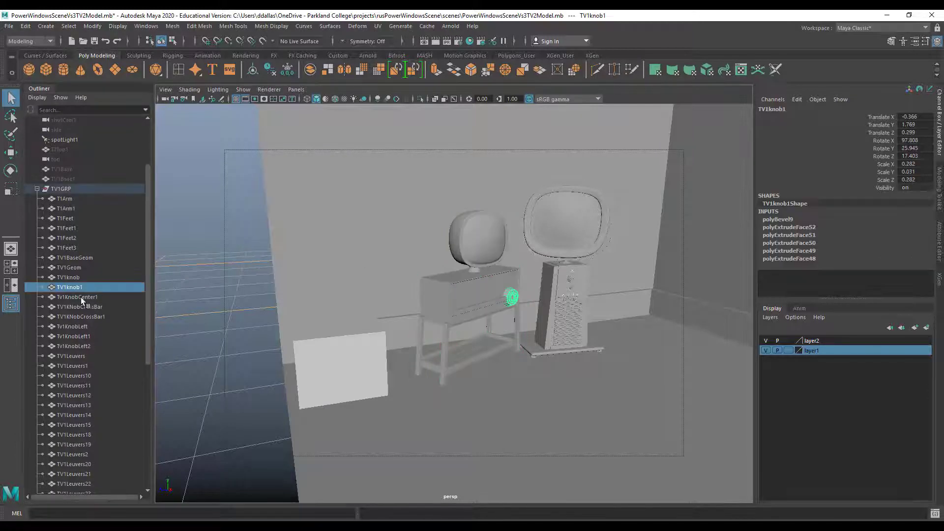
Reparent TV1knob1 from TV1GRP into TV2GRP and select TV2GRP
{"action": "scroll", "coordinate": [87, 276], "scroll_direction": "down", "scroll_amount": 3}
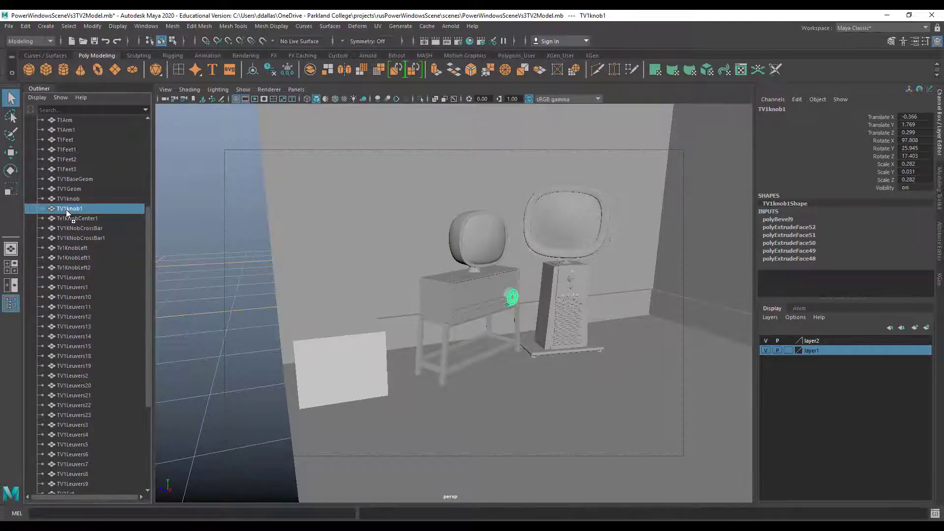
{"action": "scroll", "coordinate": [63, 494], "scroll_direction": "down", "scroll_amount": 3}
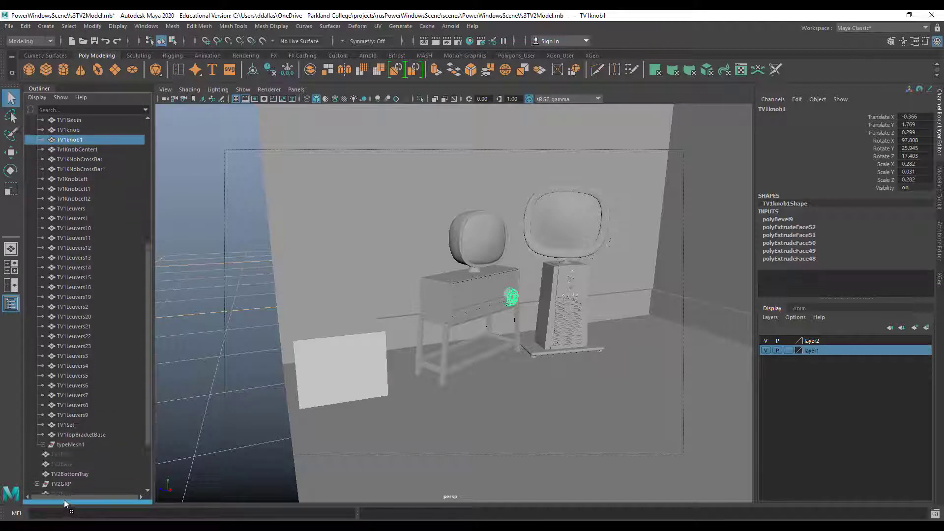
{"action": "scroll", "coordinate": [64, 497], "scroll_direction": "down", "scroll_amount": 2}
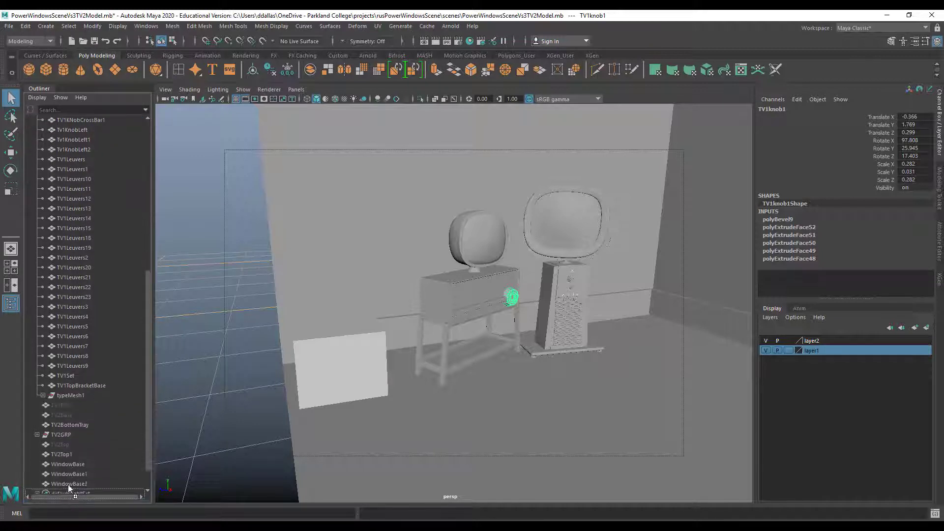
{"action": "scroll", "coordinate": [64, 433], "scroll_direction": "down", "scroll_amount": 1}
{"action": "left_click", "coordinate": [64, 424]}
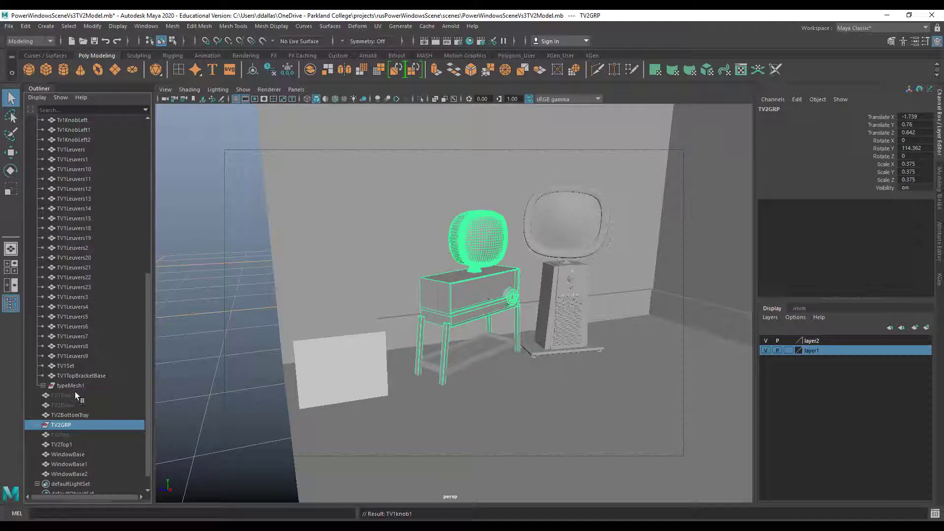
Collapse TV1GRP and select TV1GRP and TV2GRP in turn to check each television's members
{"action": "scroll", "coordinate": [79, 391], "scroll_direction": "up", "scroll_amount": 10}
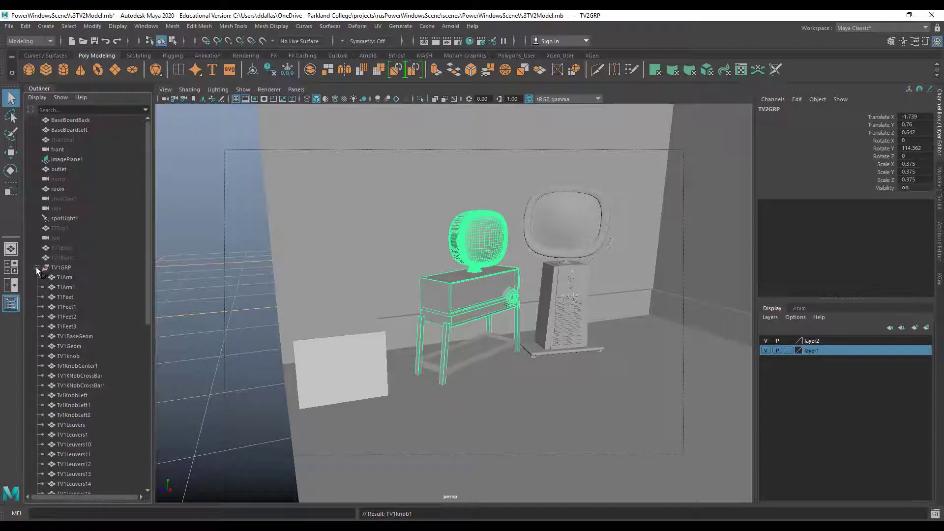
{"action": "left_click", "coordinate": [37, 268]}
{"action": "left_click", "coordinate": [61, 268]}
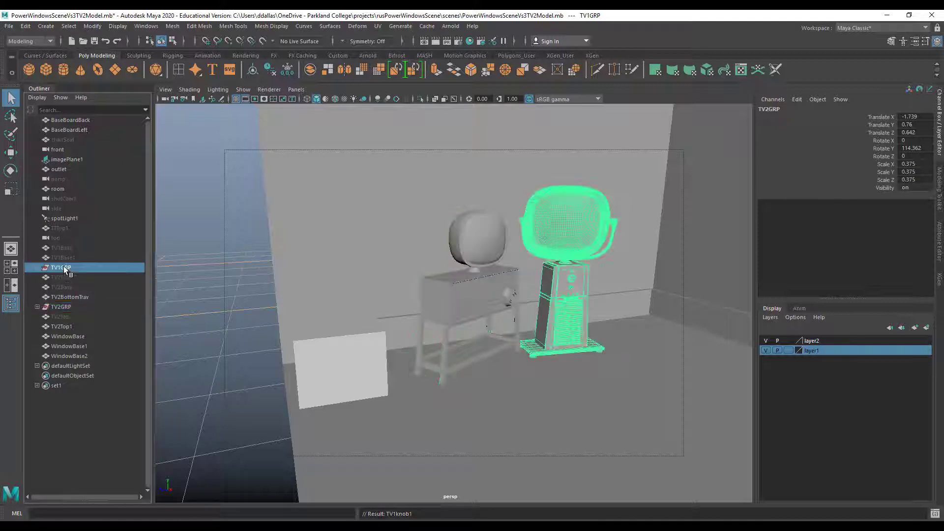
{"action": "left_click", "coordinate": [61, 307]}
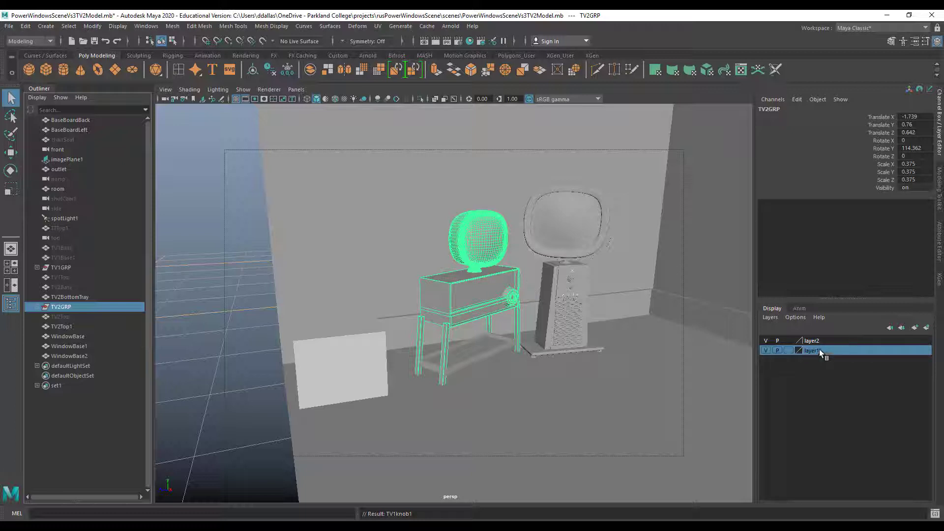
With TV2GRP selected, toggle layer2 and layer1 off and on to check which television belongs to which layer
{"action": "left_click", "coordinate": [766, 340]}
{"action": "left_click", "coordinate": [766, 339]}
{"action": "left_click", "coordinate": [765, 350]}
{"action": "left_click", "coordinate": [766, 350]}
{"action": "left_click", "coordinate": [766, 351]}
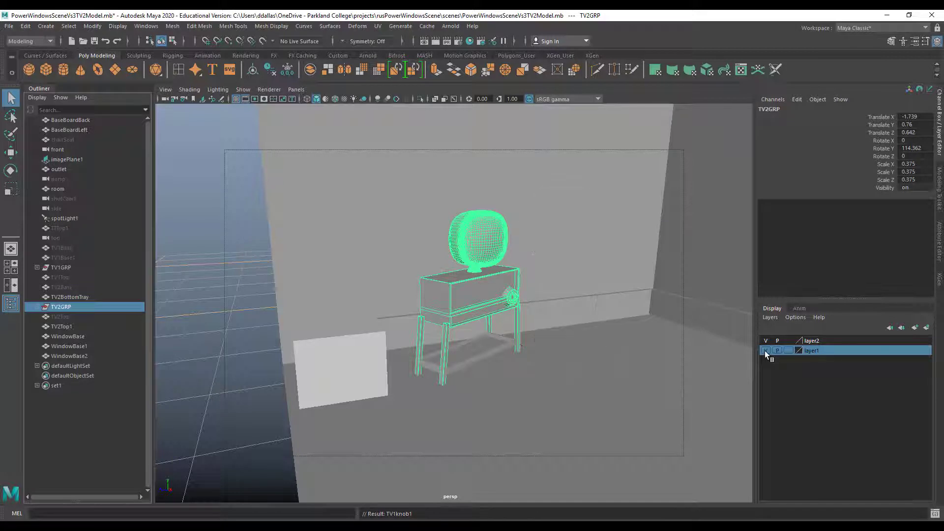
{"action": "left_click", "coordinate": [765, 350]}
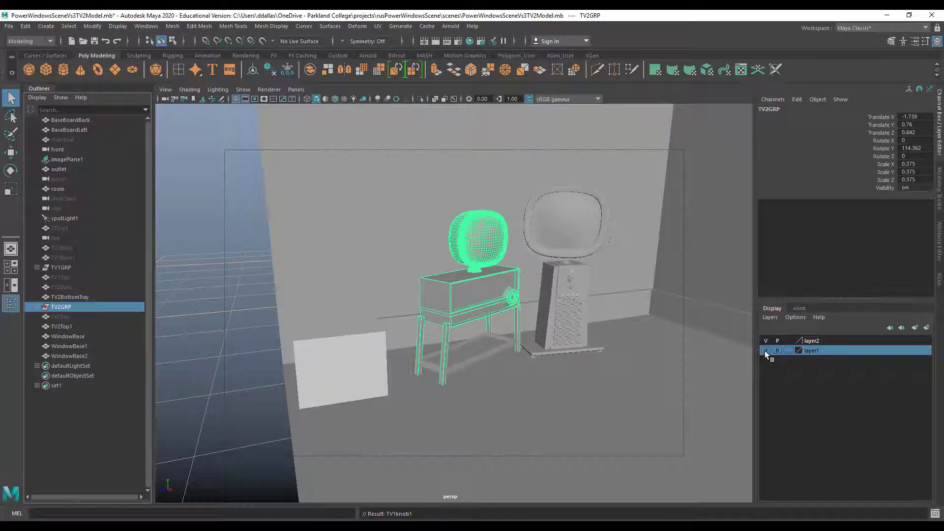
Create a display layer from the selected TV2GRP and name it TV2
{"action": "left_click", "coordinate": [765, 351]}
{"action": "left_click", "coordinate": [765, 350]}
{"action": "left_click", "coordinate": [927, 328]}
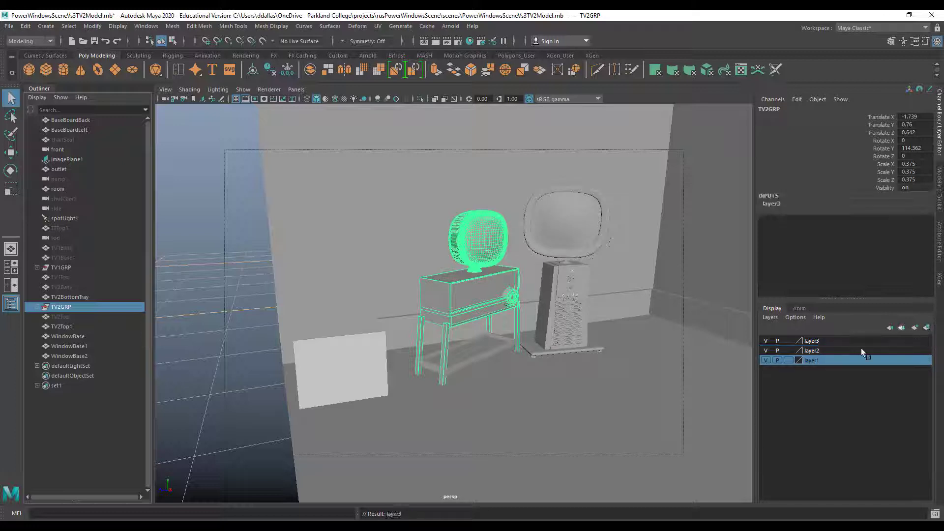
{"action": "double_click", "coordinate": [817, 341]}
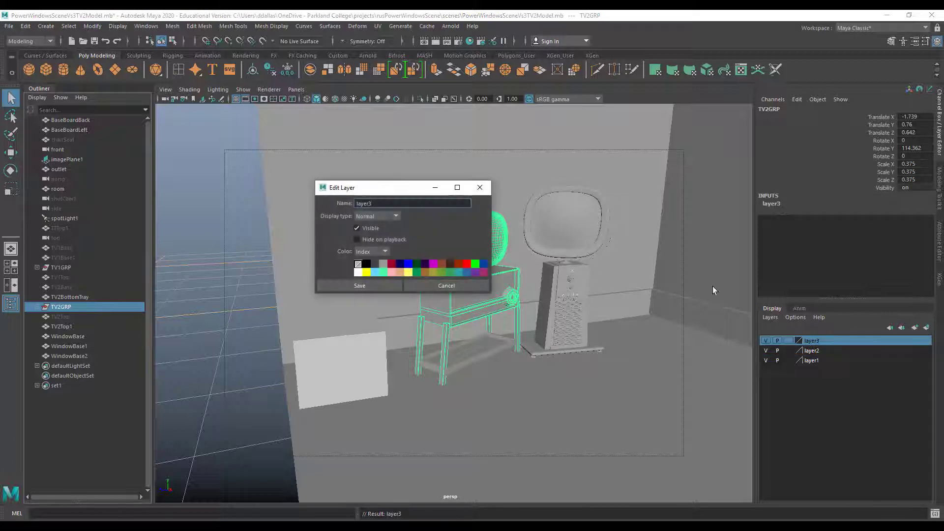
{"action": "left_click_drag", "start_coordinate": [372, 203], "coordinate": [338, 202]}
{"action": "type", "text": "TV@"}
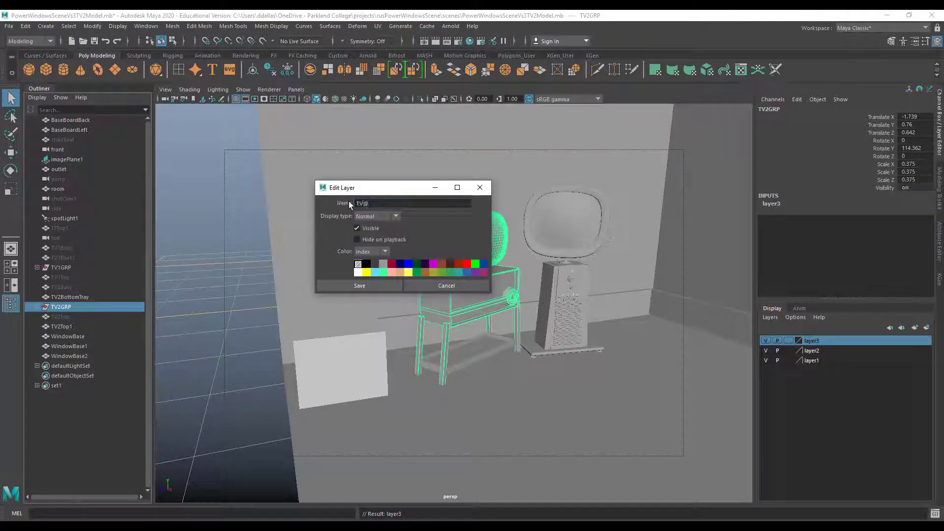
{"action": "left_click", "coordinate": [379, 286]}
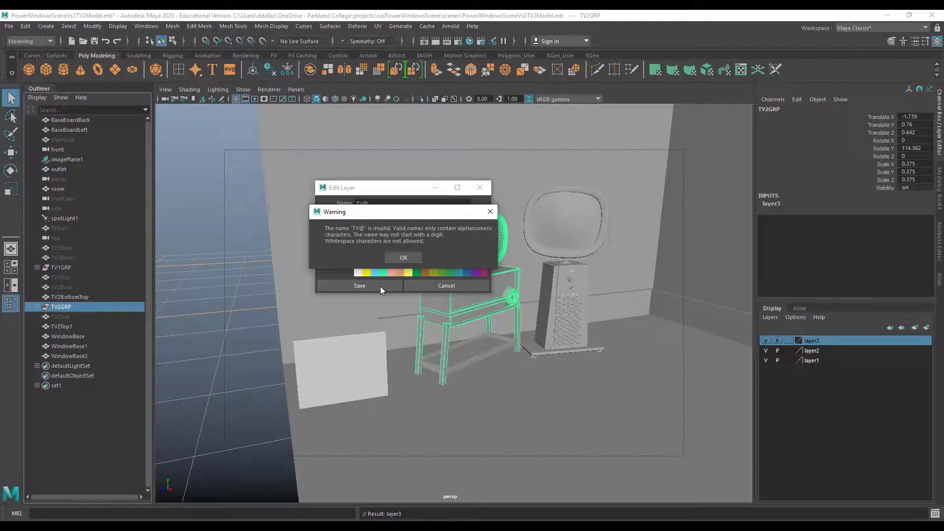
{"action": "left_click", "coordinate": [409, 259]}
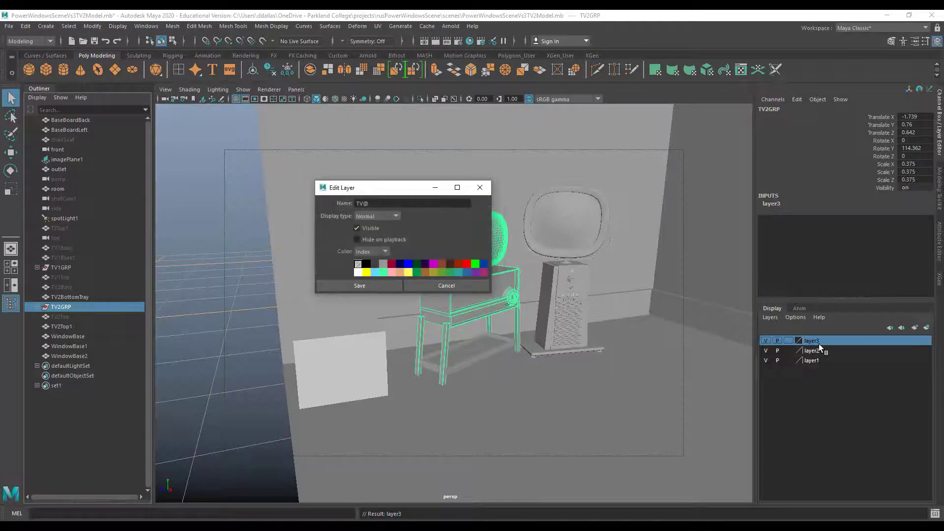
{"action": "left_click", "coordinate": [384, 204]}
{"action": "key", "text": "BackSpace"}
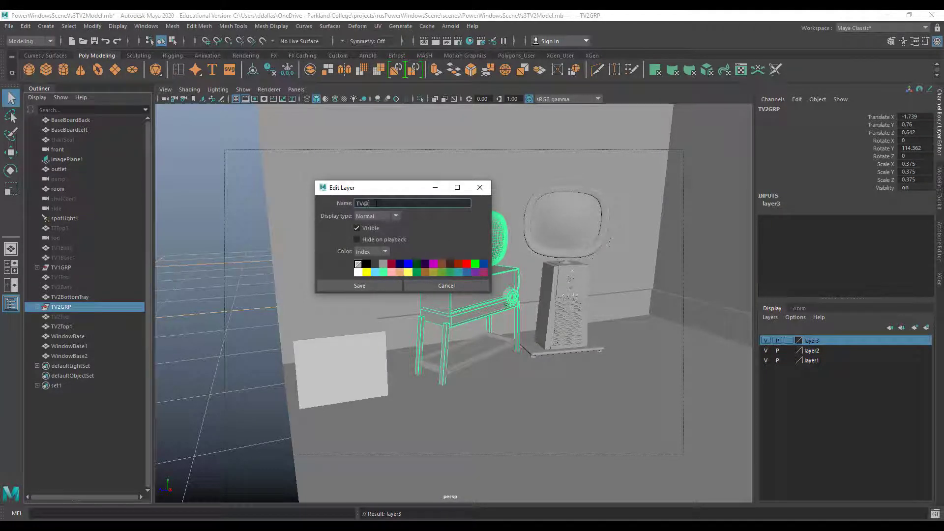
{"action": "type", "text": "2"}
{"action": "left_click", "coordinate": [374, 285]}
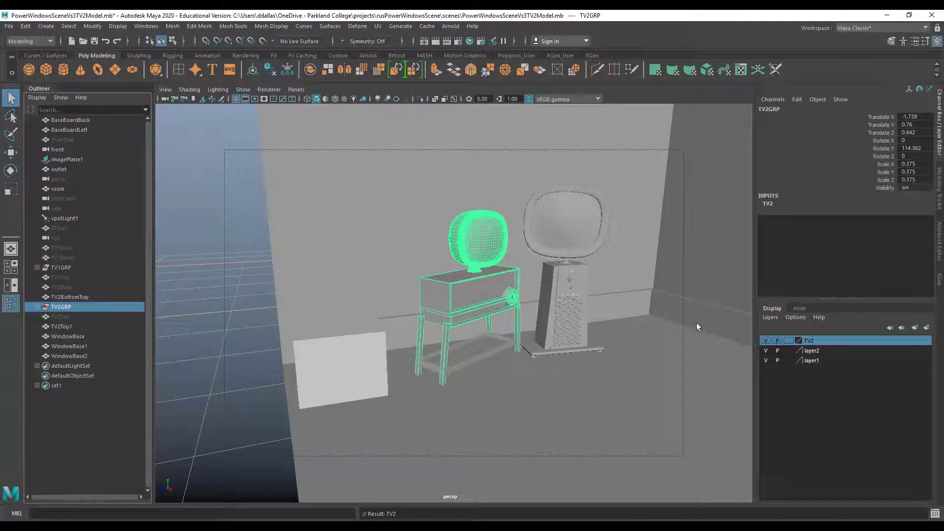
Add the low cabinet's TV2BottomTray to the TV2 layer after toggling that layer to find the part it misses
{"action": "left_click", "coordinate": [766, 341]}
{"action": "left_click", "coordinate": [766, 341]}
{"action": "left_click", "coordinate": [480, 356]}
{"action": "right_click", "coordinate": [811, 346]}
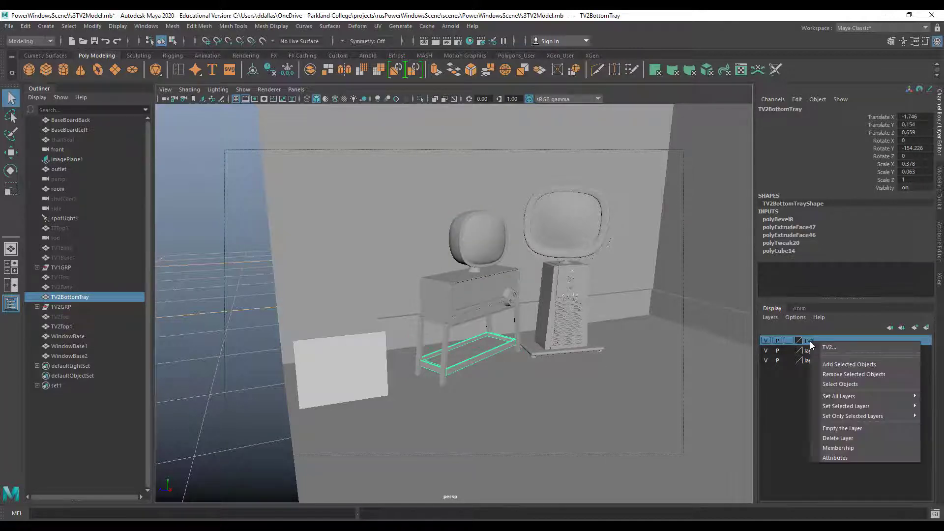
{"action": "left_click", "coordinate": [845, 365]}
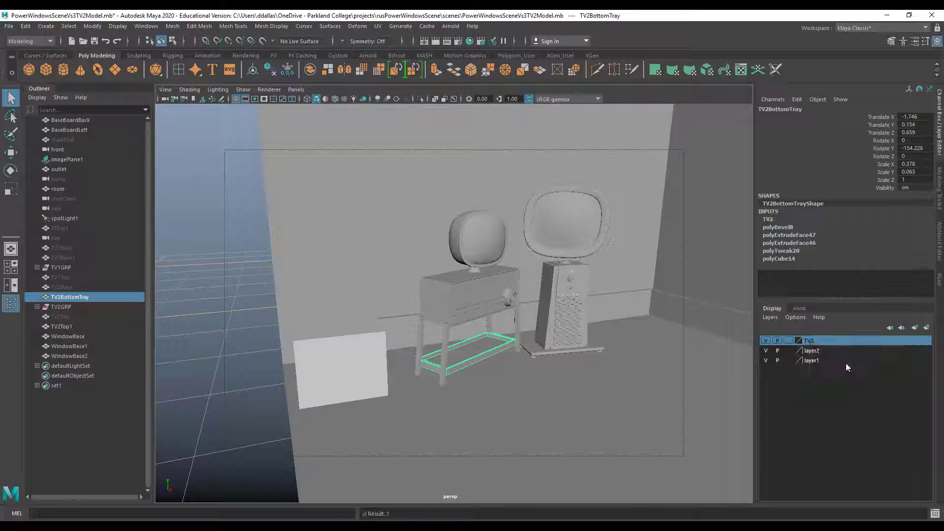
Toggle the TV2 layer's visibility to check that the tray follows it, leaving the layer hidden
{"action": "left_click", "coordinate": [767, 341]}
{"action": "left_click", "coordinate": [766, 341]}
{"action": "left_click", "coordinate": [766, 340]}
{"action": "left_click", "coordinate": [767, 341]}
{"action": "left_click", "coordinate": [767, 341]}
Toggle layer2 off and on to identify its contents and rename it background
{"action": "left_click", "coordinate": [768, 350]}
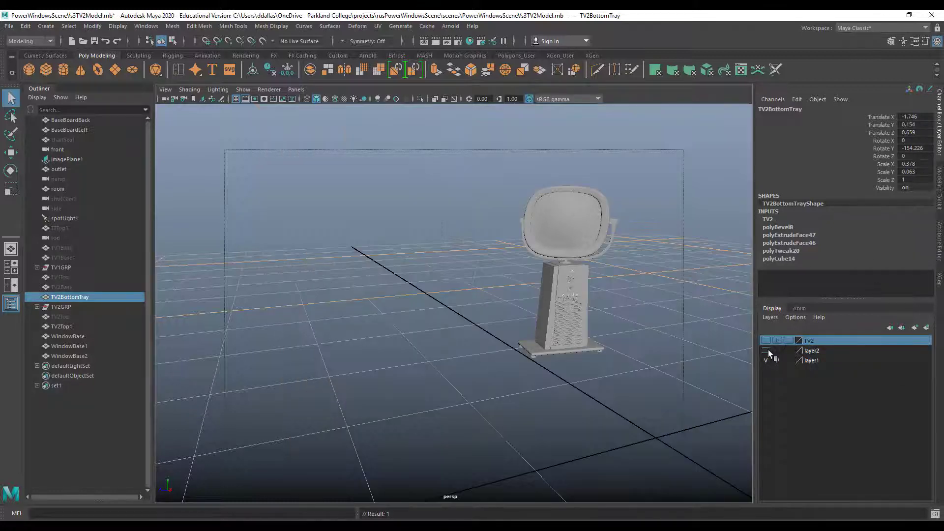
{"action": "left_click", "coordinate": [769, 350]}
{"action": "double_click", "coordinate": [813, 351]}
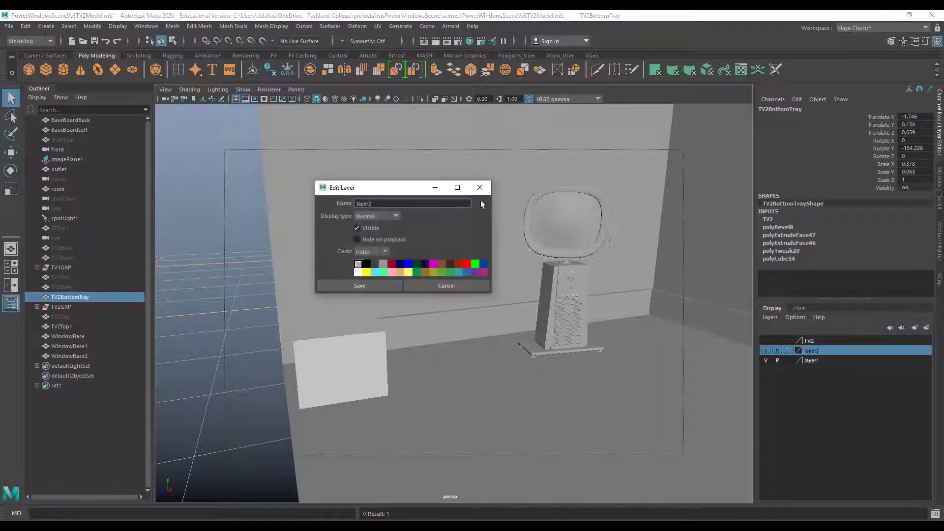
{"action": "double_click", "coordinate": [369, 203]}
{"action": "type", "text": "background"}
{"action": "left_click", "coordinate": [382, 285]}
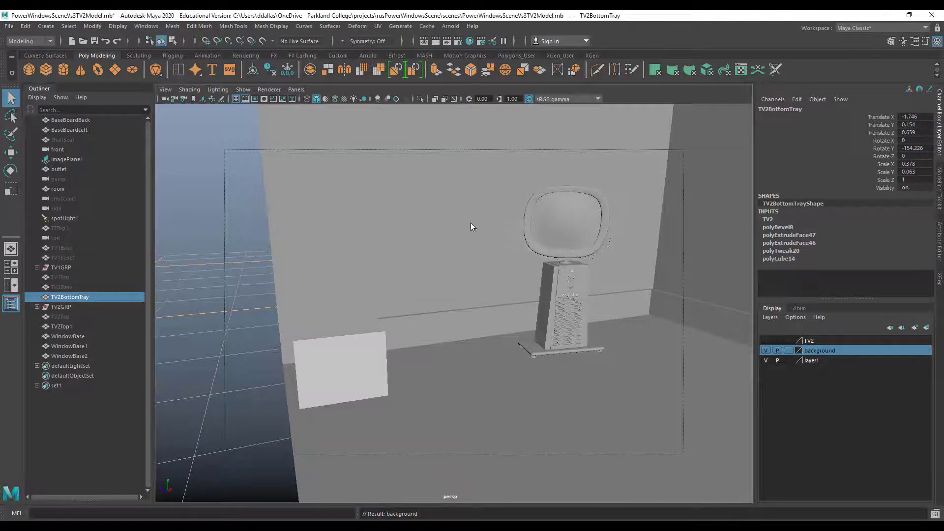
Check what layer1 contains, rename it TV1, and make the TV2 layer visible again
{"action": "left_click", "coordinate": [768, 361]}
{"action": "left_click", "coordinate": [768, 361]}
{"action": "double_click", "coordinate": [814, 361]}
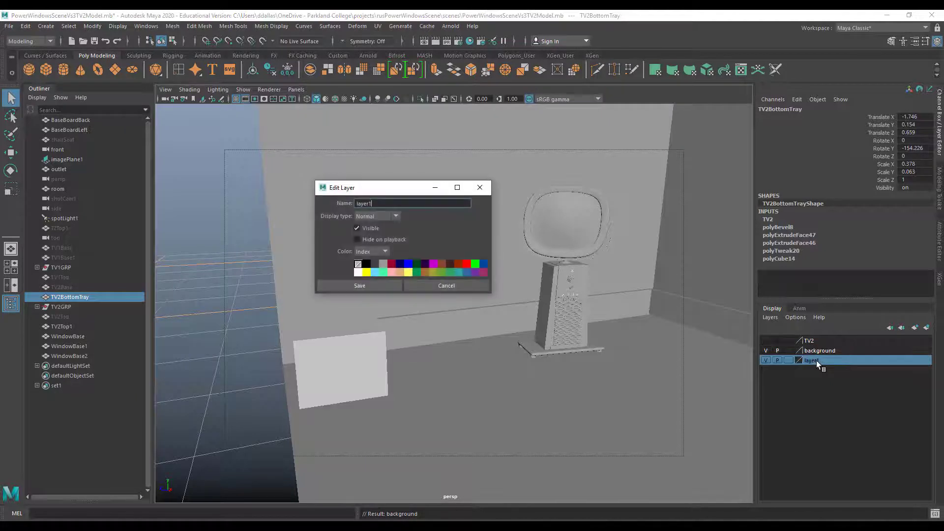
{"action": "left_click_drag", "start_coordinate": [377, 203], "coordinate": [327, 199]}
{"action": "type", "text": "TV1"}
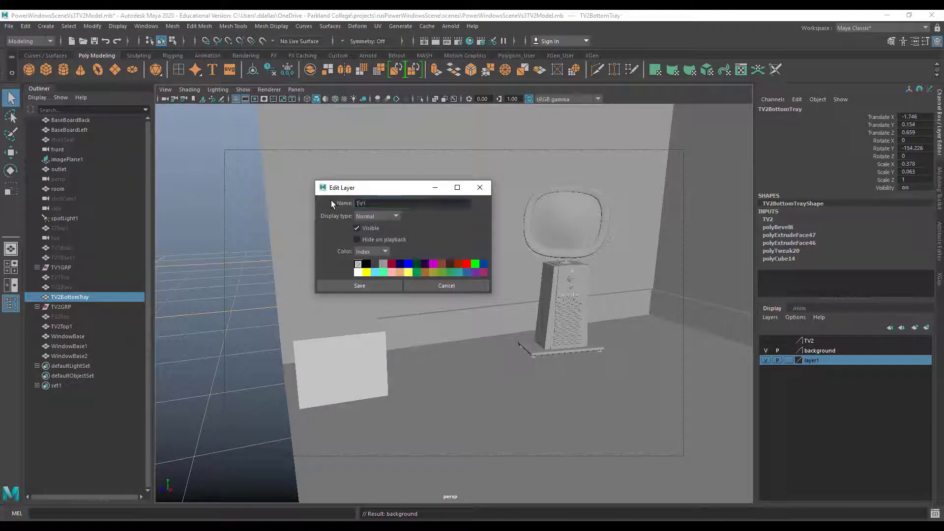
{"action": "left_click", "coordinate": [374, 287]}
{"action": "left_click", "coordinate": [767, 341]}
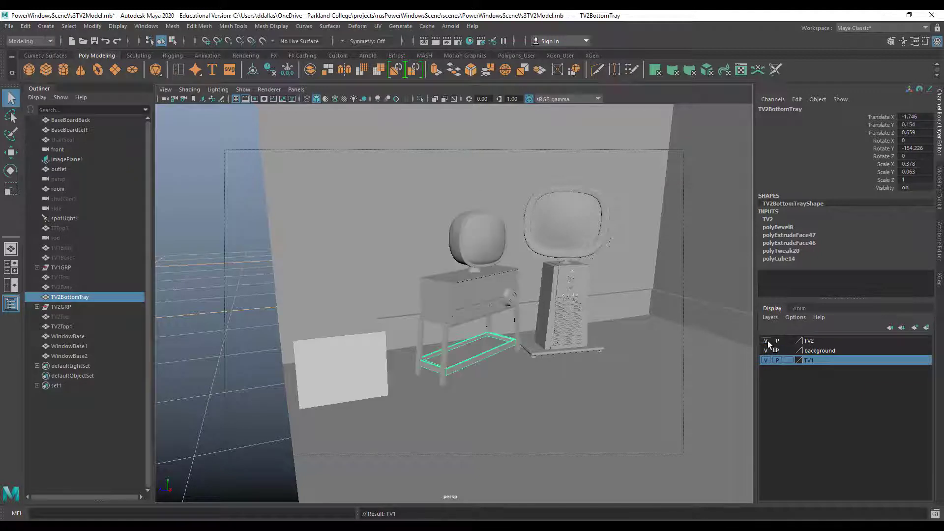
Clear the selection and toggle the background and TV2 layers off and on to check their contents
{"action": "left_click", "coordinate": [237, 274]}
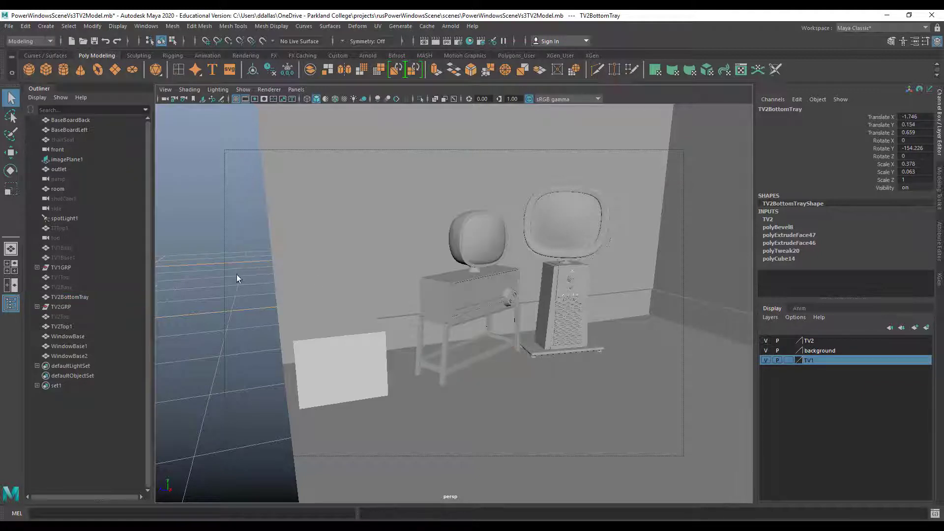
{"action": "left_click", "coordinate": [766, 351]}
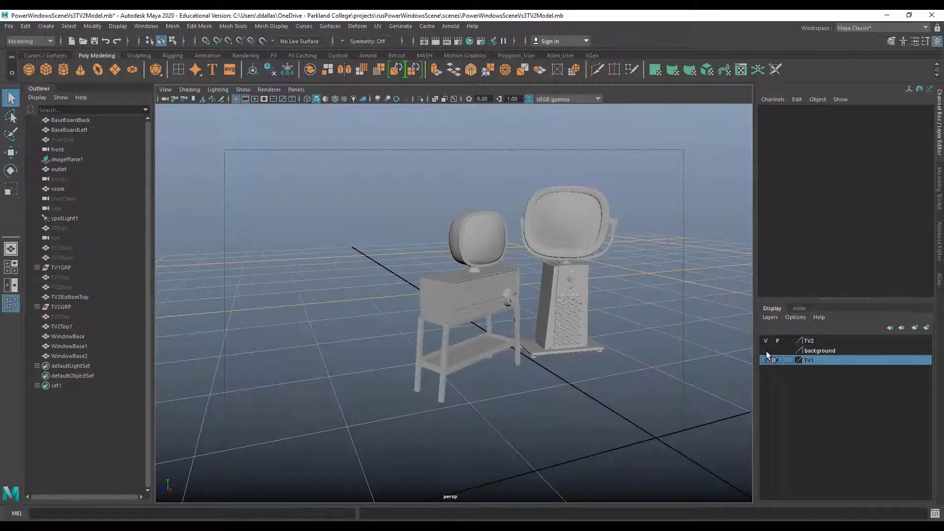
{"action": "double_click", "coordinate": [766, 351]}
{"action": "left_click", "coordinate": [767, 351]}
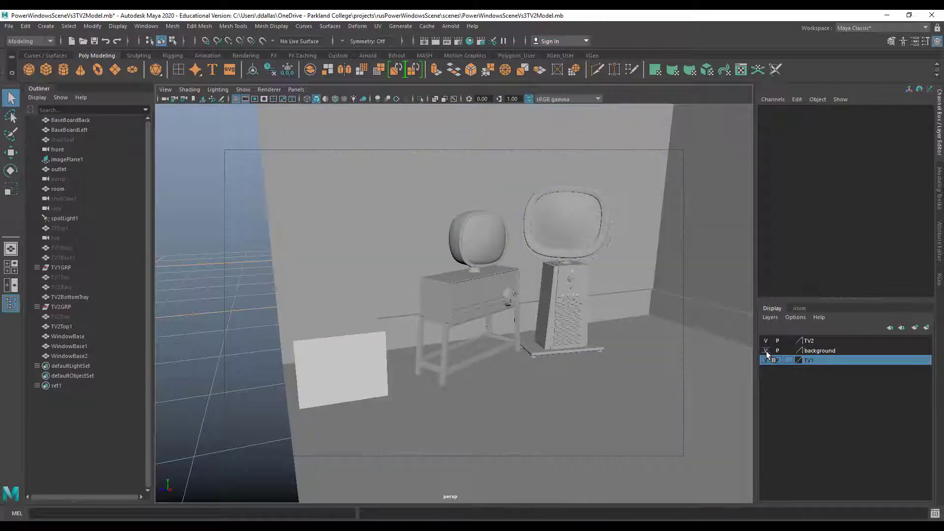
{"action": "left_click", "coordinate": [766, 341]}
{"action": "left_click", "coordinate": [766, 340]}
{"action": "mouse_move", "coordinate": [407, 360]}
{"action": "left_mouse_down", "text": "alt"}
{"action": "mouse_move", "coordinate": [421, 361]}
{"action": "mouse_move", "coordinate": [403, 357]}
{"action": "left_mouse_up", "text": "alt"}
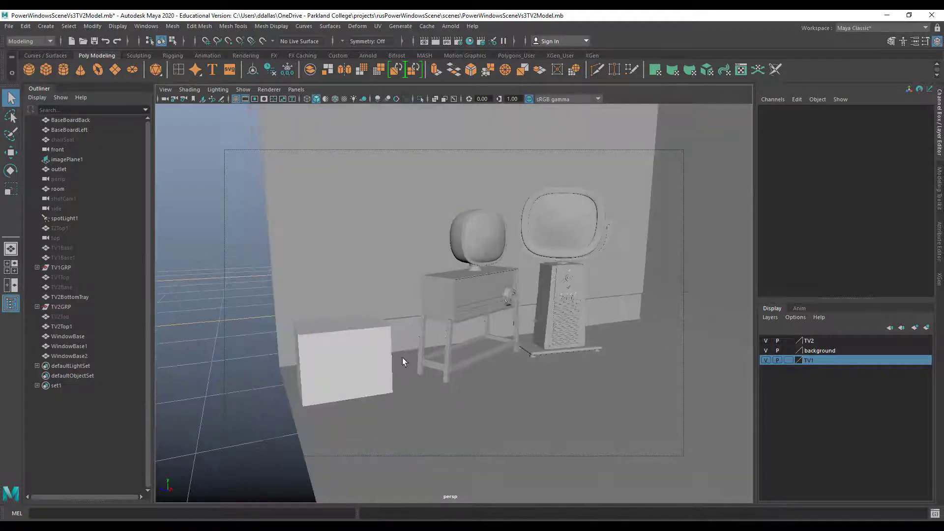
Reduce the Maya window and zoom in on the third television in the reference picture powerwindows-cover.jpg in Photos
{"action": "left_click", "coordinate": [909, 15]}
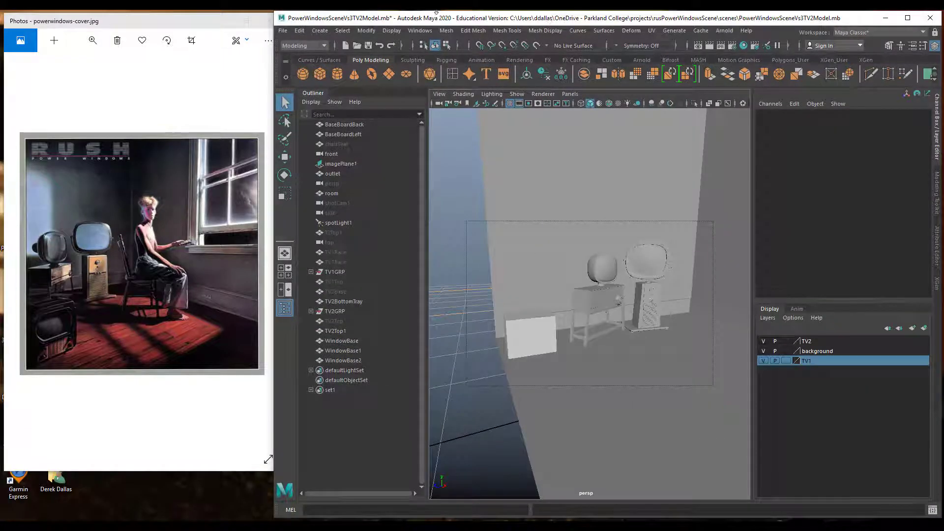
{"action": "left_click", "coordinate": [66, 337]}
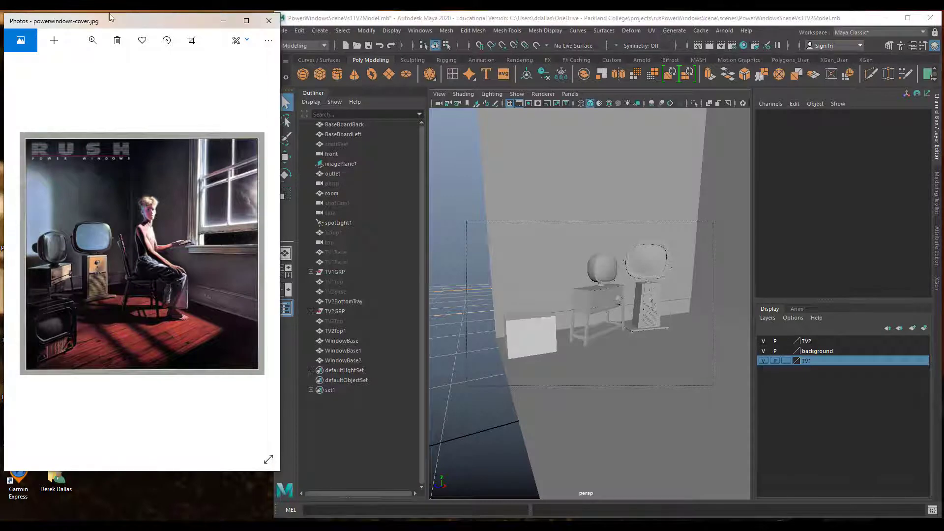
{"action": "left_click", "coordinate": [92, 41]}
{"action": "left_click_drag", "start_coordinate": [48, 66], "coordinate": [76, 67]}
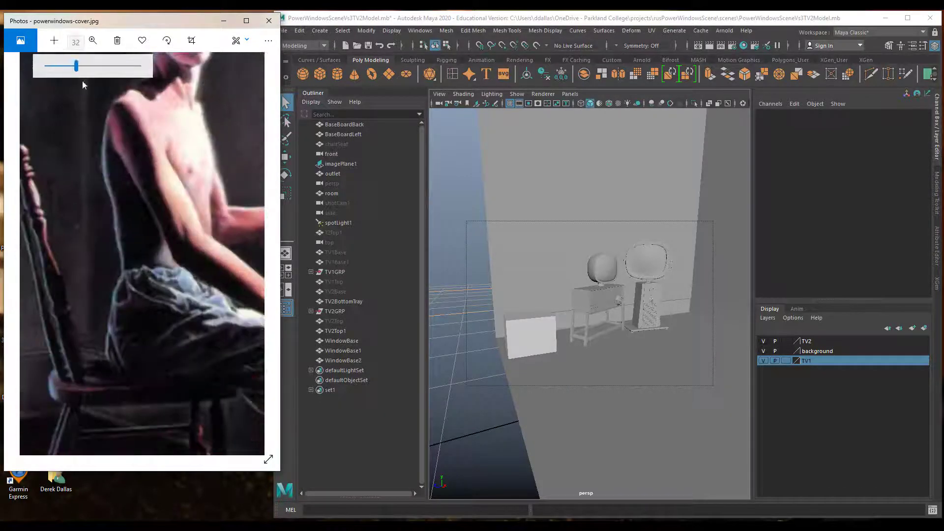
{"action": "left_click_drag", "start_coordinate": [92, 261], "coordinate": [227, 143]}
{"action": "left_click_drag", "start_coordinate": [83, 329], "coordinate": [229, 190]}
{"action": "scroll", "coordinate": [230, 193], "scroll_direction": "down", "scroll_amount": 3}
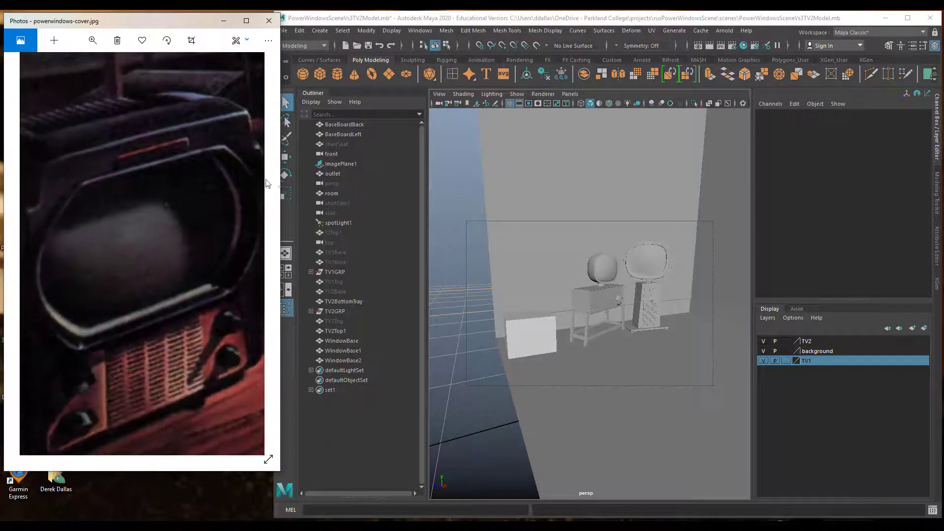
Widen the picture viewer to examine the third television's shape, grille and knobs, and narrow it again beside Maya
{"action": "left_click_drag", "start_coordinate": [280, 206], "coordinate": [513, 211]}
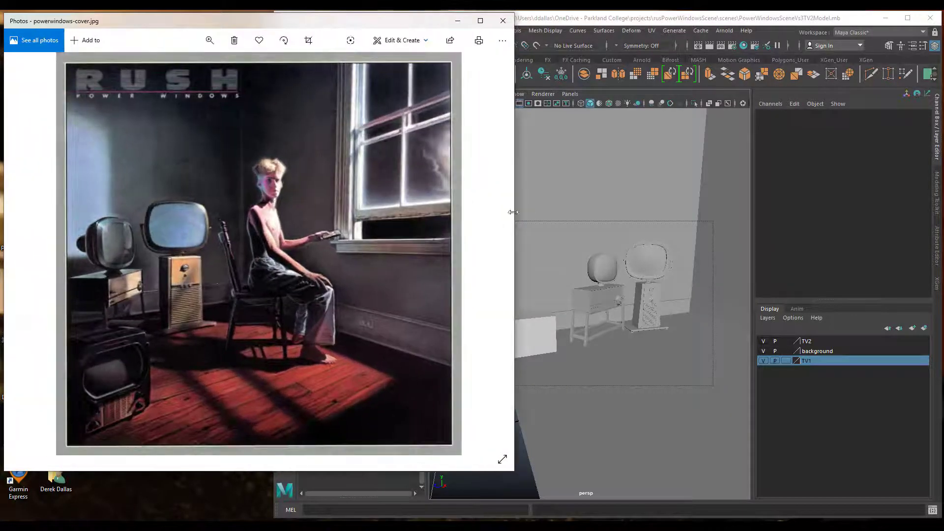
{"action": "left_click", "coordinate": [209, 40]}
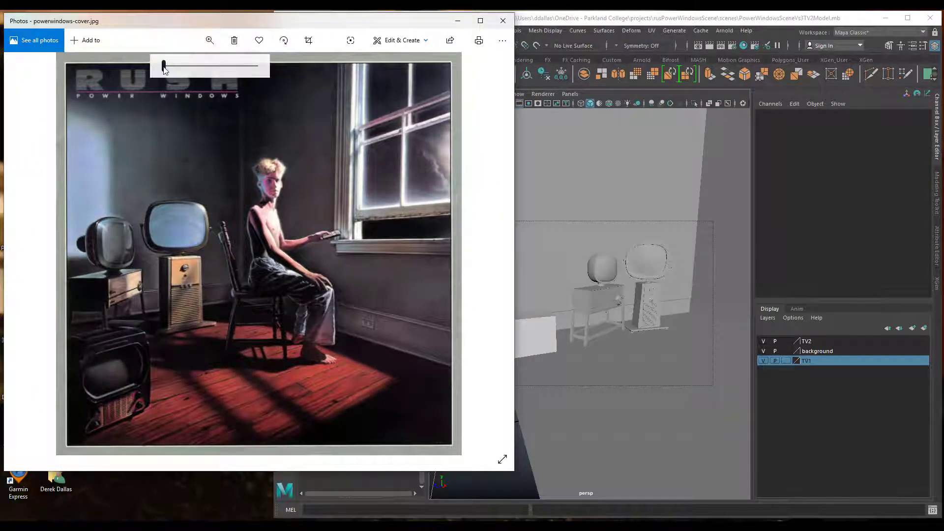
{"action": "left_click_drag", "start_coordinate": [164, 66], "coordinate": [177, 68]}
{"action": "left_click_drag", "start_coordinate": [72, 377], "coordinate": [249, 185]}
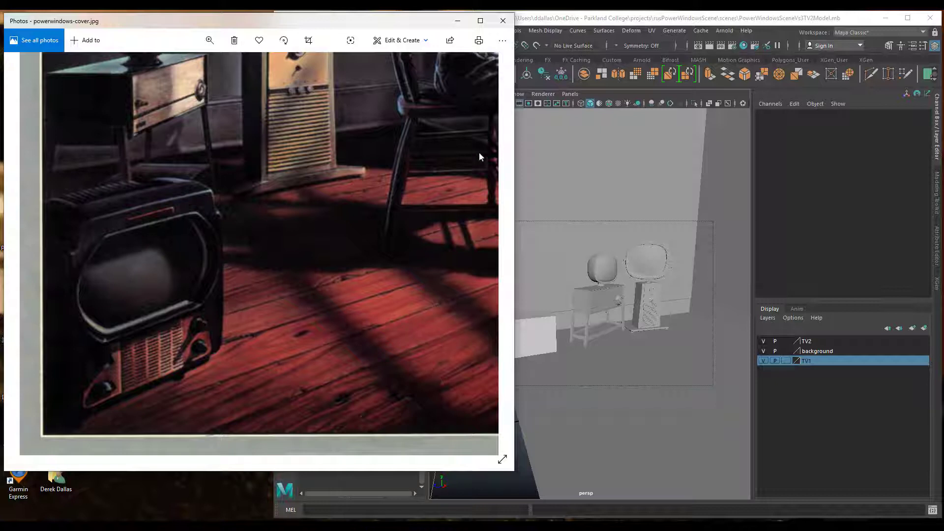
{"action": "left_click_drag", "start_coordinate": [515, 166], "coordinate": [273, 178]}
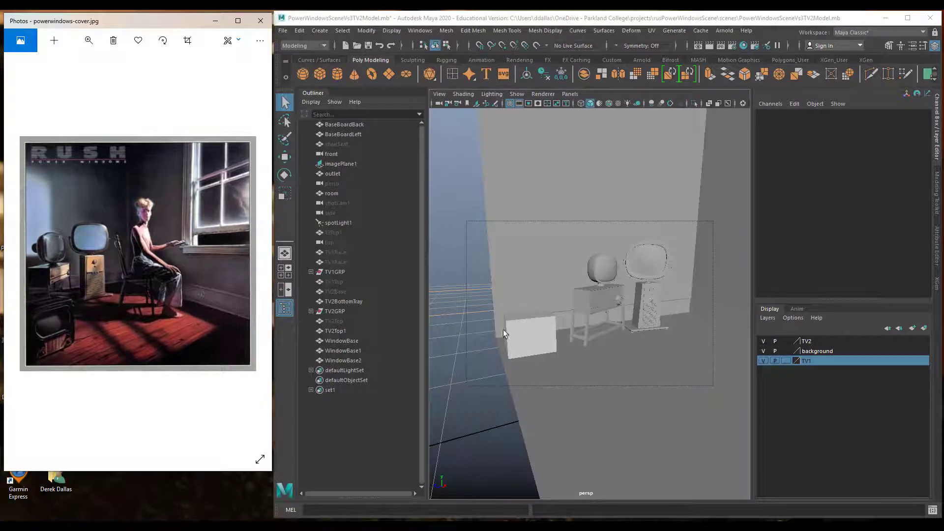
Hide the TV2, background and TV1 layers in Maya, clear the selection and face the reference image plane
{"action": "left_click", "coordinate": [521, 335]}
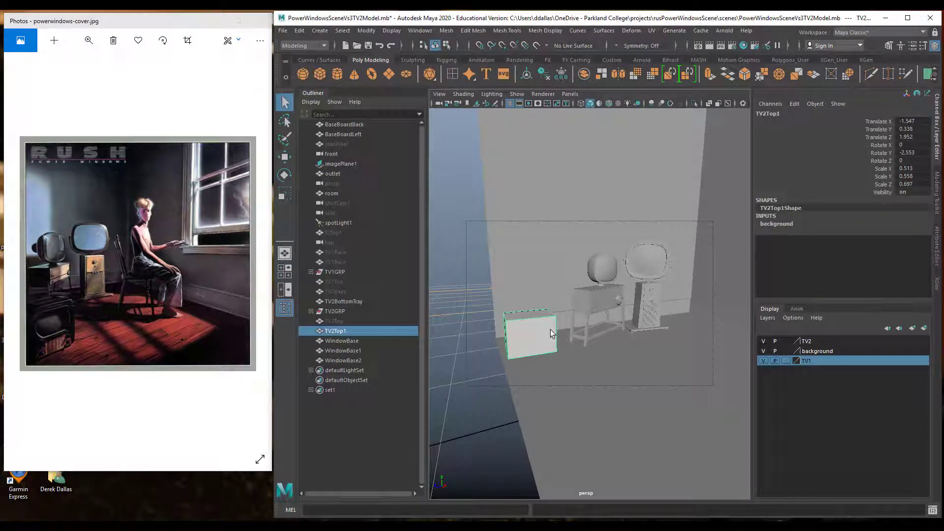
{"action": "left_click", "coordinate": [764, 341]}
{"action": "left_click", "coordinate": [764, 351]}
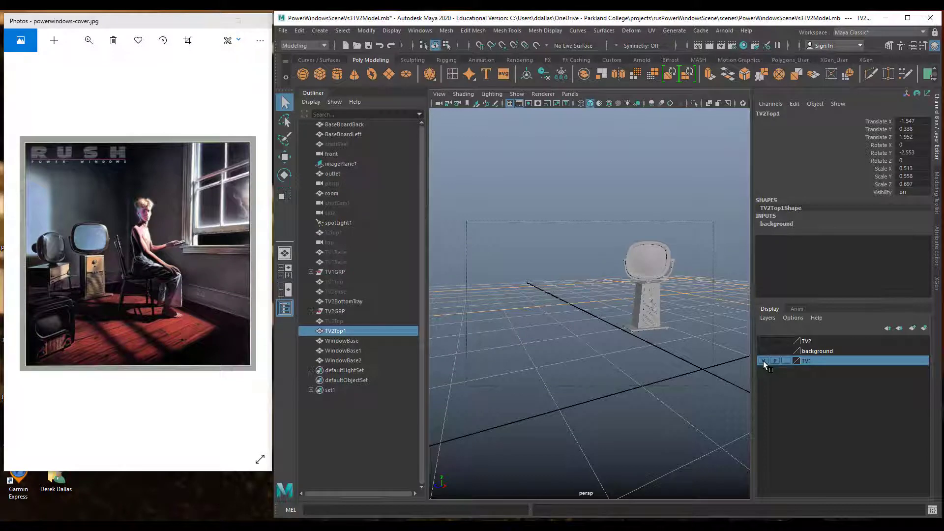
{"action": "left_click", "coordinate": [764, 361]}
{"action": "left_click", "coordinate": [598, 341]}
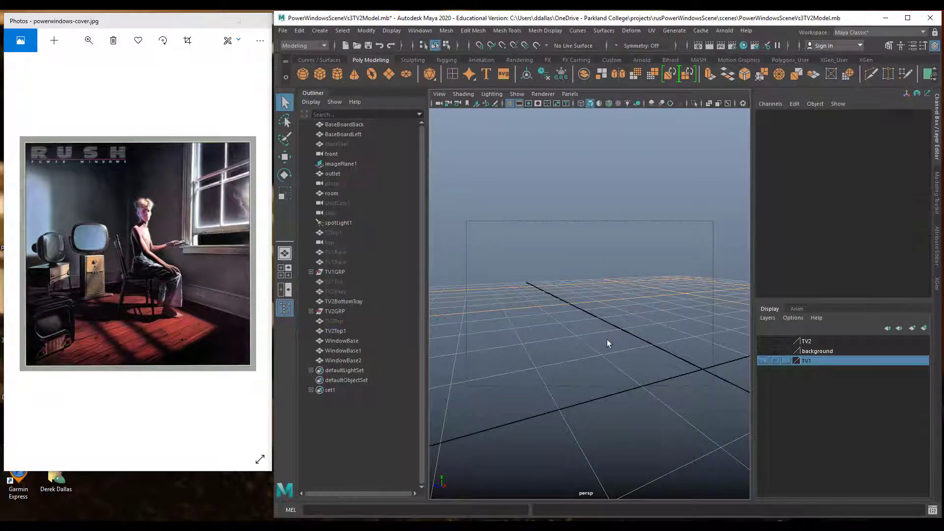
{"action": "left_click_drag", "start_coordinate": [607, 340], "coordinate": [621, 321], "text": "alt"}
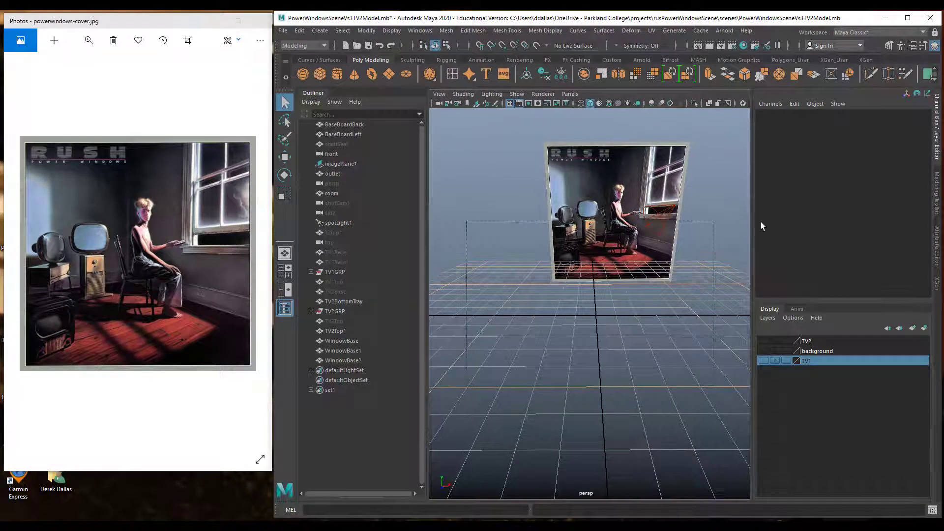
Maximize the Maya window, create a polygon cube at the origin and rename it T3
{"action": "left_click", "coordinate": [908, 18]}
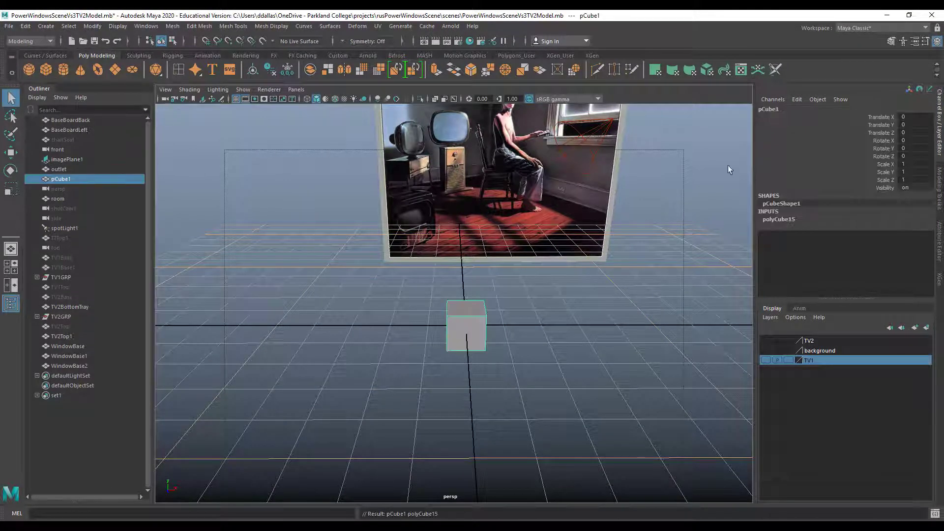
{"action": "double_click", "coordinate": [771, 108]}
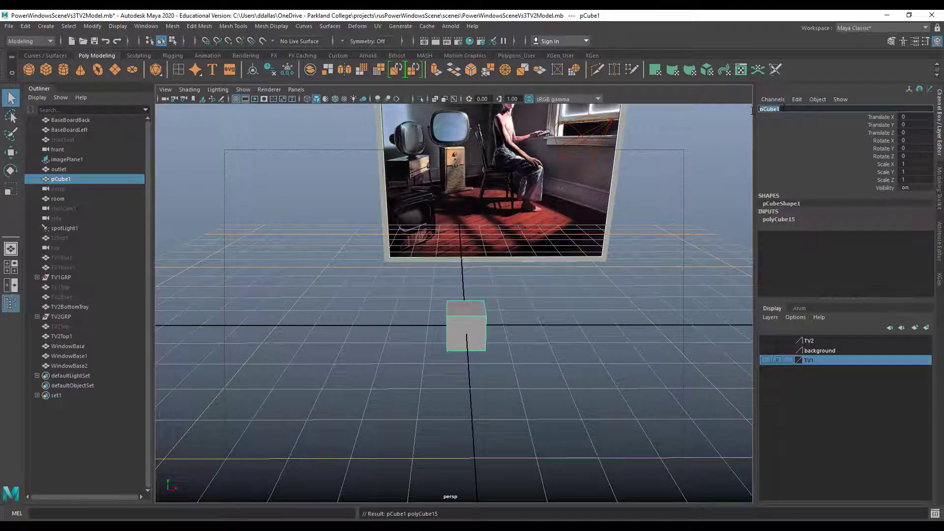
{"action": "type", "text": "T3"}
{"action": "key", "text": "Return"}
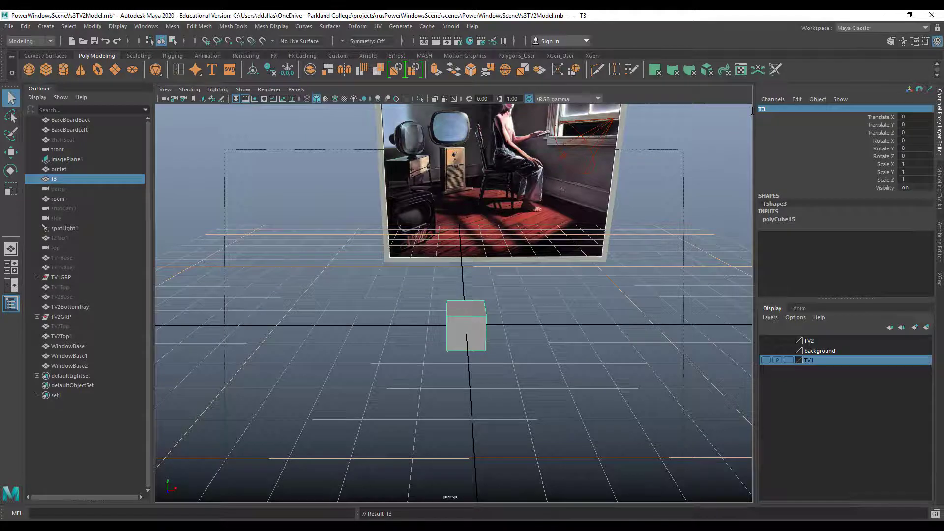
{"action": "left_click_drag", "start_coordinate": [477, 325], "coordinate": [464, 340], "text": "alt"}
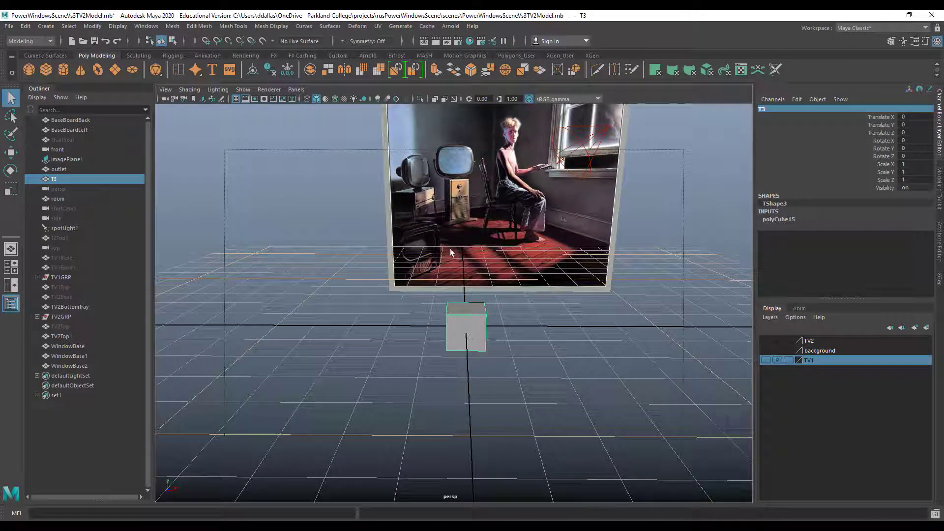
Hide the viewport grid and widen the T3 cube to a Scale X of 1.311
{"action": "left_click", "coordinate": [236, 100]}
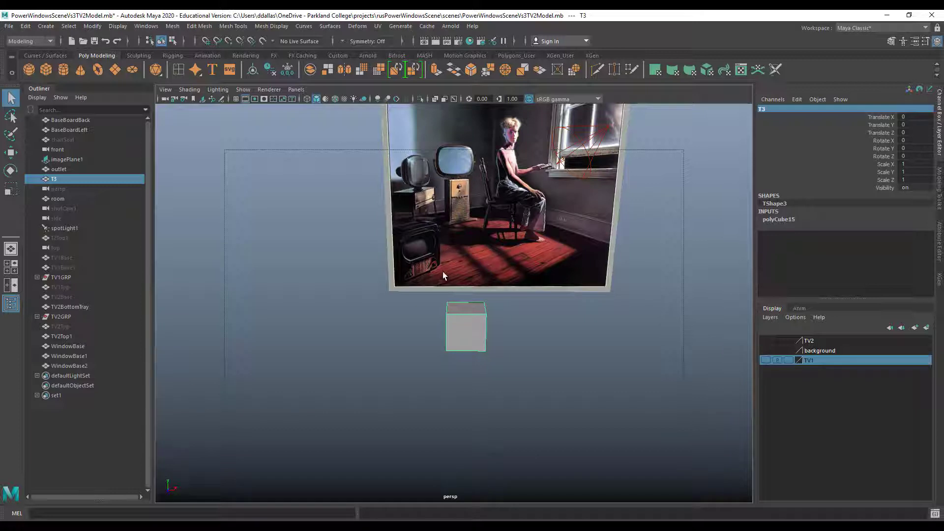
{"action": "key", "text": "r"}
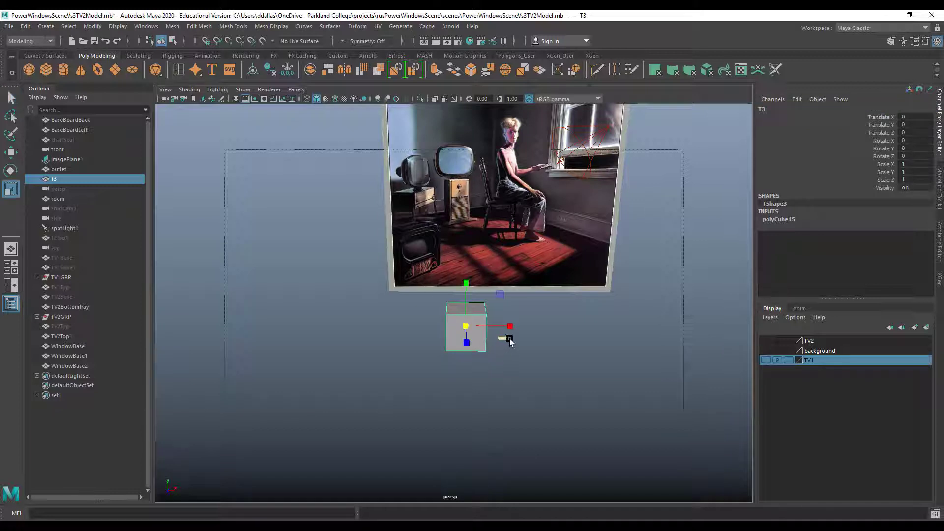
{"action": "left_click_drag", "start_coordinate": [512, 326], "coordinate": [531, 327]}
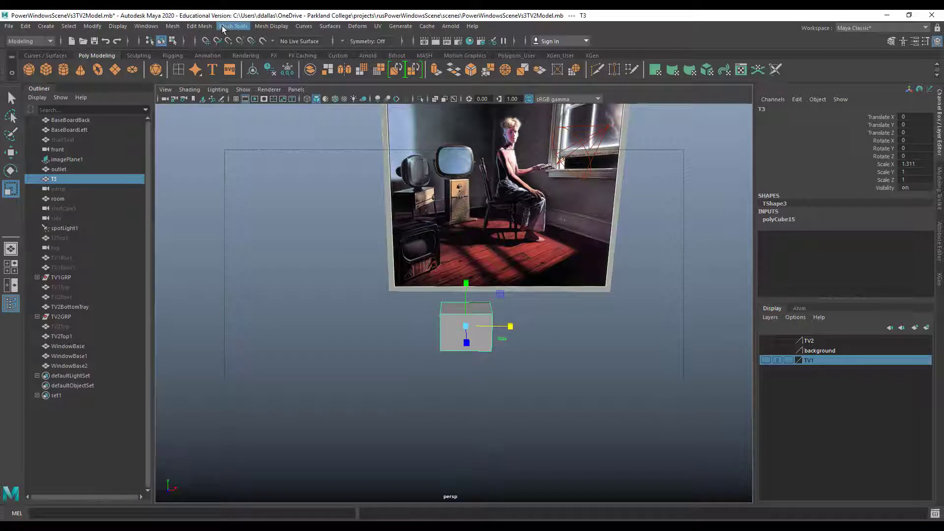
Start the Insert Edge Loop tool on T3, open its tool settings and shrink that window clear of the cube
{"action": "left_click", "coordinate": [200, 26]}
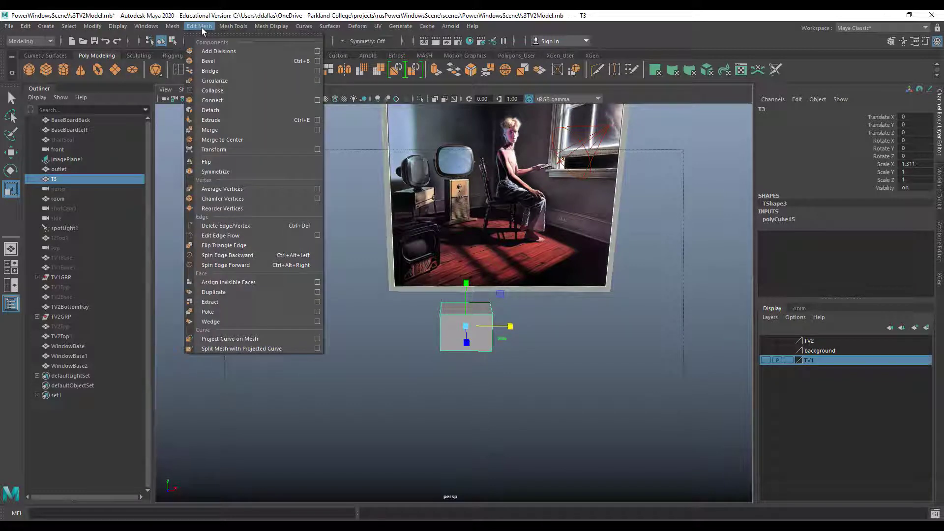
{"action": "mouse_move", "coordinate": [227, 27]}
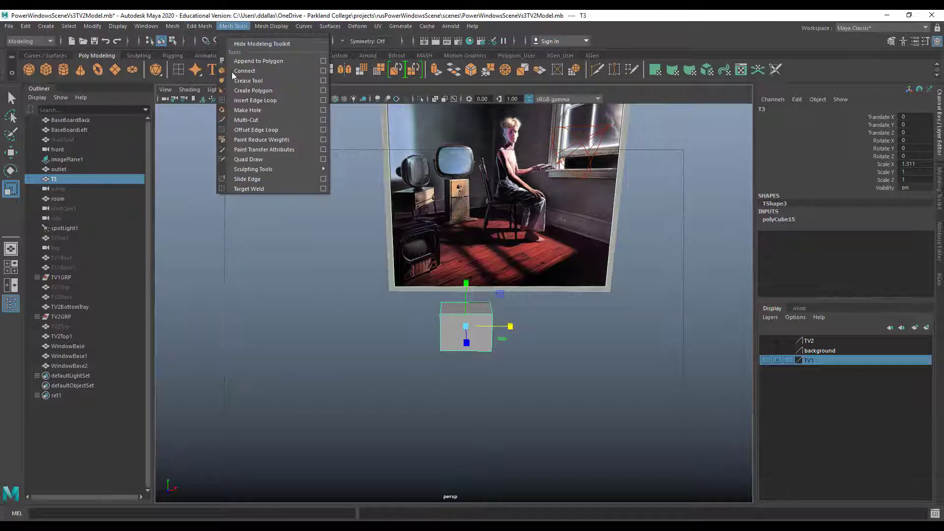
{"action": "left_click", "coordinate": [239, 101]}
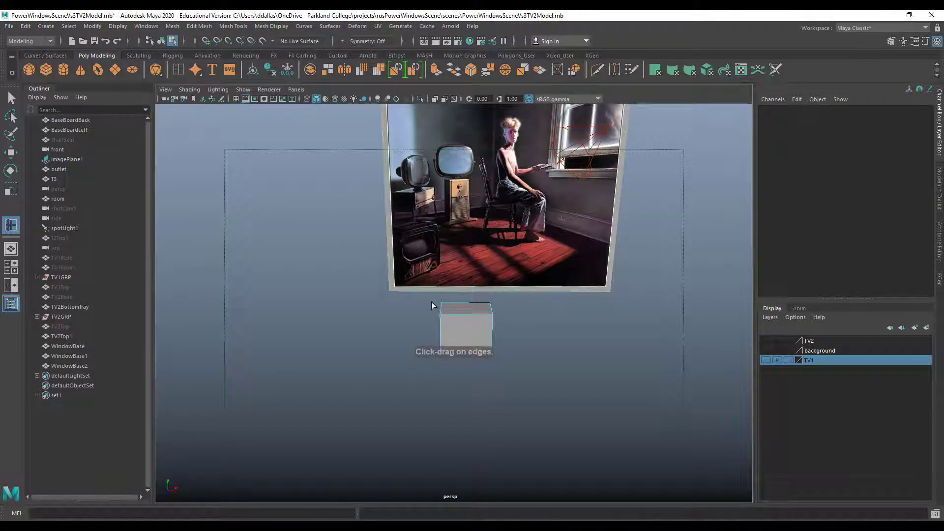
{"action": "scroll", "coordinate": [455, 327], "scroll_direction": "up", "scroll_amount": 6}
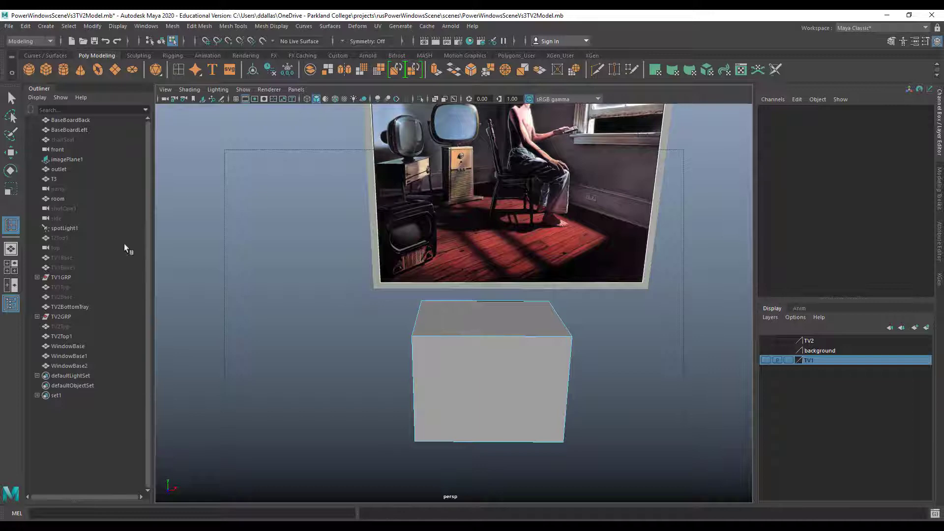
{"action": "double_click", "coordinate": [12, 226]}
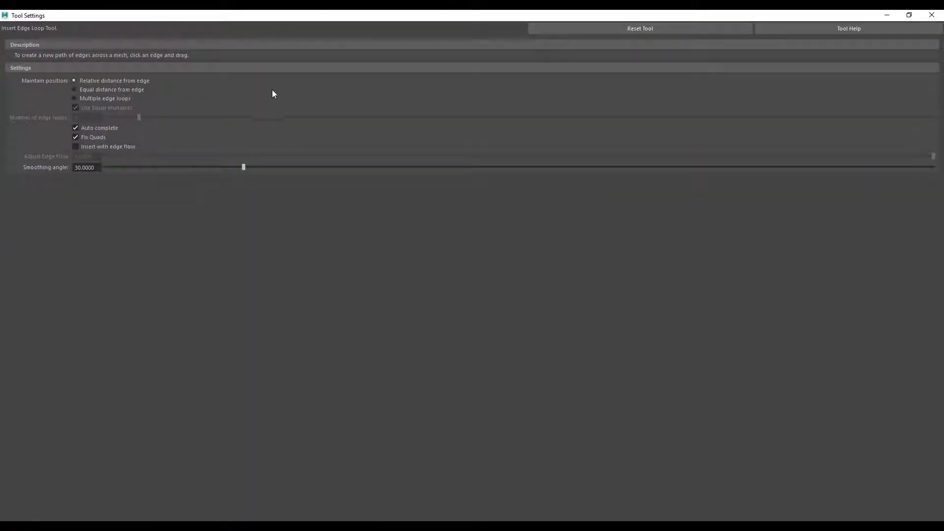
{"action": "left_click", "coordinate": [909, 15]}
{"action": "left_click_drag", "start_coordinate": [509, 20], "coordinate": [486, 35]}
{"action": "left_click_drag", "start_coordinate": [923, 59], "coordinate": [229, 91]}
{"action": "left_click_drag", "start_coordinate": [126, 36], "coordinate": [156, 23]}
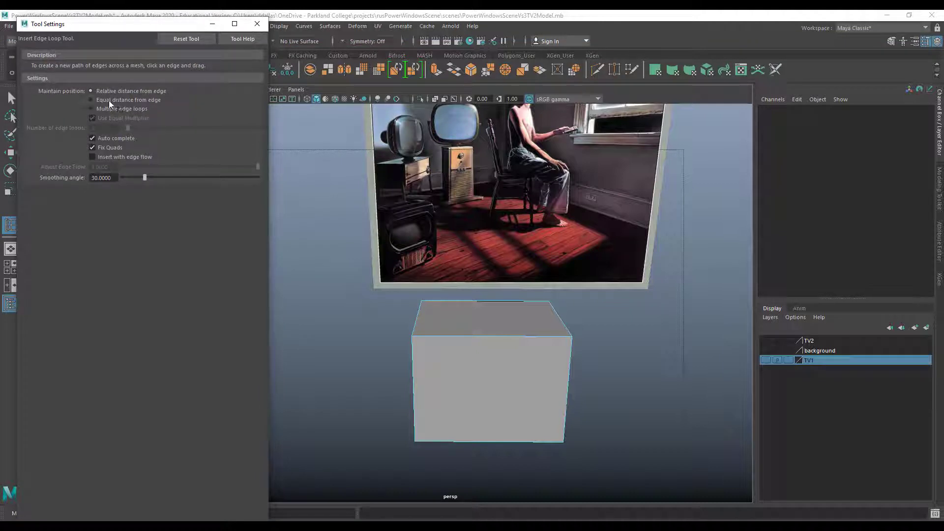
Set the tool to multiple edge loops with 3 loops and insert them vertically across the cube's width
{"action": "left_click", "coordinate": [93, 108]}
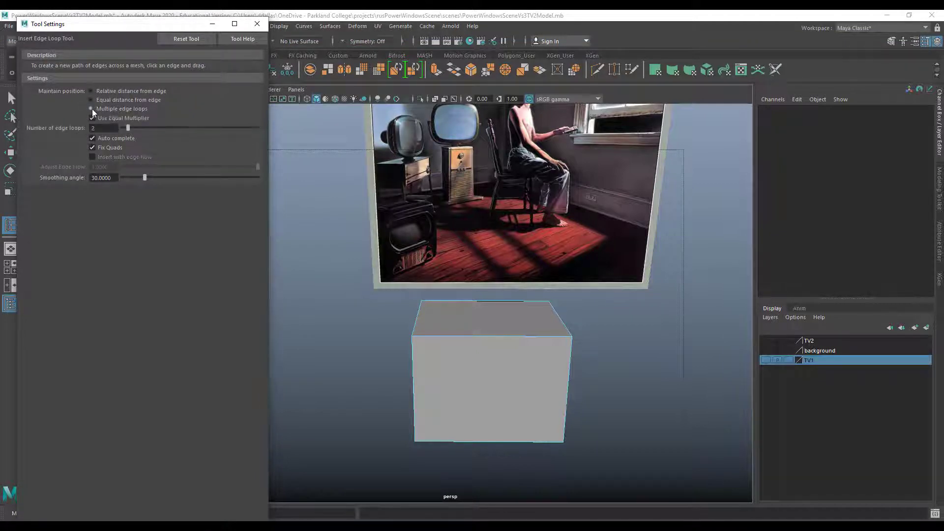
{"action": "left_click_drag", "start_coordinate": [129, 128], "coordinate": [130, 128]}
{"action": "left_click", "coordinate": [491, 337]}
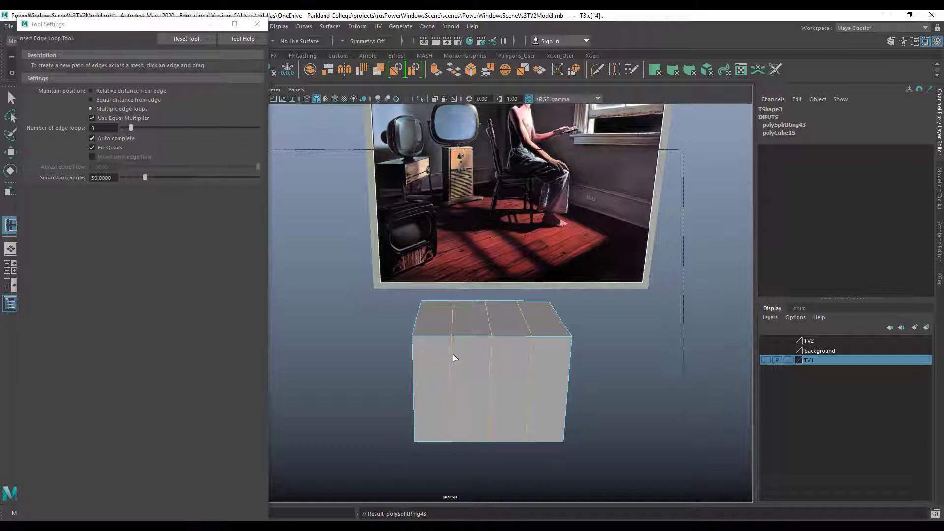
Scale the two outer edge loops of T3 apart towards the cube's sides and close the tool settings
{"action": "key", "text": "q"}
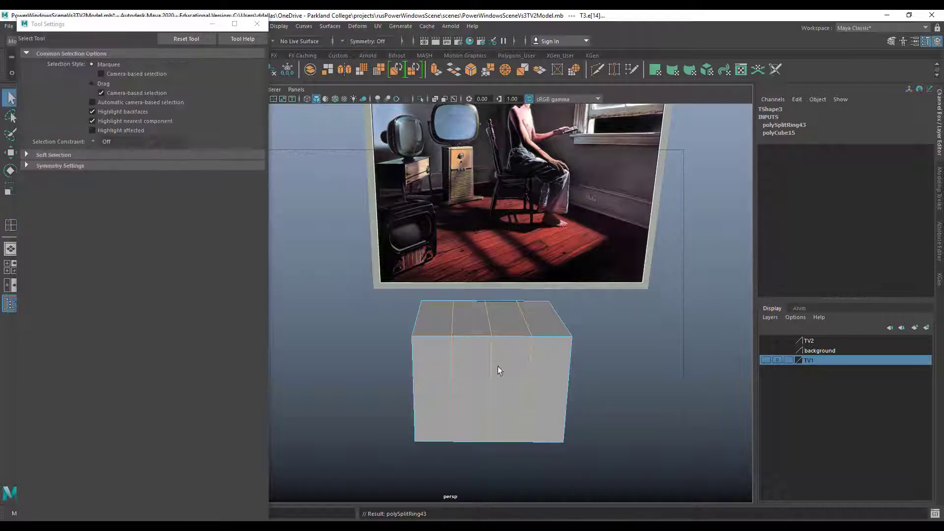
{"action": "left_click", "coordinate": [528, 373]}
{"action": "key", "text": "r"}
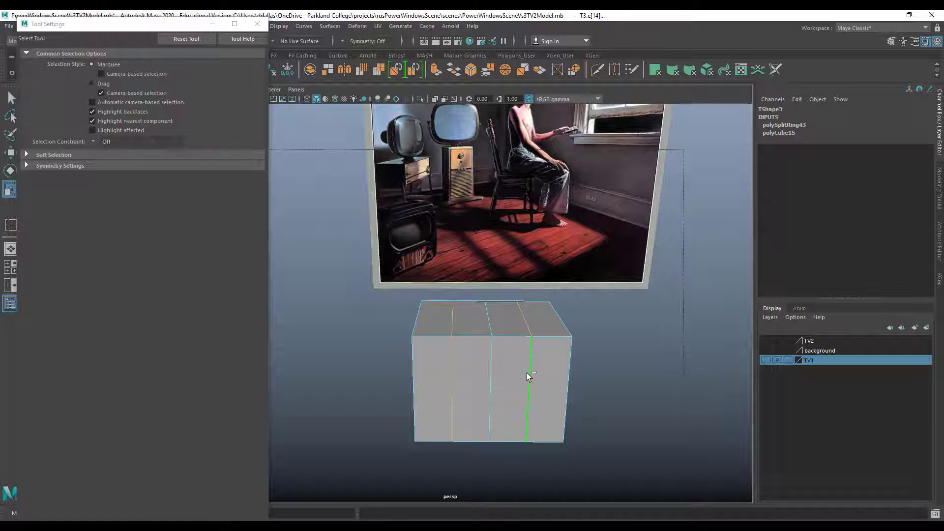
{"action": "left_click_drag", "start_coordinate": [472, 382], "coordinate": [549, 372], "text": "alt"}
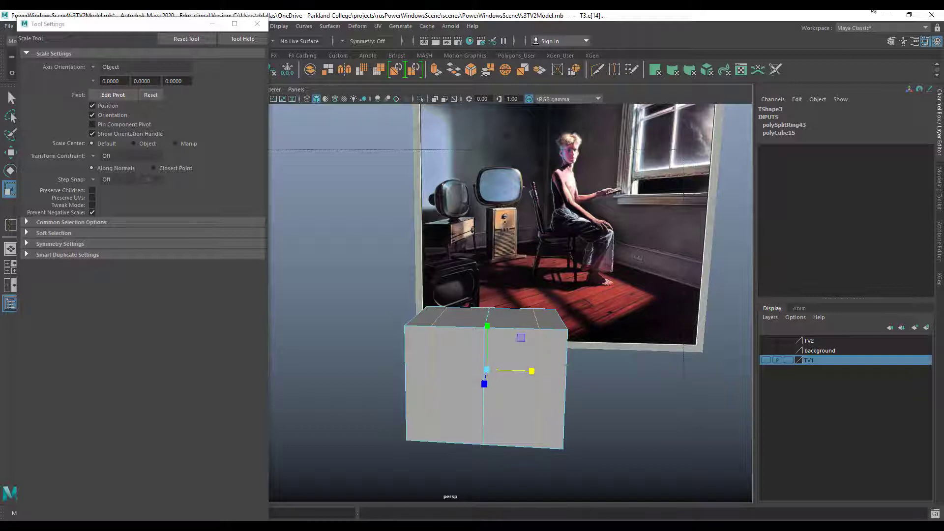
{"action": "left_click", "coordinate": [257, 23]}
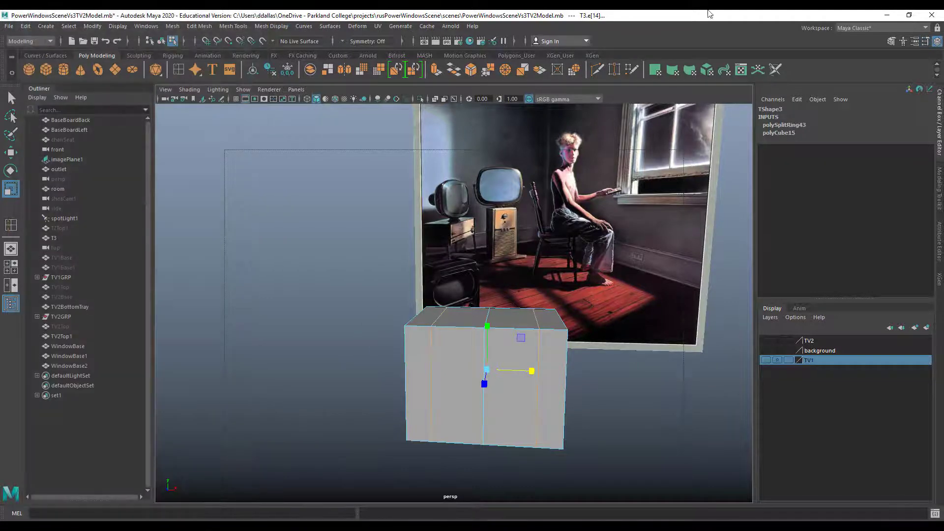
Reduce the Maya window, zoom the reference picture in on the third television, and spread T3's outer edge loops slightly further apart
{"action": "left_click", "coordinate": [909, 15]}
{"action": "left_click", "coordinate": [89, 40]}
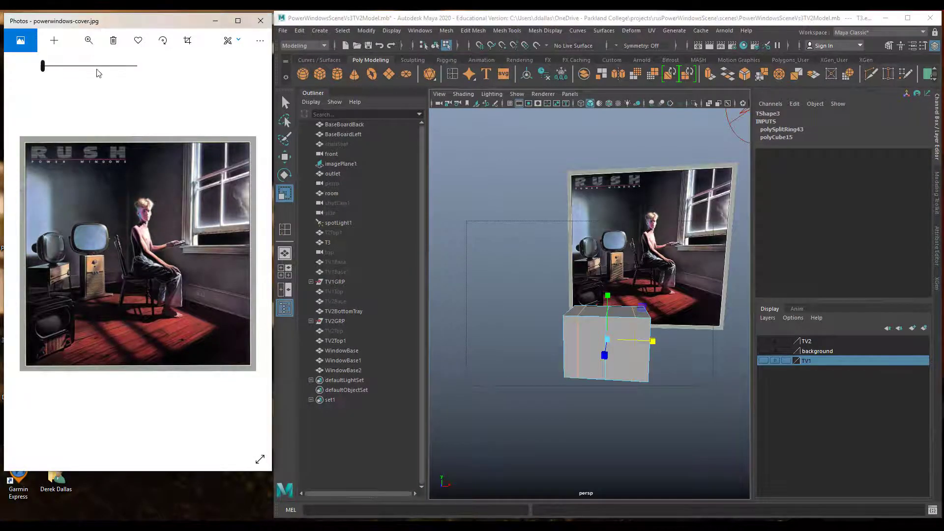
{"action": "left_click_drag", "start_coordinate": [44, 67], "coordinate": [56, 67]}
{"action": "left_click_drag", "start_coordinate": [69, 356], "coordinate": [211, 201]}
{"action": "left_click_drag", "start_coordinate": [107, 344], "coordinate": [265, 306]}
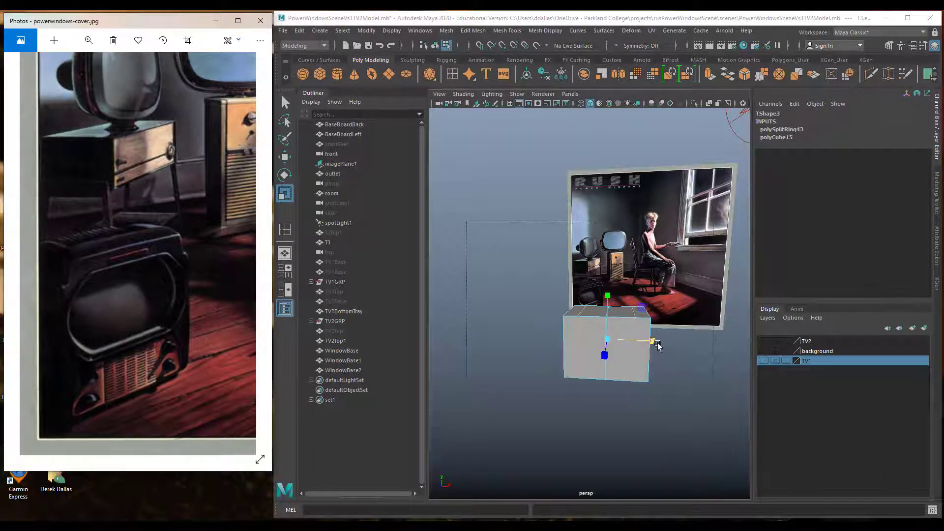
{"action": "left_click_drag", "start_coordinate": [654, 344], "coordinate": [663, 344]}
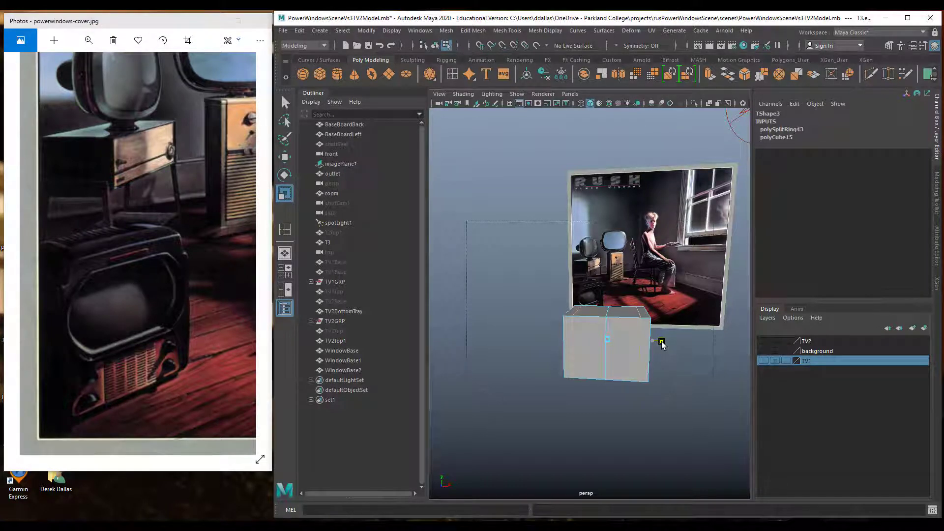
{"action": "left_click_drag", "start_coordinate": [661, 343], "coordinate": [661, 343]}
Extrude the two middle top faces of T3 upward by 0.234 to form the raised top section
{"action": "mouse_move", "coordinate": [618, 312]}
{"action": "right_mouse_down"}
{"action": "mouse_move", "coordinate": [608, 294]}
{"action": "mouse_move", "coordinate": [603, 311]}
{"action": "right_mouse_up"}
{"action": "left_click", "coordinate": [596, 311]}
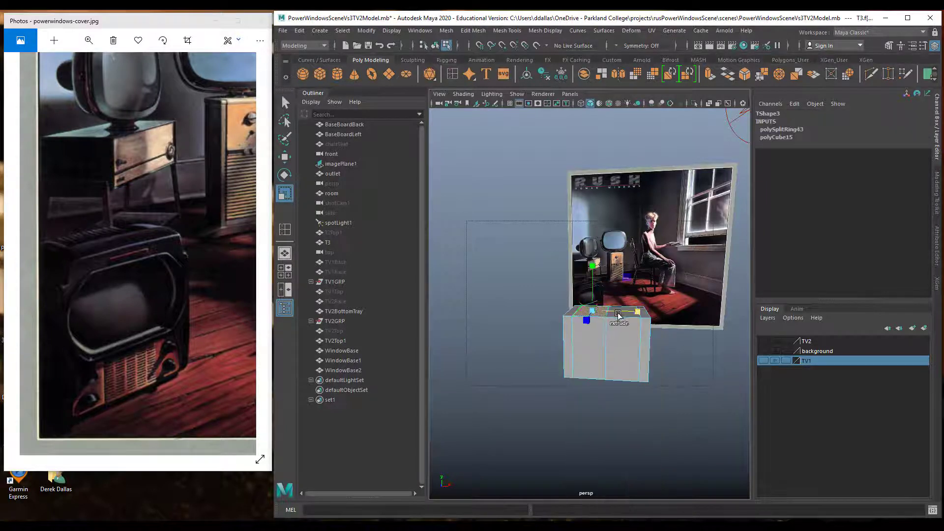
{"action": "key", "text": "q"}
{"action": "left_click", "coordinate": [622, 315], "text": "shift"}
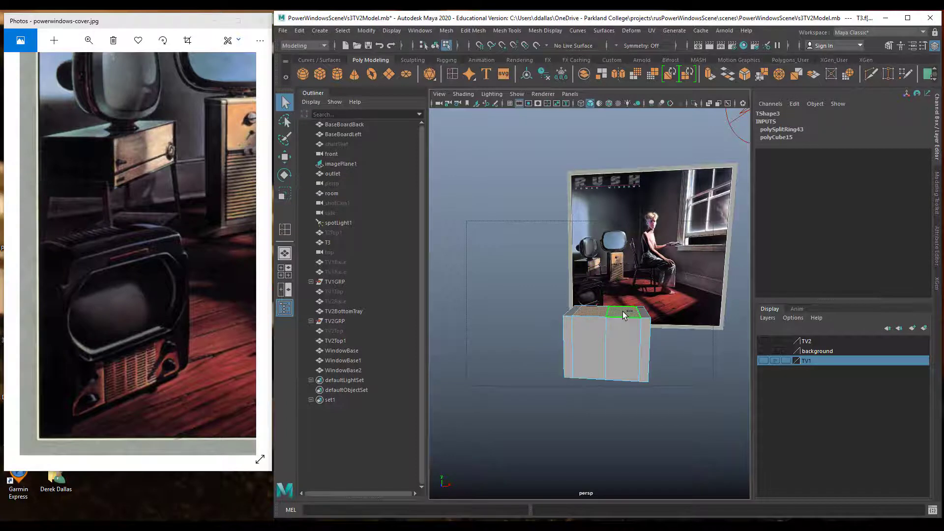
{"action": "left_click", "coordinate": [708, 74]}
{"action": "left_click_drag", "start_coordinate": [622, 308], "coordinate": [655, 296]}
{"action": "left_click_drag", "start_coordinate": [624, 264], "coordinate": [624, 268]}
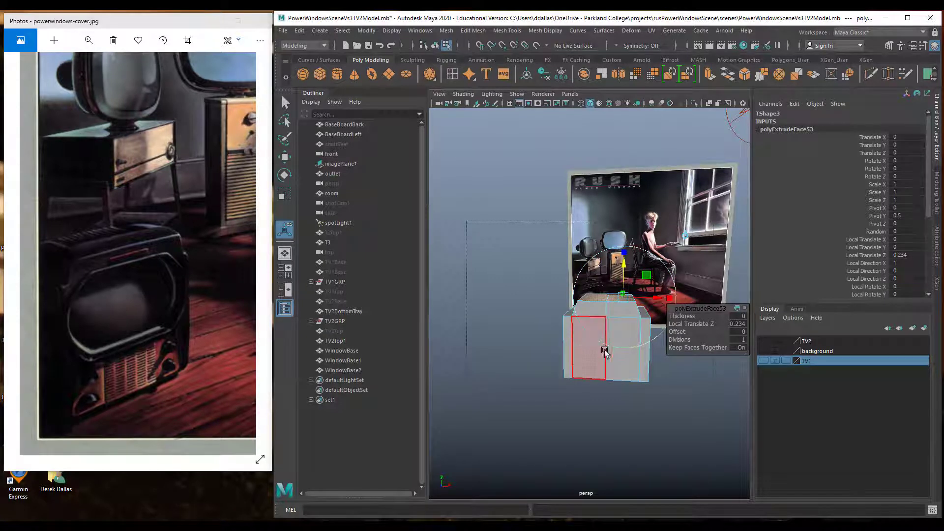
Adjust the row of vertices along the back top edge of T3's raised section
{"action": "left_click_drag", "start_coordinate": [540, 359], "coordinate": [628, 350], "text": "alt"}
{"action": "right_click_drag", "start_coordinate": [602, 345], "coordinate": [523, 294]}
{"action": "left_click_drag", "start_coordinate": [574, 383], "coordinate": [580, 374]}
{"action": "key", "text": "w"}
{"action": "mouse_move", "coordinate": [619, 343]}
{"action": "left_mouse_down", "text": "alt"}
{"action": "mouse_move", "coordinate": [622, 328]}
{"action": "mouse_move", "coordinate": [632, 331]}
{"action": "mouse_move", "coordinate": [620, 345]}
{"action": "mouse_move", "coordinate": [633, 344]}
{"action": "left_mouse_up", "text": "alt"}
Select the back faces of T3, including the raised section, and extrude them backward twice to deepen the cabinet
{"action": "right_click", "coordinate": [577, 350]}
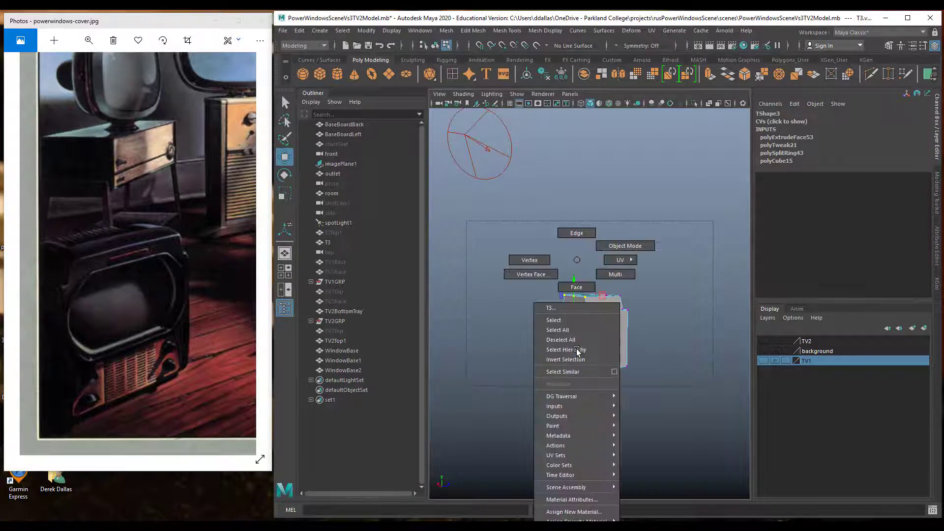
{"action": "left_click", "coordinate": [576, 287]}
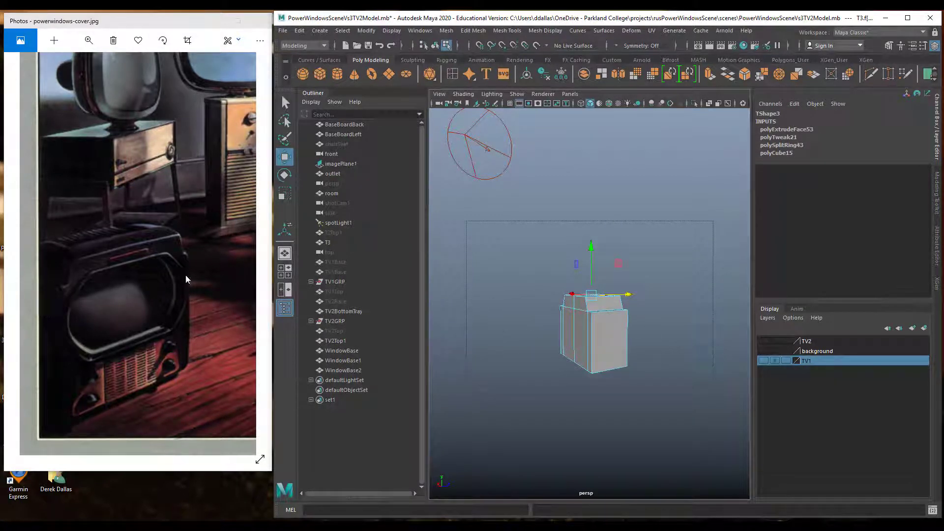
{"action": "left_click", "coordinate": [559, 327]}
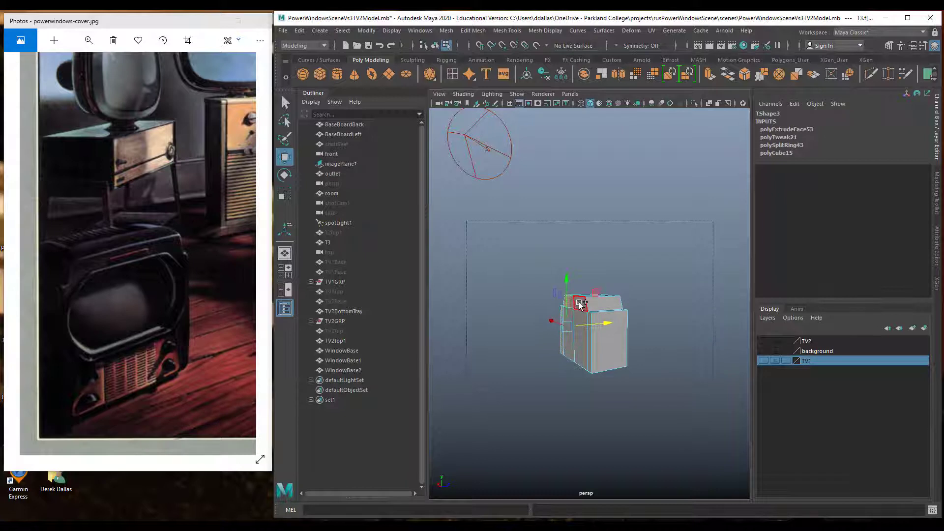
{"action": "left_click", "coordinate": [570, 340], "text": "shift"}
{"action": "left_click", "coordinate": [582, 345], "text": "shift"}
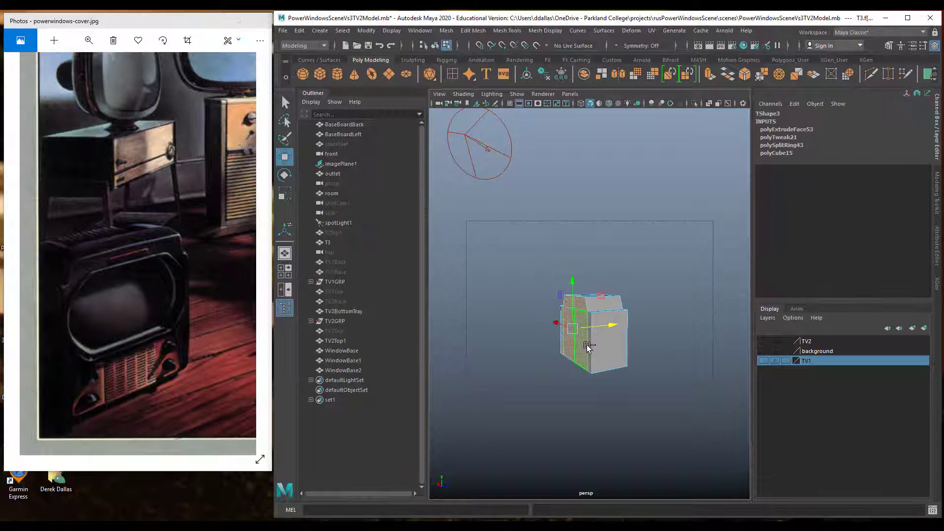
{"action": "left_click", "coordinate": [589, 343], "text": "shift"}
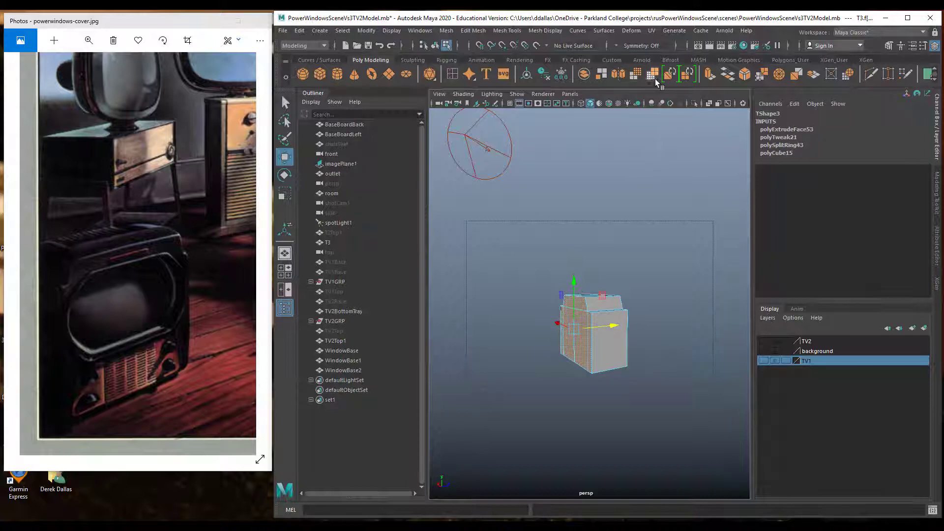
{"action": "left_click", "coordinate": [708, 74]}
{"action": "left_click_drag", "start_coordinate": [561, 346], "coordinate": [540, 352]}
{"action": "key", "text": "ctrl+e"}
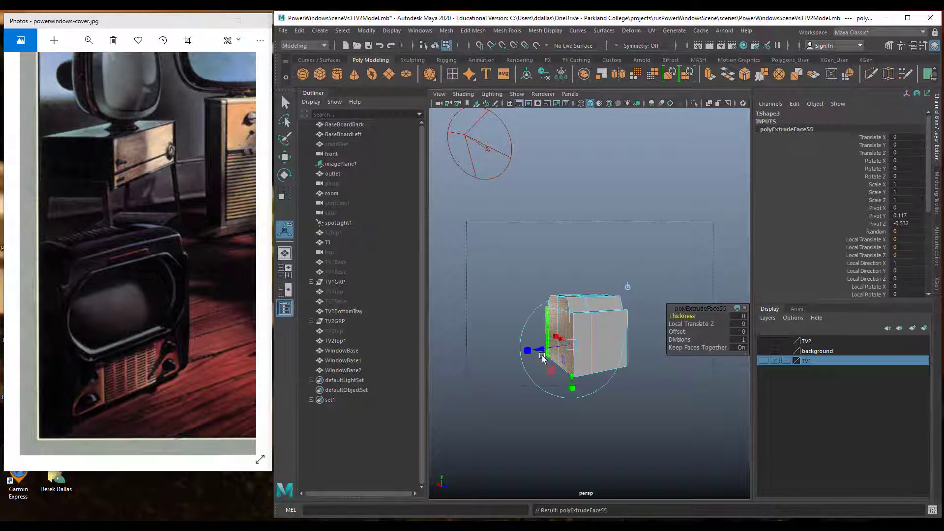
{"action": "left_click_drag", "start_coordinate": [539, 351], "coordinate": [516, 353]}
{"action": "left_click", "coordinate": [644, 294]}
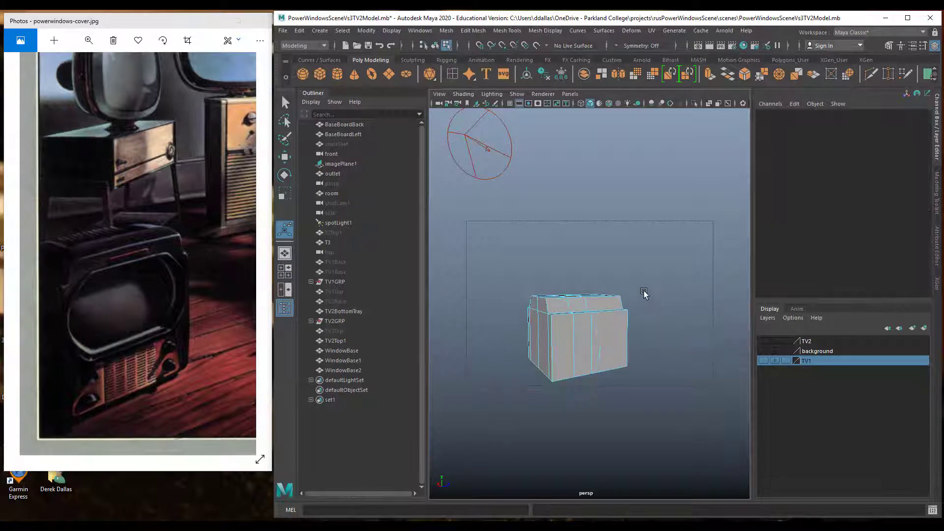
View T3 from the side with smooth mesh preview on and switch to vertex selection
{"action": "left_click_drag", "start_coordinate": [582, 343], "coordinate": [540, 341], "text": "alt"}
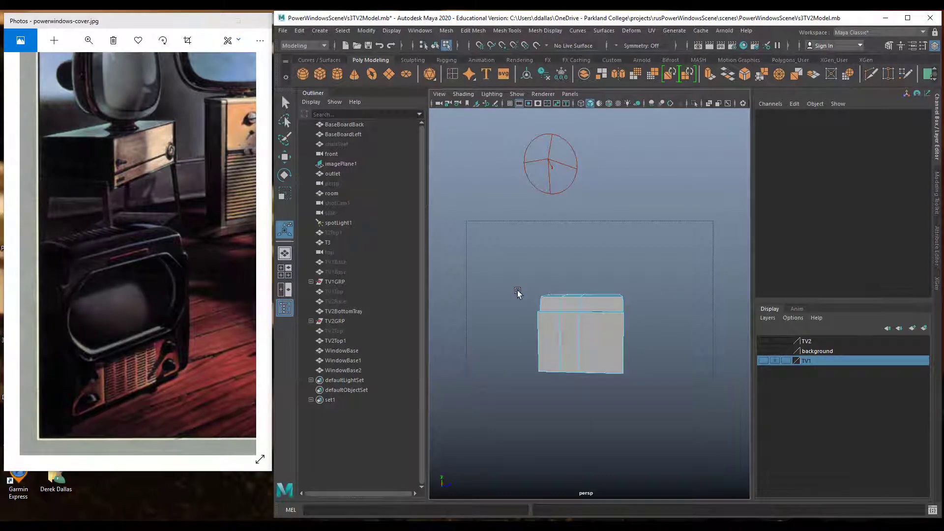
{"action": "left_click_drag", "start_coordinate": [569, 325], "coordinate": [607, 339], "text": "alt"}
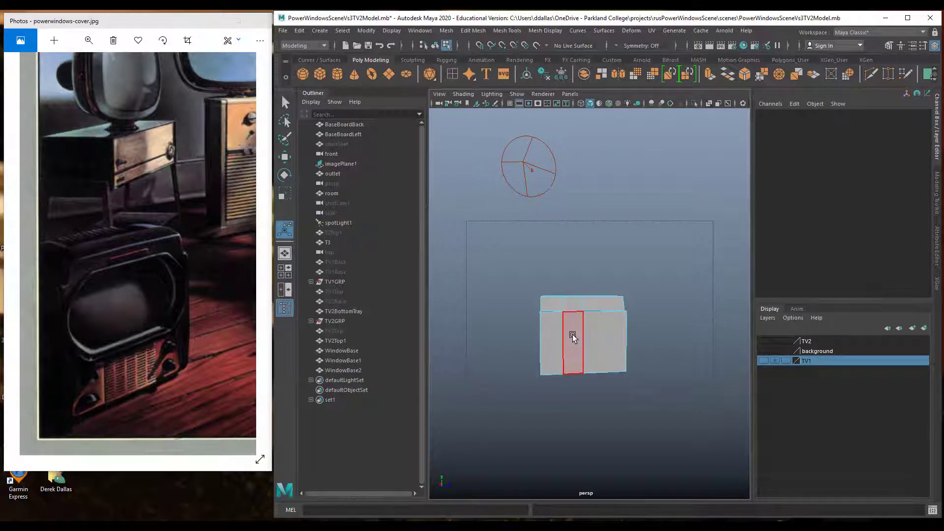
{"action": "key", "text": "3"}
{"action": "left_click_drag", "start_coordinate": [573, 335], "coordinate": [607, 347], "text": "alt"}
{"action": "right_click_drag", "start_coordinate": [607, 260], "coordinate": [560, 265]}
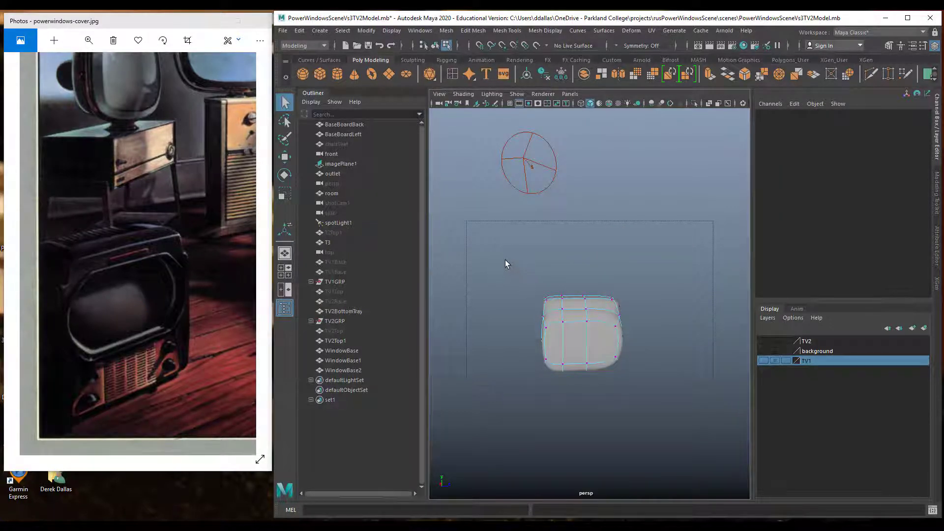
Move the upper rear vertices of T3 down in stages to slope the back of the cabinet
{"action": "left_click_drag", "start_coordinate": [506, 261], "coordinate": [573, 339]}
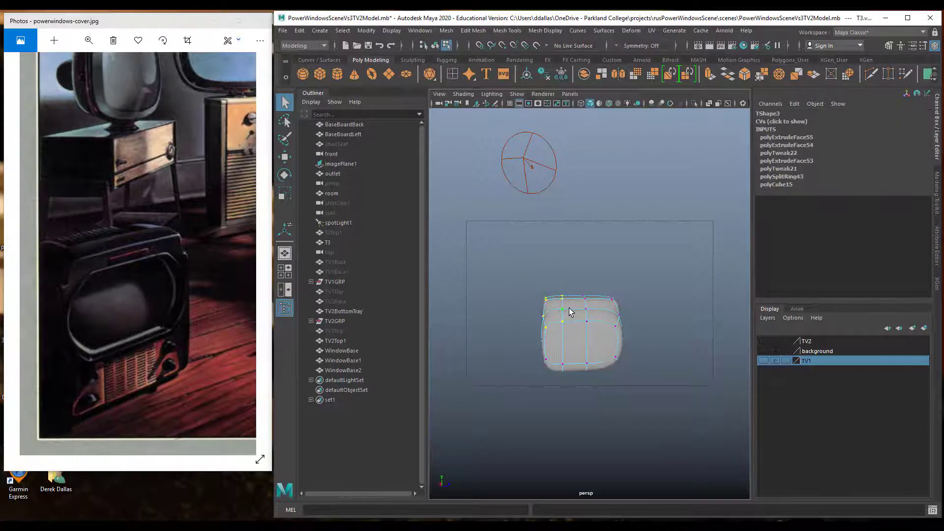
{"action": "key", "text": "w"}
{"action": "left_click_drag", "start_coordinate": [555, 267], "coordinate": [551, 365]}
{"action": "left_click_drag", "start_coordinate": [542, 289], "coordinate": [543, 306]}
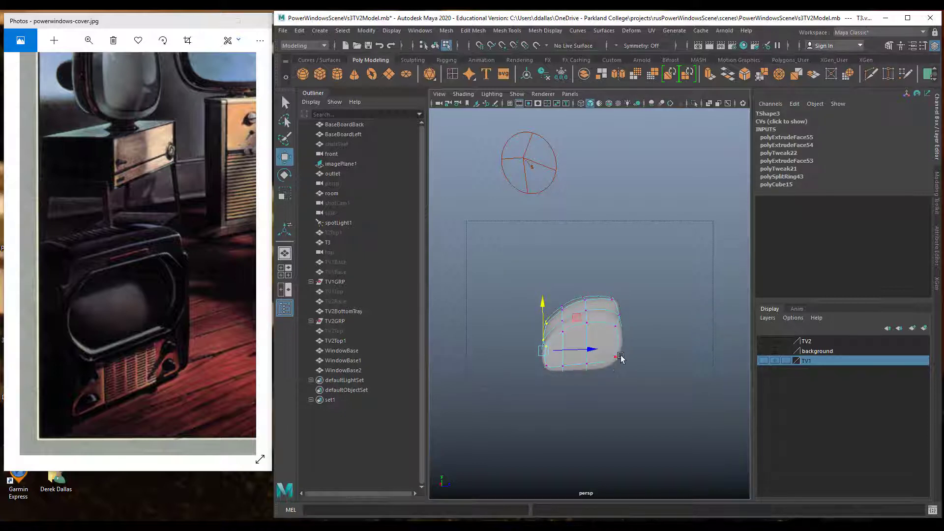
Examine the sloped back of T3 up close and return the model to unsmoothed display
{"action": "mouse_move", "coordinate": [620, 359]}
{"action": "left_mouse_down", "text": "alt"}
{"action": "mouse_move", "coordinate": [570, 354]}
{"action": "mouse_move", "coordinate": [621, 355]}
{"action": "left_mouse_up", "text": "alt"}
{"action": "scroll", "coordinate": [621, 344], "scroll_direction": "up", "scroll_amount": 5}
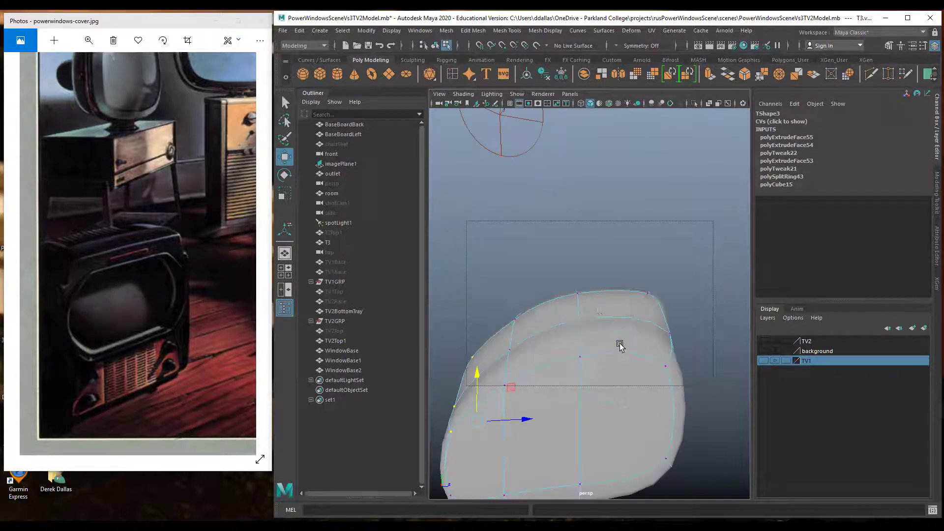
{"action": "left_click_drag", "start_coordinate": [592, 317], "coordinate": [624, 270], "text": "alt"}
{"action": "key", "text": "1"}
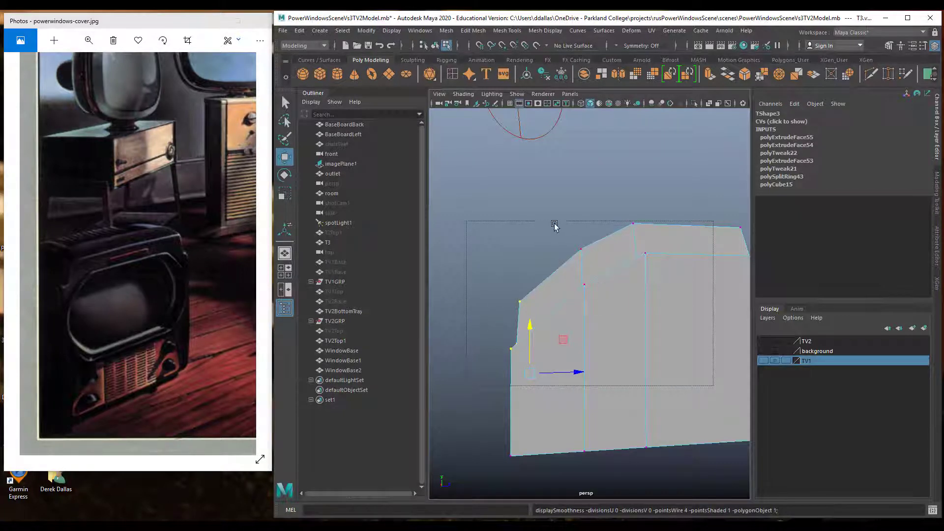
Check T3's smoothed shape from the side, then view the smoothed cabinet from the front with its control cage shown
{"action": "key", "text": "3"}
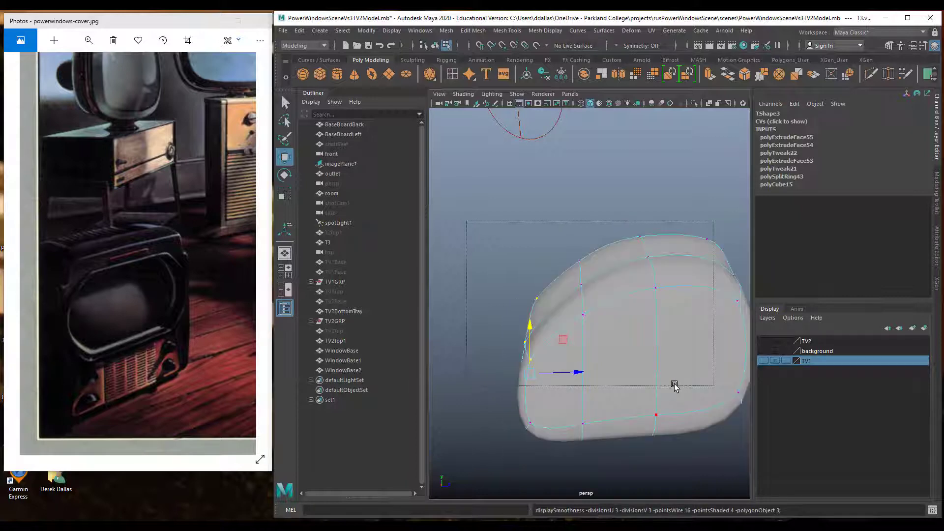
{"action": "left_click_drag", "start_coordinate": [646, 377], "coordinate": [683, 379], "text": "alt"}
{"action": "scroll", "coordinate": [592, 365], "scroll_direction": "down", "scroll_amount": 6}
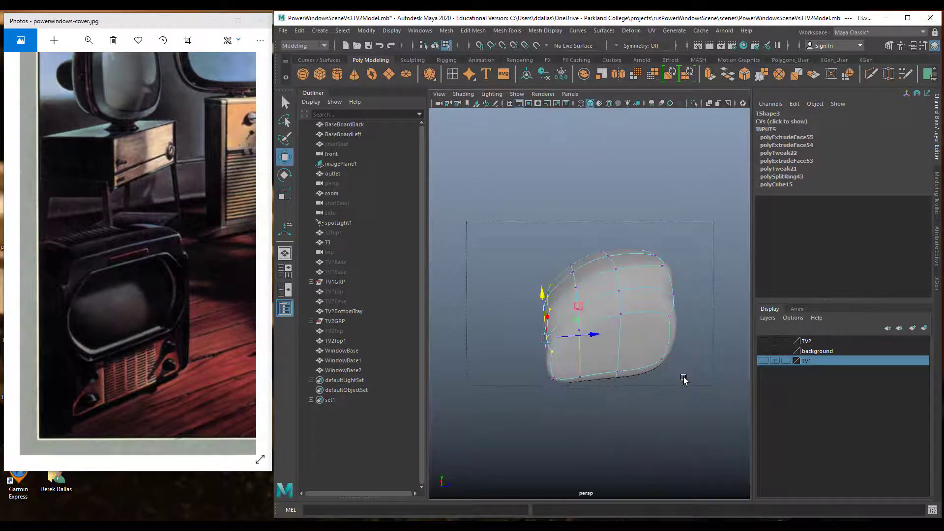
{"action": "key", "text": "2"}
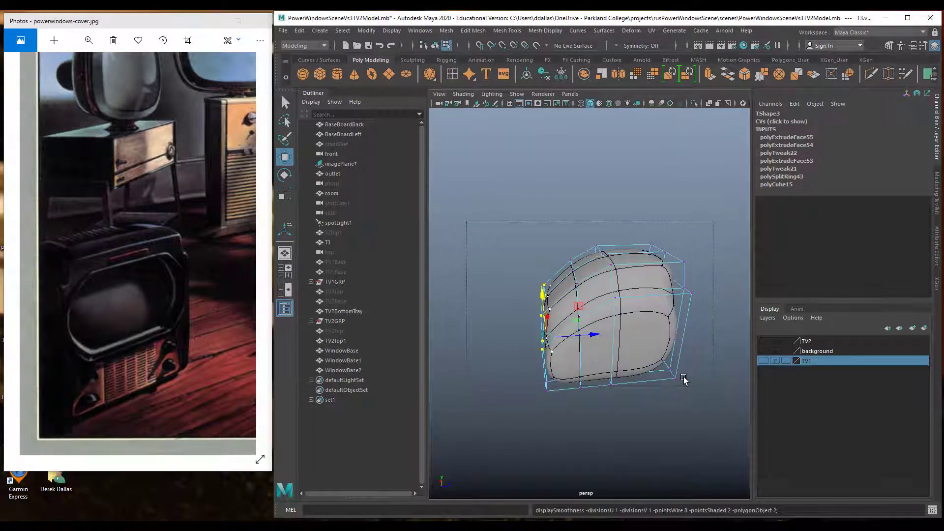
{"action": "left_click_drag", "start_coordinate": [639, 294], "coordinate": [520, 275], "text": "alt"}
{"action": "mouse_move", "coordinate": [678, 337]}
{"action": "left_mouse_down", "text": "alt"}
{"action": "mouse_move", "coordinate": [666, 310]}
{"action": "mouse_move", "coordinate": [645, 331]}
{"action": "mouse_move", "coordinate": [680, 341]}
{"action": "mouse_move", "coordinate": [672, 332]}
{"action": "left_mouse_up", "text": "alt"}
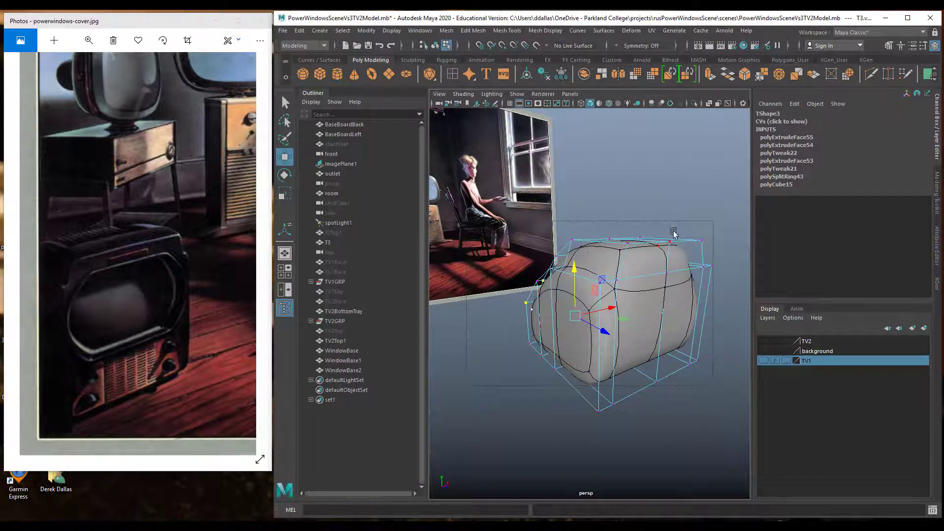
{"action": "left_click_drag", "start_coordinate": [652, 295], "coordinate": [600, 295], "text": "alt"}
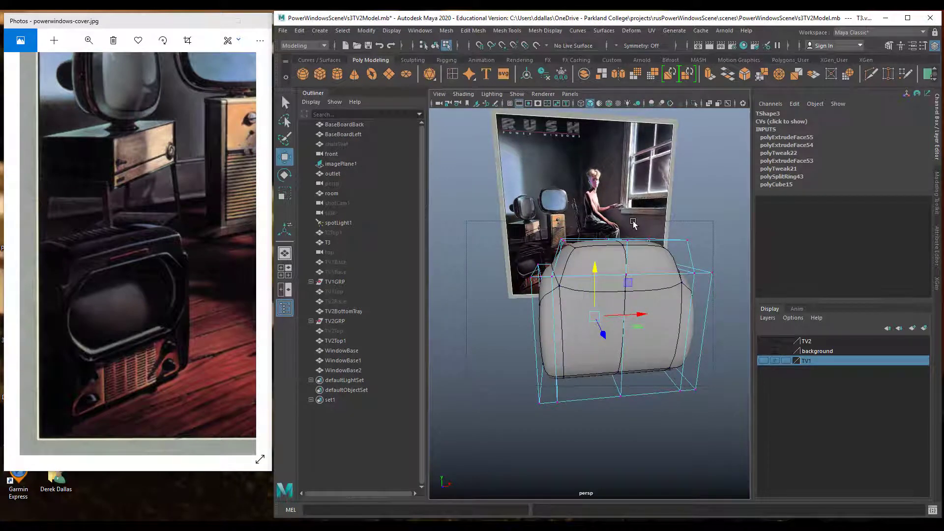
{"action": "left_click", "coordinate": [507, 30]}
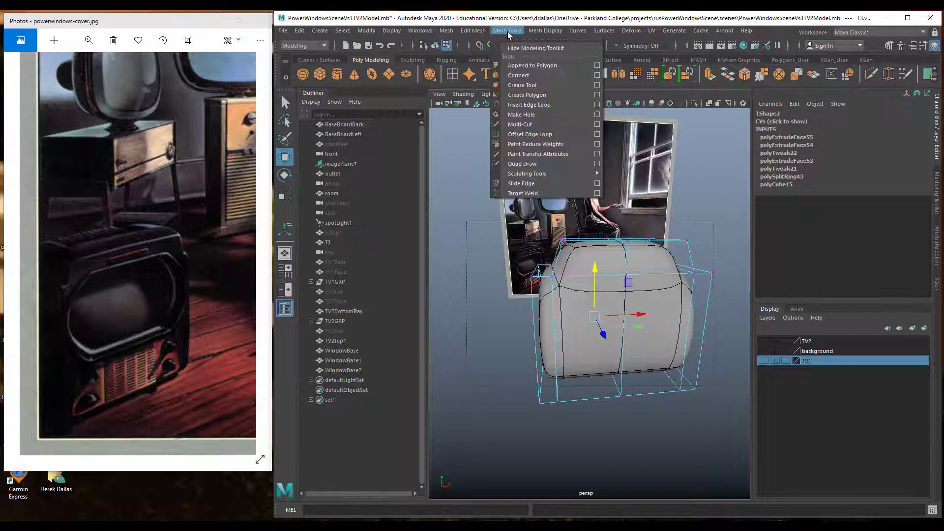
{"action": "left_click", "coordinate": [528, 105]}
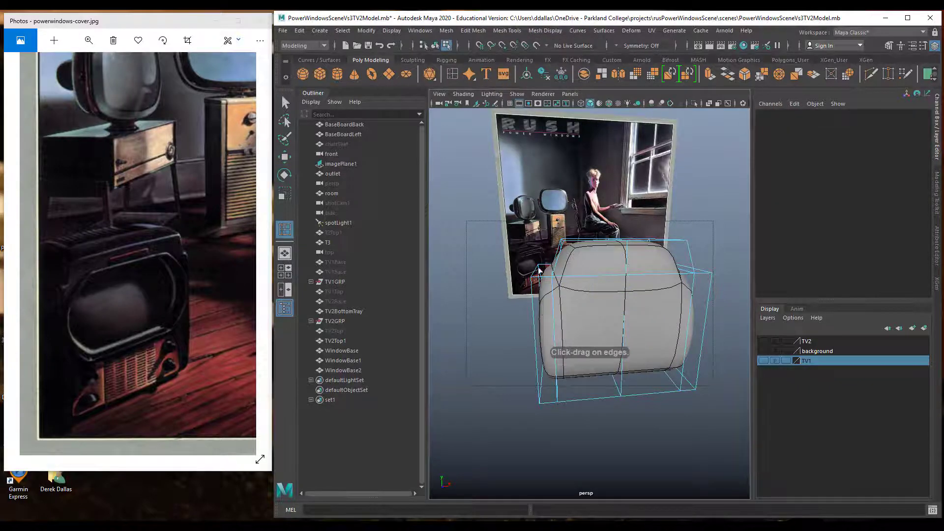
{"action": "mouse_move", "coordinate": [550, 306]}
{"action": "left_mouse_down", "text": "alt"}
{"action": "mouse_move", "coordinate": [546, 280]}
{"action": "mouse_move", "coordinate": [548, 294]}
{"action": "left_mouse_up", "text": "alt"}
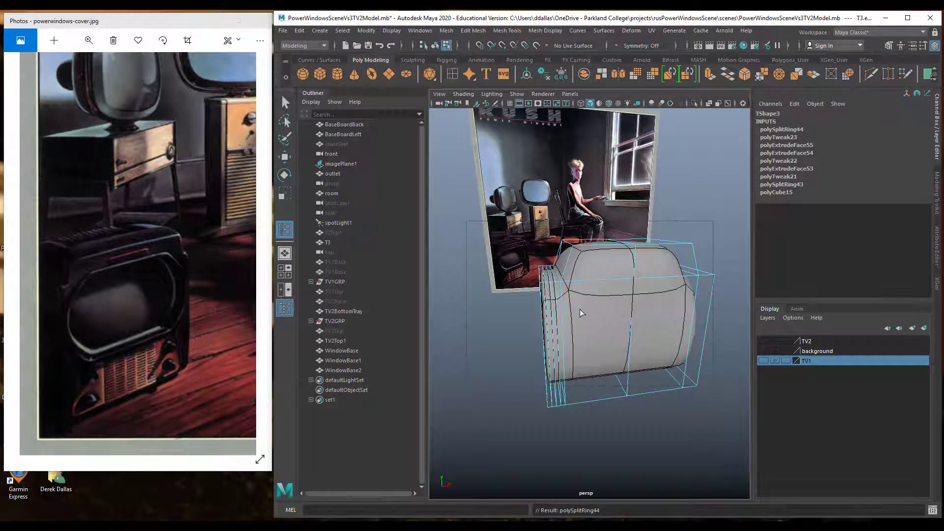
{"action": "left_click_drag", "start_coordinate": [580, 323], "coordinate": [556, 275], "text": "alt"}
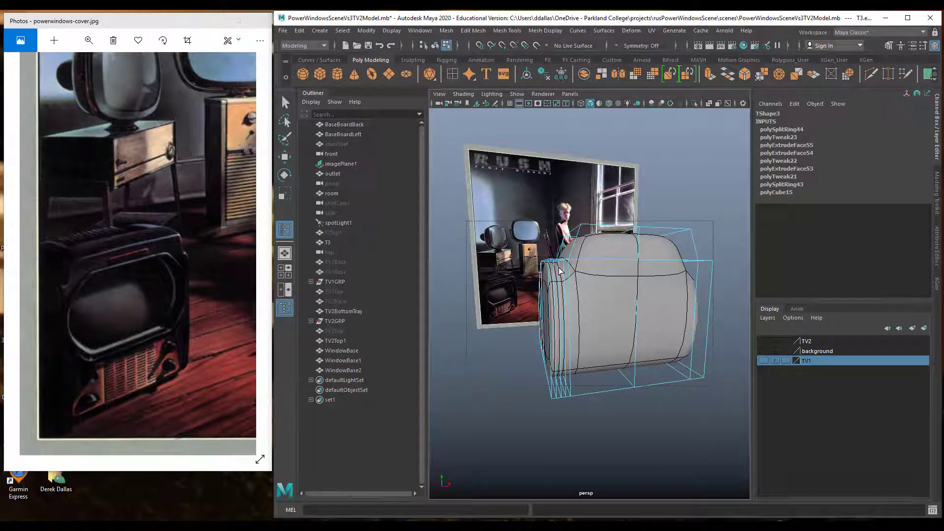
{"action": "key", "text": "ctrl+z"}
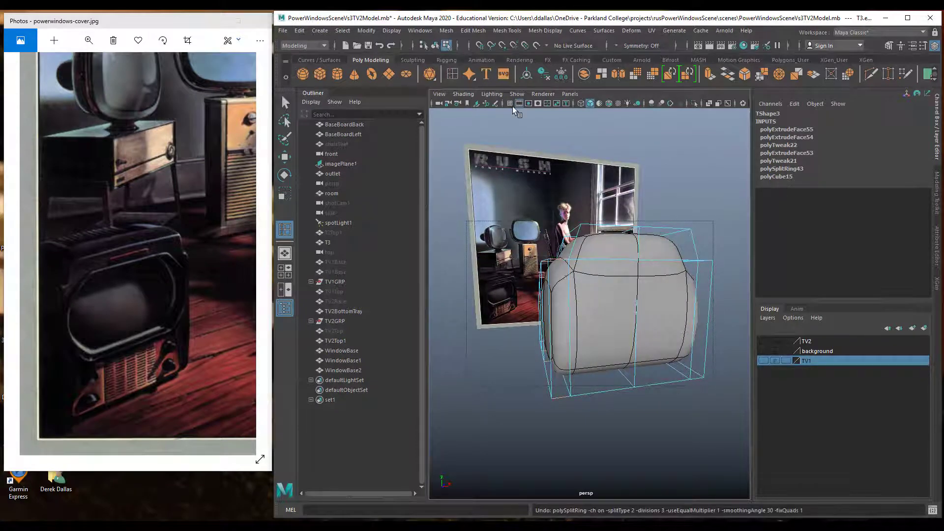
Reset the Insert Edge Loop tool to its defaults so it inserts single loops at a relative distance from edge
{"action": "left_click", "coordinate": [507, 31]}
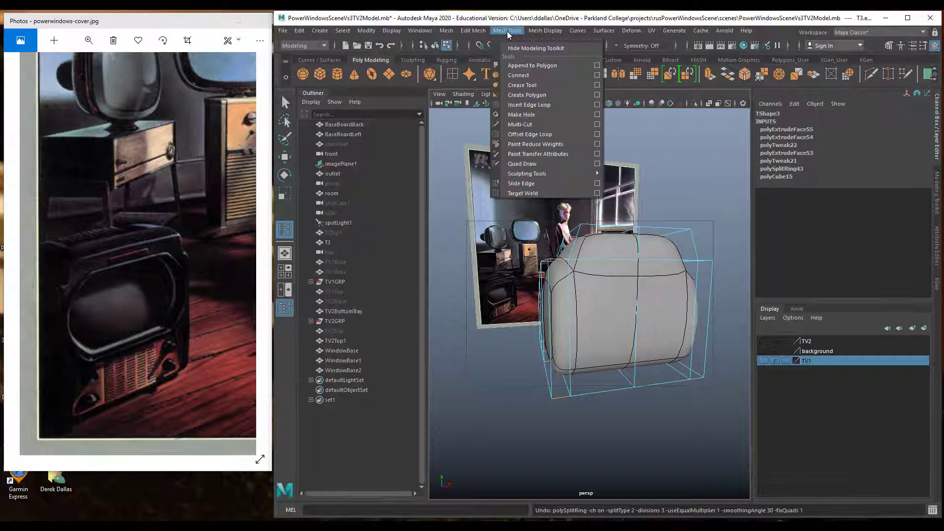
{"action": "left_click", "coordinate": [597, 104]}
{"action": "left_click", "coordinate": [197, 39]}
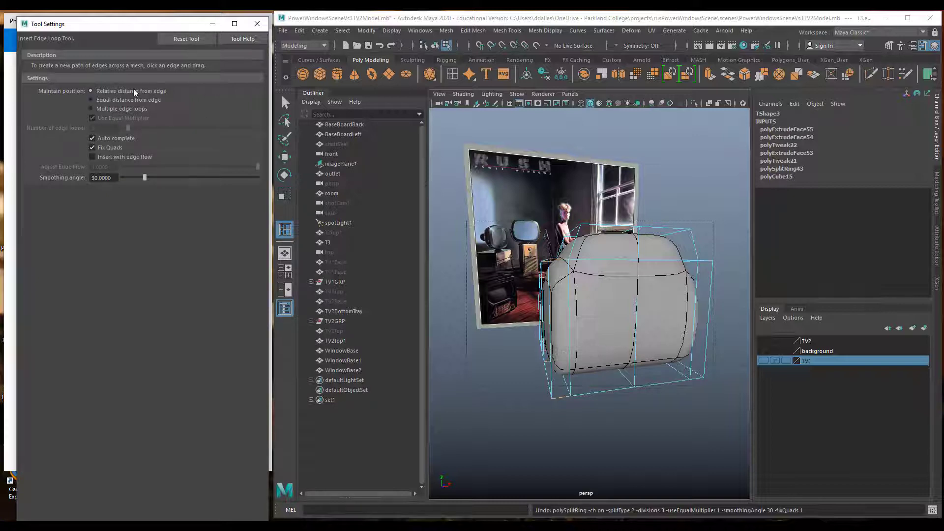
{"action": "left_click", "coordinate": [257, 23]}
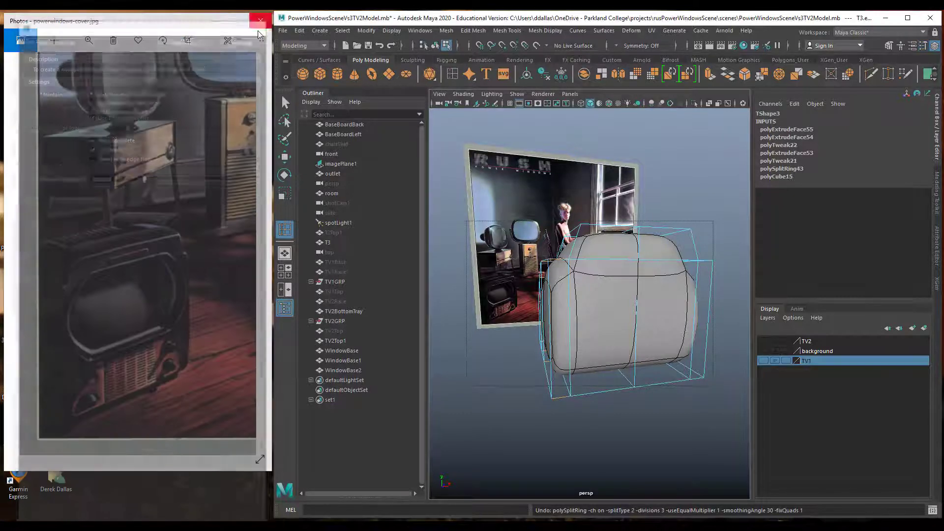
Insert two edge loops in the left shoulder section of T3, one near its inner border and one near its outer border
{"action": "scroll", "coordinate": [564, 272], "scroll_direction": "up", "scroll_amount": 5}
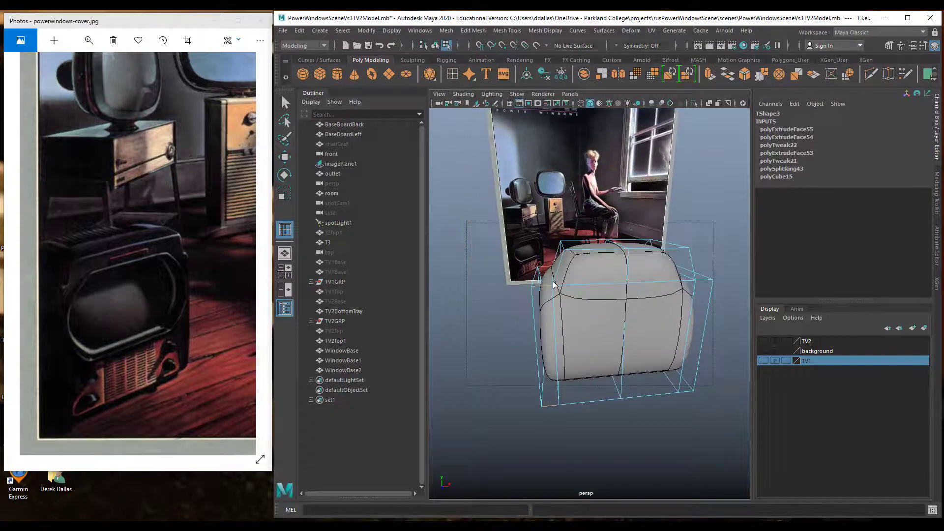
{"action": "key", "text": "super"}
{"action": "key", "text": "super"}
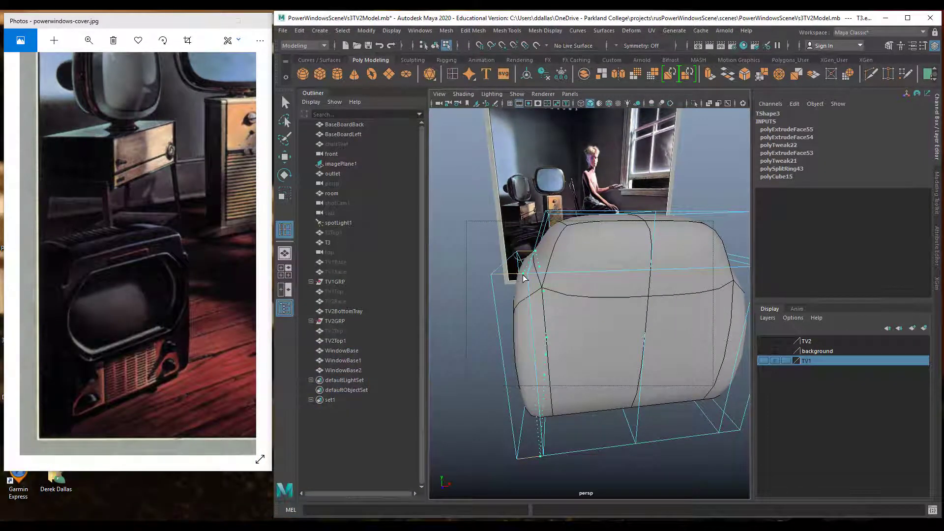
{"action": "left_click", "coordinate": [523, 278]}
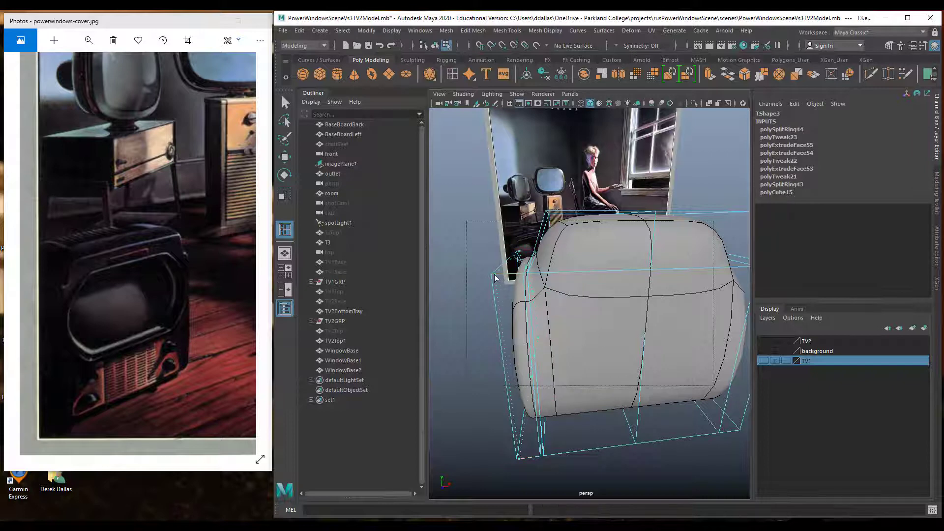
{"action": "left_click", "coordinate": [496, 278]}
{"action": "left_click_drag", "start_coordinate": [531, 292], "coordinate": [576, 294], "text": "alt"}
Insert two matching edge loops near the inner and outer borders of T3's right shoulder section
{"action": "left_click_drag", "start_coordinate": [709, 296], "coordinate": [672, 296], "text": "alt"}
{"action": "key", "text": "super"}
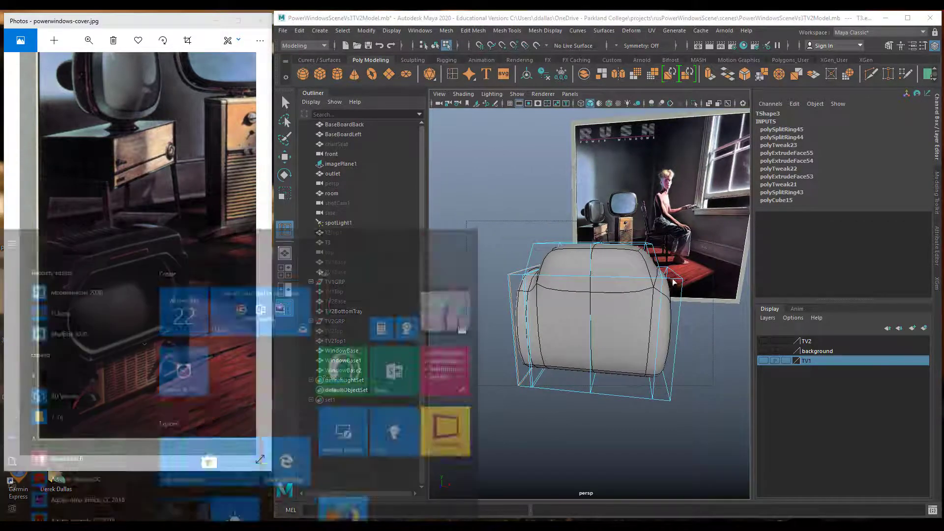
{"action": "key", "text": "super"}
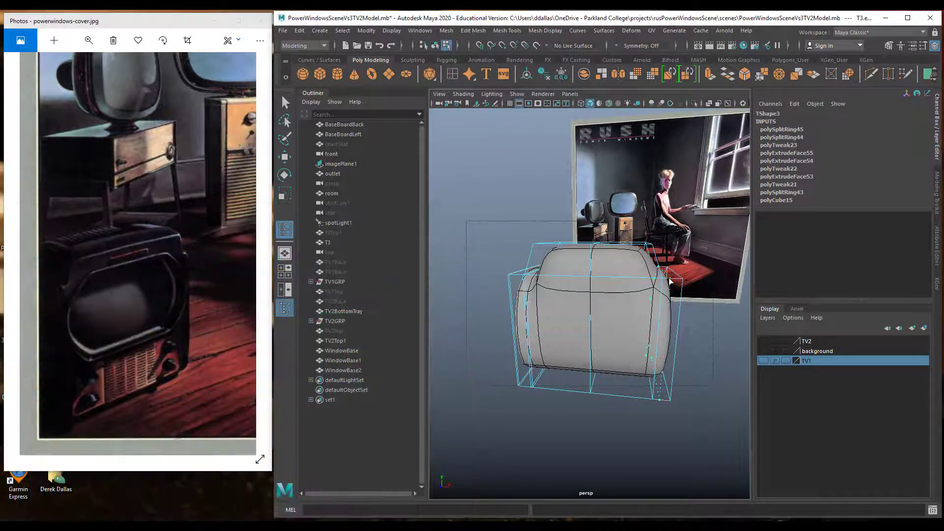
{"action": "left_click_drag", "start_coordinate": [669, 278], "coordinate": [667, 282]}
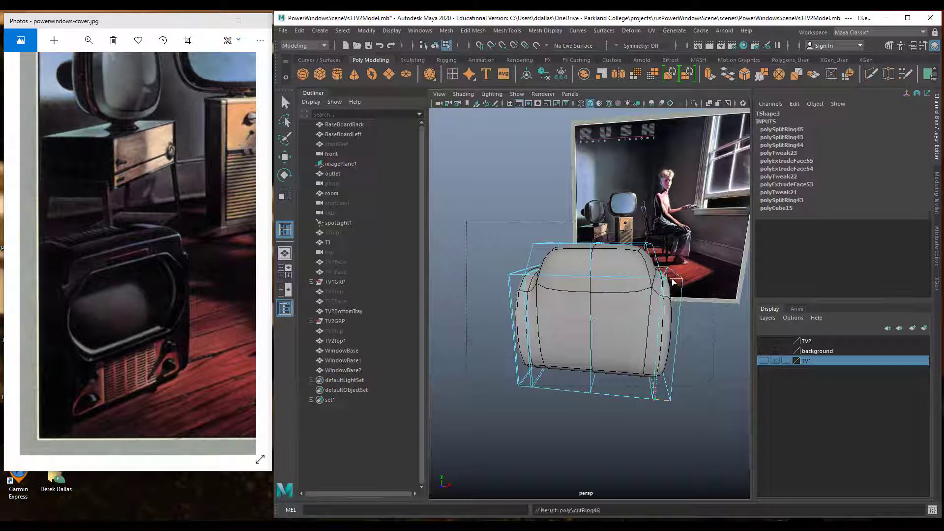
{"action": "left_click", "coordinate": [673, 294]}
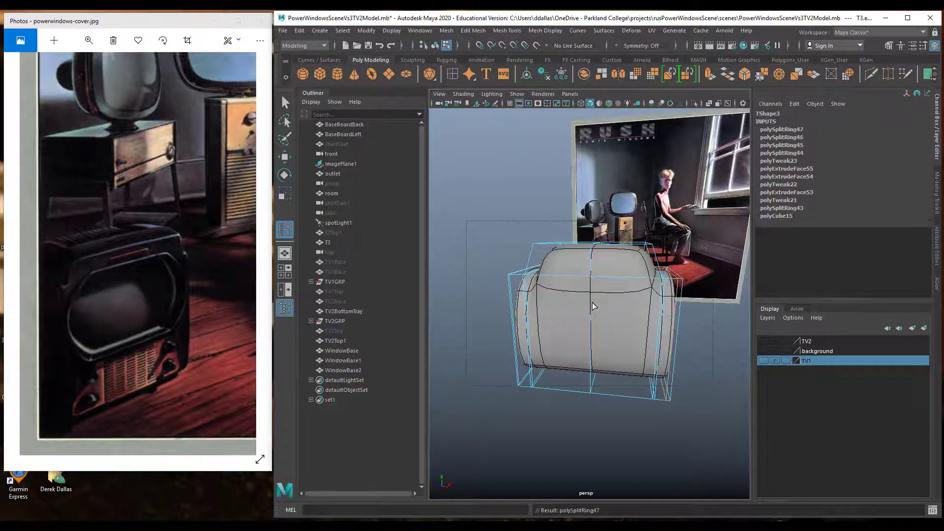
Insert an edge loop near each side of the raised middle section of T3
{"action": "left_click_drag", "start_coordinate": [581, 306], "coordinate": [612, 304], "text": "alt"}
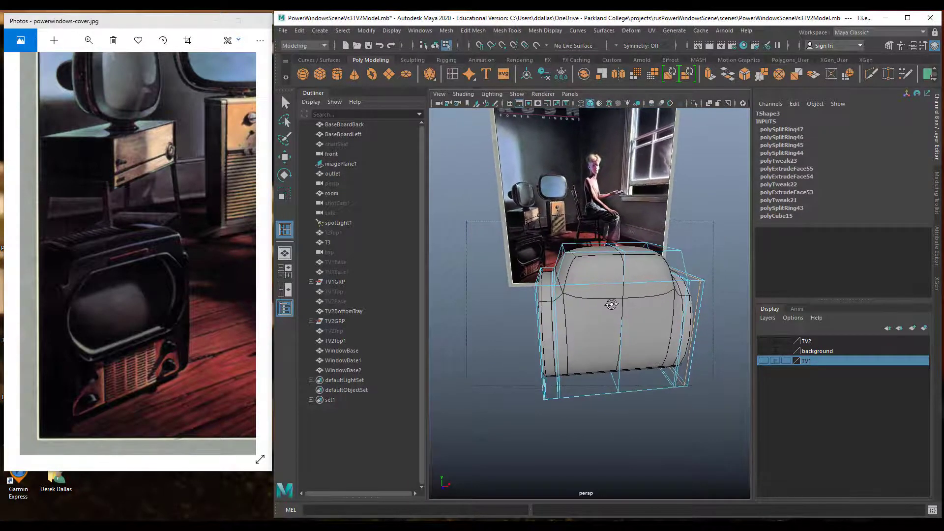
{"action": "left_click", "coordinate": [570, 257]}
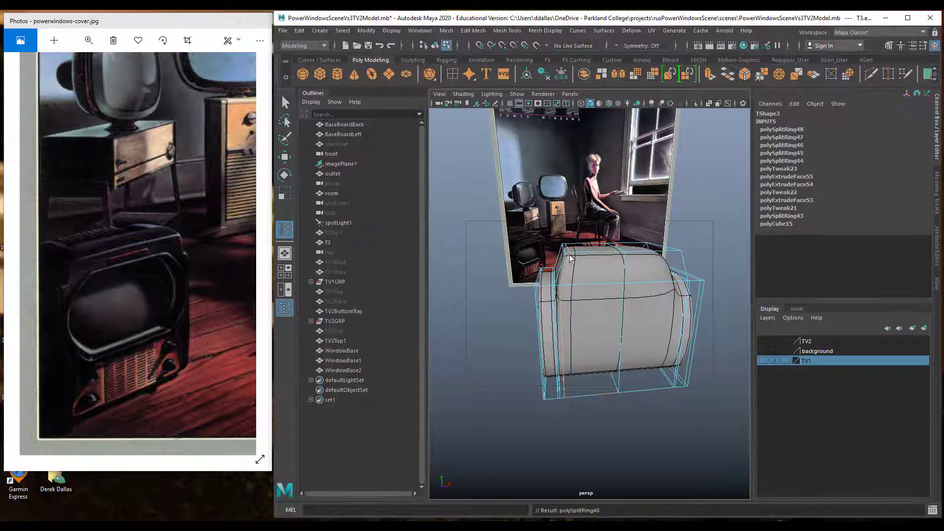
{"action": "left_click_drag", "start_coordinate": [667, 251], "coordinate": [669, 250]}
{"action": "left_click", "coordinate": [676, 254]}
{"action": "left_click_drag", "start_coordinate": [630, 270], "coordinate": [691, 273], "text": "alt"}
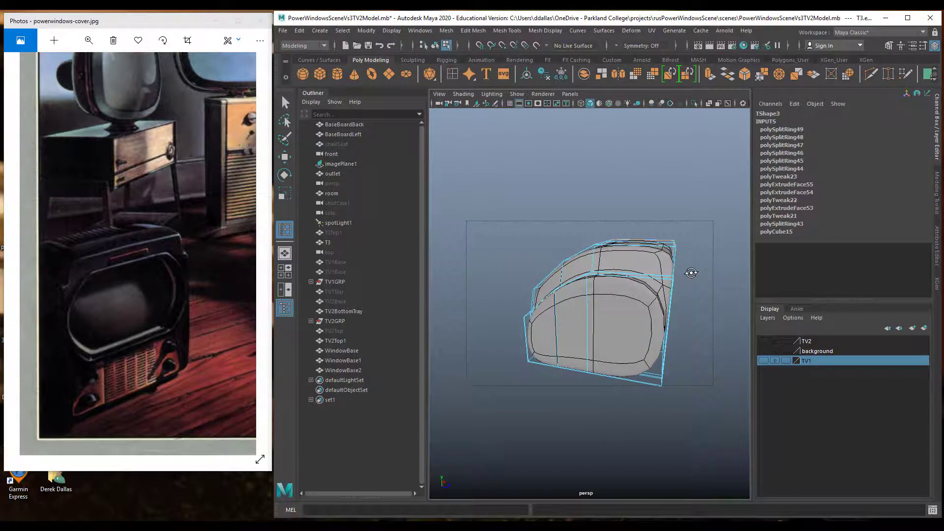
Insert an edge loop around the cabinet of T3 close to its front edge
{"action": "left_click", "coordinate": [672, 250]}
{"action": "left_click_drag", "start_coordinate": [672, 251], "coordinate": [578, 281], "text": "alt"}
{"action": "right_click_drag", "start_coordinate": [596, 282], "coordinate": [617, 284], "text": "alt"}
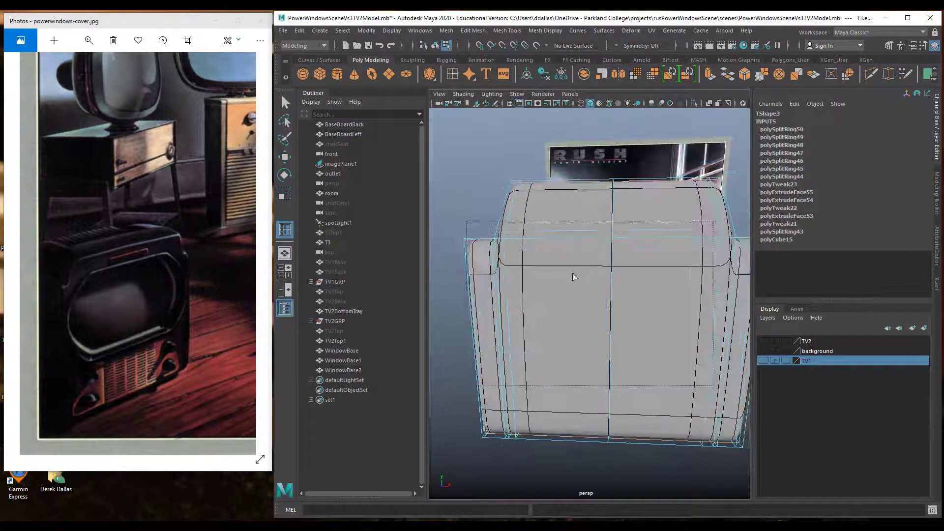
{"action": "left_click_drag", "start_coordinate": [573, 274], "coordinate": [605, 283], "text": "alt"}
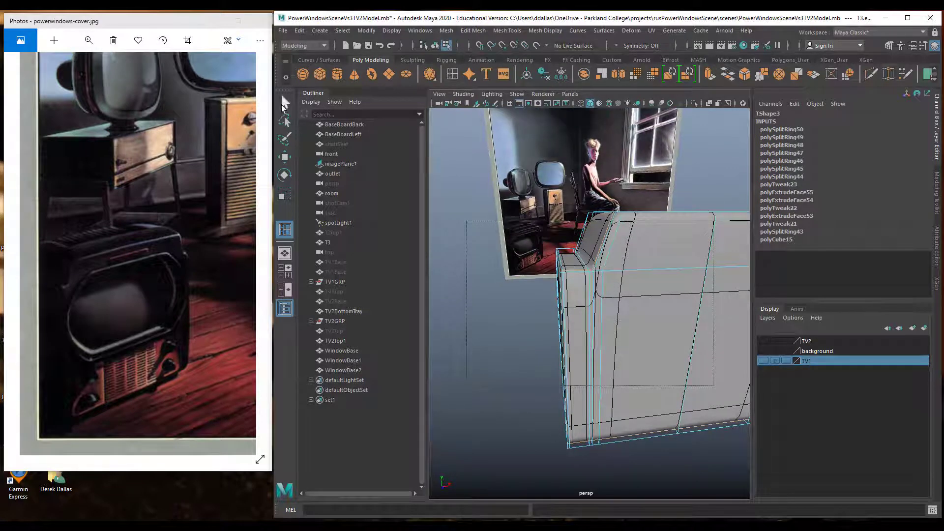
Move the edge near the outer left border of T3's cabinet slightly inward along X
{"action": "left_click", "coordinate": [284, 103]}
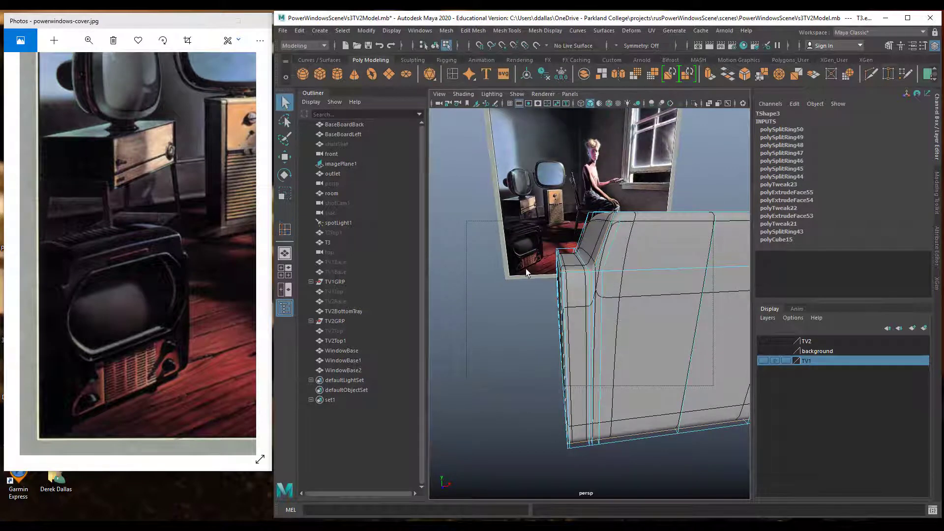
{"action": "left_click", "coordinate": [563, 286]}
{"action": "key", "text": "w"}
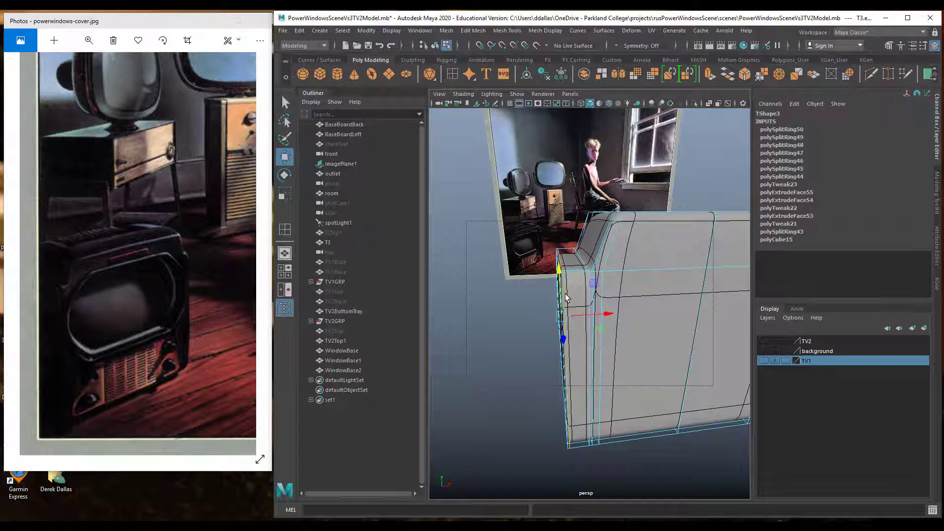
{"action": "left_click_drag", "start_coordinate": [609, 315], "coordinate": [611, 312]}
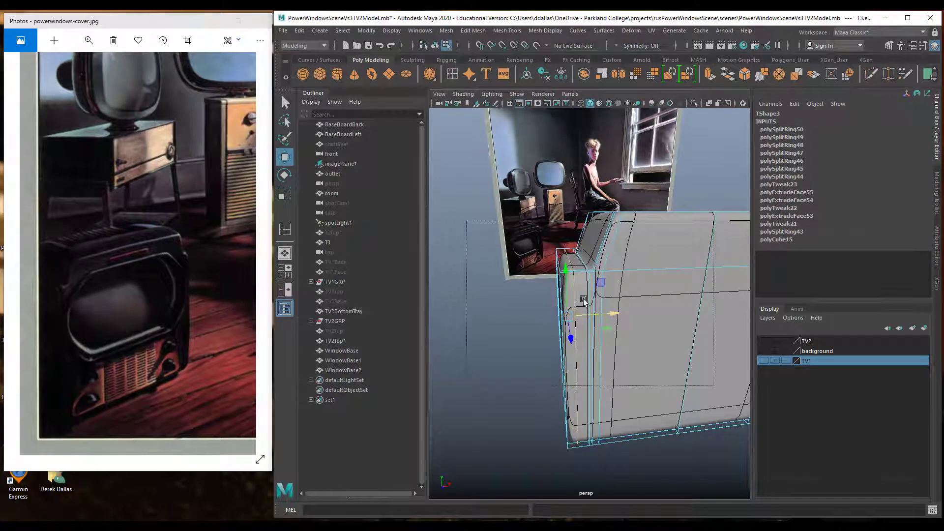
{"action": "left_click", "coordinate": [561, 287]}
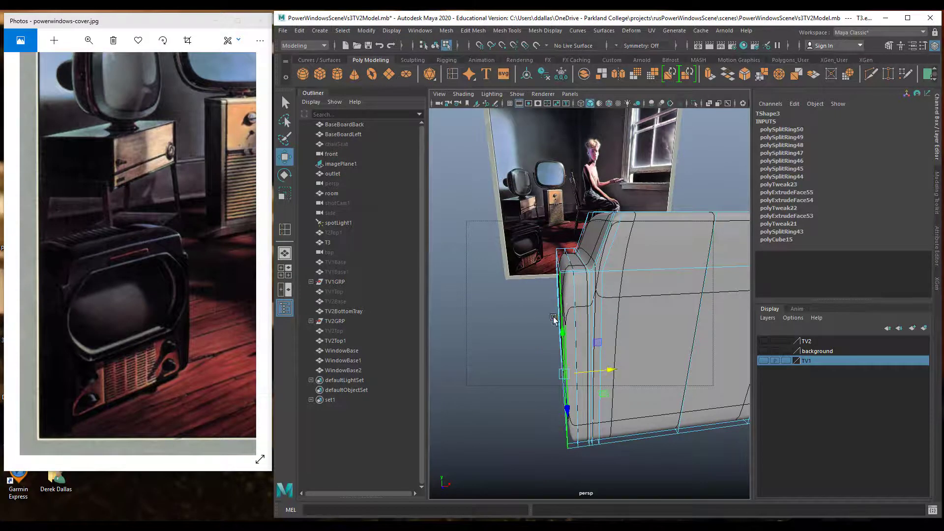
Switch T3 to face selection and select the large faces on the cabinet's left side
{"action": "left_click_drag", "start_coordinate": [553, 320], "coordinate": [627, 310], "text": "alt"}
{"action": "right_click", "coordinate": [627, 309]}
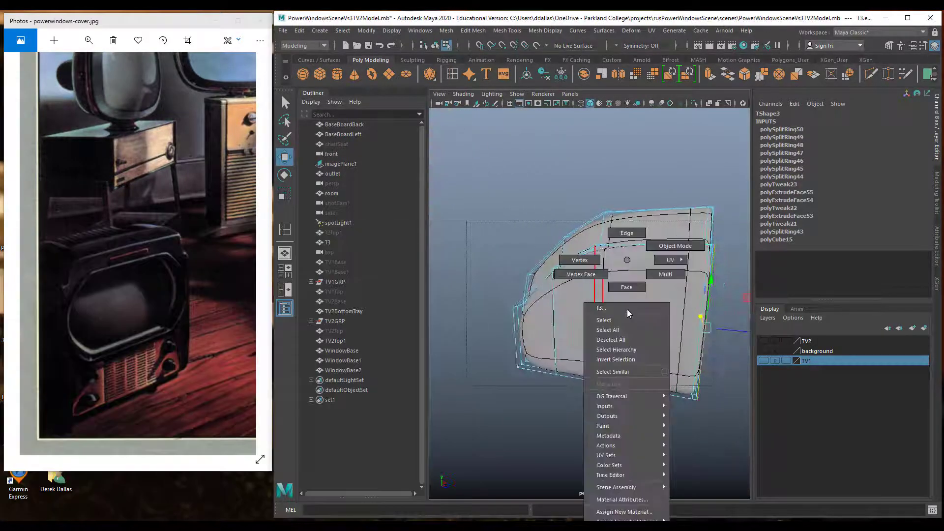
{"action": "left_click", "coordinate": [626, 287]}
{"action": "left_click", "coordinate": [539, 329]}
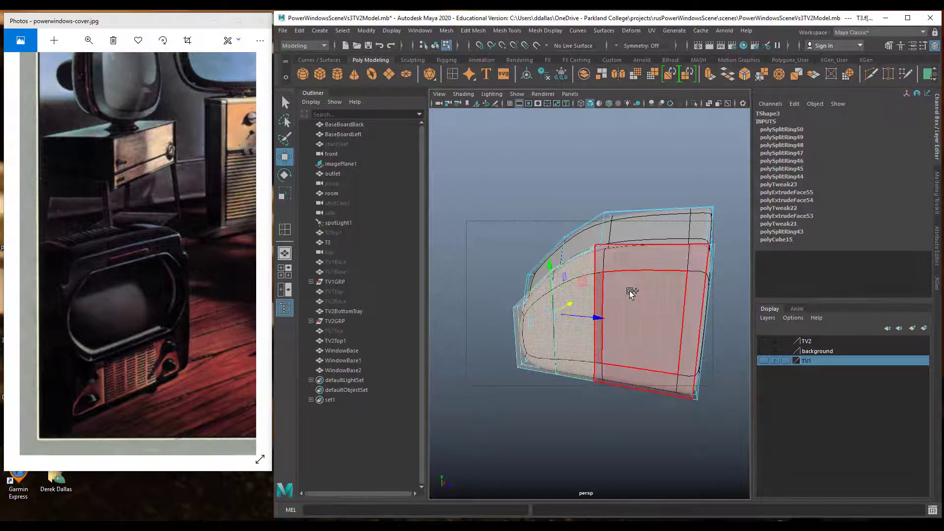
{"action": "left_click", "coordinate": [632, 294], "text": "shift"}
Examine the left side of T3 and its front corner in unsmoothed display and with smooth mesh preview
{"action": "key", "text": "1"}
{"action": "left_click_drag", "start_coordinate": [618, 312], "coordinate": [538, 320], "text": "alt"}
{"action": "left_click_drag", "start_coordinate": [575, 281], "coordinate": [626, 249], "text": "alt"}
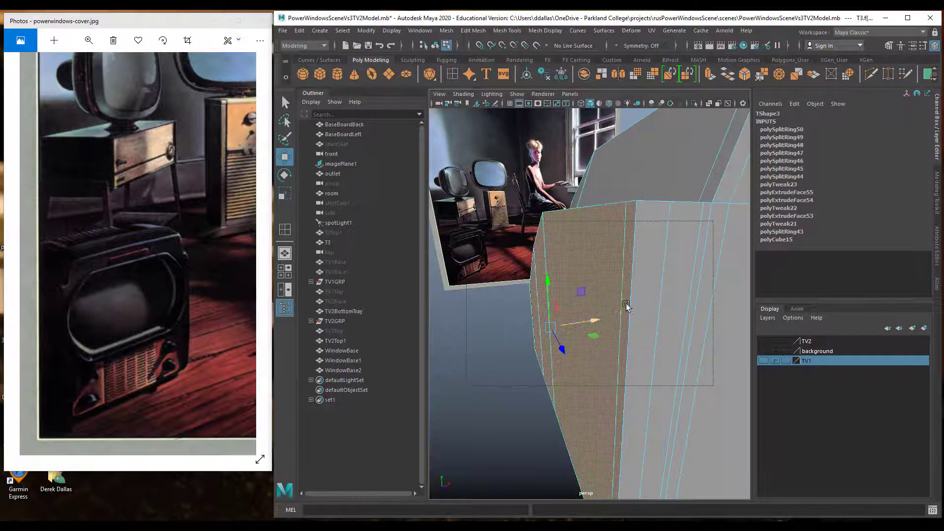
{"action": "left_click_drag", "start_coordinate": [626, 306], "coordinate": [607, 317], "text": "alt"}
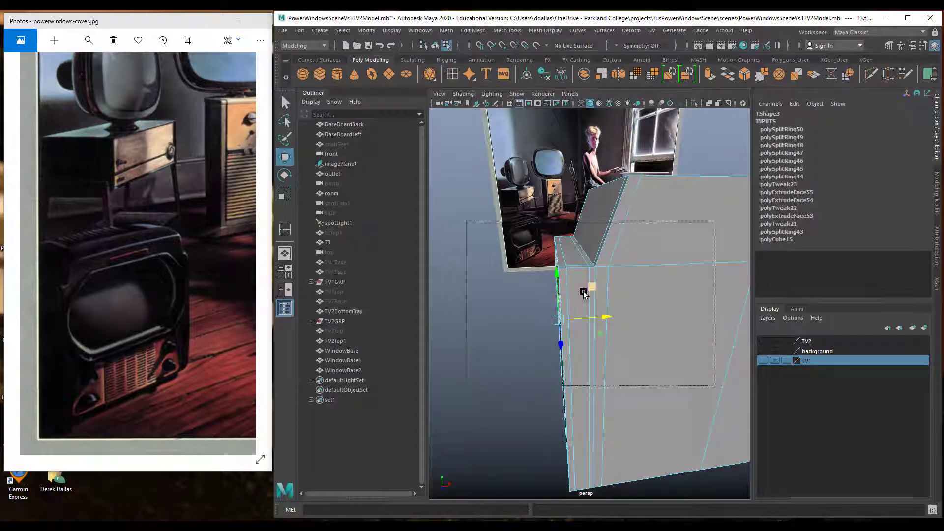
{"action": "left_click_drag", "start_coordinate": [575, 293], "coordinate": [570, 281], "text": "alt"}
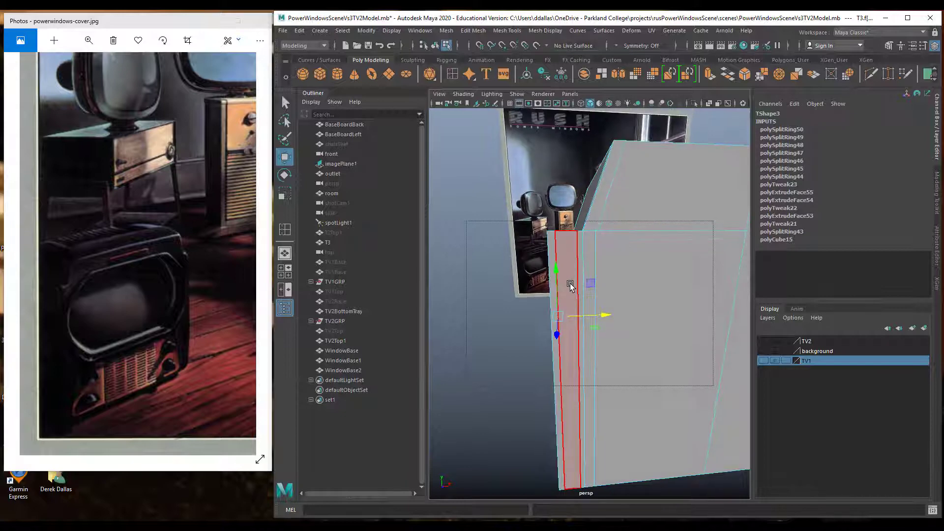
{"action": "key", "text": "3"}
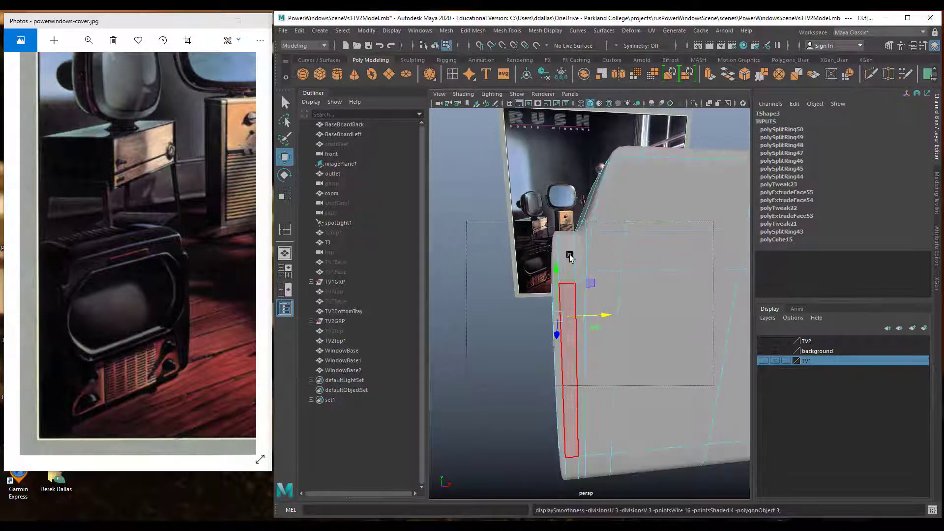
Try to move the vertices along the outer right border of T3's cabinet slightly inward along X in the front view
{"action": "scroll", "coordinate": [584, 279], "scroll_direction": "down", "scroll_amount": 4}
{"action": "left_click_drag", "start_coordinate": [619, 298], "coordinate": [660, 297], "text": "alt"}
{"action": "right_click_drag", "start_coordinate": [660, 297], "coordinate": [617, 261]}
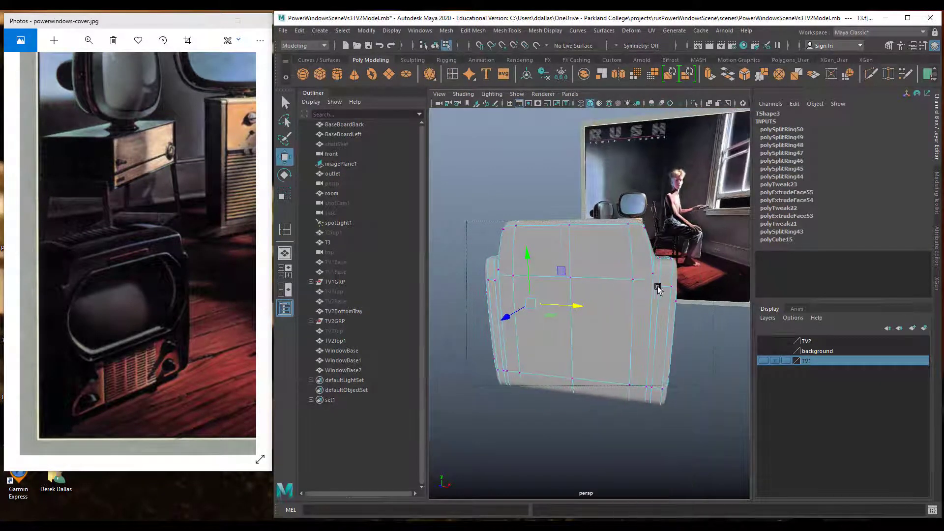
{"action": "key", "text": "space"}
{"action": "key", "text": "space"}
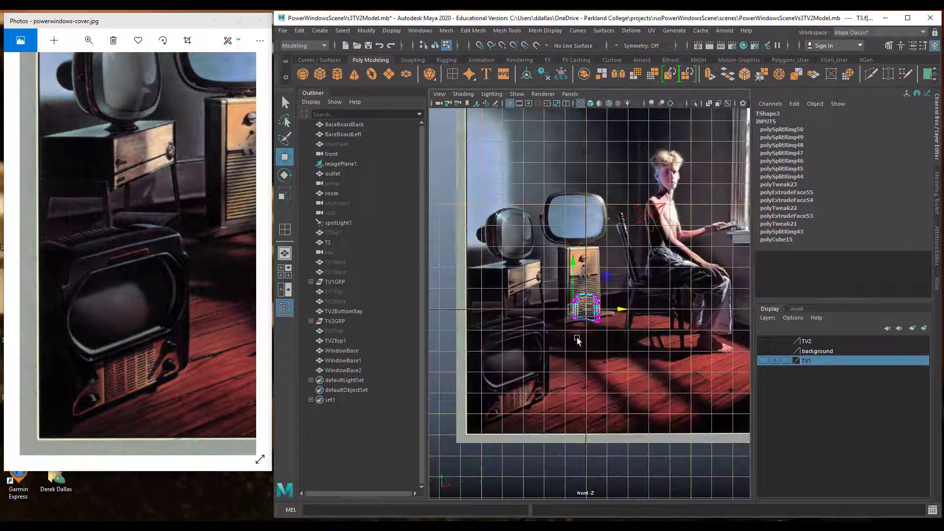
{"action": "scroll", "coordinate": [578, 339], "scroll_direction": "up", "scroll_amount": 6}
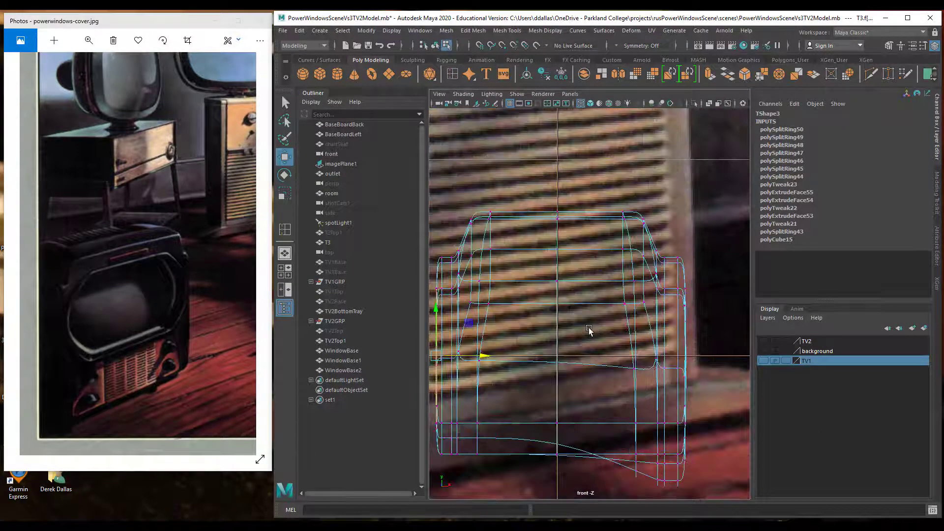
{"action": "middle_click_drag", "start_coordinate": [589, 328], "coordinate": [606, 258], "text": "alt"}
{"action": "left_click_drag", "start_coordinate": [711, 162], "coordinate": [664, 461]}
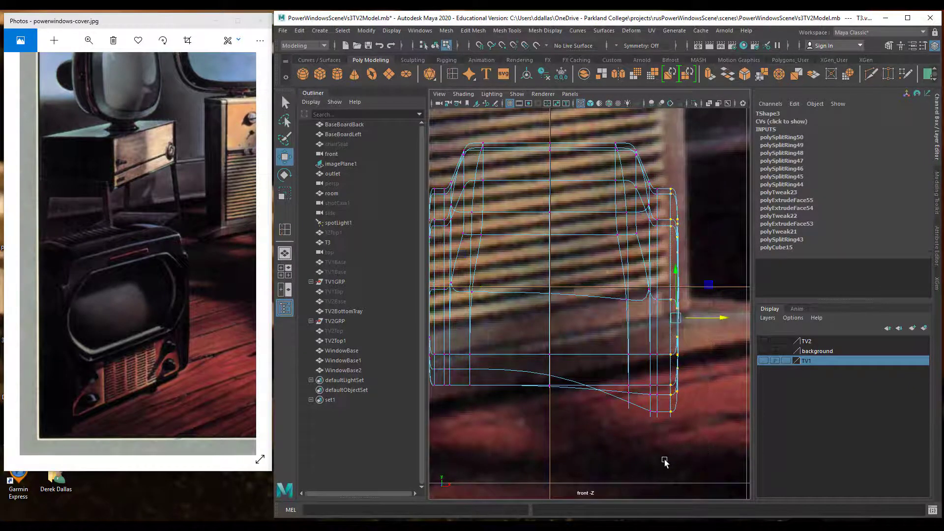
{"action": "key", "text": "1"}
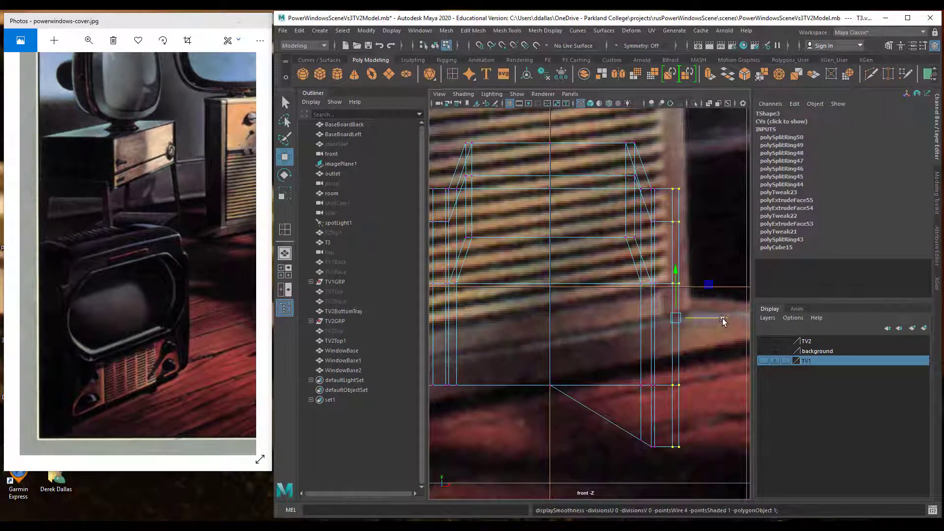
{"action": "left_click_drag", "start_coordinate": [723, 321], "coordinate": [714, 320]}
{"action": "right_click_drag", "start_coordinate": [714, 320], "coordinate": [591, 327], "text": "alt"}
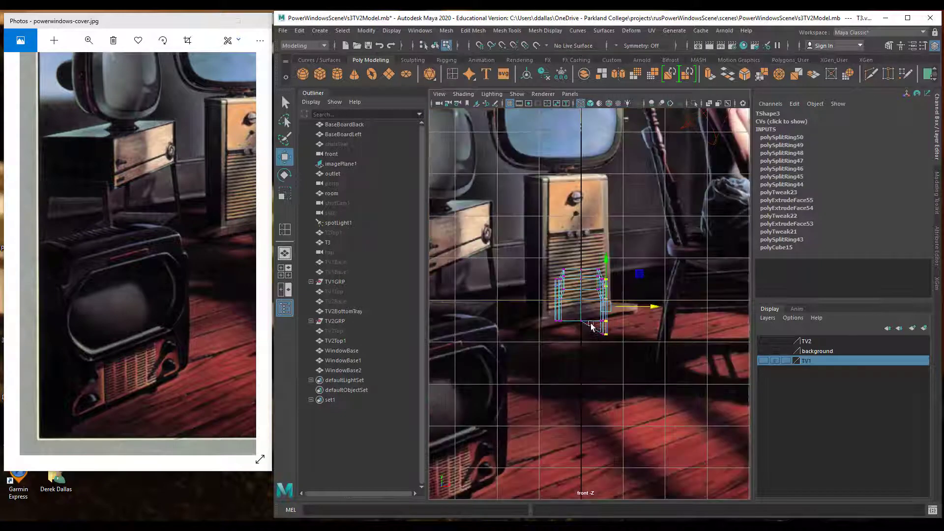
Undo the inward move of the right border vertices along with their selection
{"action": "key", "text": "ctrl+z"}
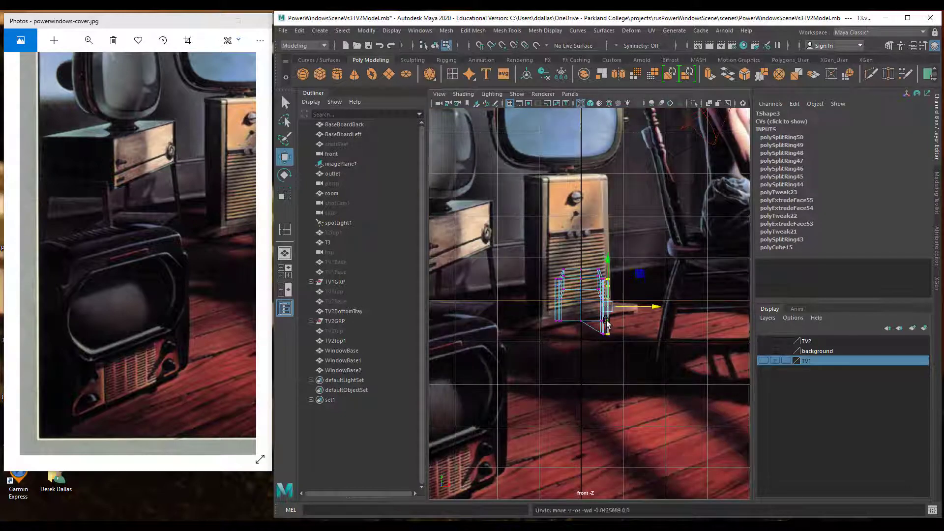
{"action": "key", "text": "ctrl+z"}
{"action": "key", "text": "ctrl+z"}
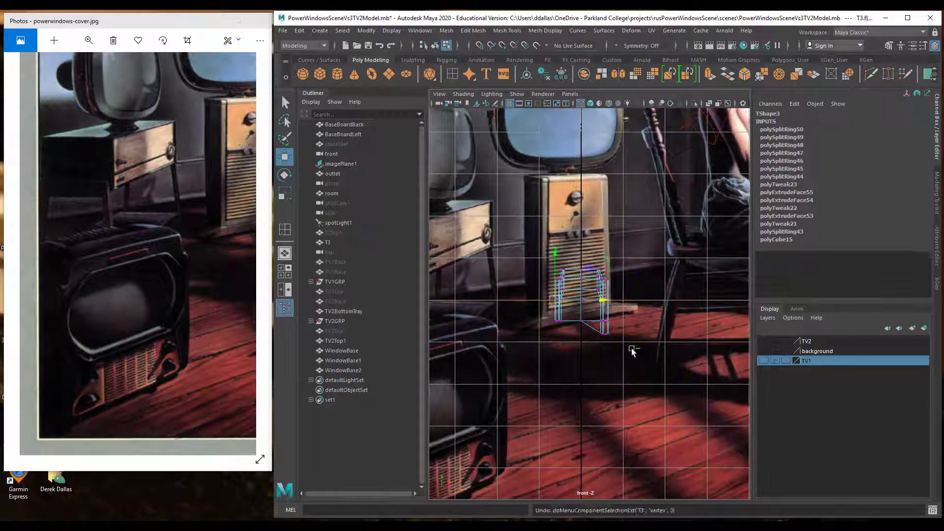
Raise the low bottom vertices at the cabinet's front right corner along Y to align with the rest of its base
{"action": "left_click_drag", "start_coordinate": [576, 329], "coordinate": [649, 360]}
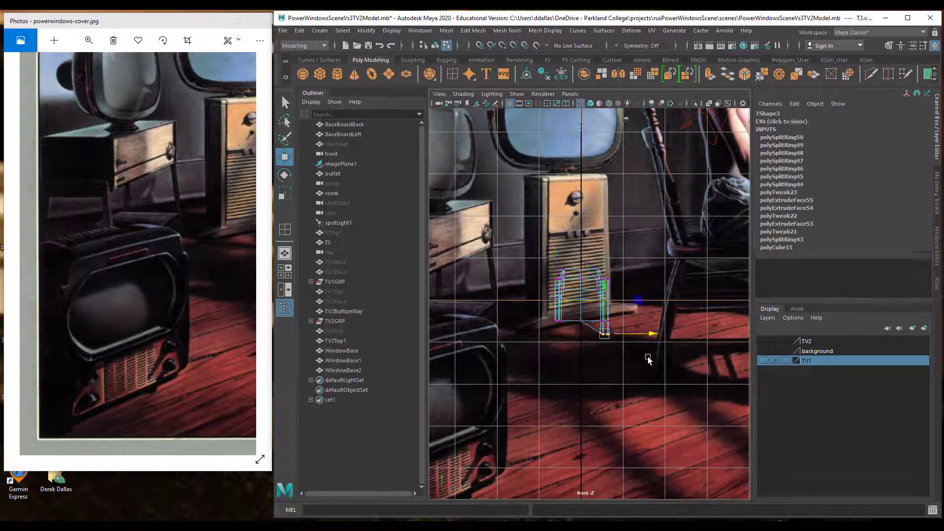
{"action": "key", "text": "space"}
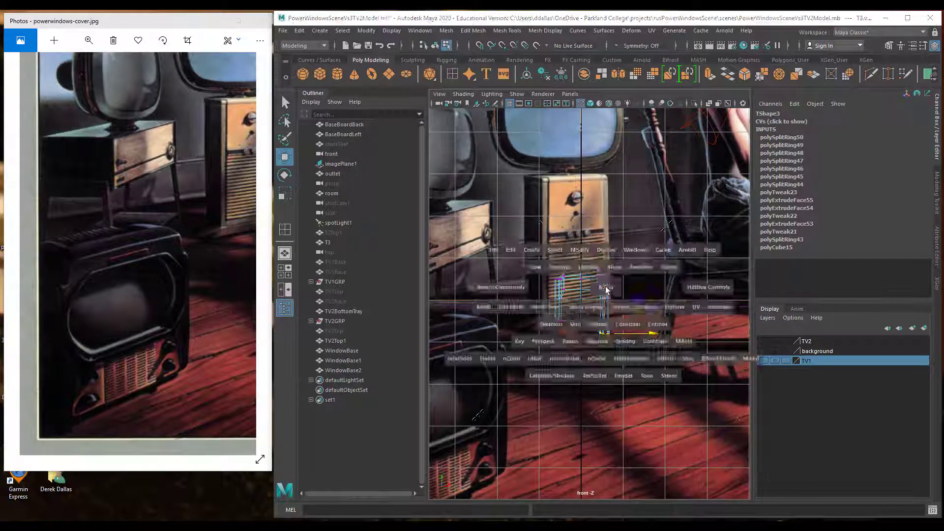
{"action": "key", "text": "space"}
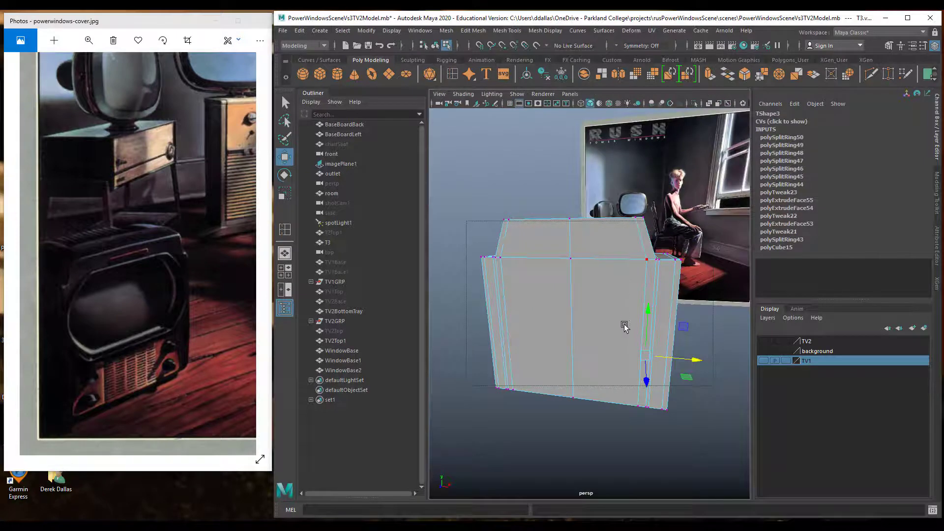
{"action": "left_click_drag", "start_coordinate": [625, 326], "coordinate": [513, 306], "text": "alt"}
{"action": "left_click_drag", "start_coordinate": [619, 335], "coordinate": [592, 323], "text": "alt"}
{"action": "left_click_drag", "start_coordinate": [549, 301], "coordinate": [544, 294]}
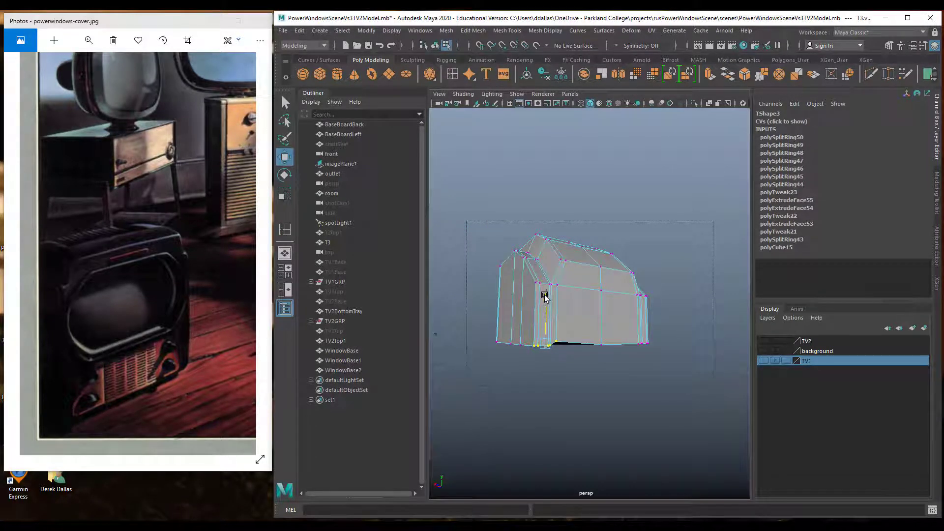
{"action": "key", "text": "ctrl+z"}
{"action": "left_click", "coordinate": [556, 345], "text": "shift"}
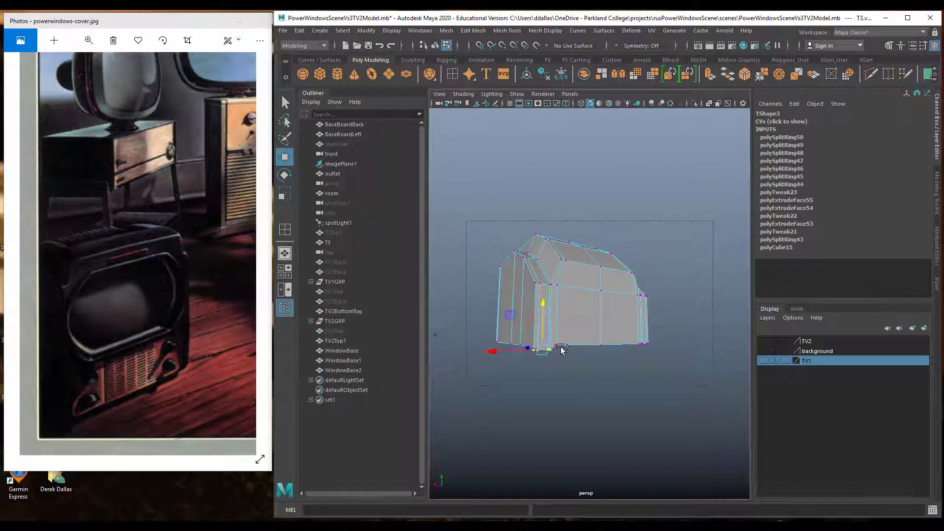
{"action": "left_click_drag", "start_coordinate": [541, 305], "coordinate": [640, 294]}
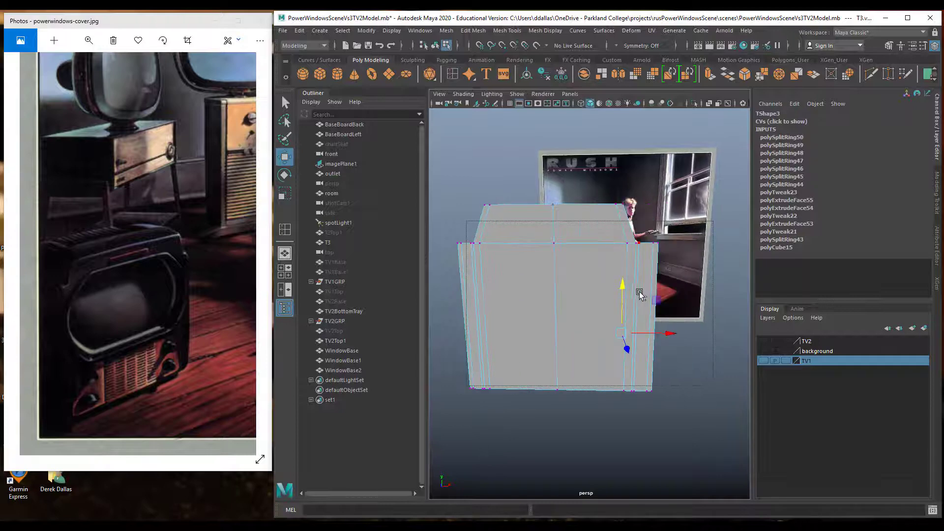
Select all vertices along the cabinet's outer right border in the front view and move them slightly inward along X
{"action": "key", "text": "space"}
{"action": "key", "text": "space"}
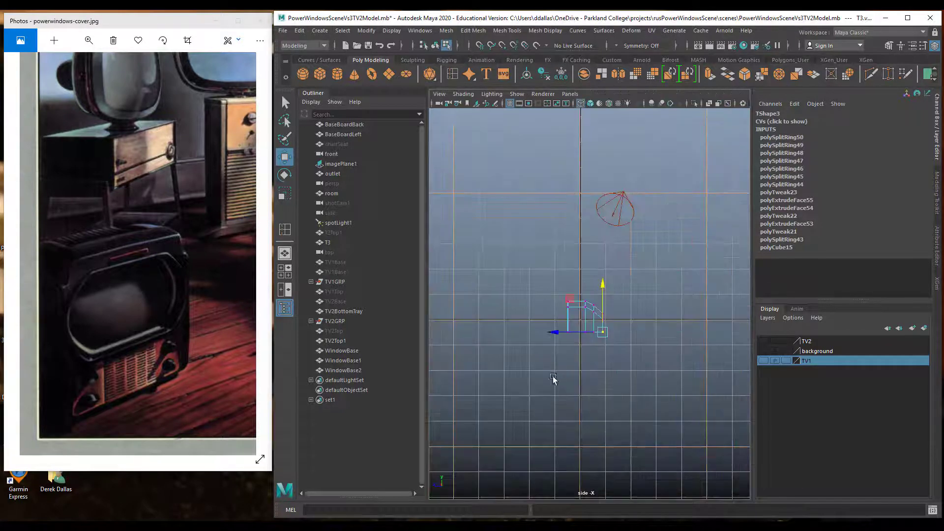
{"action": "key", "text": "space"}
{"action": "key", "text": "space"}
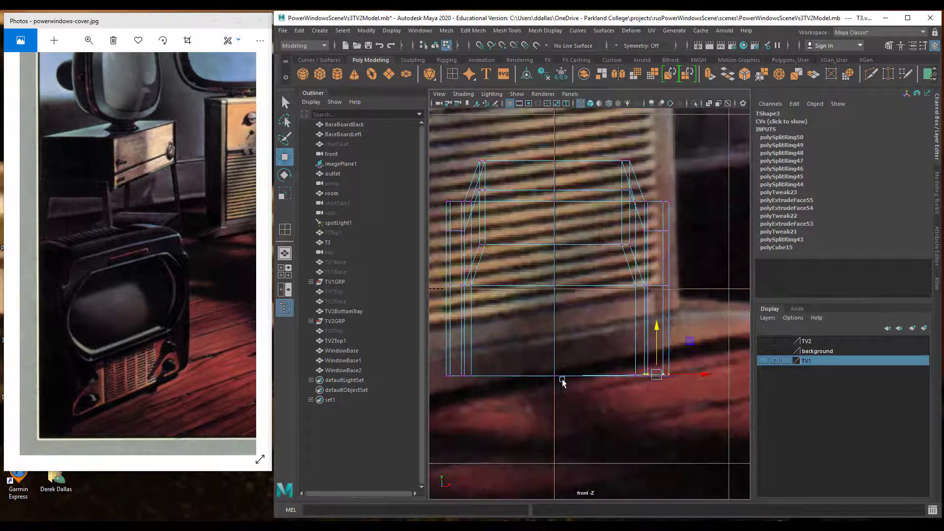
{"action": "middle_click_drag", "start_coordinate": [670, 362], "coordinate": [587, 321], "text": "alt"}
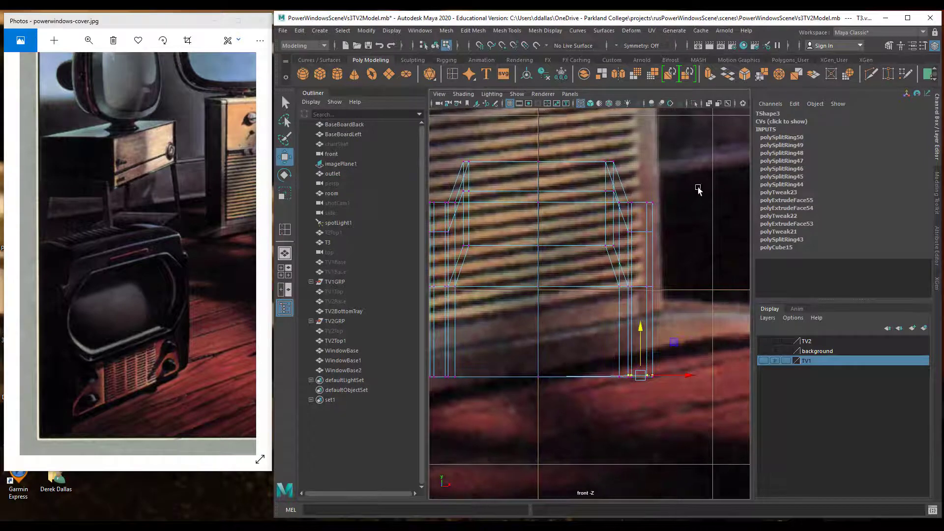
{"action": "left_click_drag", "start_coordinate": [698, 189], "coordinate": [640, 436]}
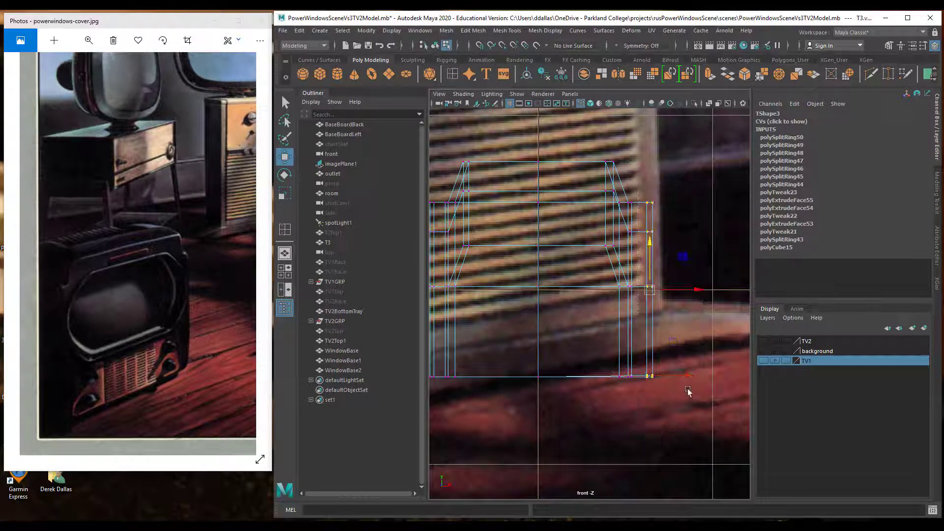
{"action": "left_click_drag", "start_coordinate": [697, 290], "coordinate": [695, 292]}
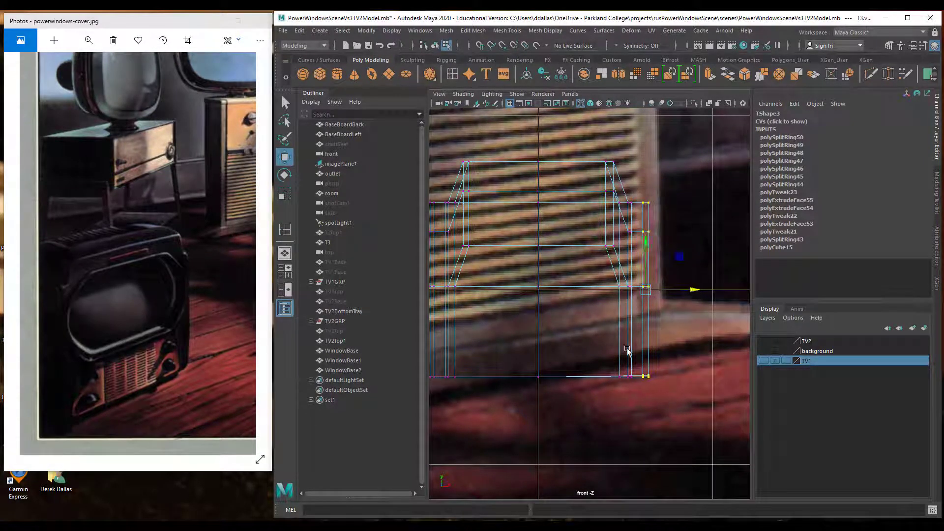
Examine T3's front left corner and shoulder in perspective, with smooth mesh preview and in unsmoothed display
{"action": "middle_click_drag", "start_coordinate": [628, 350], "coordinate": [647, 345], "text": "alt"}
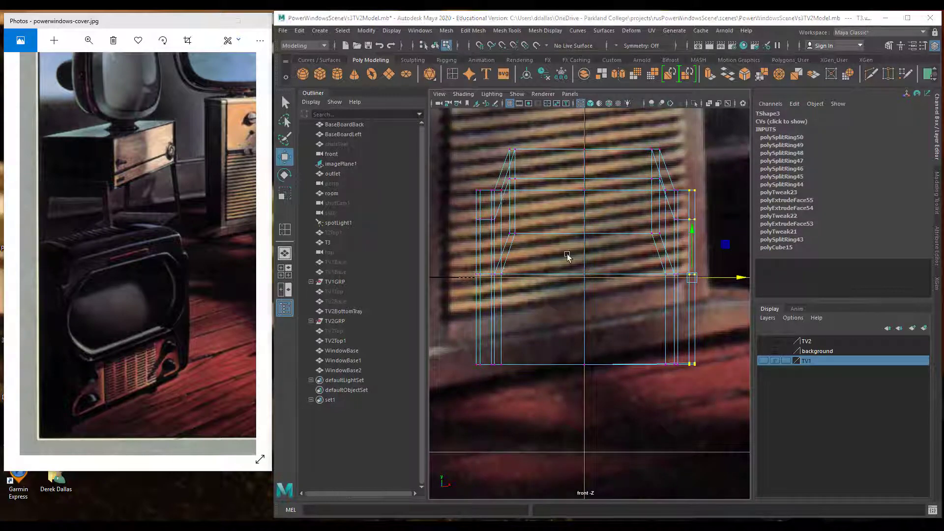
{"action": "key", "text": "space"}
{"action": "key", "text": "space"}
{"action": "key", "text": "3"}
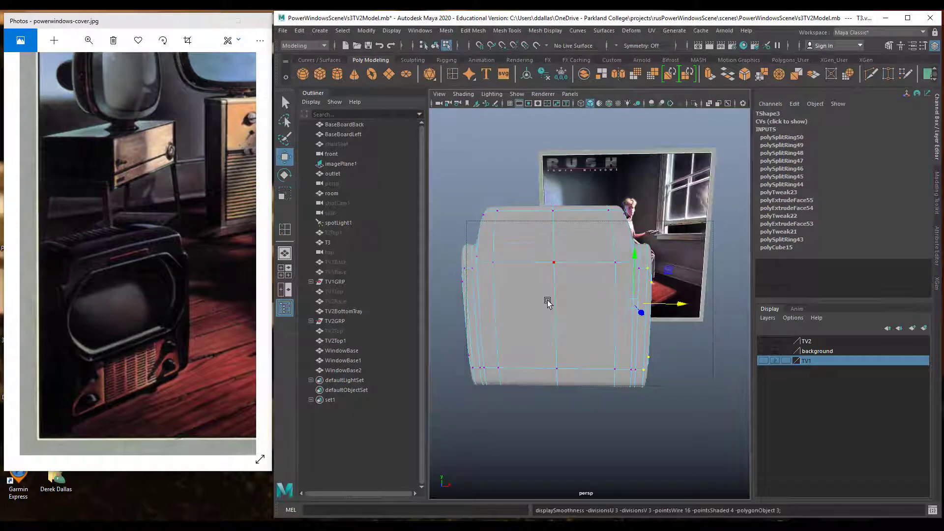
{"action": "left_click_drag", "start_coordinate": [536, 338], "coordinate": [574, 308], "text": "alt"}
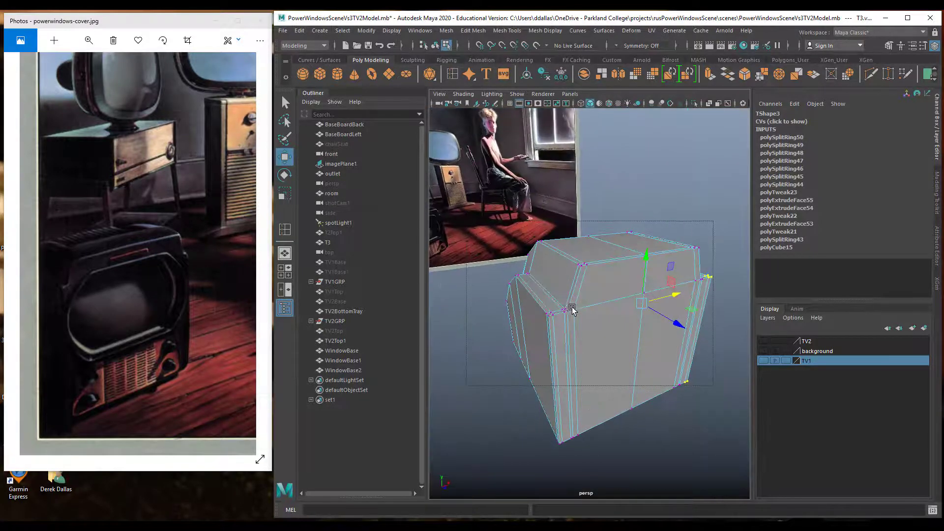
{"action": "right_click_drag", "start_coordinate": [574, 308], "coordinate": [571, 344], "text": "alt"}
{"action": "key", "text": "3"}
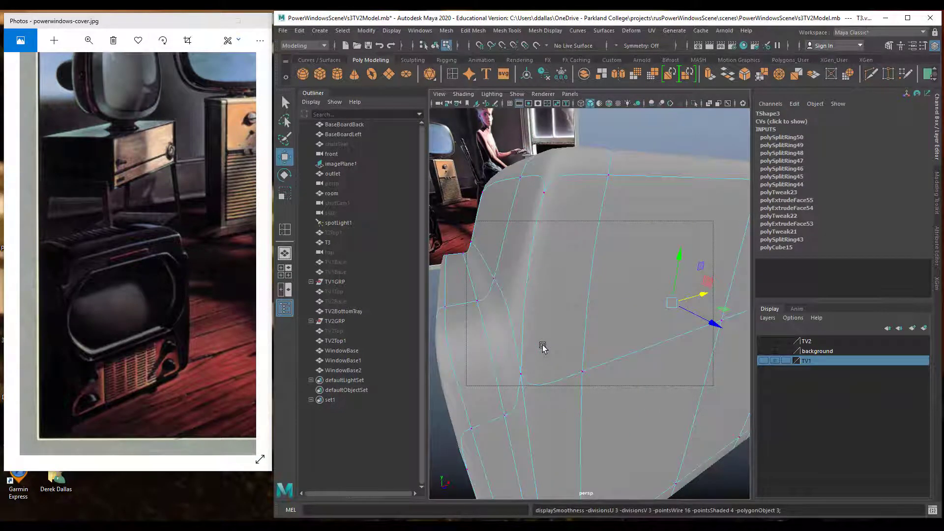
{"action": "key", "text": "1"}
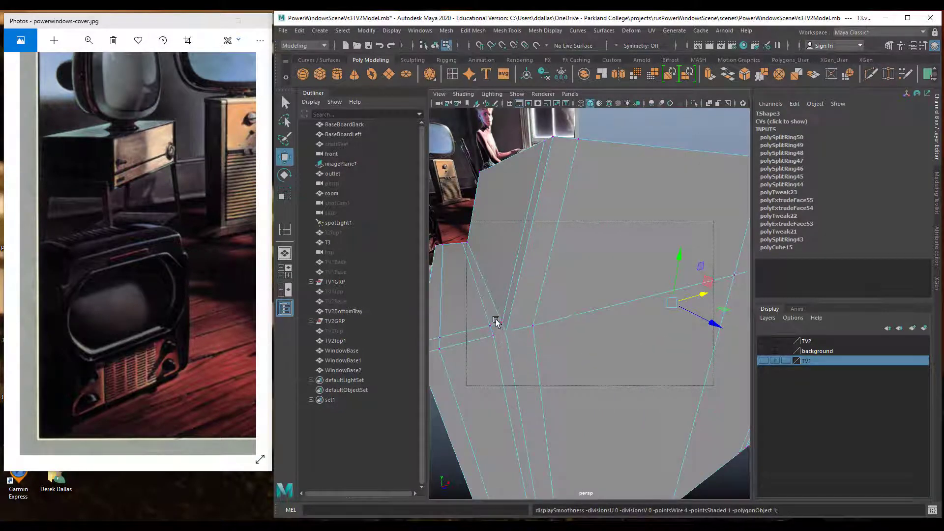
{"action": "left_click_drag", "start_coordinate": [507, 336], "coordinate": [509, 334], "text": "alt"}
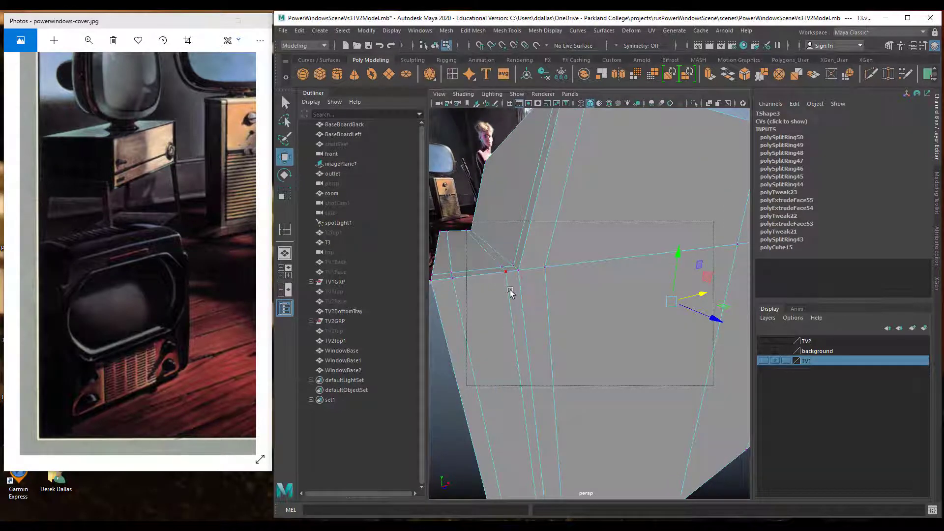
{"action": "scroll", "coordinate": [529, 312], "scroll_direction": "down", "scroll_amount": 5}
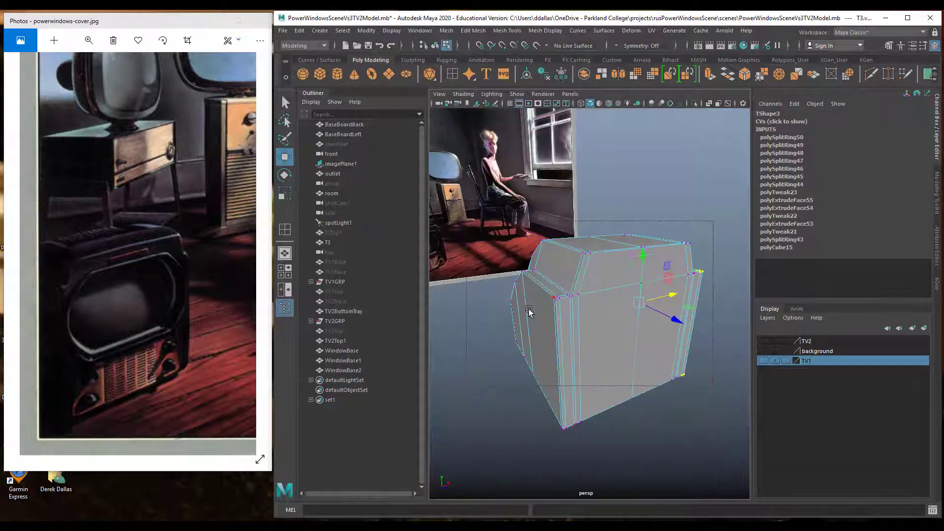
{"action": "left_click_drag", "start_coordinate": [577, 304], "coordinate": [562, 312], "text": "alt"}
{"action": "scroll", "coordinate": [585, 317], "scroll_direction": "up", "scroll_amount": 2}
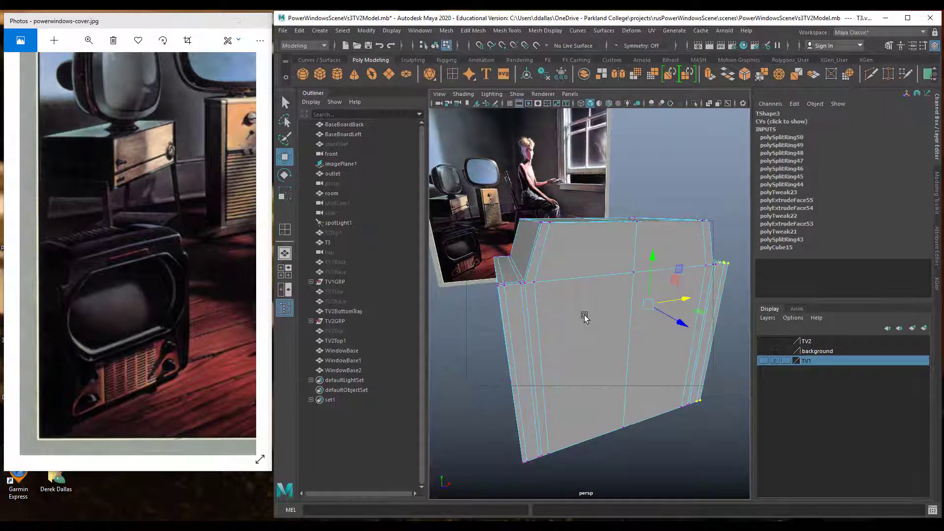
Switch smoothed T3 to edge selection and nudge an edge on each side of the cabinet slightly inward along X
{"action": "key", "text": "3"}
{"action": "left_click_drag", "start_coordinate": [522, 274], "coordinate": [700, 315], "text": "alt"}
{"action": "right_click_drag", "start_coordinate": [670, 298], "coordinate": [658, 286]}
{"action": "left_click", "coordinate": [662, 291]}
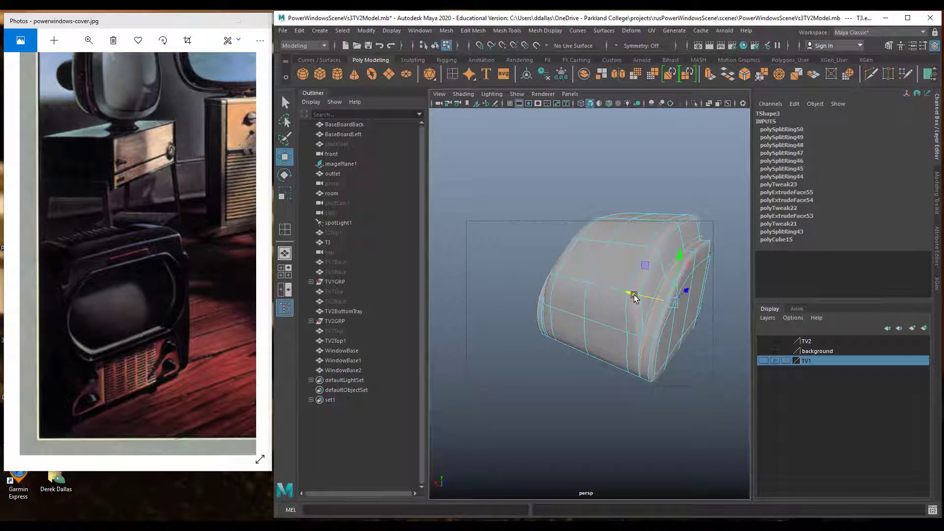
{"action": "left_click_drag", "start_coordinate": [635, 298], "coordinate": [660, 299], "text": "alt"}
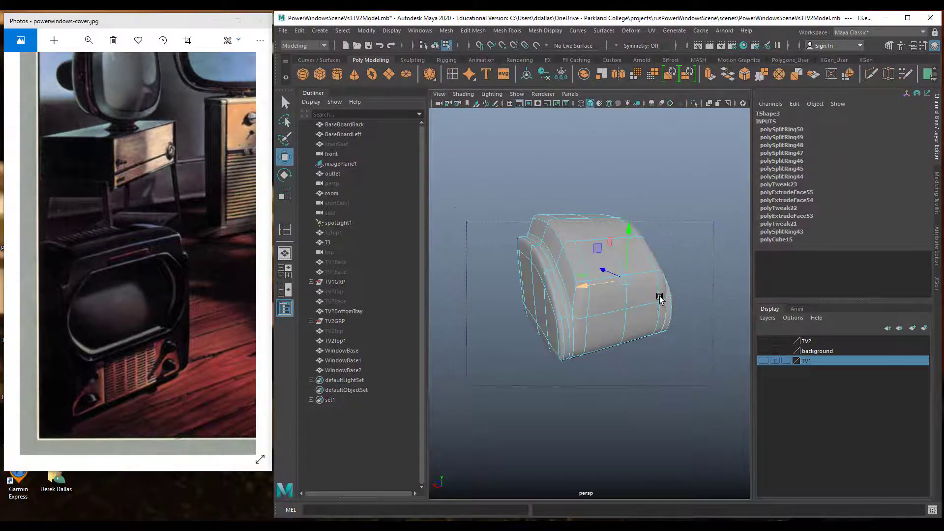
{"action": "left_click", "coordinate": [563, 283]}
{"action": "left_click_drag", "start_coordinate": [487, 300], "coordinate": [493, 301]}
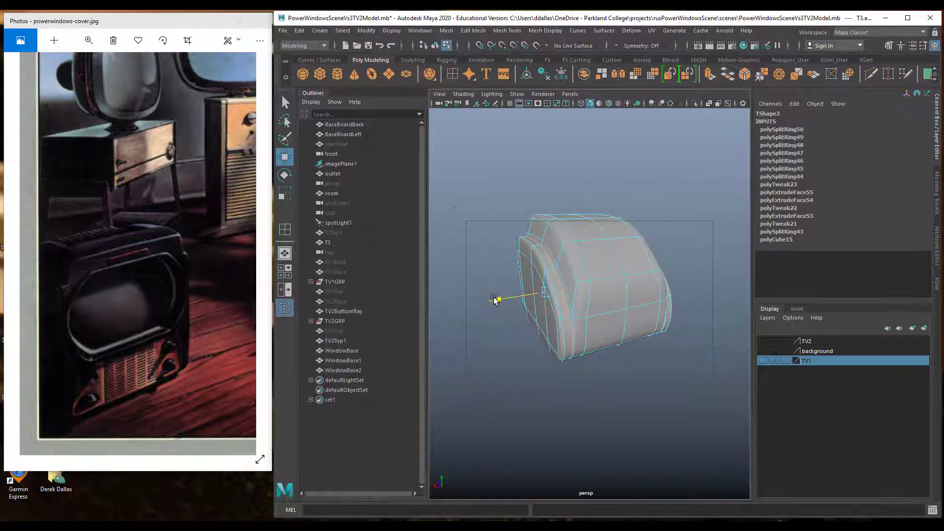
Examine T3's shape against the reference cover in smooth preview, smooth preview with cage, and unsmoothed display
{"action": "left_click_drag", "start_coordinate": [509, 262], "coordinate": [691, 291], "text": "alt"}
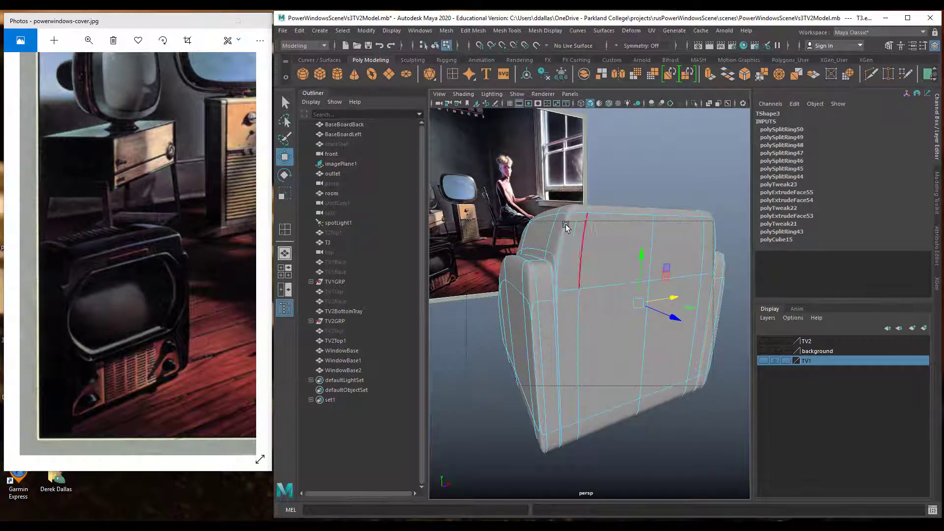
{"action": "left_click_drag", "start_coordinate": [592, 234], "coordinate": [515, 251], "text": "alt"}
{"action": "key", "text": "1"}
{"action": "key", "text": "2"}
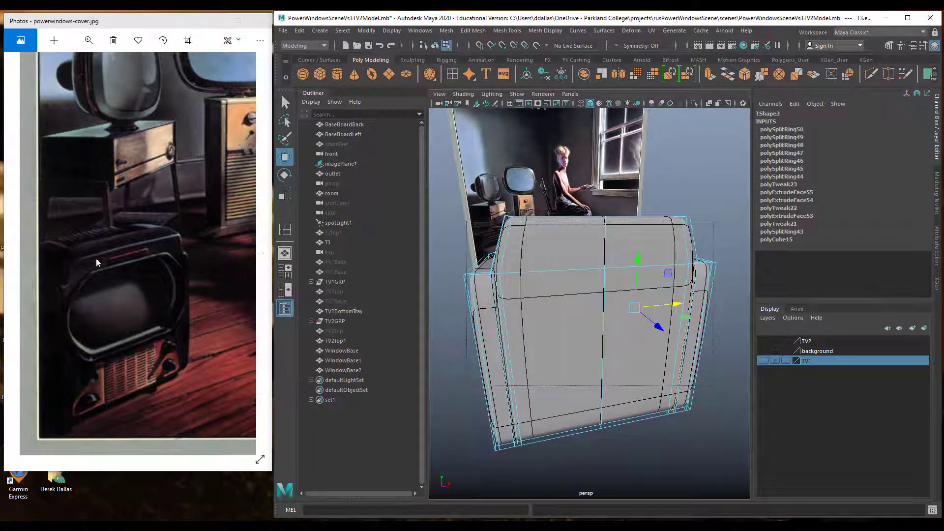
{"action": "left_click_drag", "start_coordinate": [458, 252], "coordinate": [541, 248], "text": "alt"}
{"action": "left_click_drag", "start_coordinate": [519, 247], "coordinate": [559, 281], "text": "alt"}
{"action": "key", "text": "3"}
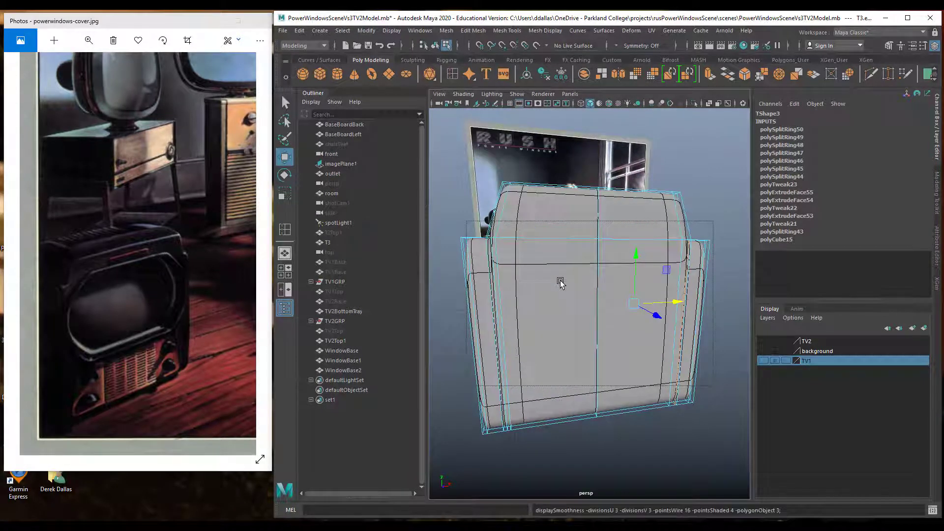
{"action": "key", "text": "1"}
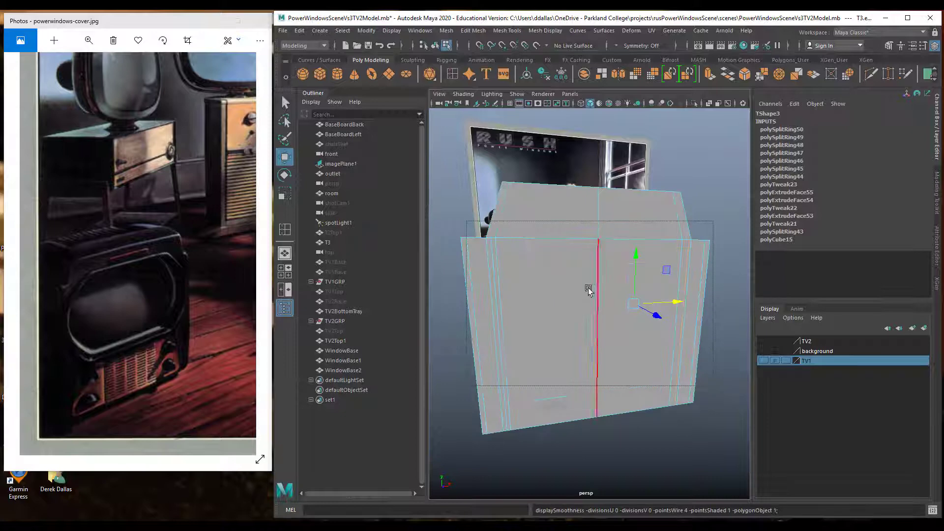
{"action": "scroll", "coordinate": [564, 293], "scroll_direction": "down", "scroll_amount": 5}
{"action": "left_click_drag", "start_coordinate": [574, 328], "coordinate": [605, 327], "text": "alt"}
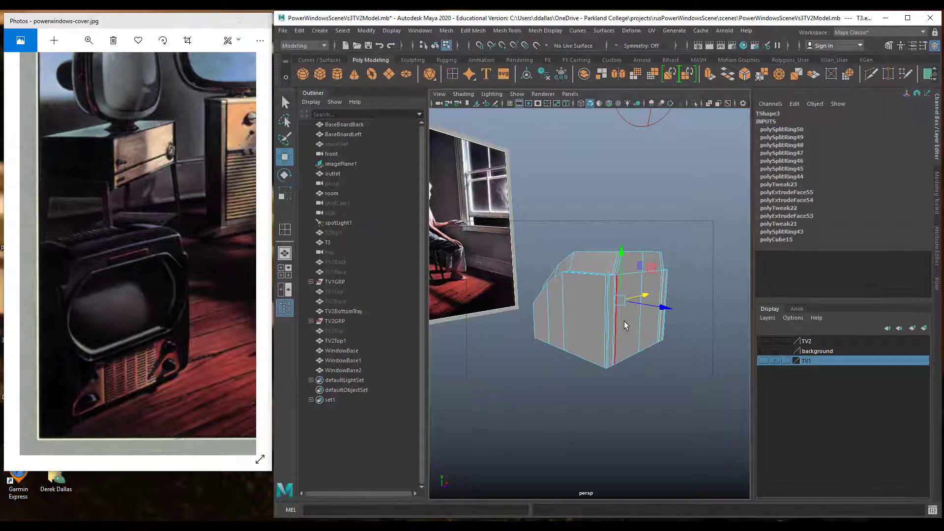
Switch T3 to face selection and select the four large faces of its front panel, upper and lower
{"action": "mouse_move", "coordinate": [624, 321]}
{"action": "left_mouse_down", "text": "alt"}
{"action": "mouse_move", "coordinate": [616, 331]}
{"action": "mouse_move", "coordinate": [633, 327]}
{"action": "mouse_move", "coordinate": [610, 329]}
{"action": "left_mouse_up", "text": "alt"}
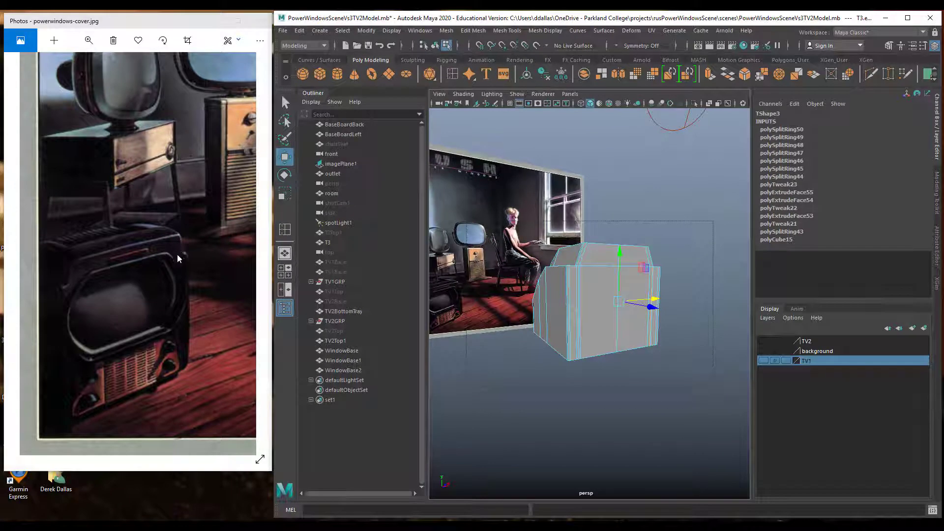
{"action": "mouse_move", "coordinate": [597, 320]}
{"action": "left_mouse_down", "text": "alt"}
{"action": "mouse_move", "coordinate": [576, 318]}
{"action": "mouse_move", "coordinate": [618, 321]}
{"action": "mouse_move", "coordinate": [592, 321]}
{"action": "mouse_move", "coordinate": [603, 320]}
{"action": "left_mouse_up", "text": "alt"}
{"action": "left_click_drag", "start_coordinate": [616, 321], "coordinate": [595, 328], "text": "alt"}
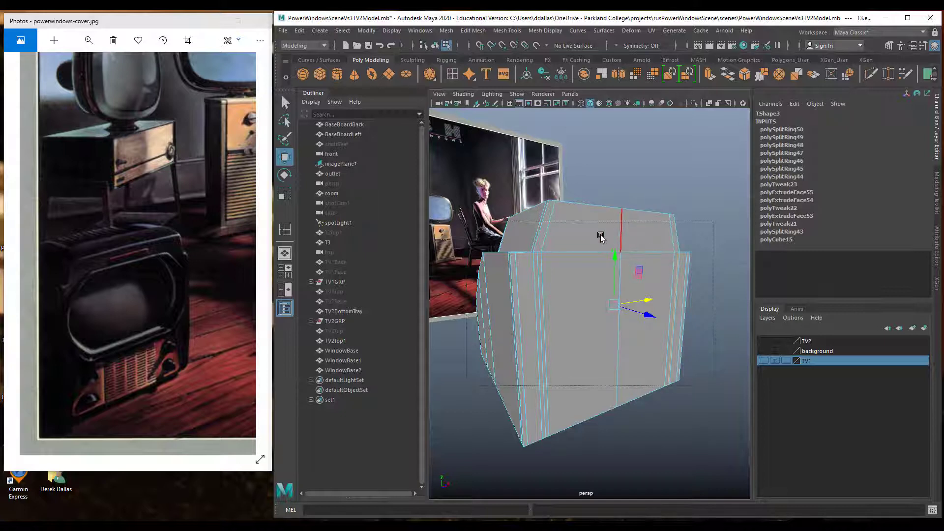
{"action": "right_click_drag", "start_coordinate": [647, 259], "coordinate": [647, 286]}
{"action": "left_click", "coordinate": [636, 244]}
{"action": "left_click", "coordinate": [585, 238], "text": "shift"}
{"action": "left_click", "coordinate": [574, 313], "text": "shift"}
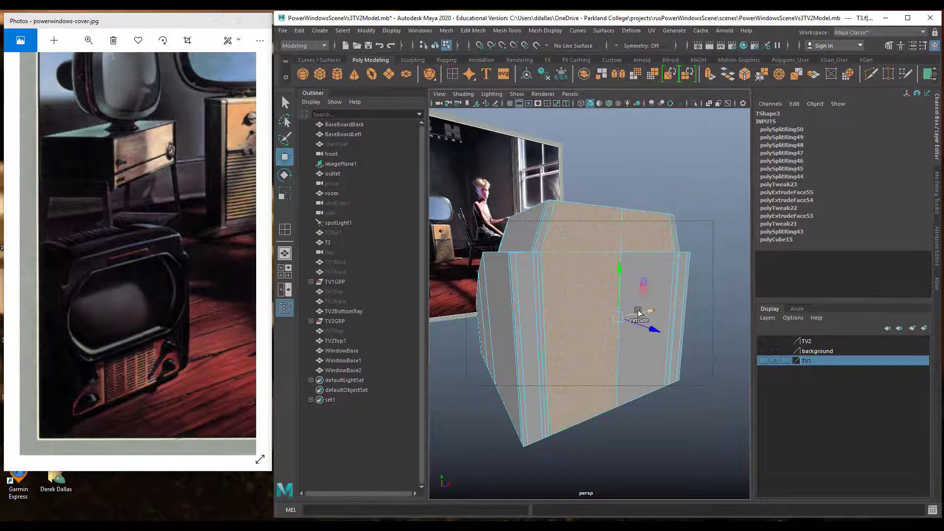
{"action": "left_click", "coordinate": [660, 279], "text": "shift"}
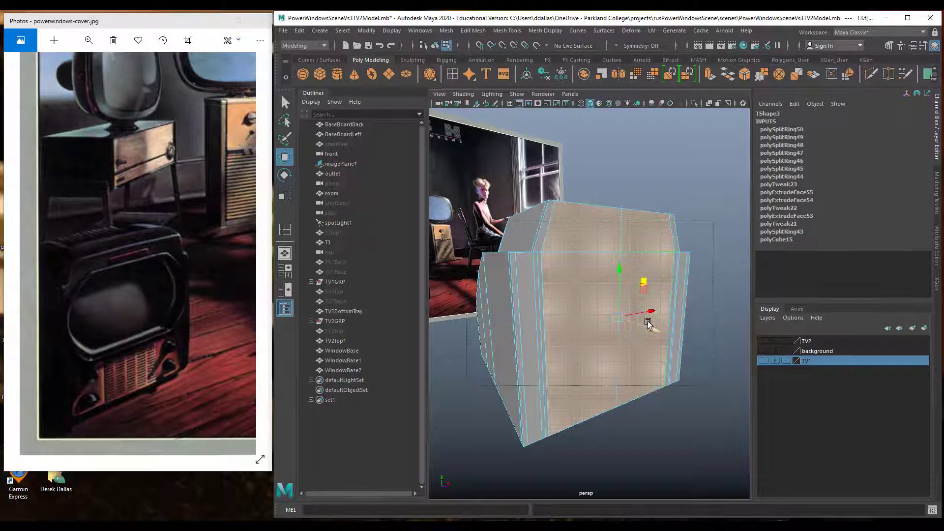
Examine the selected front faces and the narrow border strips from several angles, and clear the selection
{"action": "left_click_drag", "start_coordinate": [648, 323], "coordinate": [583, 326], "text": "alt"}
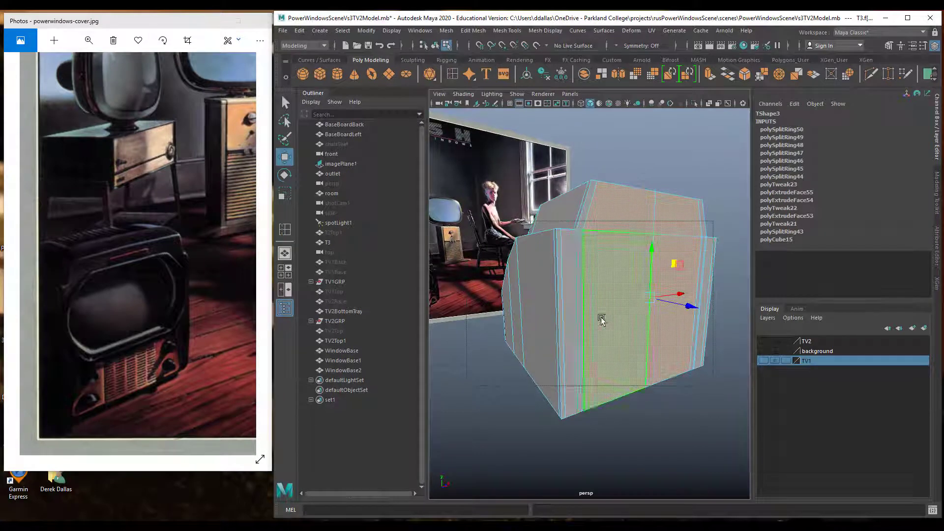
{"action": "key", "text": "1"}
{"action": "key", "text": "f"}
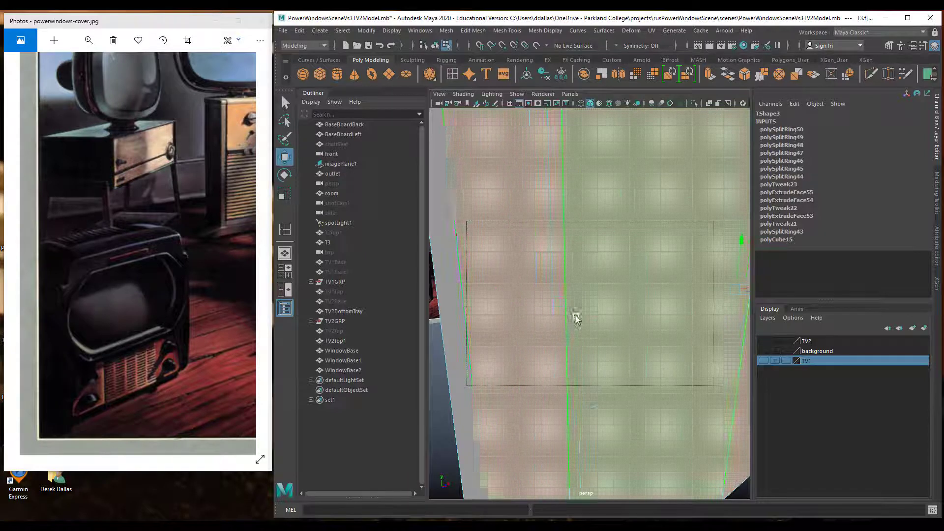
{"action": "scroll", "coordinate": [577, 319], "scroll_direction": "down", "scroll_amount": 5}
{"action": "left_click_drag", "start_coordinate": [600, 308], "coordinate": [604, 307], "text": "alt"}
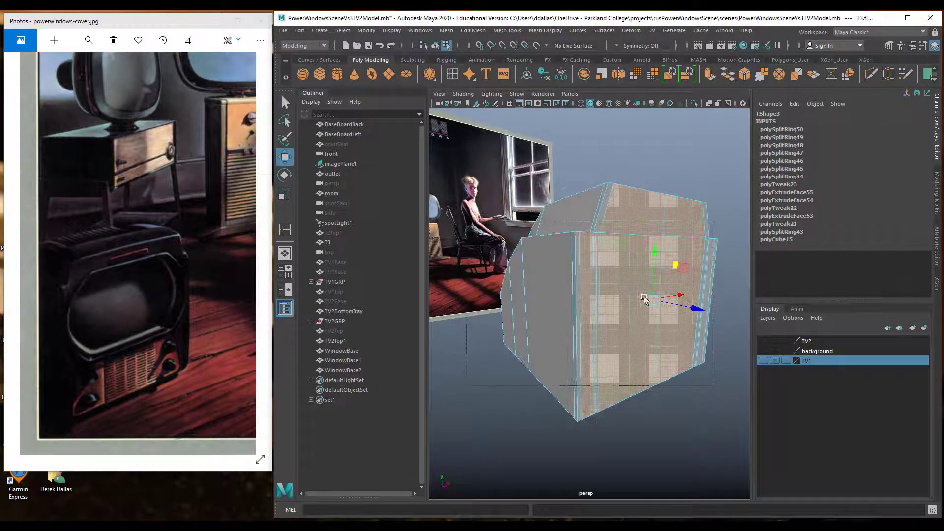
{"action": "left_click_drag", "start_coordinate": [687, 301], "coordinate": [632, 300], "text": "alt"}
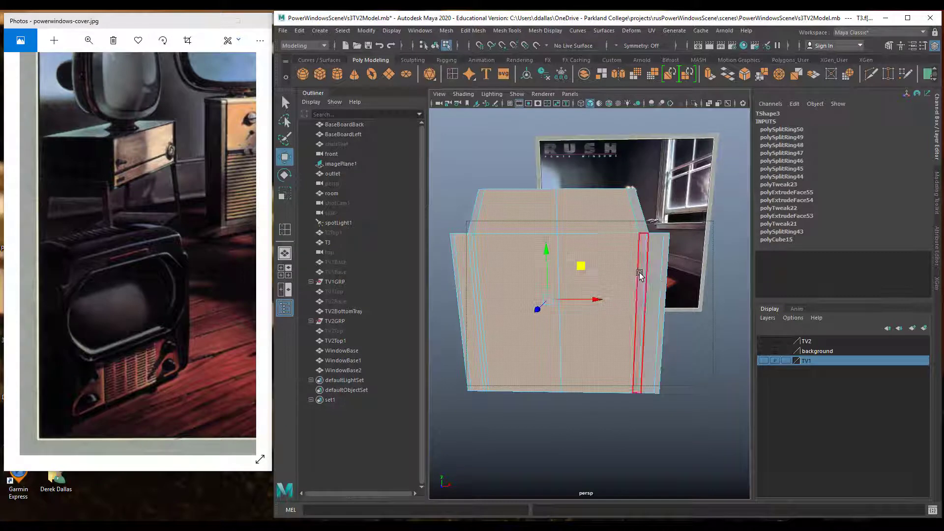
{"action": "left_click_drag", "start_coordinate": [615, 292], "coordinate": [683, 294], "text": "alt"}
{"action": "scroll", "coordinate": [670, 299], "scroll_direction": "up", "scroll_amount": 4}
{"action": "scroll", "coordinate": [609, 305], "scroll_direction": "down", "scroll_amount": 5}
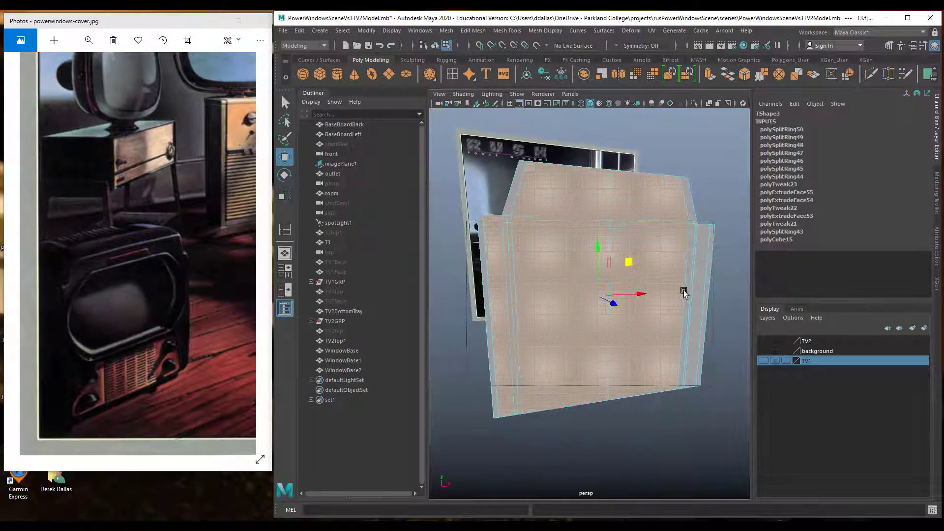
{"action": "left_click", "coordinate": [726, 310]}
Try extruding T3's four large front faces and scaling them inward to 0.875 by 0.75, and undo the extrusion
{"action": "left_click_drag", "start_coordinate": [623, 329], "coordinate": [619, 243], "text": "alt"}
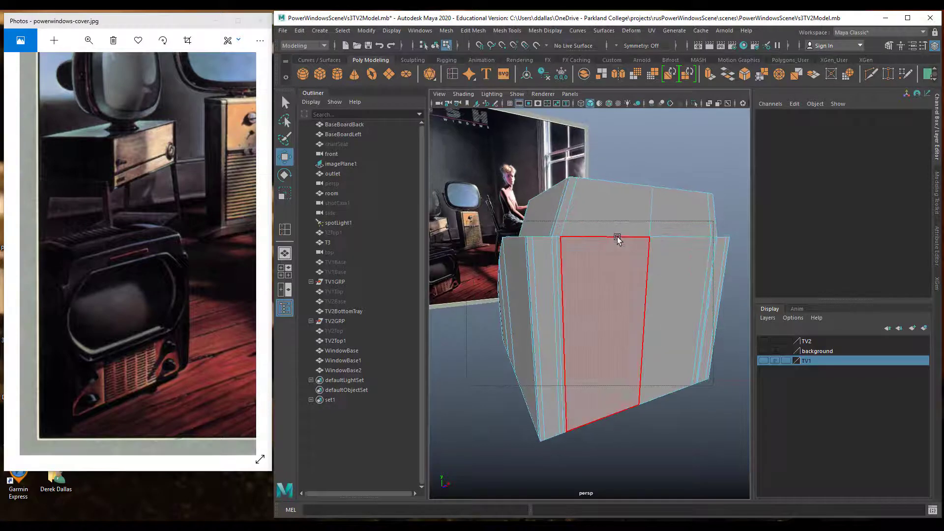
{"action": "right_click", "coordinate": [619, 210]}
{"action": "left_click", "coordinate": [618, 237]}
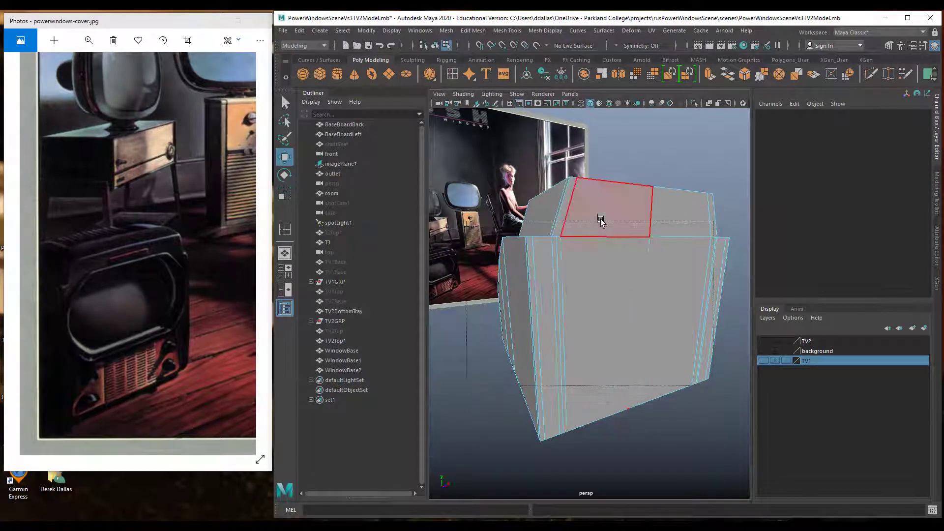
{"action": "left_click", "coordinate": [600, 220]}
{"action": "left_click", "coordinate": [612, 287]}
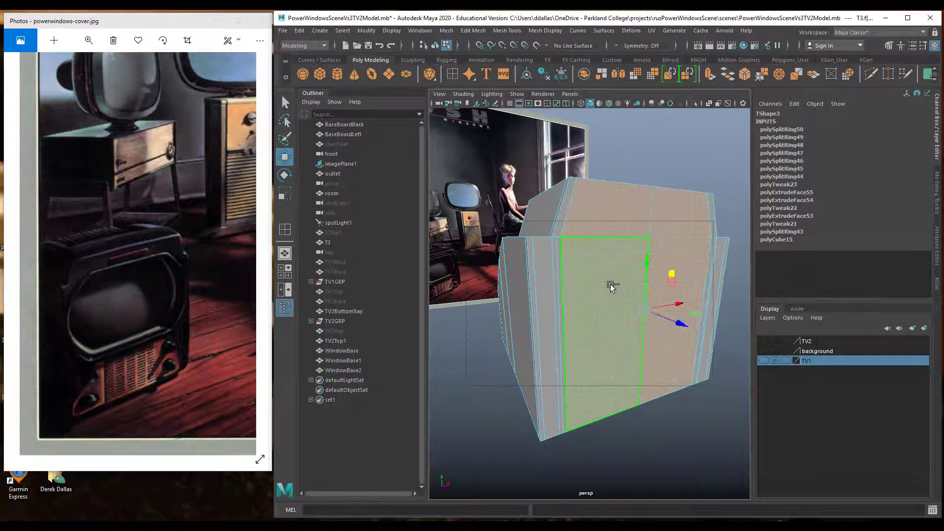
{"action": "left_click", "coordinate": [709, 75]}
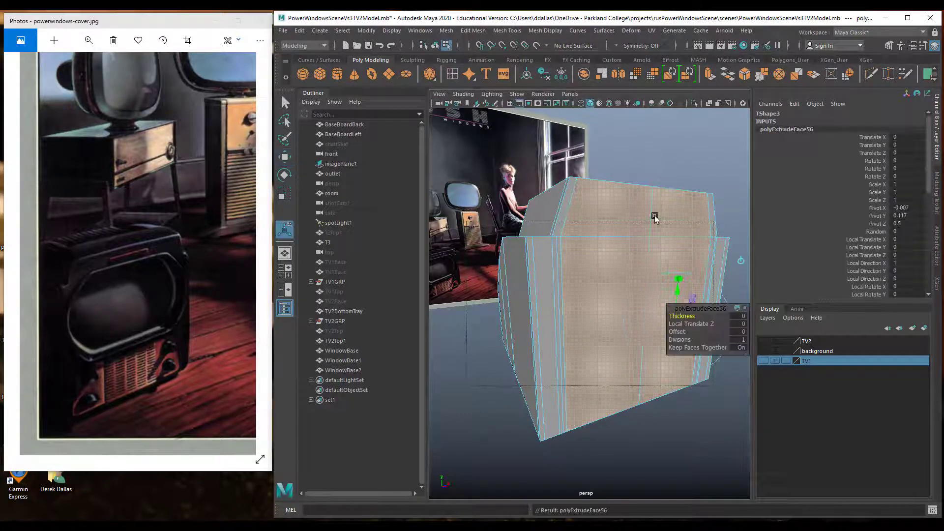
{"action": "left_click", "coordinate": [743, 260]}
{"action": "left_click", "coordinate": [647, 264]}
{"action": "mouse_move", "coordinate": [646, 310]}
{"action": "left_mouse_down"}
{"action": "mouse_move", "coordinate": [611, 297]}
{"action": "mouse_move", "coordinate": [632, 308]}
{"action": "left_mouse_up"}
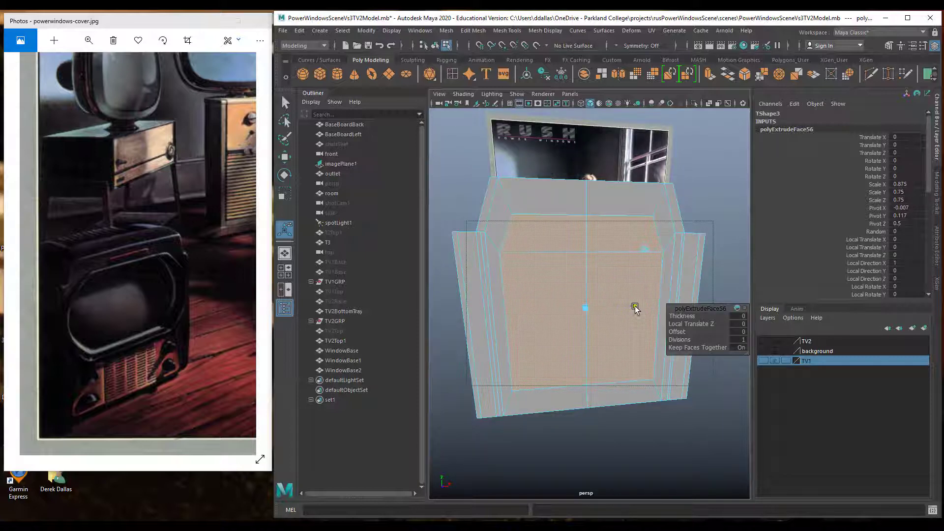
{"action": "left_click_drag", "start_coordinate": [635, 307], "coordinate": [635, 307]}
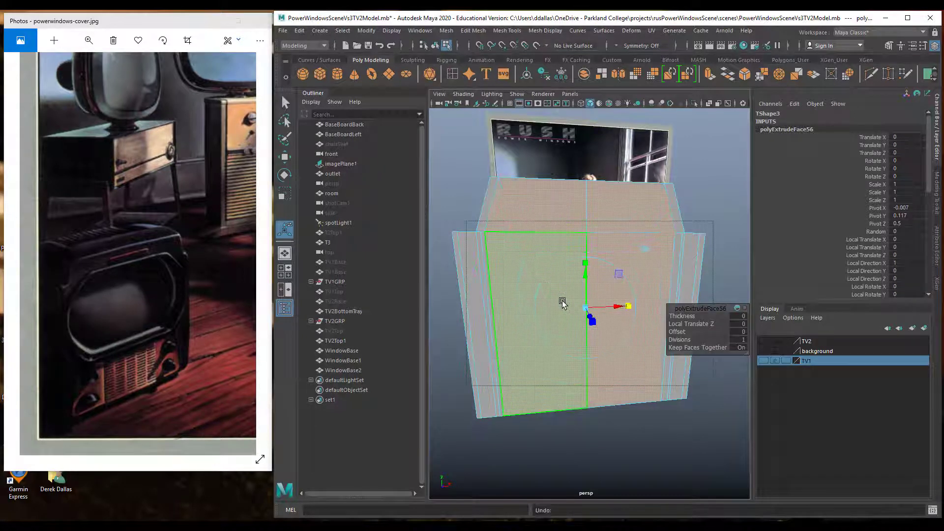
{"action": "key", "text": "ctrl+z"}
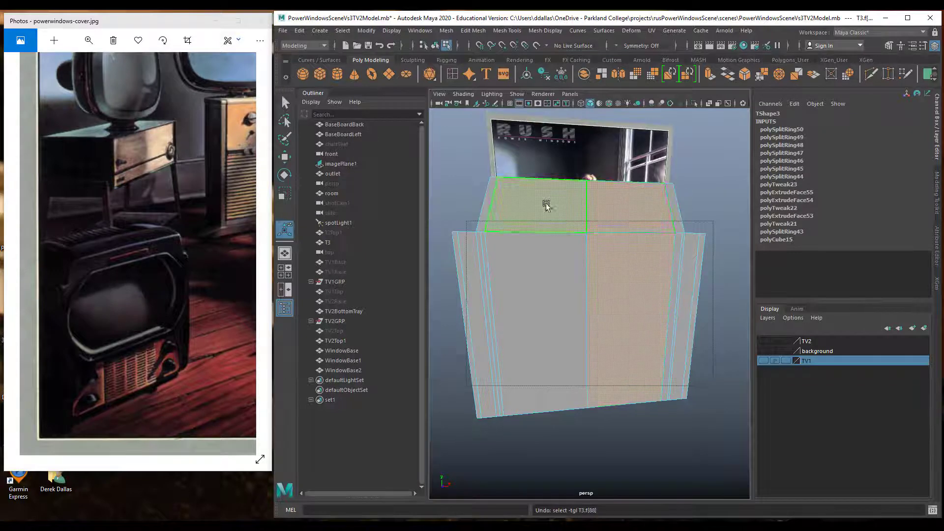
Reselect T3's large front faces and check the narrow strip beside them at the left front corner
{"action": "left_click", "coordinate": [579, 294]}
{"action": "left_click", "coordinate": [561, 311], "text": "shift"}
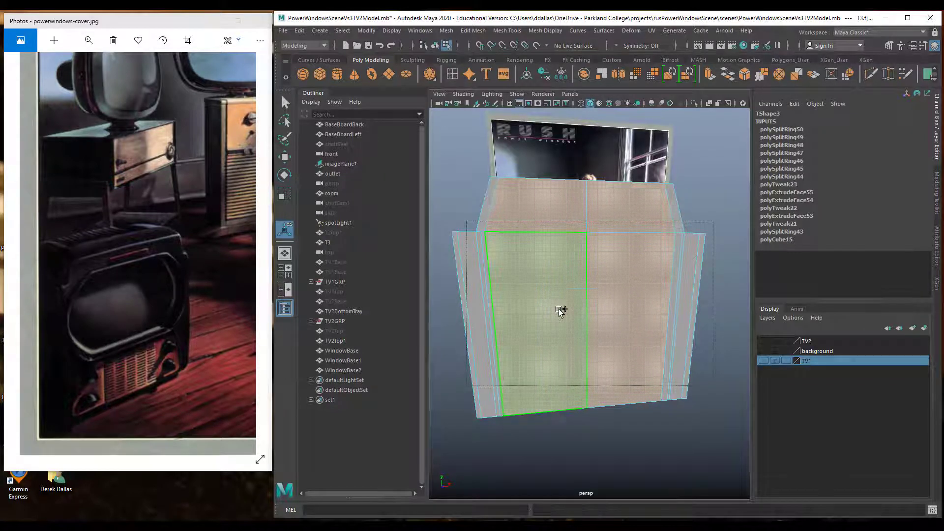
{"action": "left_click", "coordinate": [492, 303], "text": "shift"}
{"action": "left_click", "coordinate": [491, 302], "text": "ctrl"}
{"action": "left_click", "coordinate": [492, 305]}
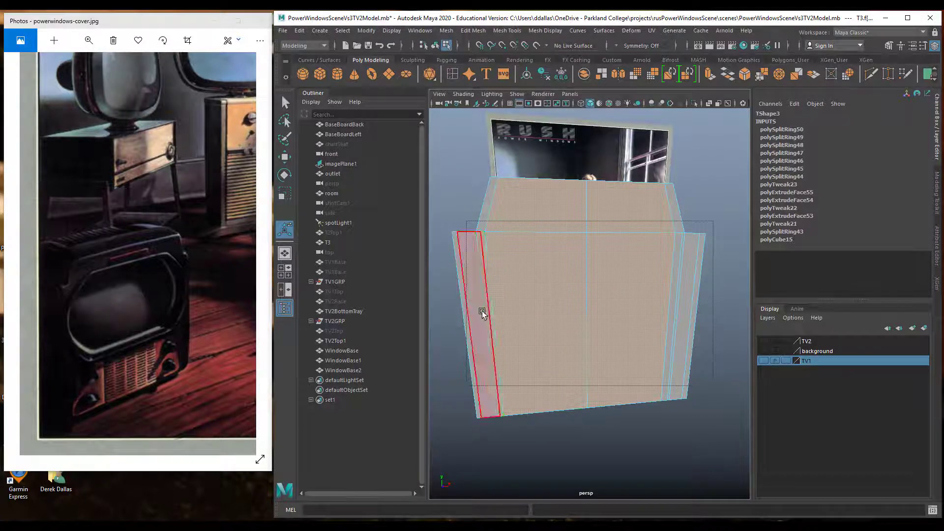
{"action": "left_click_drag", "start_coordinate": [483, 313], "coordinate": [505, 327], "text": "alt"}
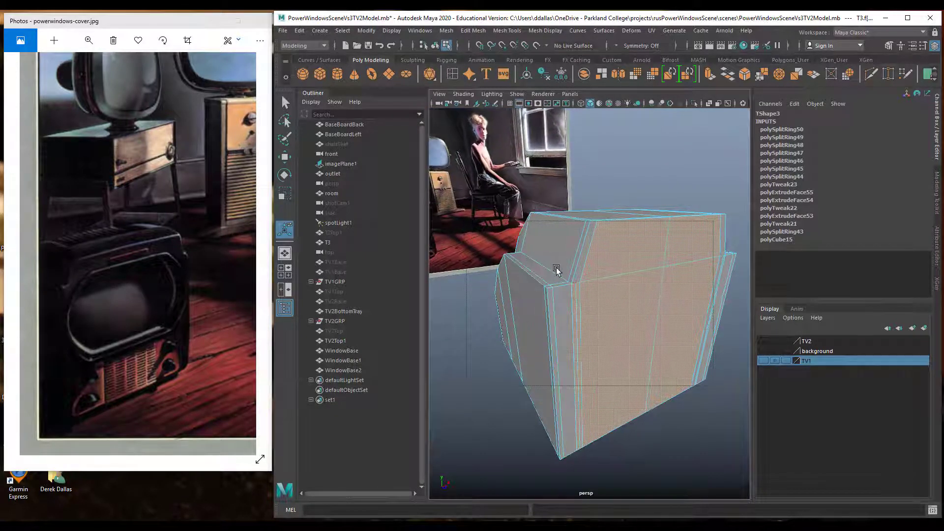
{"action": "left_click_drag", "start_coordinate": [557, 300], "coordinate": [553, 298], "text": "alt"}
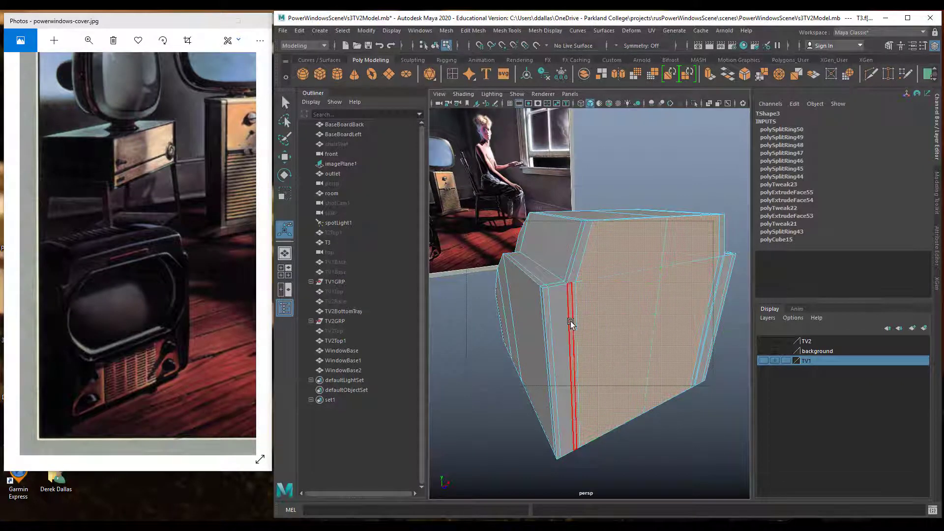
{"action": "key", "text": "1"}
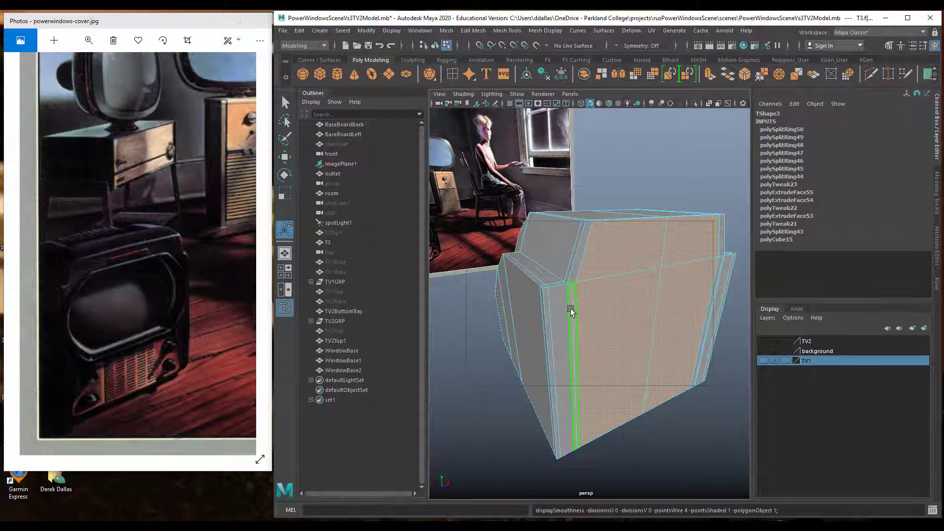
Try moving a vertical edge beside T3's left front corner inward along X, using wireframe display to pick it
{"action": "key", "text": "4"}
{"action": "left_click_drag", "start_coordinate": [574, 334], "coordinate": [528, 296], "text": "alt"}
{"action": "scroll", "coordinate": [573, 331], "scroll_direction": "up", "scroll_amount": 4}
{"action": "right_click_drag", "start_coordinate": [517, 291], "coordinate": [513, 244]}
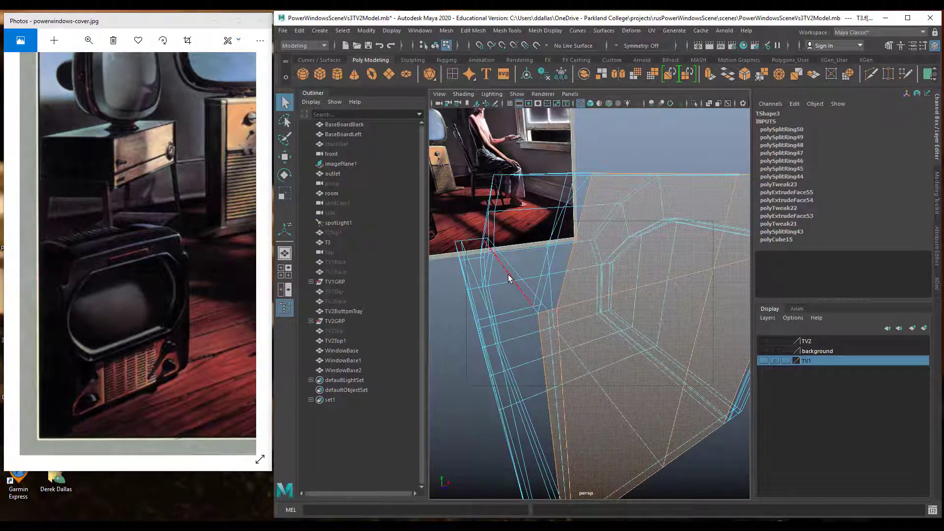
{"action": "left_click", "coordinate": [509, 277]}
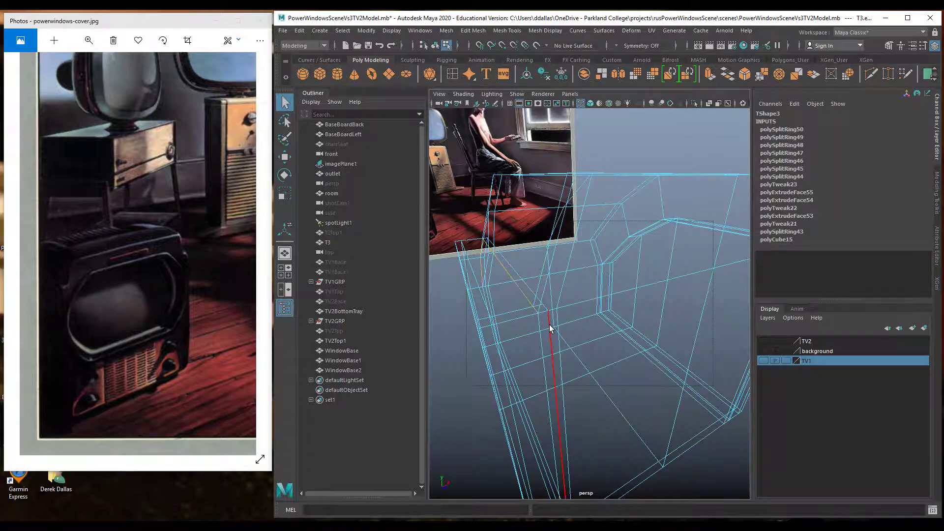
{"action": "left_click_drag", "start_coordinate": [549, 327], "coordinate": [546, 320], "text": "alt"}
{"action": "left_click", "coordinate": [535, 309]}
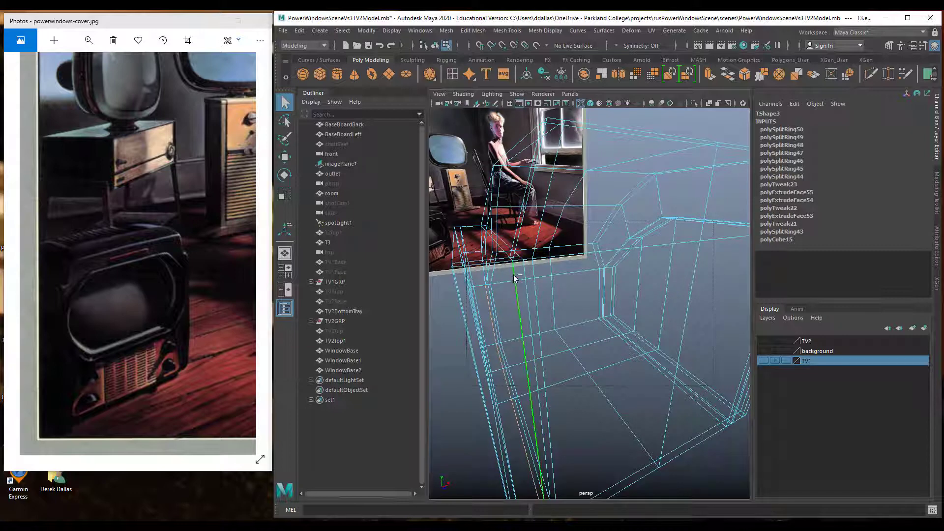
{"action": "key", "text": "5"}
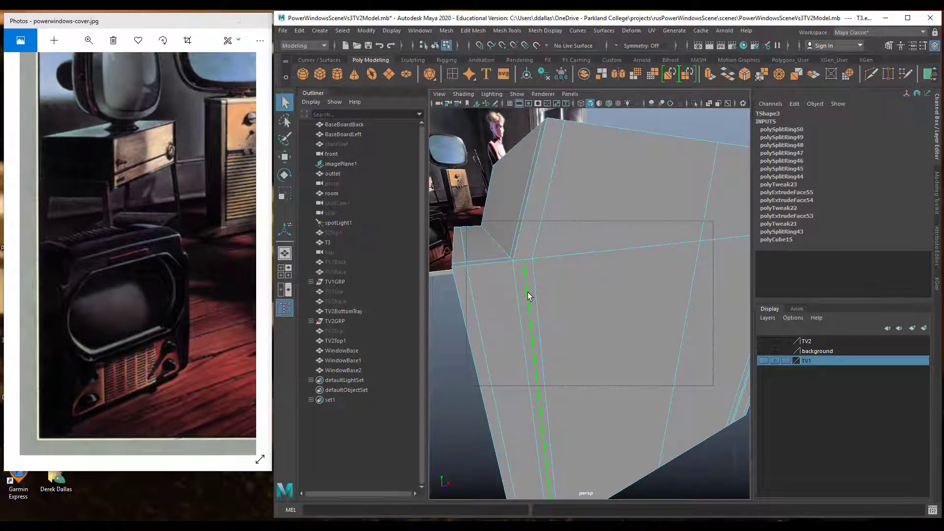
{"action": "key", "text": "w"}
{"action": "left_click_drag", "start_coordinate": [548, 320], "coordinate": [566, 317]}
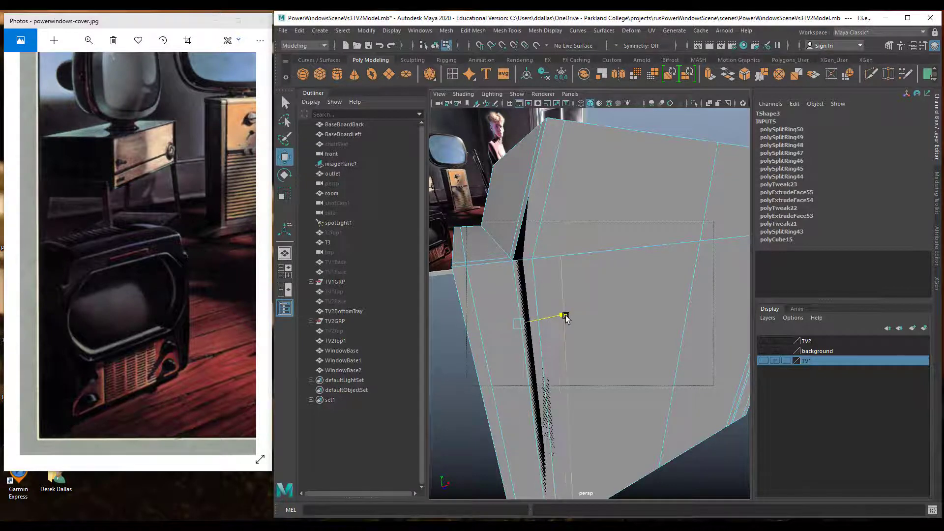
{"action": "left_click_drag", "start_coordinate": [541, 248], "coordinate": [562, 303], "text": "alt"}
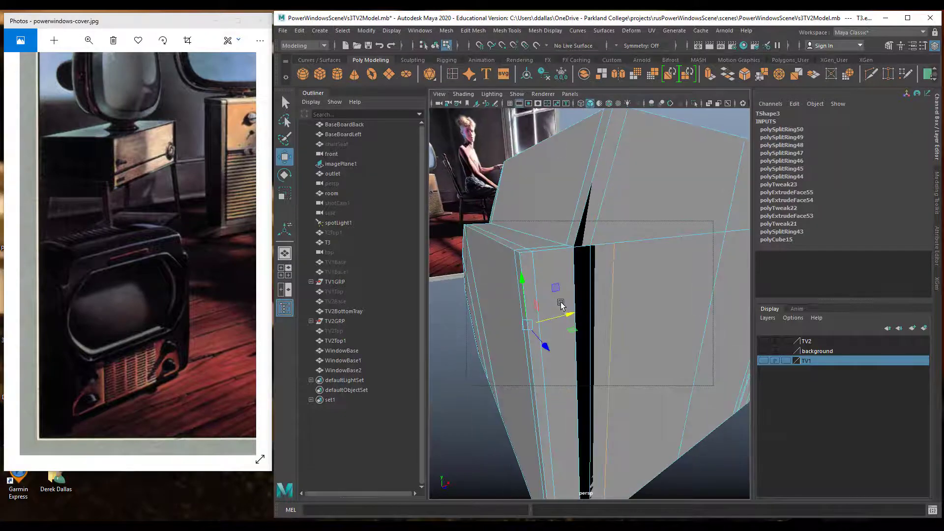
Select the vertical edges beside T3's right front corner and nudge them slightly outward along X
{"action": "right_click_drag", "start_coordinate": [590, 311], "coordinate": [575, 304], "text": "alt"}
{"action": "mouse_move", "coordinate": [574, 304]}
{"action": "left_mouse_down", "text": "alt"}
{"action": "mouse_move", "coordinate": [567, 313]}
{"action": "mouse_move", "coordinate": [624, 299]}
{"action": "mouse_move", "coordinate": [567, 307]}
{"action": "mouse_move", "coordinate": [580, 305]}
{"action": "mouse_move", "coordinate": [562, 321]}
{"action": "mouse_move", "coordinate": [624, 310]}
{"action": "mouse_move", "coordinate": [564, 314]}
{"action": "left_mouse_up", "text": "alt"}
{"action": "left_click", "coordinate": [606, 298]}
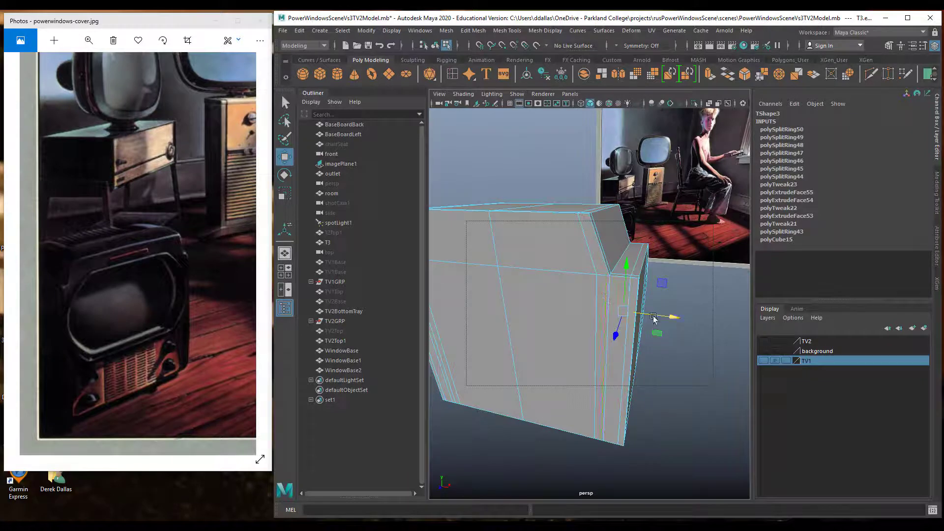
{"action": "left_click_drag", "start_coordinate": [673, 320], "coordinate": [671, 318]}
{"action": "left_click_drag", "start_coordinate": [670, 317], "coordinate": [679, 318]}
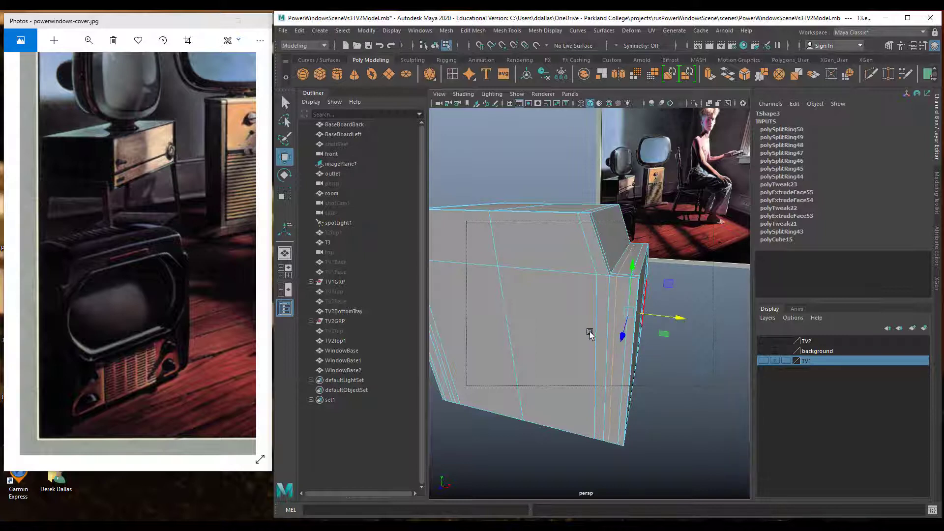
Examine T3's corners and front borders in smooth preview and in unsmoothed display with vertices shown
{"action": "left_click_drag", "start_coordinate": [590, 333], "coordinate": [587, 311], "text": "alt"}
{"action": "key", "text": "3"}
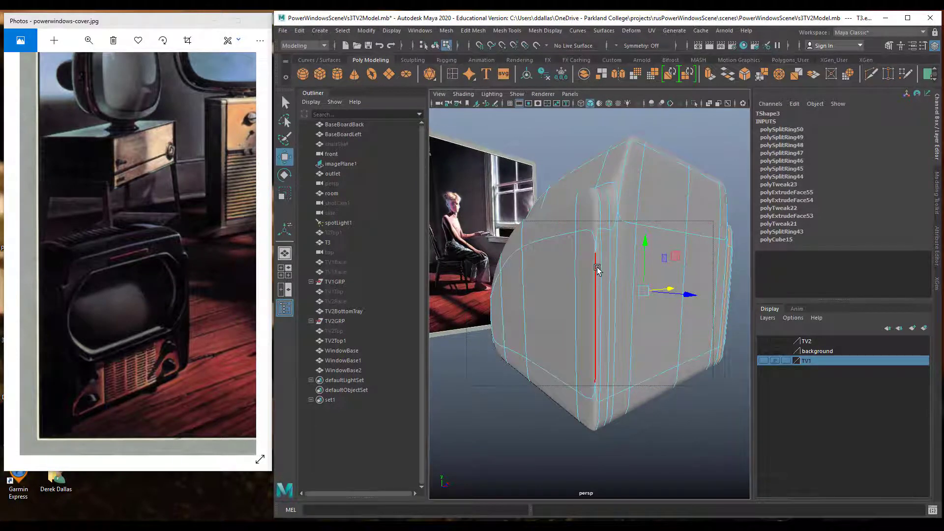
{"action": "key", "text": "1"}
{"action": "left_click_drag", "start_coordinate": [597, 270], "coordinate": [596, 321], "text": "alt"}
{"action": "right_click_drag", "start_coordinate": [596, 320], "coordinate": [552, 274]}
{"action": "left_click_drag", "start_coordinate": [597, 359], "coordinate": [558, 344], "text": "alt"}
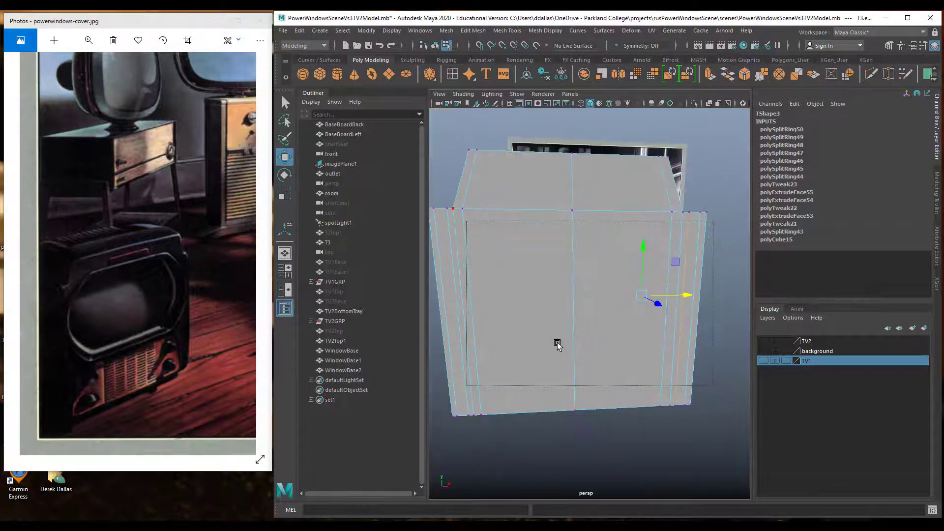
{"action": "right_click_drag", "start_coordinate": [557, 352], "coordinate": [539, 348], "text": "alt"}
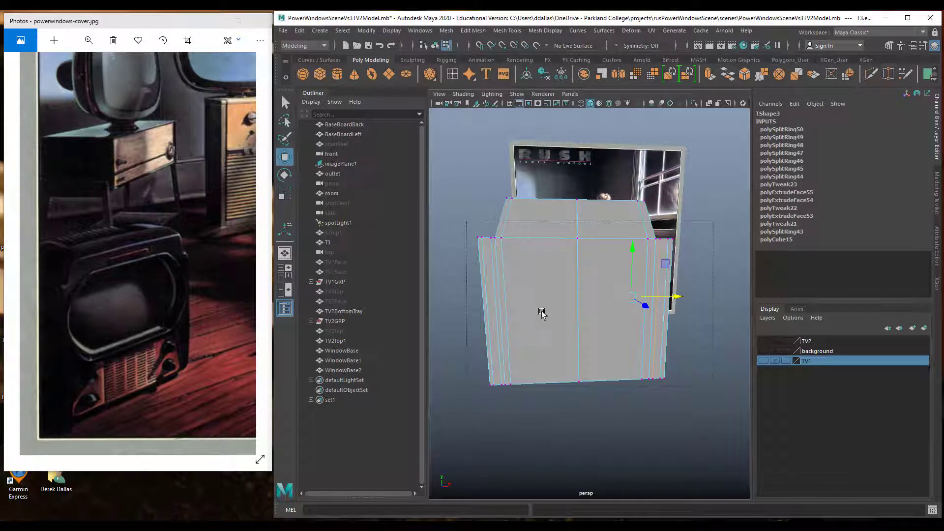
{"action": "left_click_drag", "start_coordinate": [563, 320], "coordinate": [580, 328], "text": "alt"}
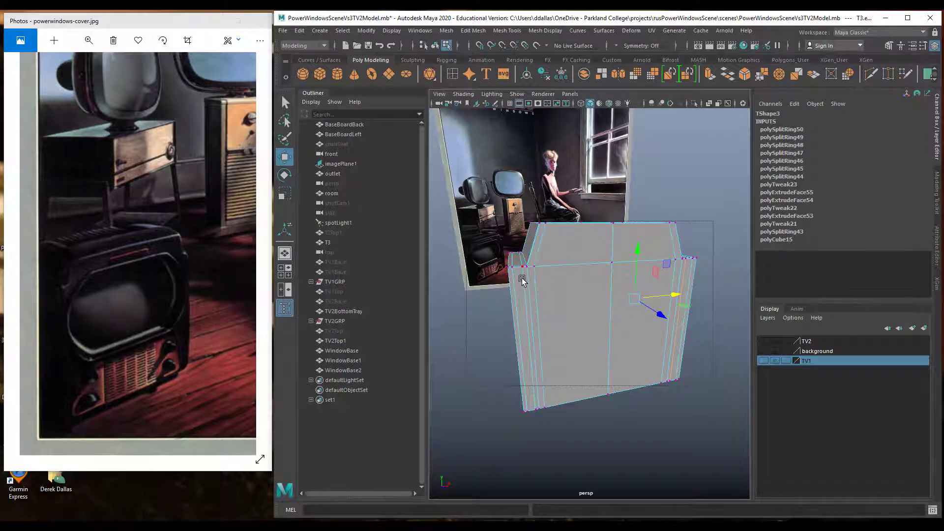
Delete the extra vertical edge loops beside T3's front corners and check the vertices left on the front
{"action": "right_click_drag", "start_coordinate": [536, 260], "coordinate": [537, 294]}
{"action": "left_click", "coordinate": [522, 289]}
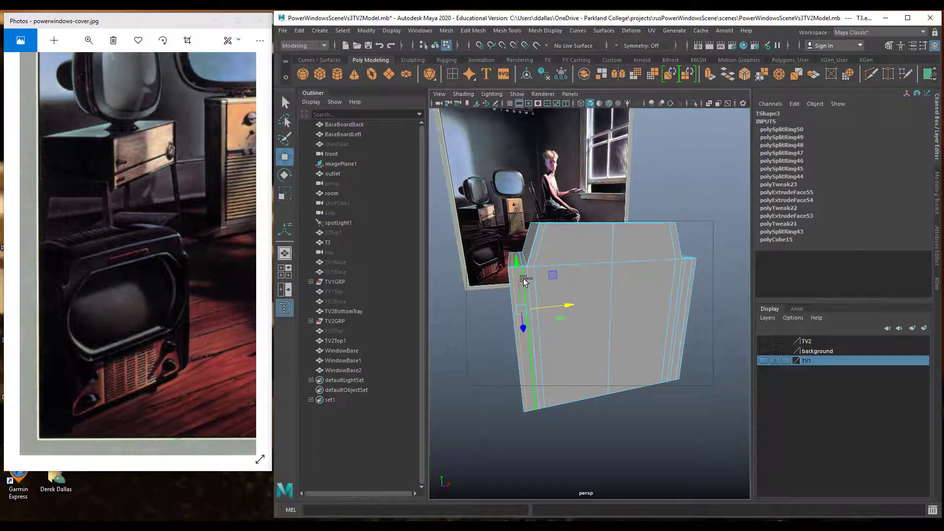
{"action": "left_click_drag", "start_coordinate": [681, 295], "coordinate": [643, 306], "text": "alt"}
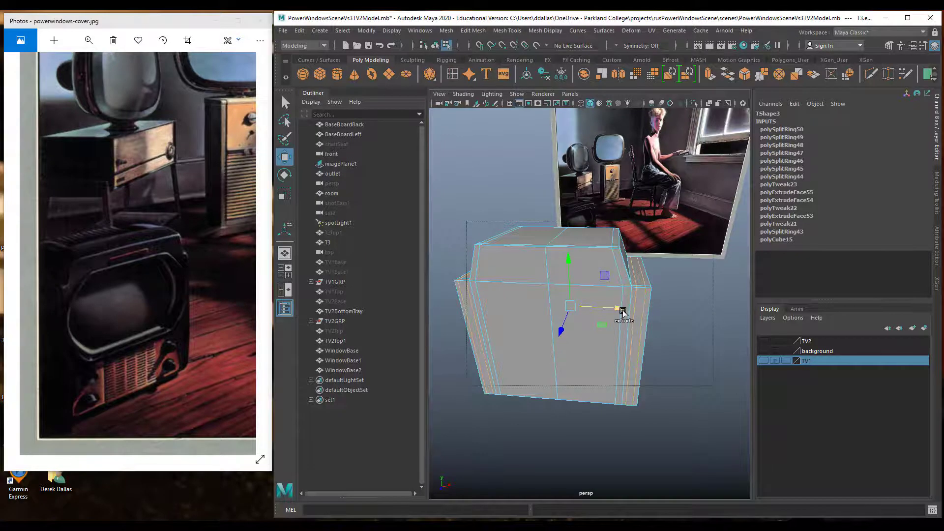
{"action": "left_click_drag", "start_coordinate": [620, 312], "coordinate": [595, 316], "text": "alt"}
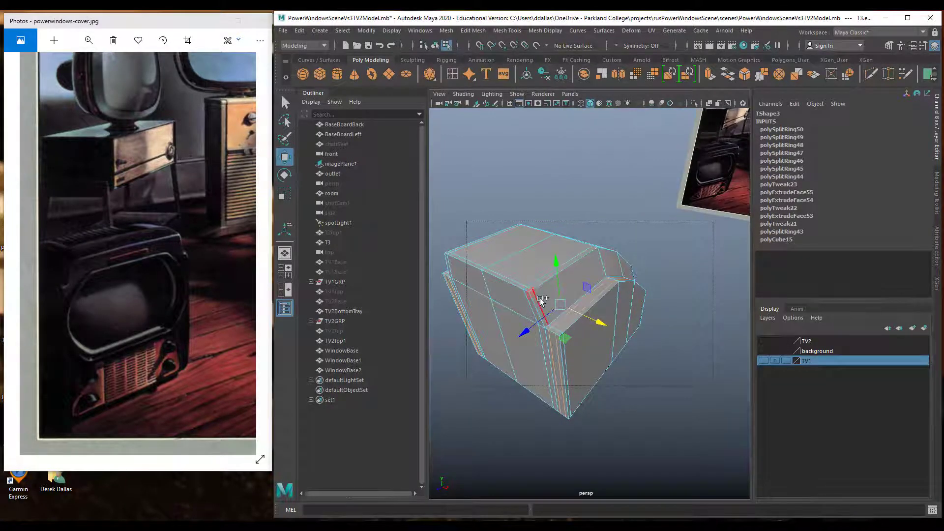
{"action": "left_click", "coordinate": [540, 299], "text": "shift"}
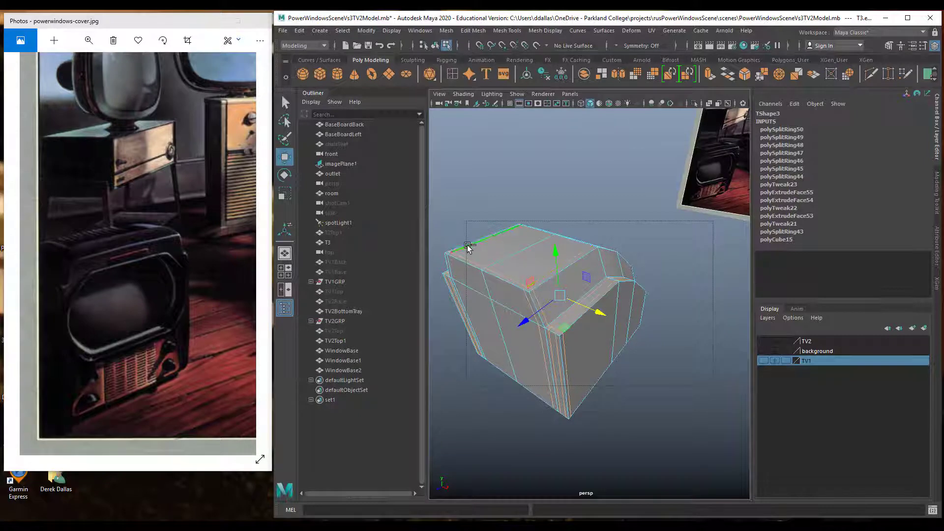
{"action": "left_click_drag", "start_coordinate": [584, 303], "coordinate": [657, 291], "text": "alt"}
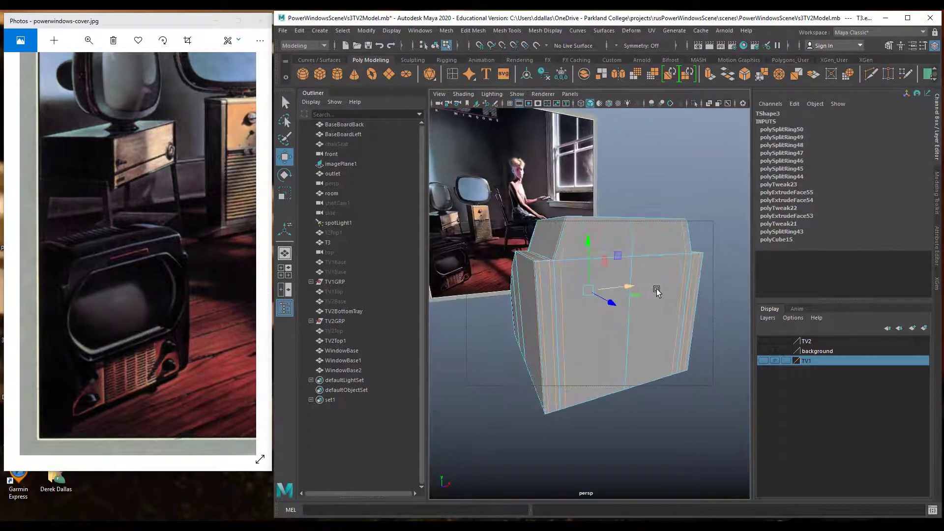
{"action": "left_click", "coordinate": [474, 31]}
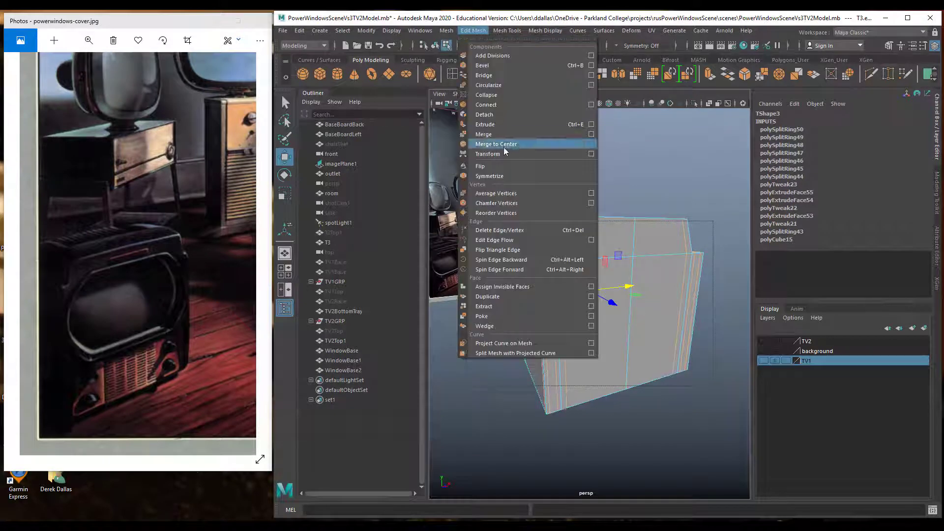
{"action": "left_click", "coordinate": [500, 230]}
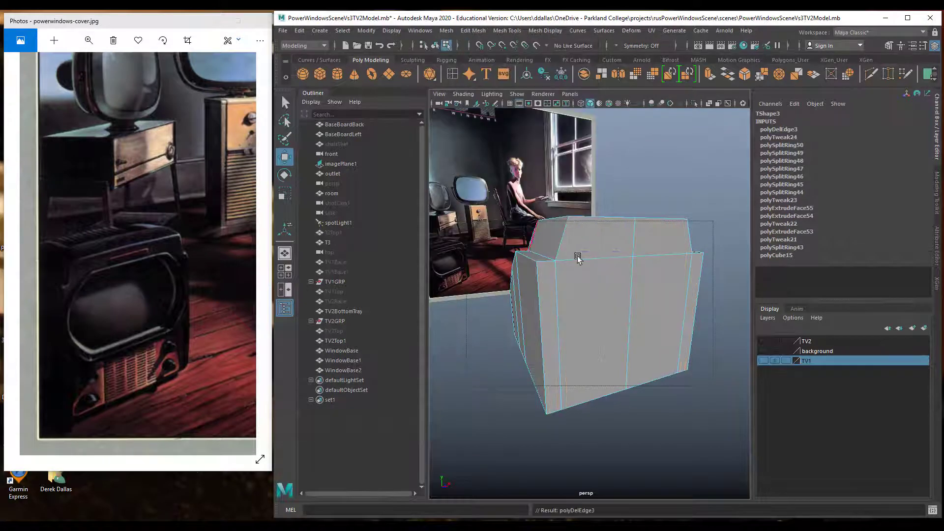
{"action": "left_click", "coordinate": [481, 32]}
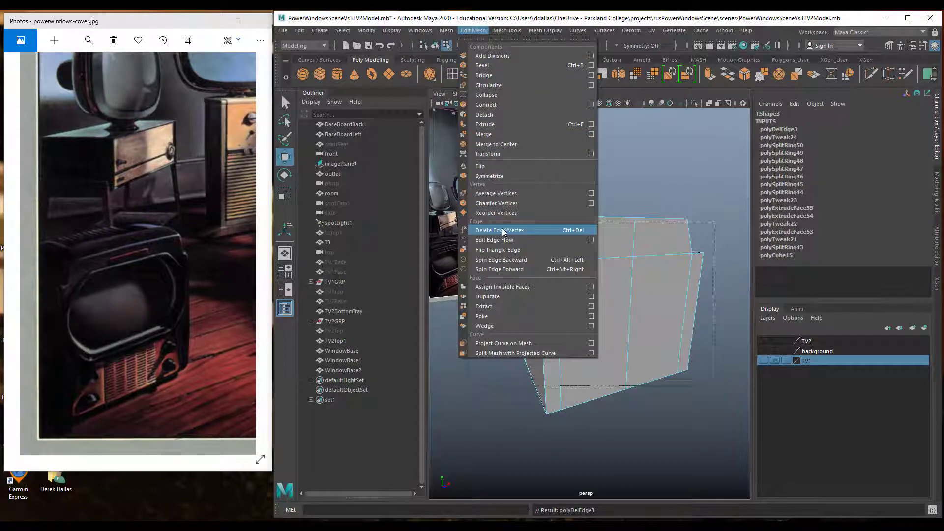
{"action": "left_click", "coordinate": [629, 174]}
{"action": "right_click_drag", "start_coordinate": [595, 259], "coordinate": [554, 261]}
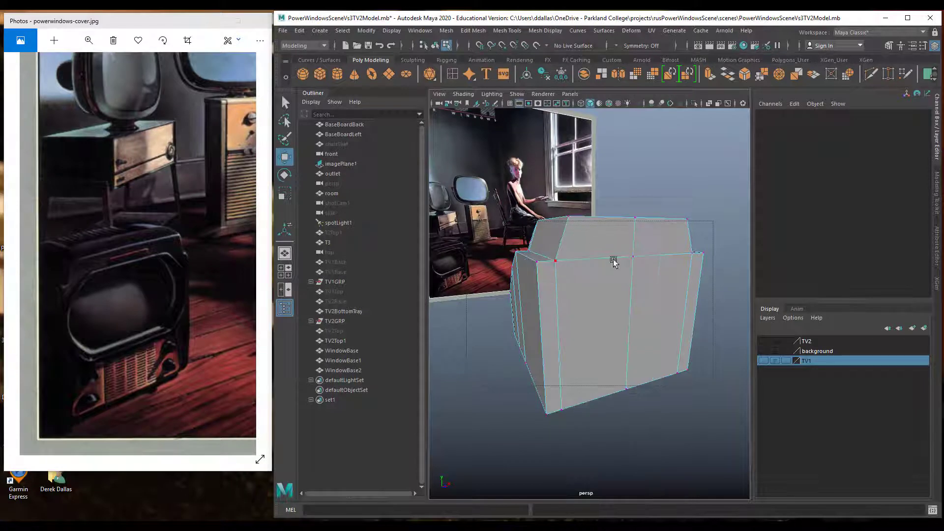
{"action": "mouse_move", "coordinate": [617, 276]}
{"action": "left_mouse_down", "text": "alt"}
{"action": "mouse_move", "coordinate": [650, 279]}
{"action": "mouse_move", "coordinate": [601, 270]}
{"action": "mouse_move", "coordinate": [604, 279]}
{"action": "left_mouse_up", "text": "alt"}
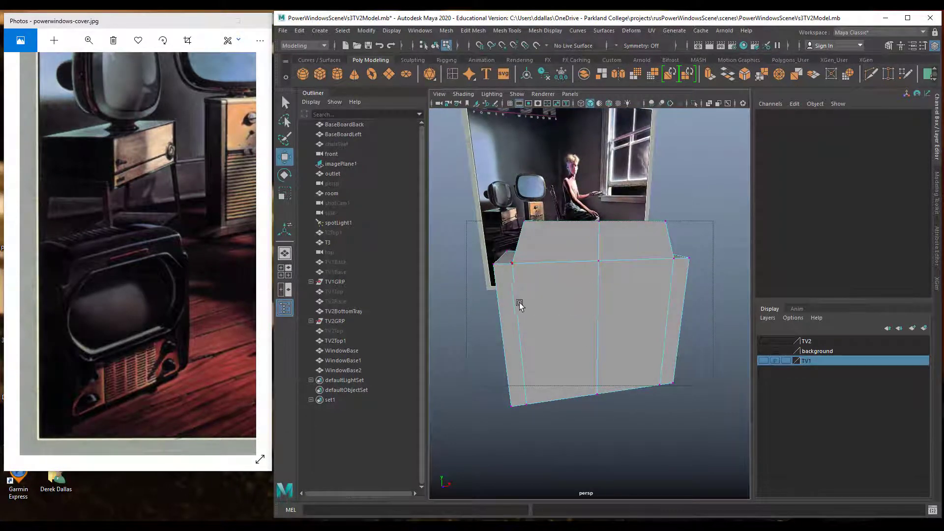
Extrude all of T3's front faces together, including the corner strips, and scale them uniformly to 0.9
{"action": "right_click_drag", "start_coordinate": [564, 242], "coordinate": [564, 245]}
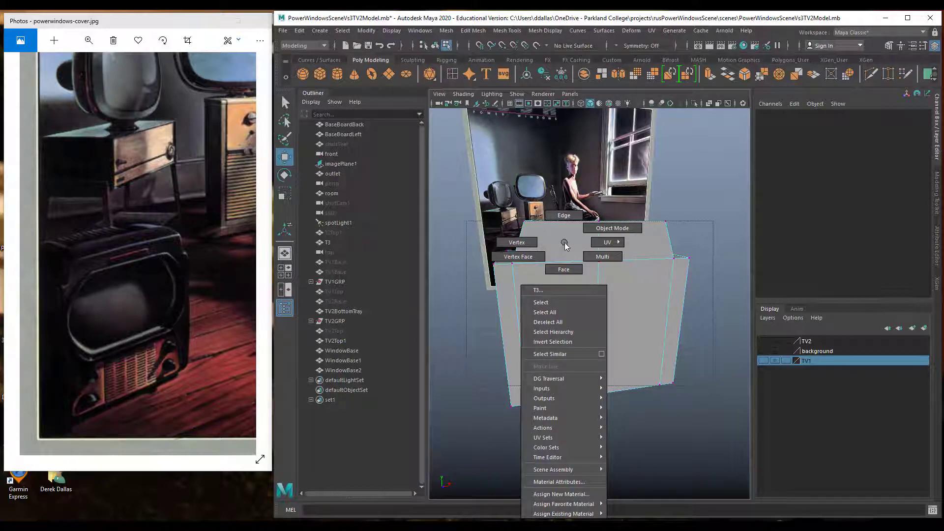
{"action": "right_click_drag", "start_coordinate": [564, 244], "coordinate": [564, 270]}
{"action": "left_click", "coordinate": [559, 242]}
{"action": "left_click", "coordinate": [599, 304], "text": "shift"}
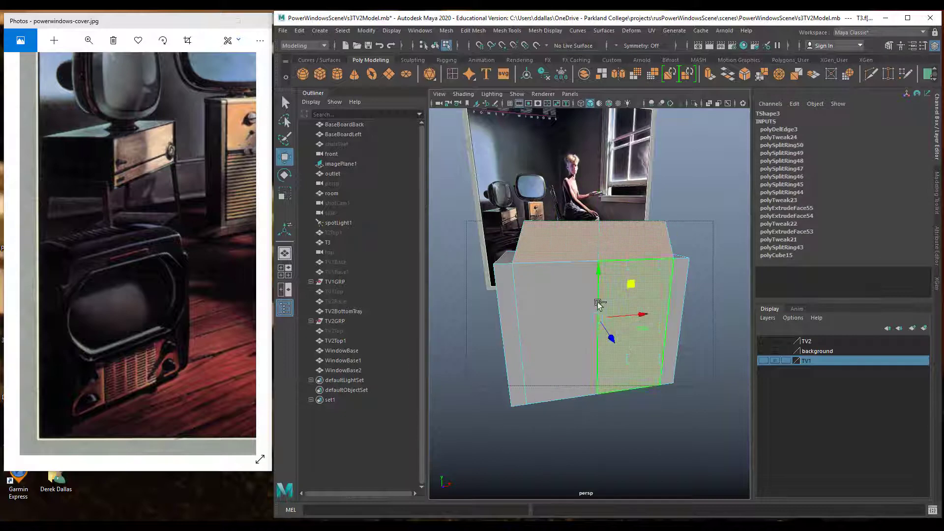
{"action": "left_click", "coordinate": [565, 291], "text": "shift"}
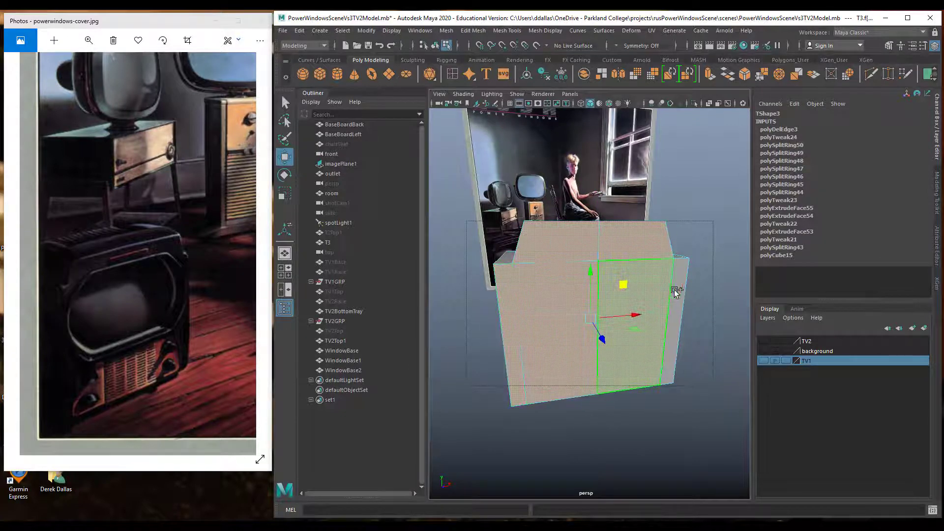
{"action": "left_click", "coordinate": [676, 291], "text": "shift"}
{"action": "left_click_drag", "start_coordinate": [586, 322], "coordinate": [623, 322], "text": "alt"}
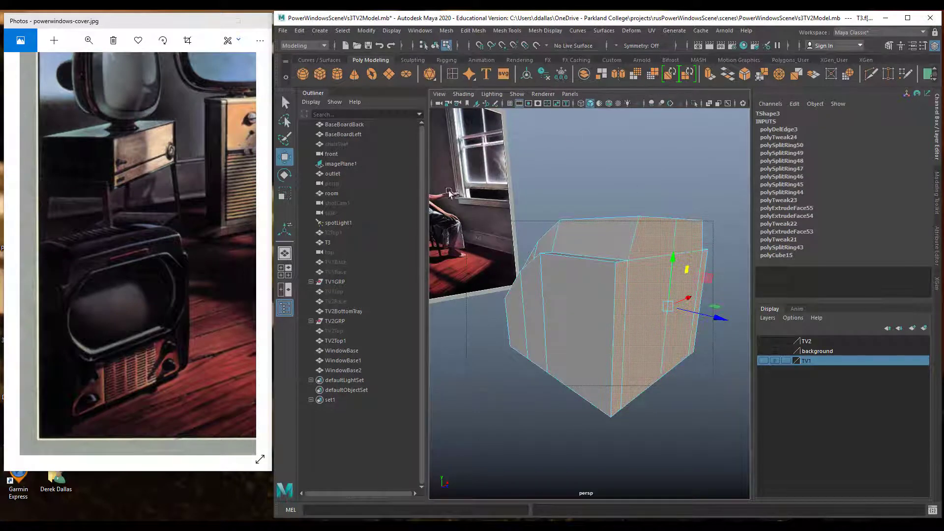
{"action": "key", "text": "ctrl+e"}
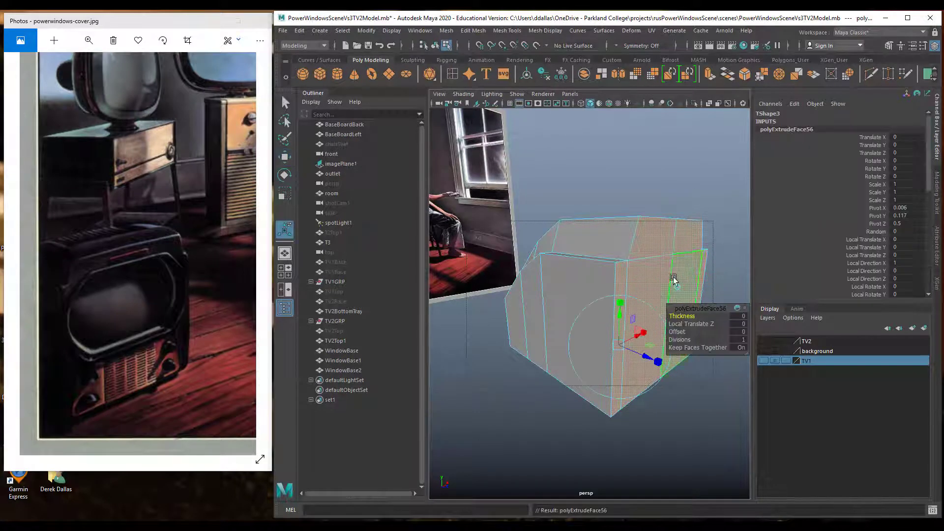
{"action": "left_click", "coordinate": [678, 287]}
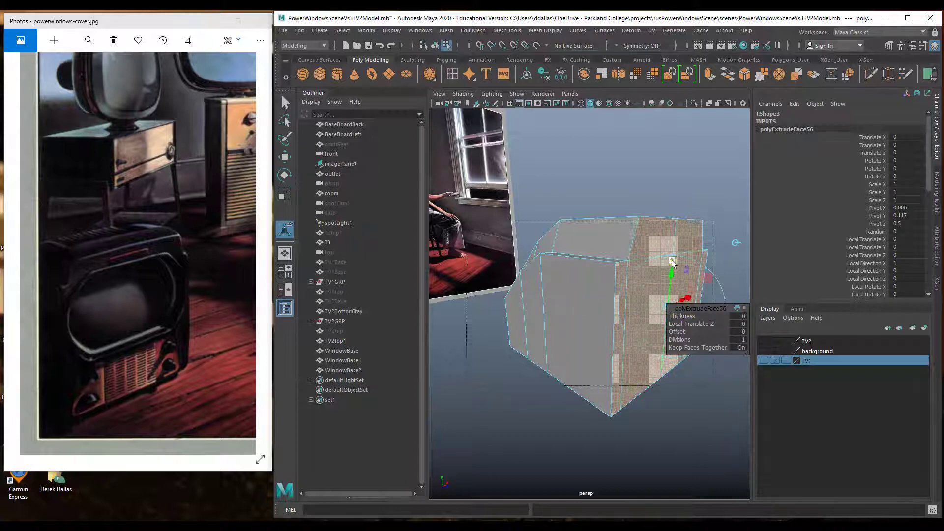
{"action": "left_click_drag", "start_coordinate": [646, 304], "coordinate": [551, 314], "text": "alt"}
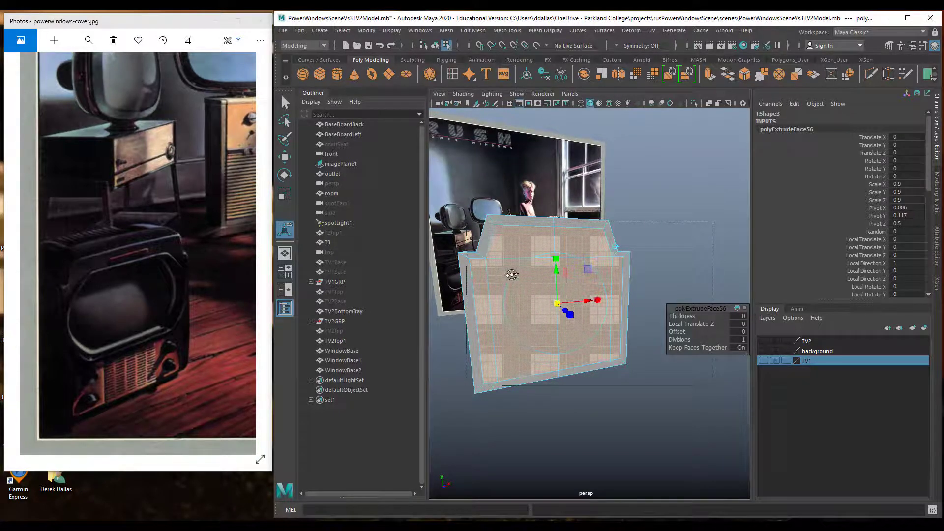
{"action": "left_click_drag", "start_coordinate": [512, 275], "coordinate": [530, 276], "text": "alt"}
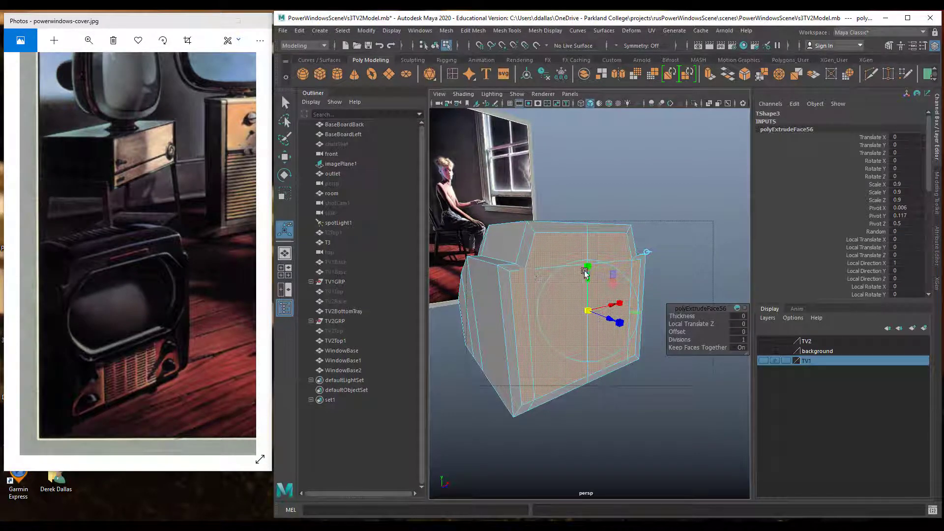
Extrude T3's front faces a second time and scale them inward to form another inset border
{"action": "key", "text": "ctrl+e"}
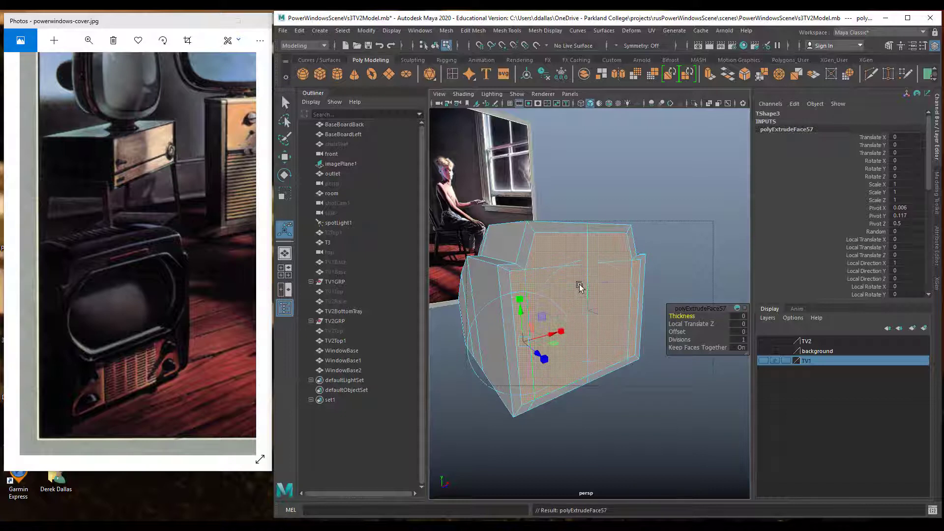
{"action": "left_click", "coordinate": [581, 284]}
{"action": "left_click_drag", "start_coordinate": [587, 268], "coordinate": [588, 263]}
{"action": "left_click_drag", "start_coordinate": [589, 311], "coordinate": [589, 309]}
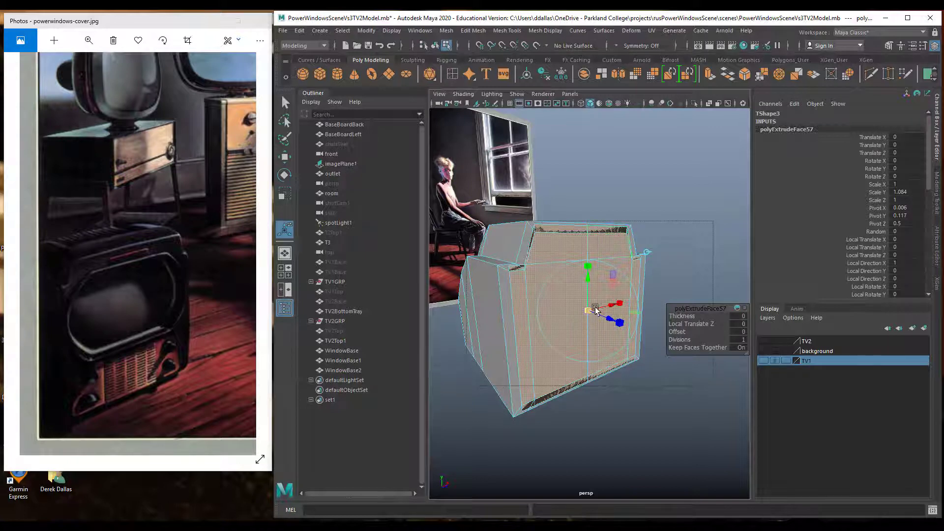
{"action": "left_click_drag", "start_coordinate": [588, 310], "coordinate": [575, 294]}
{"action": "left_click", "coordinate": [649, 219]}
Move the inner border vertex at T3's left front shoulder outward along X and slightly up along Y
{"action": "right_click_drag", "start_coordinate": [536, 277], "coordinate": [514, 264]}
{"action": "left_click_drag", "start_coordinate": [536, 284], "coordinate": [598, 276], "text": "alt"}
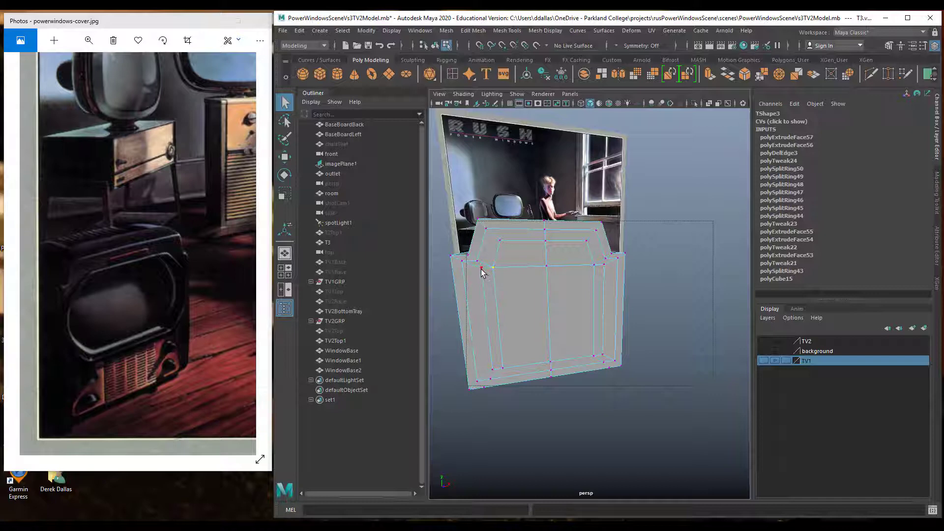
{"action": "key", "text": "w"}
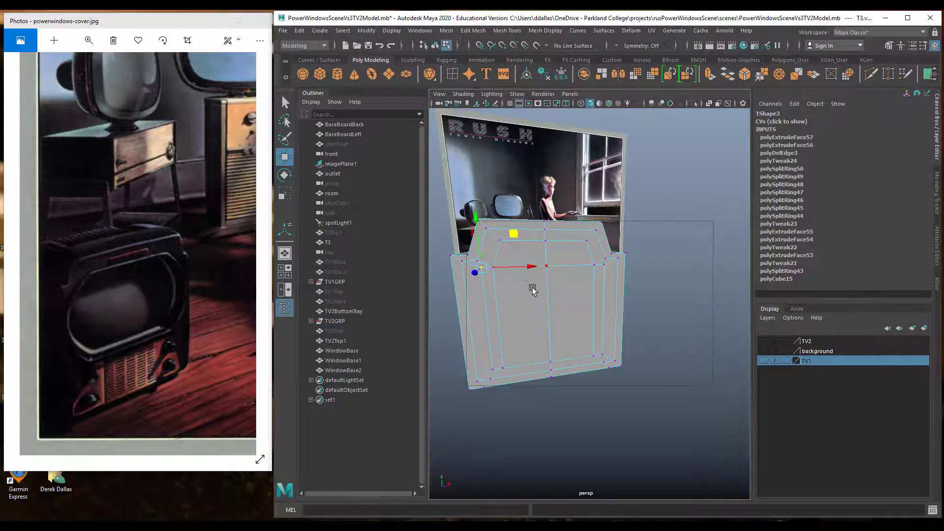
{"action": "left_click_drag", "start_coordinate": [531, 289], "coordinate": [566, 317], "text": "alt"}
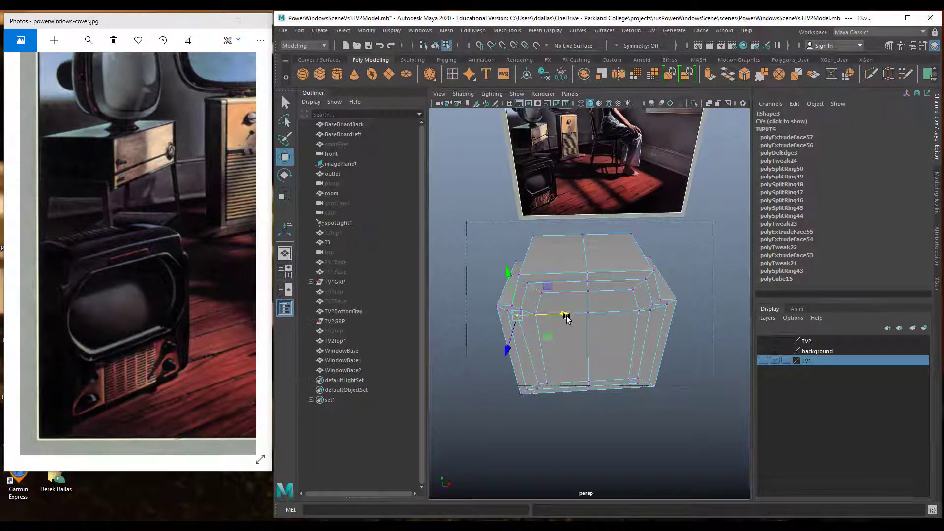
{"action": "left_click", "coordinate": [541, 294]}
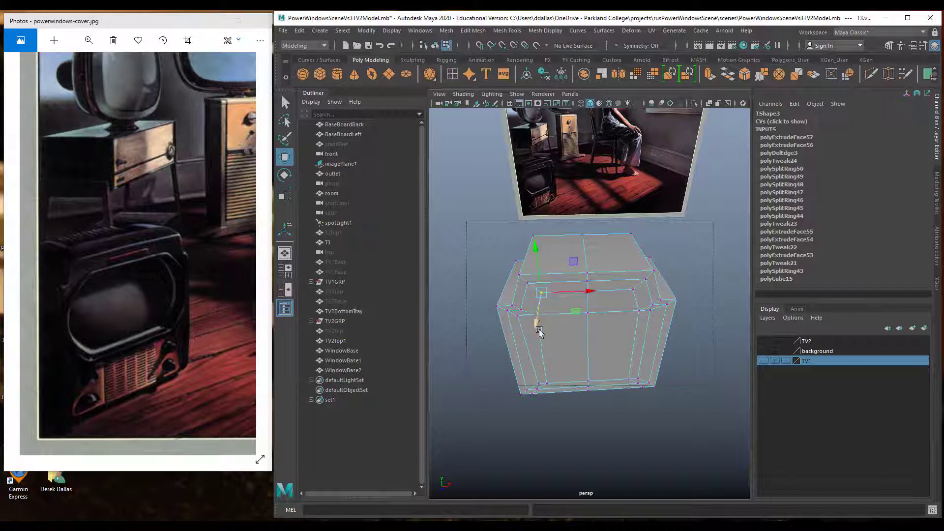
{"action": "key", "text": "q"}
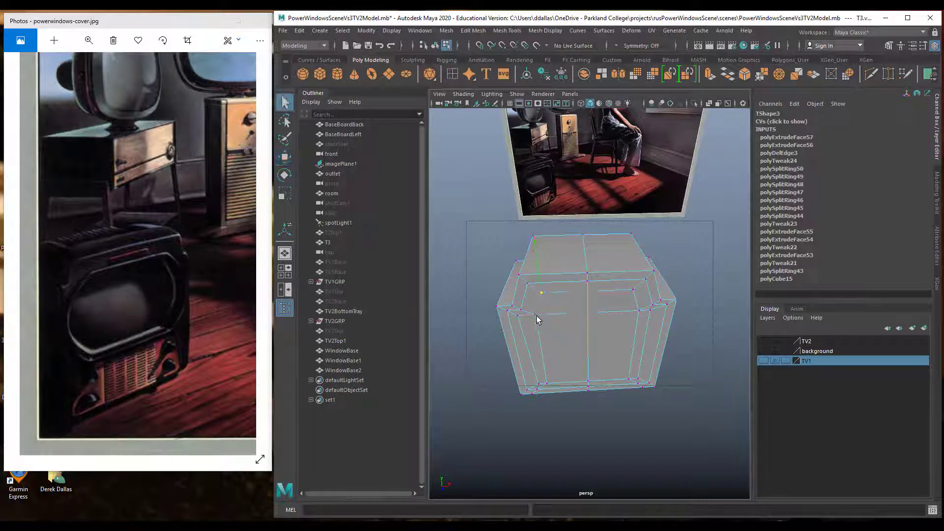
{"action": "left_click", "coordinate": [537, 315]}
{"action": "key", "text": "w"}
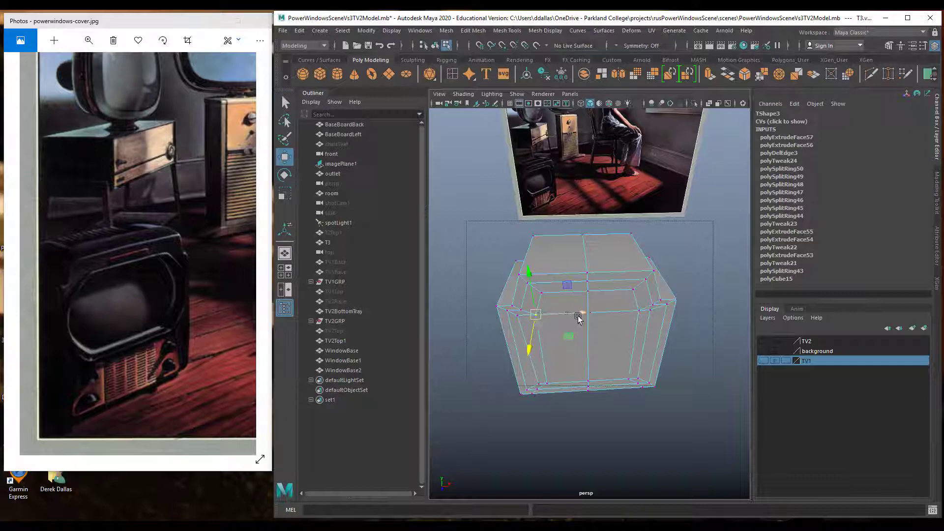
{"action": "left_click_drag", "start_coordinate": [582, 315], "coordinate": [574, 315]}
{"action": "left_click_drag", "start_coordinate": [522, 274], "coordinate": [523, 272]}
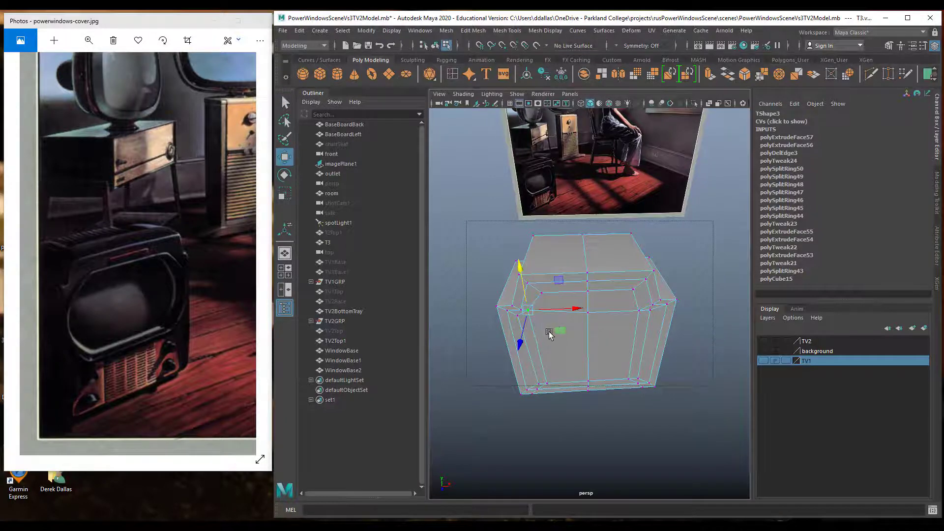
Try moving the inner border vertex near T3's lower left front corner freely, and undo the move
{"action": "left_click_drag", "start_coordinate": [550, 335], "coordinate": [563, 321], "text": "alt"}
{"action": "right_click_drag", "start_coordinate": [563, 320], "coordinate": [598, 318], "text": "alt"}
{"action": "left_click_drag", "start_coordinate": [568, 313], "coordinate": [569, 292], "text": "alt"}
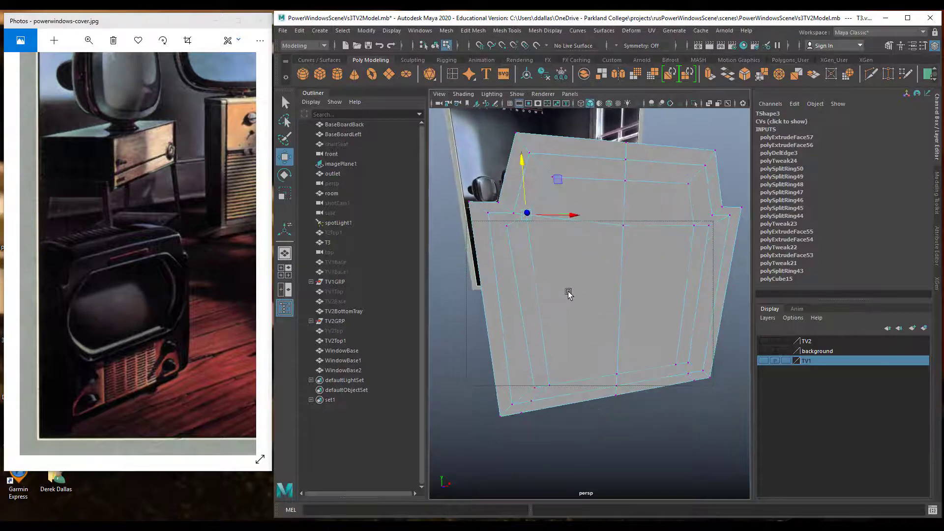
{"action": "left_click", "coordinate": [553, 382]}
{"action": "left_click", "coordinate": [531, 386]}
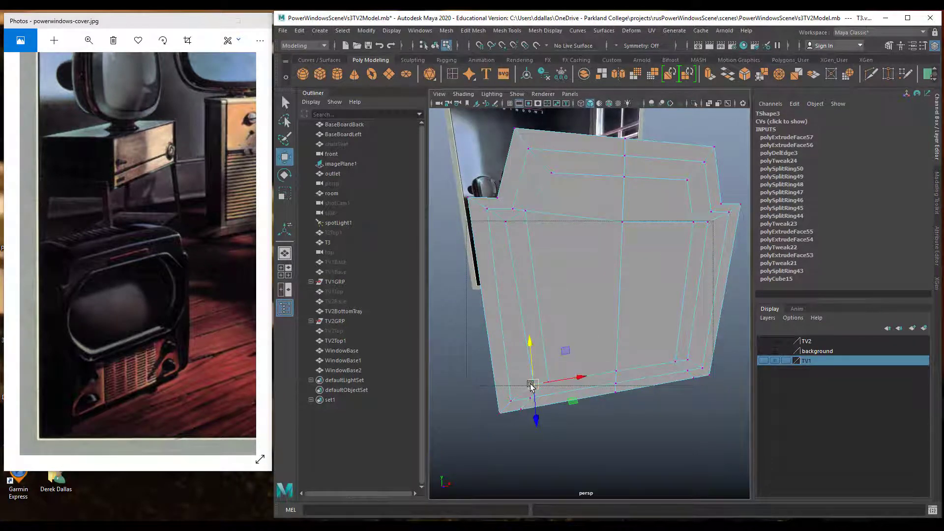
{"action": "mouse_move", "coordinate": [566, 357]}
{"action": "left_mouse_down", "text": "alt"}
{"action": "mouse_move", "coordinate": [600, 363]}
{"action": "mouse_move", "coordinate": [579, 369]}
{"action": "left_mouse_up", "text": "alt"}
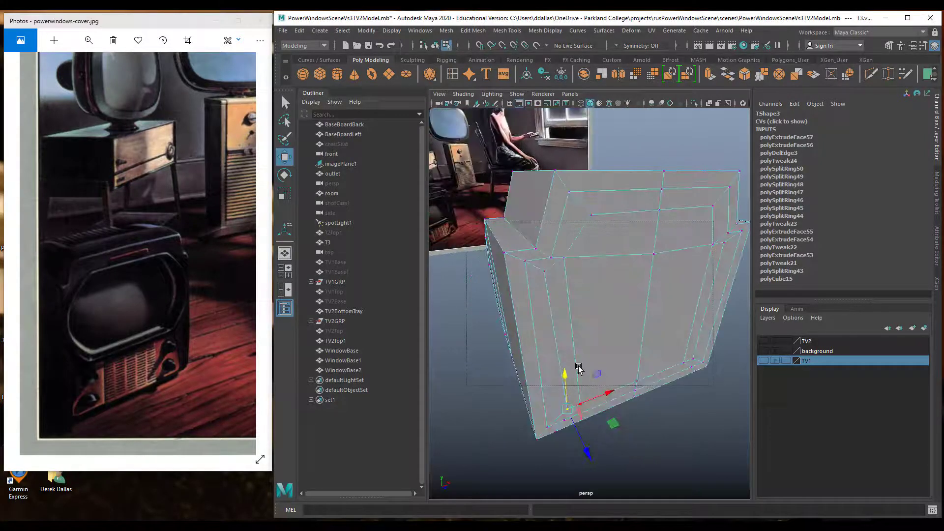
{"action": "left_click_drag", "start_coordinate": [566, 416], "coordinate": [625, 344]}
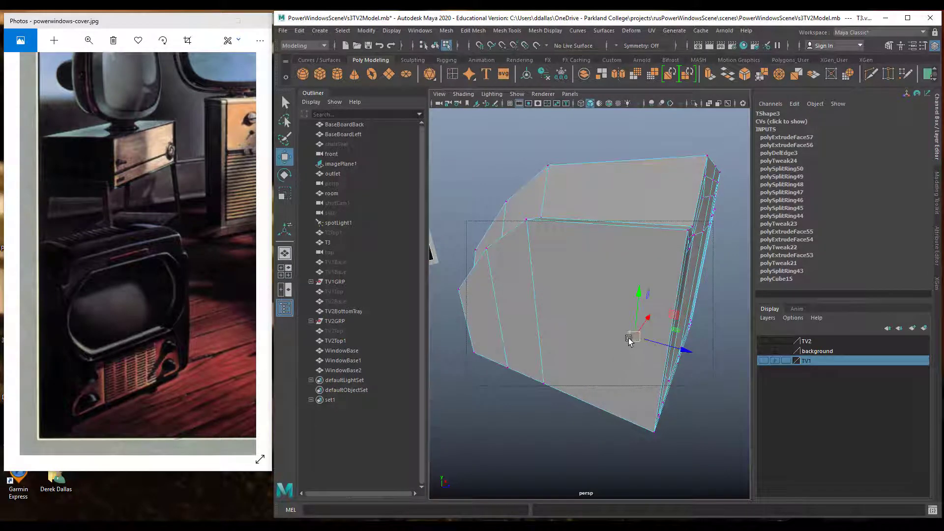
{"action": "key", "text": "ctrl+z"}
{"action": "left_click_drag", "start_coordinate": [622, 343], "coordinate": [580, 338], "text": "alt"}
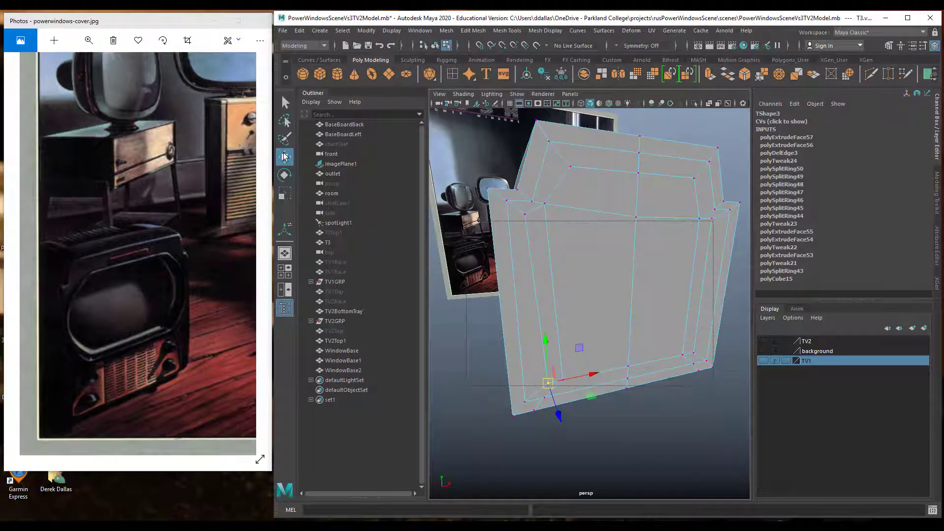
Set the Move tool's transform constraint to Surface
{"action": "double_click", "coordinate": [285, 157]}
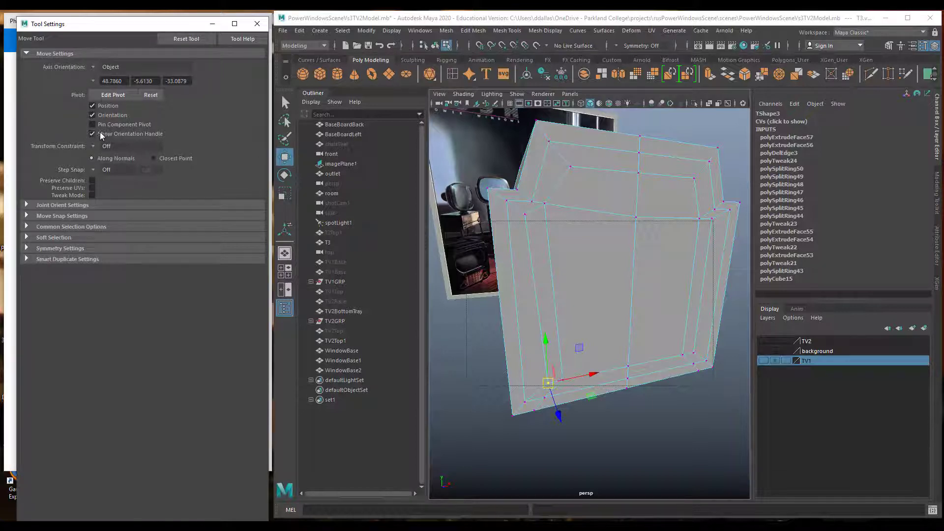
{"action": "left_click", "coordinate": [94, 147]}
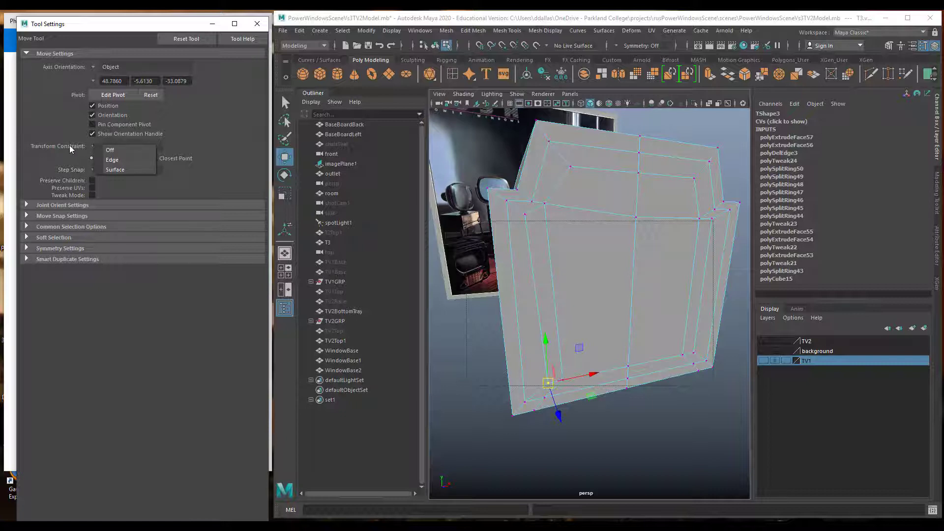
{"action": "left_click", "coordinate": [116, 169]}
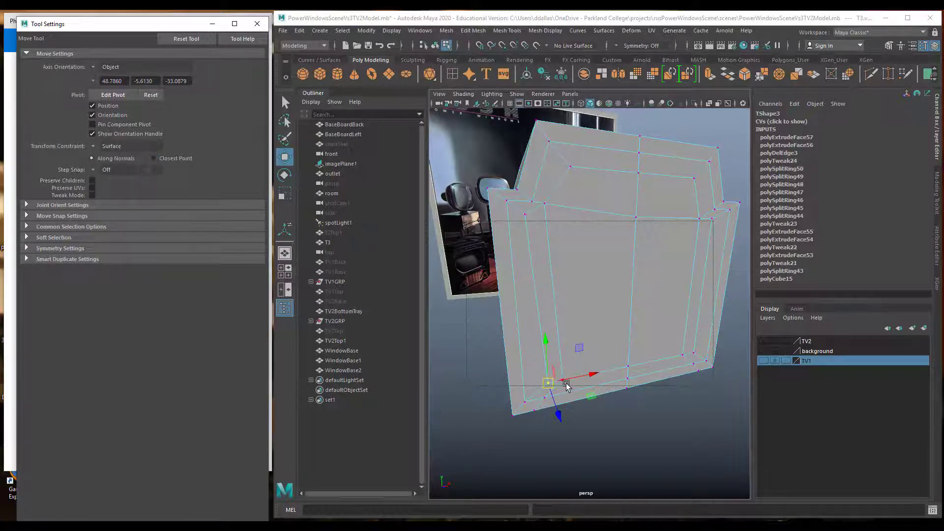
Slide T3's lower left inner border vertex upward along the front surface and lower the inner border's centre shoulder vertex
{"action": "left_click_drag", "start_coordinate": [548, 383], "coordinate": [553, 333]}
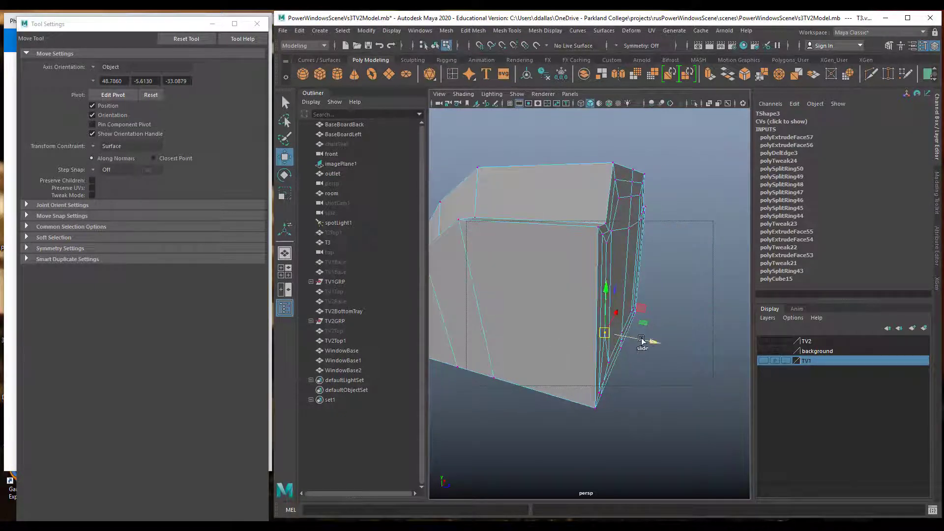
{"action": "left_click_drag", "start_coordinate": [641, 341], "coordinate": [575, 255]}
{"action": "left_click", "coordinate": [577, 227]}
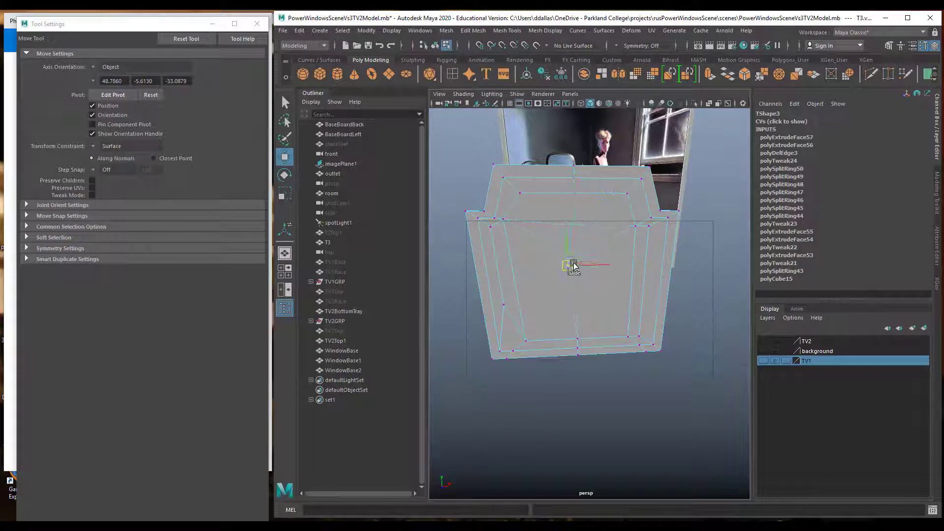
Lower the two inset border vertices below T3's left front shoulder slightly along the surface
{"action": "left_click", "coordinate": [505, 222]}
{"action": "mouse_move", "coordinate": [504, 226]}
{"action": "left_mouse_down"}
{"action": "mouse_move", "coordinate": [518, 243]}
{"action": "mouse_move", "coordinate": [507, 233]}
{"action": "mouse_move", "coordinate": [489, 252]}
{"action": "mouse_move", "coordinate": [505, 229]}
{"action": "left_mouse_up"}
{"action": "left_click", "coordinate": [490, 228]}
Slide the two lower left inset border vertices outward and up toward T3's left front edge
{"action": "left_click", "coordinate": [503, 305]}
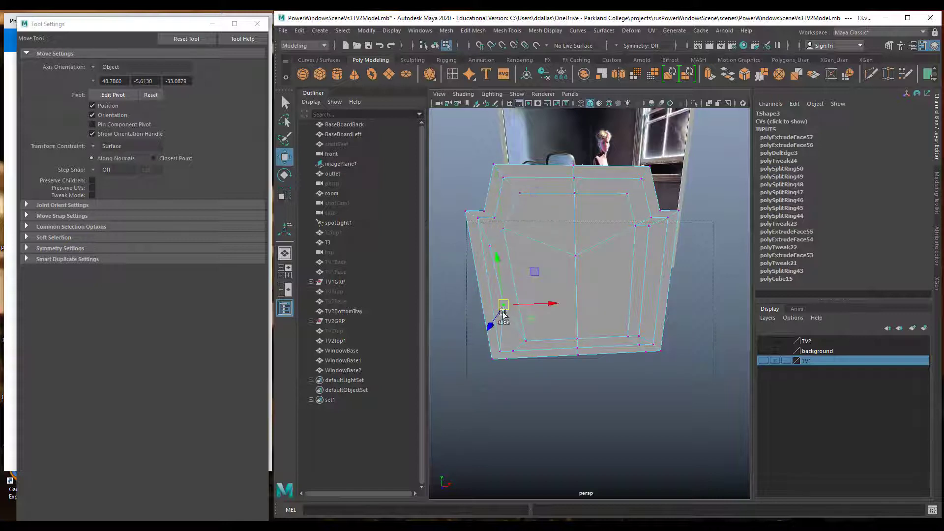
{"action": "left_click_drag", "start_coordinate": [503, 305], "coordinate": [495, 296]}
{"action": "left_click", "coordinate": [526, 341]}
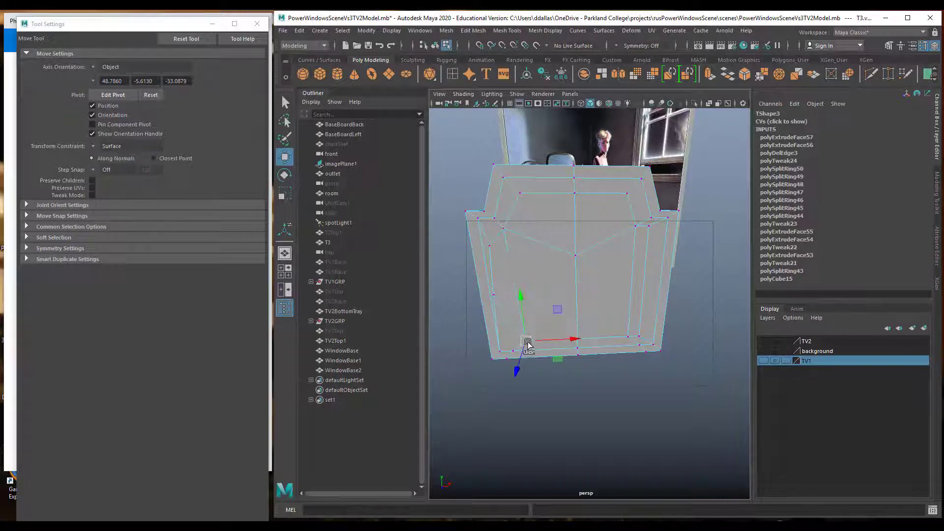
{"action": "left_click_drag", "start_coordinate": [526, 341], "coordinate": [512, 321]}
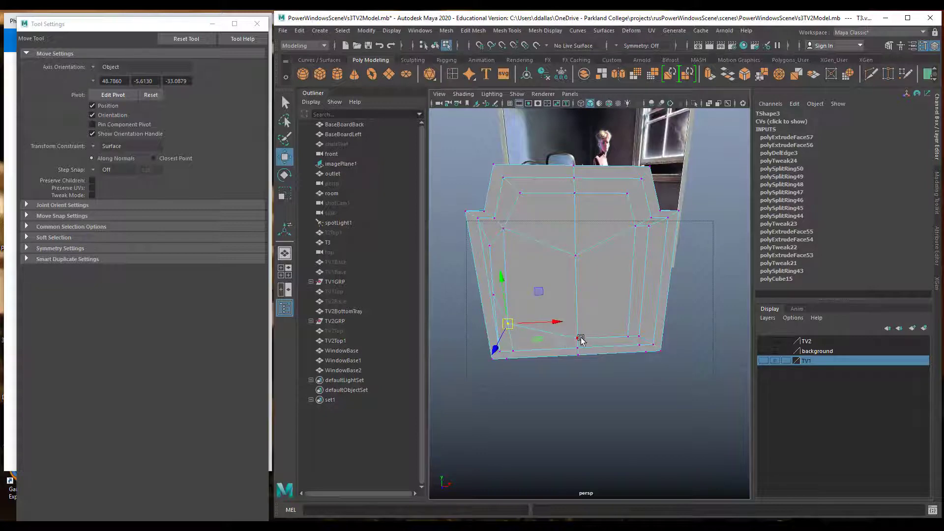
Bring the reference cover into view and raise the inner border's lower centre and lower right vertices level with its lower left vertex
{"action": "left_click", "coordinate": [212, 24]}
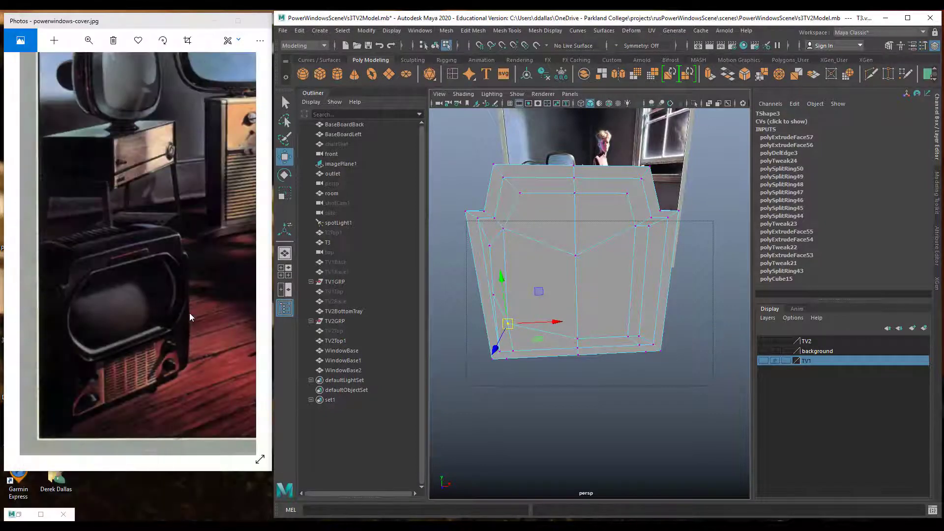
{"action": "left_click", "coordinate": [577, 340]}
{"action": "left_click_drag", "start_coordinate": [577, 339], "coordinate": [576, 321]}
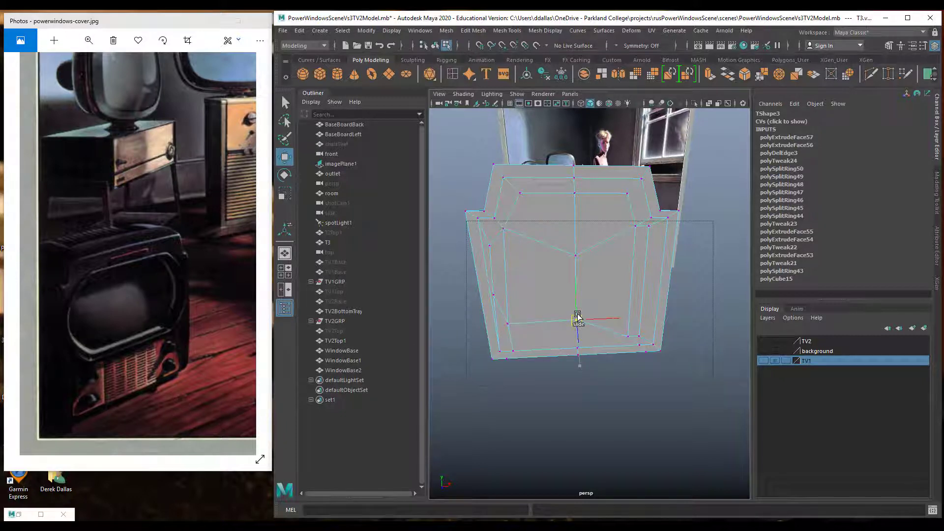
{"action": "left_click", "coordinate": [628, 336]}
{"action": "left_click_drag", "start_coordinate": [630, 289], "coordinate": [630, 273]}
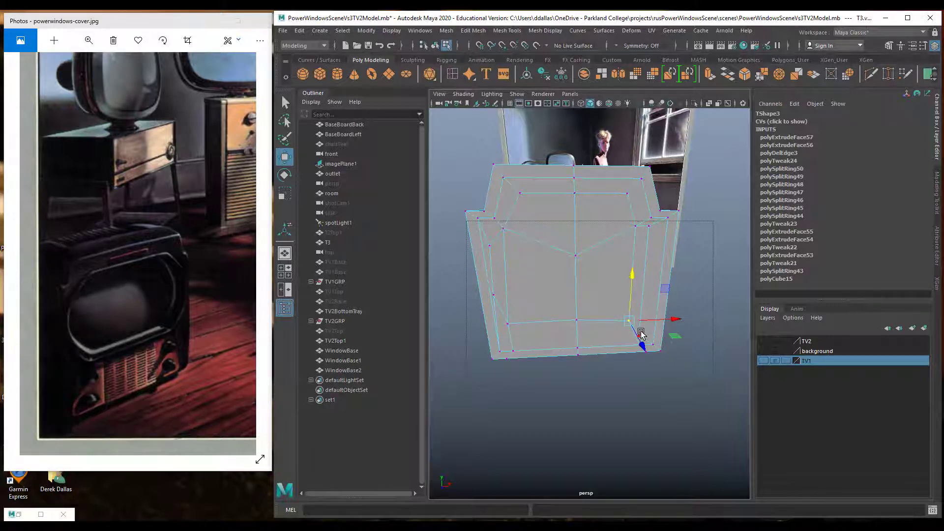
Move the neighbouring lower right border vertex up and the lower left one down, level with the inner border's bottom edge
{"action": "left_click", "coordinate": [642, 335]}
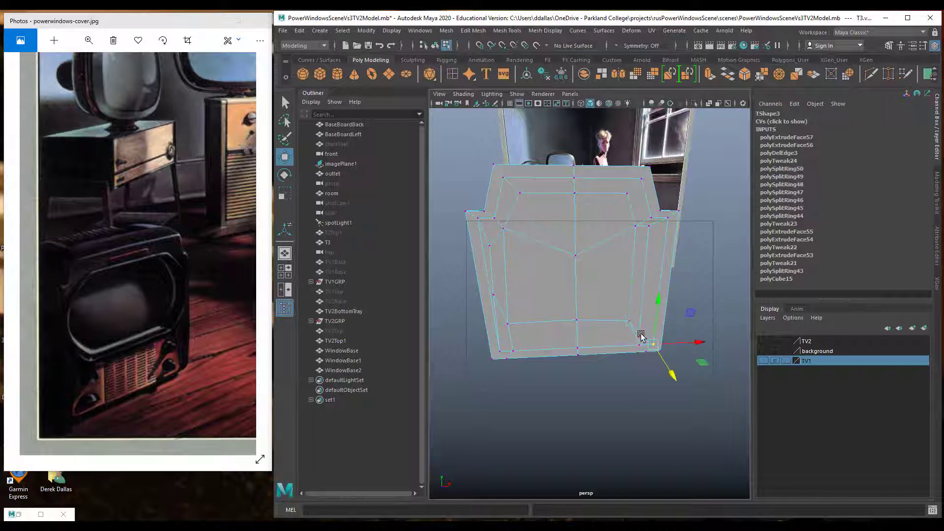
{"action": "left_click", "coordinate": [642, 338]}
{"action": "left_click_drag", "start_coordinate": [644, 294], "coordinate": [648, 278]}
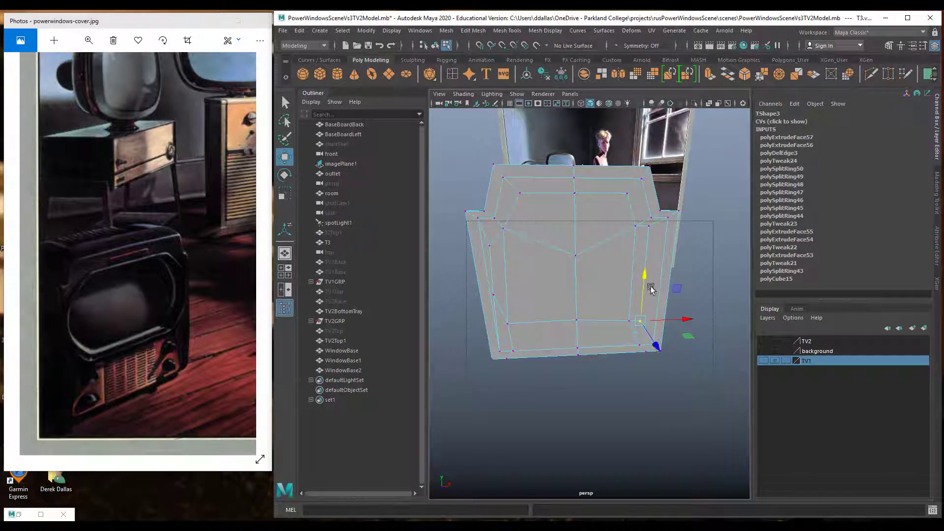
{"action": "left_click", "coordinate": [494, 298]}
{"action": "left_click_drag", "start_coordinate": [489, 253], "coordinate": [487, 282]}
Slide the innermost border's left shoulder vertex outward toward T3's left side
{"action": "left_click", "coordinate": [502, 228]}
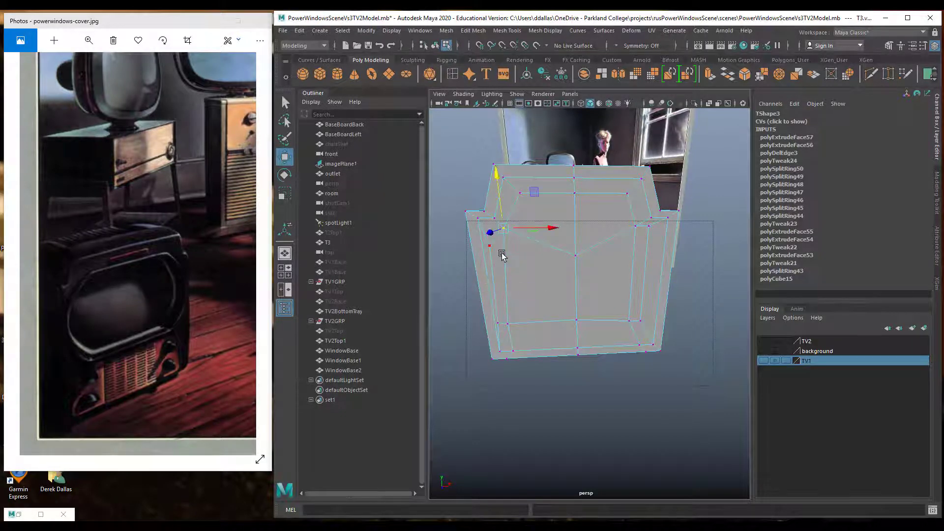
{"action": "left_click_drag", "start_coordinate": [504, 230], "coordinate": [502, 243]}
{"action": "left_click", "coordinate": [576, 255]}
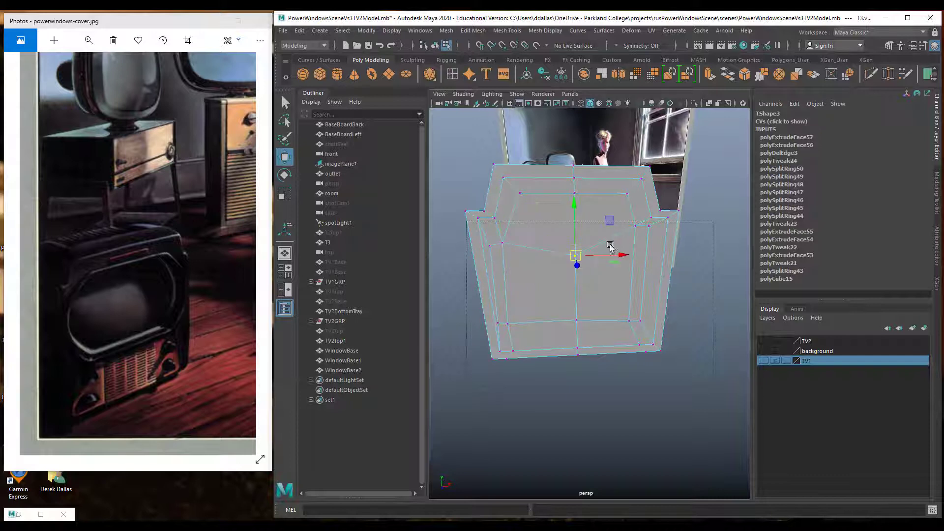
{"action": "left_click", "coordinate": [633, 229]}
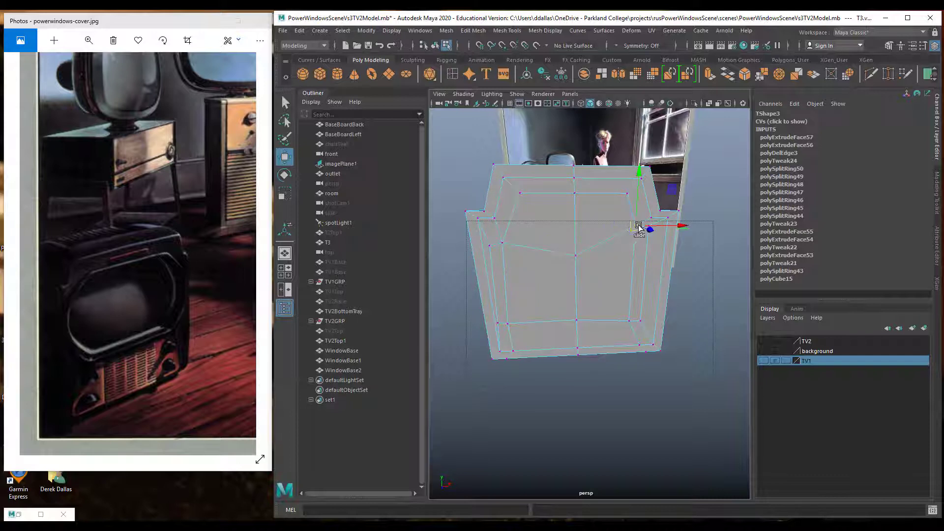
{"action": "left_click", "coordinate": [502, 243]}
{"action": "left_click_drag", "start_coordinate": [502, 243], "coordinate": [501, 230]}
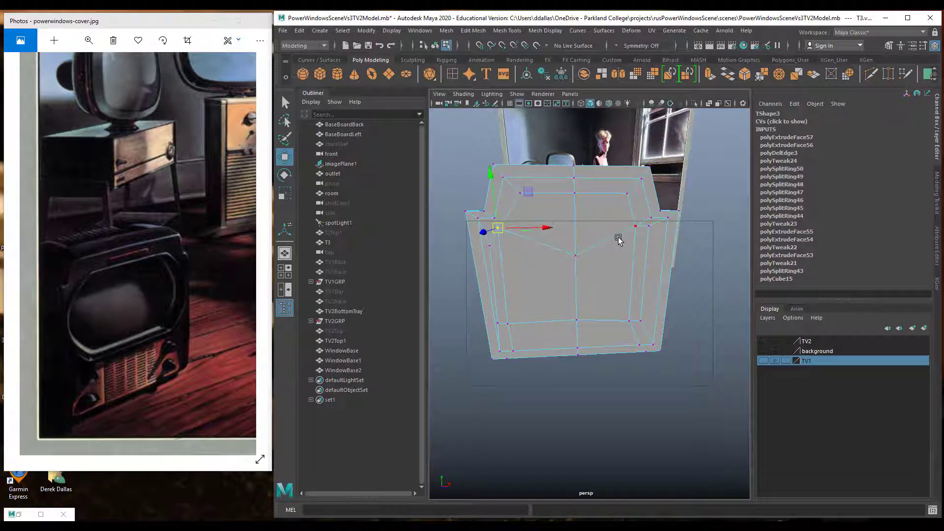
Adjust the right shoulder border vertices outward and down, and slide the innermost border's upper left vertex slightly down and outward
{"action": "mouse_move", "coordinate": [649, 231]}
{"action": "left_mouse_down", "text": "ctrl+shift"}
{"action": "mouse_move", "coordinate": [656, 261]}
{"action": "mouse_move", "coordinate": [643, 228]}
{"action": "mouse_move", "coordinate": [651, 226]}
{"action": "left_mouse_up", "text": "ctrl+shift"}
{"action": "left_click", "coordinate": [635, 226]}
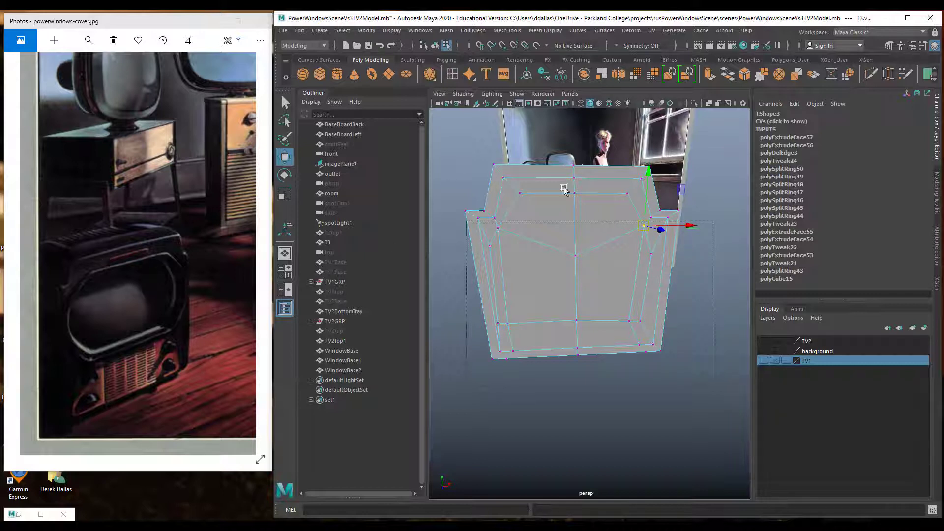
{"action": "left_click", "coordinate": [520, 193]}
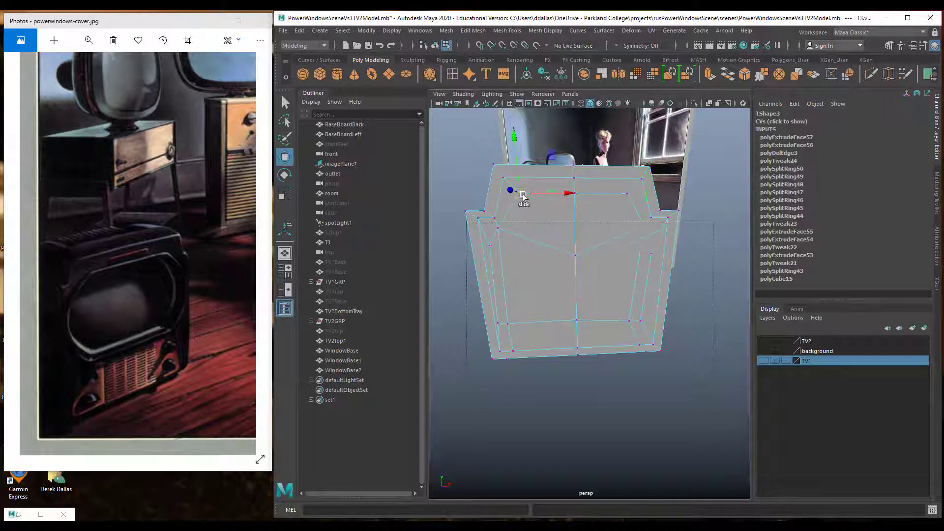
{"action": "left_click_drag", "start_coordinate": [523, 196], "coordinate": [514, 207], "text": "ctrl+shift"}
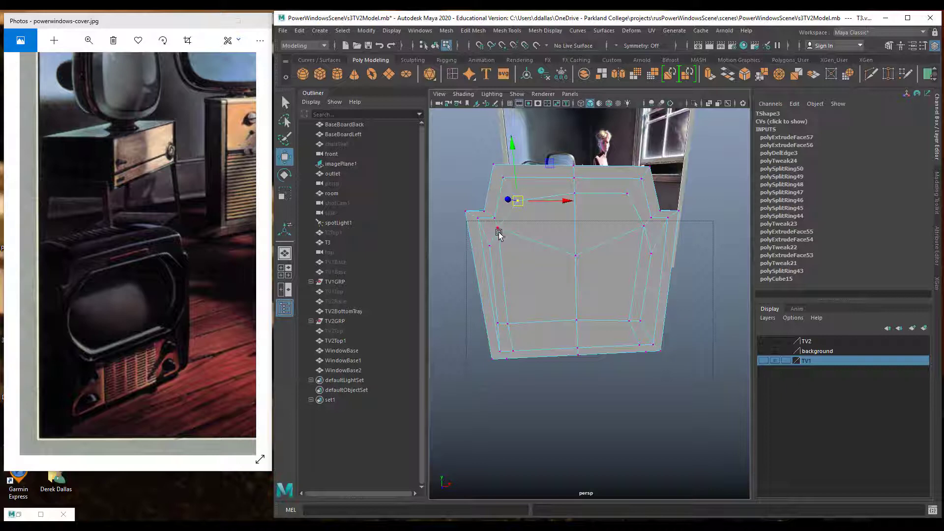
Try raising the centre vertex of T3's inner front faces, and undo the move
{"action": "left_click", "coordinate": [576, 256]}
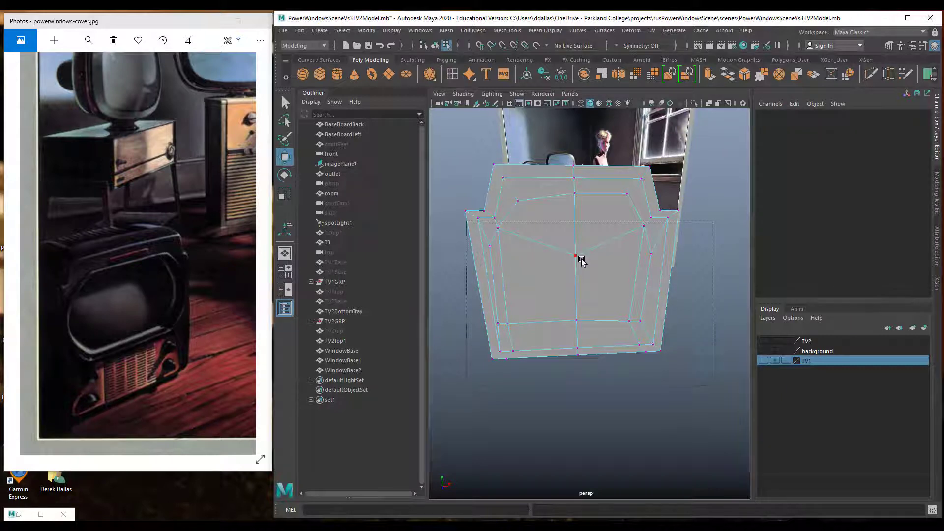
{"action": "left_click", "coordinate": [490, 248]}
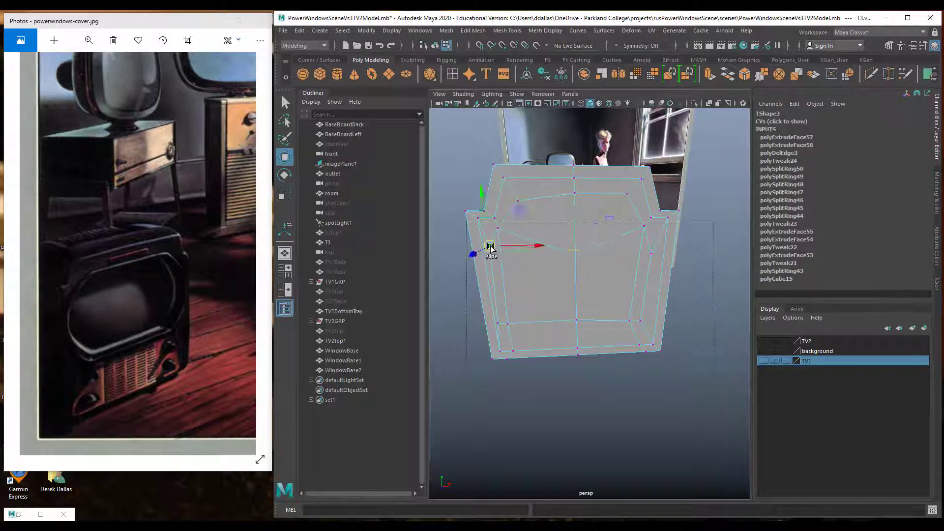
{"action": "key", "text": "ctrl+z"}
Lower the two border vertices at T3's left shoulder slightly along the front surface
{"action": "left_click", "coordinate": [491, 249]}
{"action": "mouse_move", "coordinate": [491, 250]}
{"action": "left_mouse_down", "text": "ctrl+shift"}
{"action": "mouse_move", "coordinate": [492, 261]}
{"action": "mouse_move", "coordinate": [498, 242]}
{"action": "left_mouse_up", "text": "ctrl+shift"}
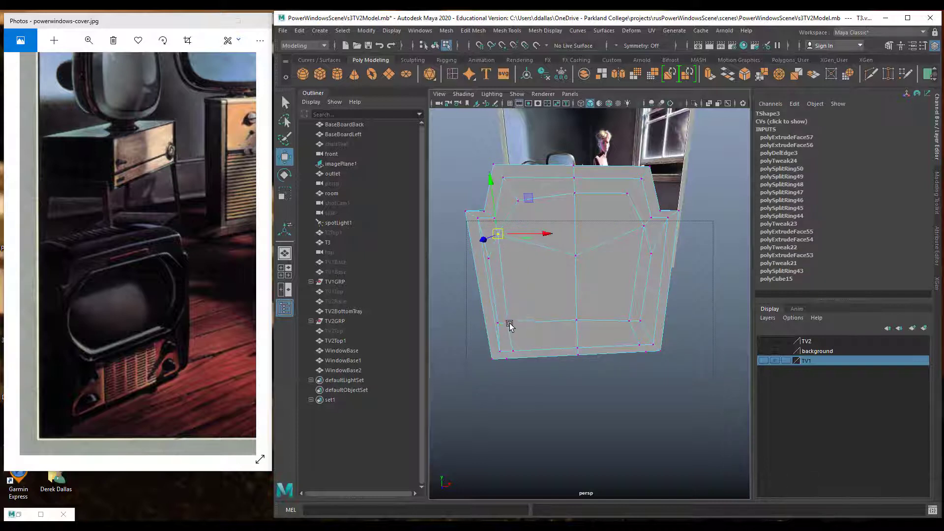
Try sliding the innermost border's lower left vertex upward, and undo the move
{"action": "left_click", "coordinate": [510, 326]}
{"action": "left_click_drag", "start_coordinate": [511, 326], "coordinate": [511, 298], "text": "ctrl+shift"}
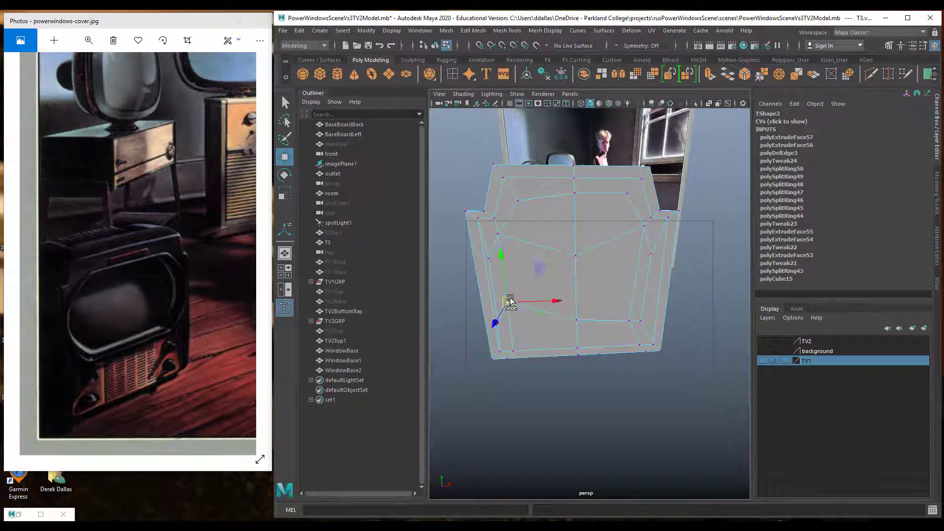
{"action": "key", "text": "ctrl+z"}
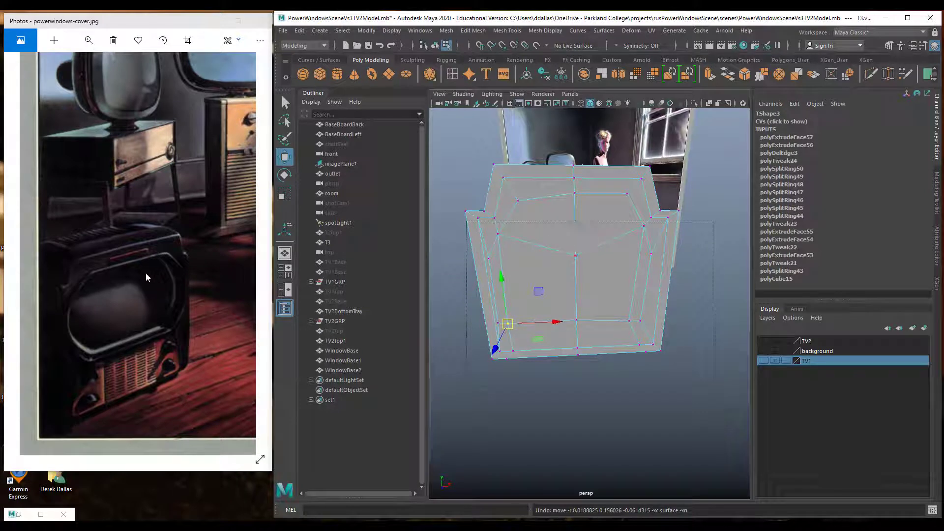
Lower the innermost border's right shoulder vertex and shift the adjacent border vertex outward to mirror the left side
{"action": "left_click", "coordinate": [644, 226]}
{"action": "left_click_drag", "start_coordinate": [645, 228], "coordinate": [657, 255], "text": "ctrl+shift"}
{"action": "left_click", "coordinate": [655, 255]}
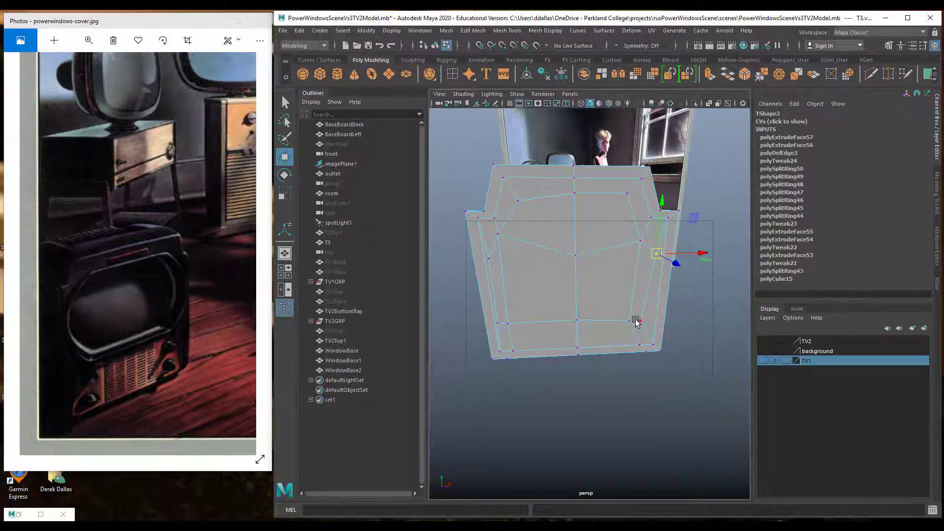
Fine-tune the lower right border vertex and the innermost lower left vertex while checking T3 in smooth preview, and restore the unsmoothed display
{"action": "left_click", "coordinate": [642, 322]}
{"action": "key", "text": "3"}
{"action": "left_click_drag", "start_coordinate": [643, 322], "coordinate": [644, 324], "text": "ctrl+shift"}
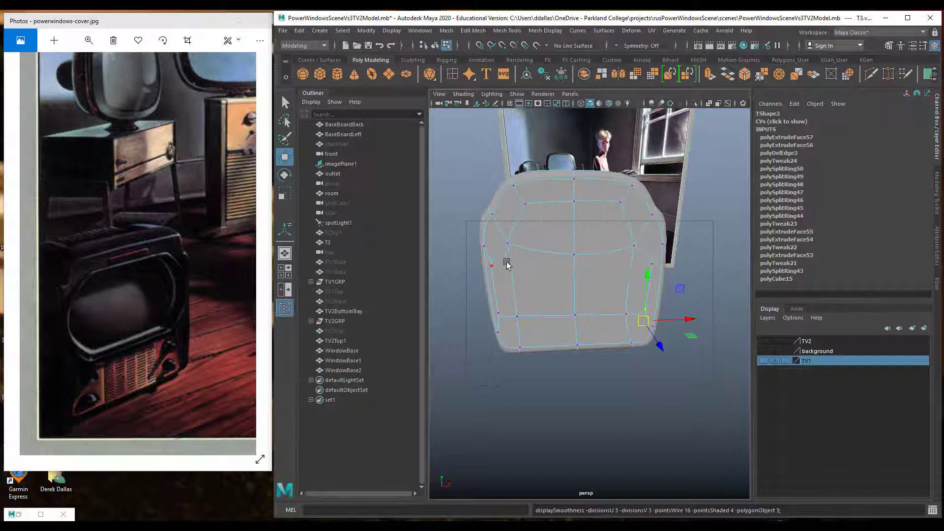
{"action": "left_click", "coordinate": [516, 319]}
{"action": "left_click_drag", "start_coordinate": [516, 319], "coordinate": [517, 324], "text": "ctrl+shift"}
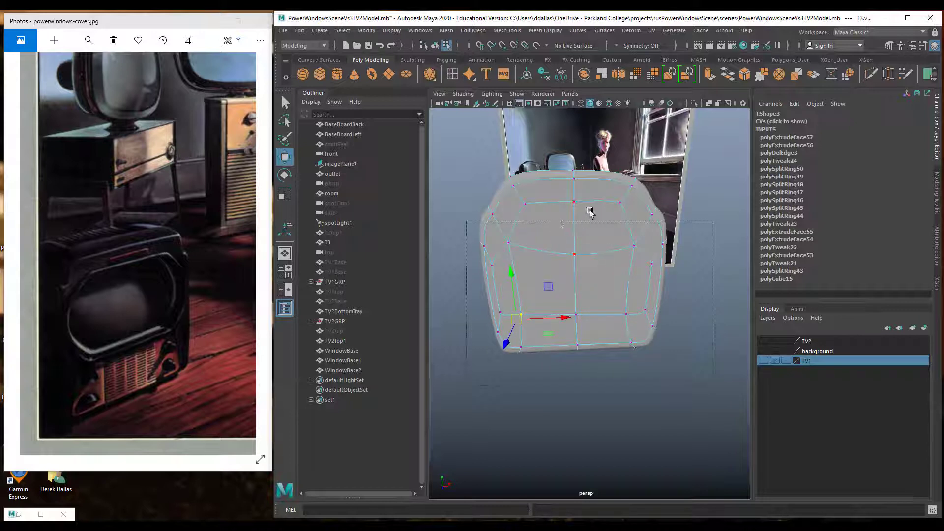
{"action": "key", "text": "1"}
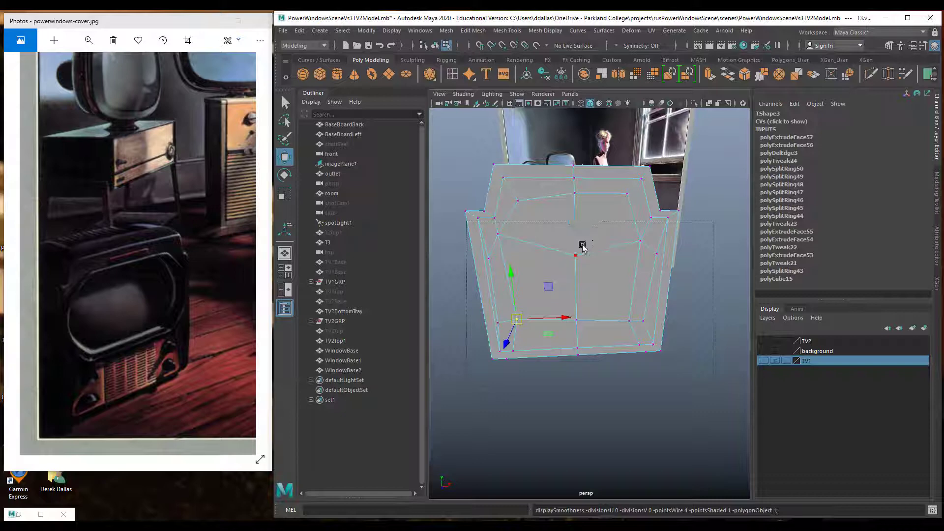
Extrude T3's four innermost front faces inward with a Local Translate Z of -0.089 to recess the screen opening
{"action": "right_click_drag", "start_coordinate": [552, 234], "coordinate": [556, 253]}
{"action": "left_click", "coordinate": [560, 231]}
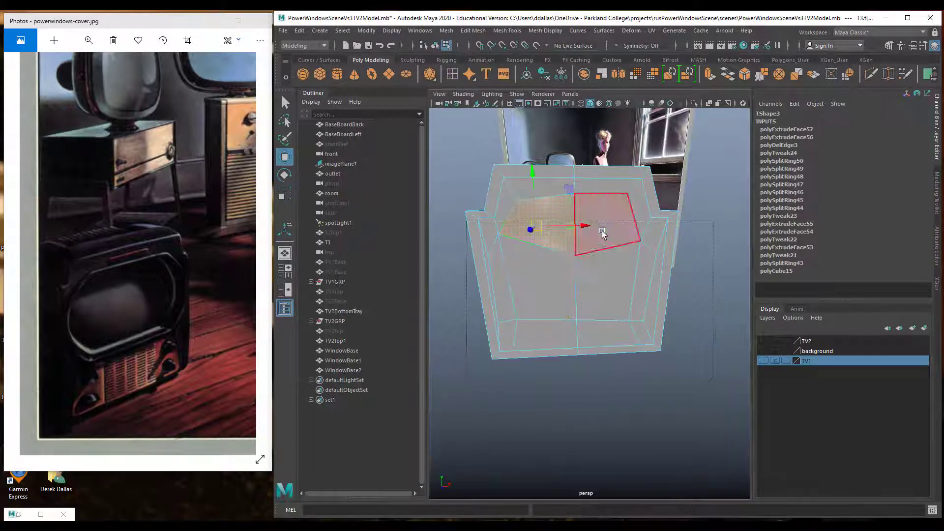
{"action": "left_click", "coordinate": [606, 282], "text": "shift"}
{"action": "left_click", "coordinate": [548, 282], "text": "shift"}
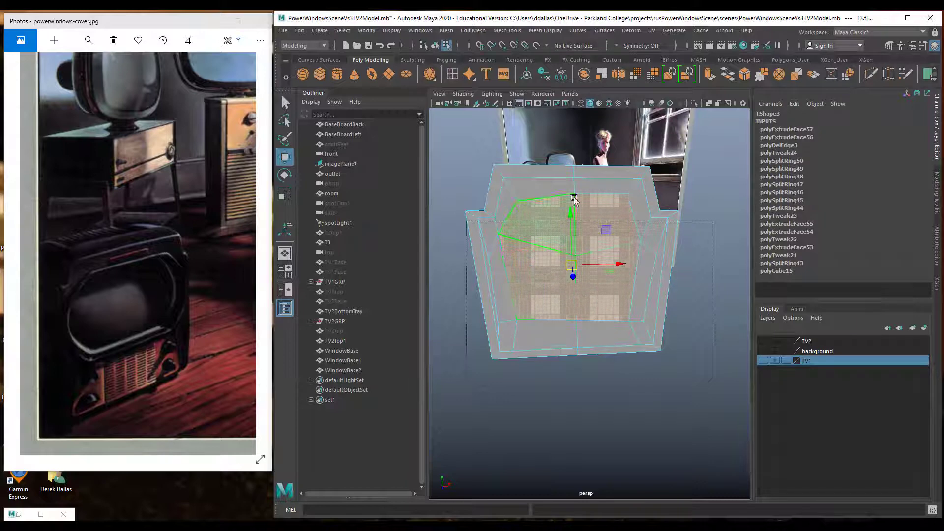
{"action": "left_click", "coordinate": [710, 74]}
{"action": "left_click_drag", "start_coordinate": [596, 291], "coordinate": [635, 296], "text": "alt"}
{"action": "left_click_drag", "start_coordinate": [610, 290], "coordinate": [555, 270], "text": "alt"}
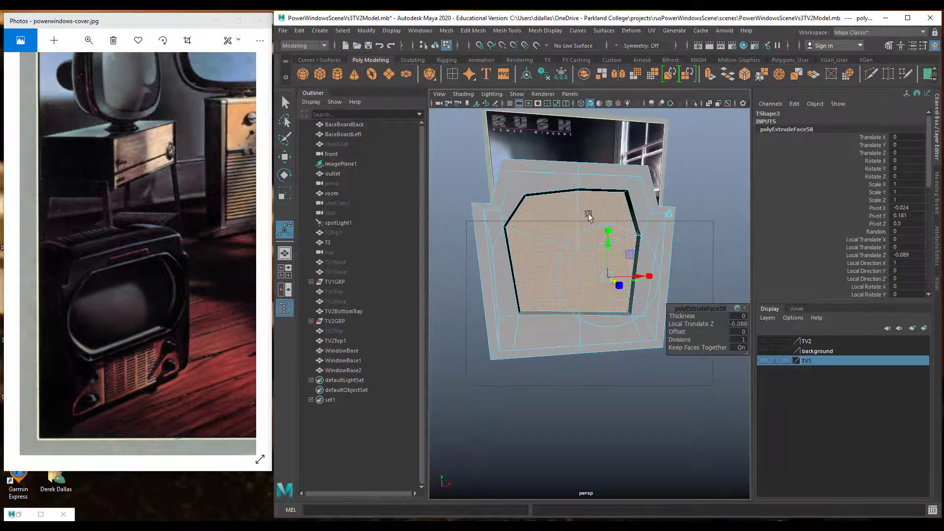
{"action": "left_click_drag", "start_coordinate": [567, 205], "coordinate": [555, 208], "text": "alt"}
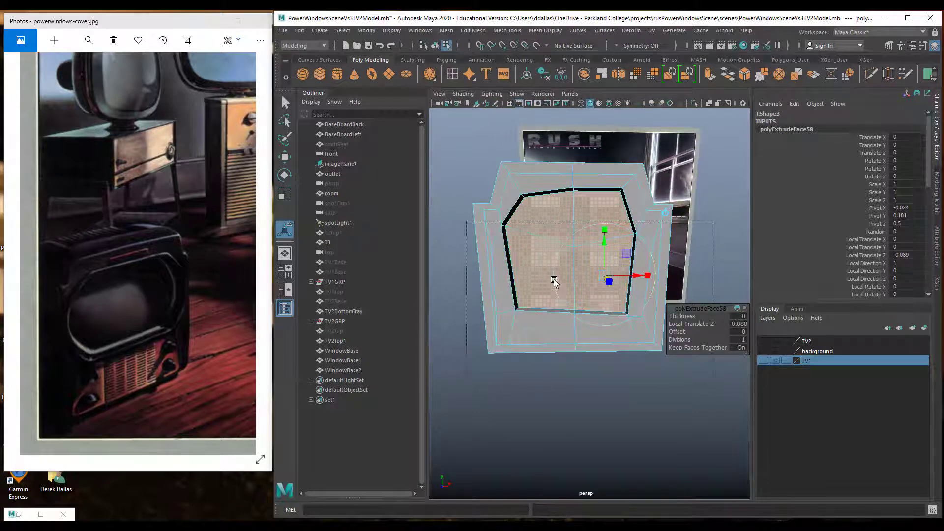
{"action": "left_click", "coordinate": [462, 178]}
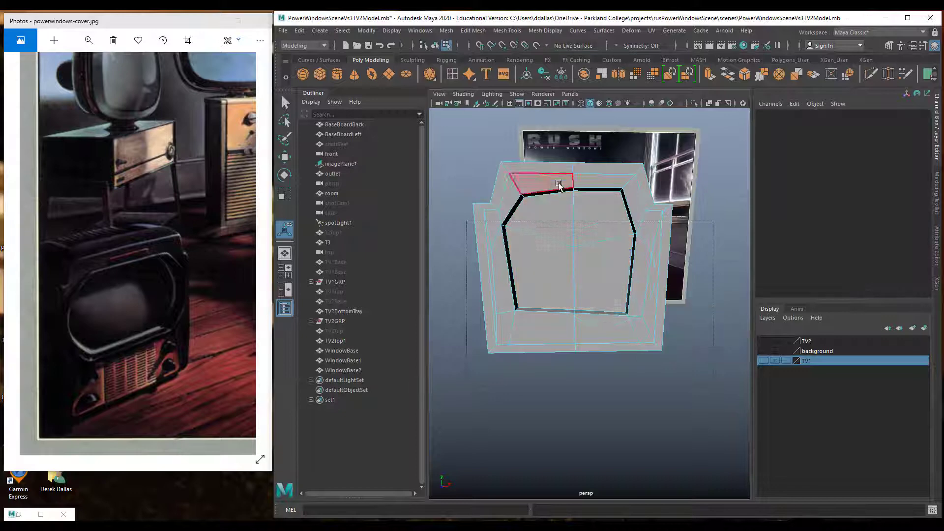
{"action": "right_click_drag", "start_coordinate": [553, 189], "coordinate": [524, 191]}
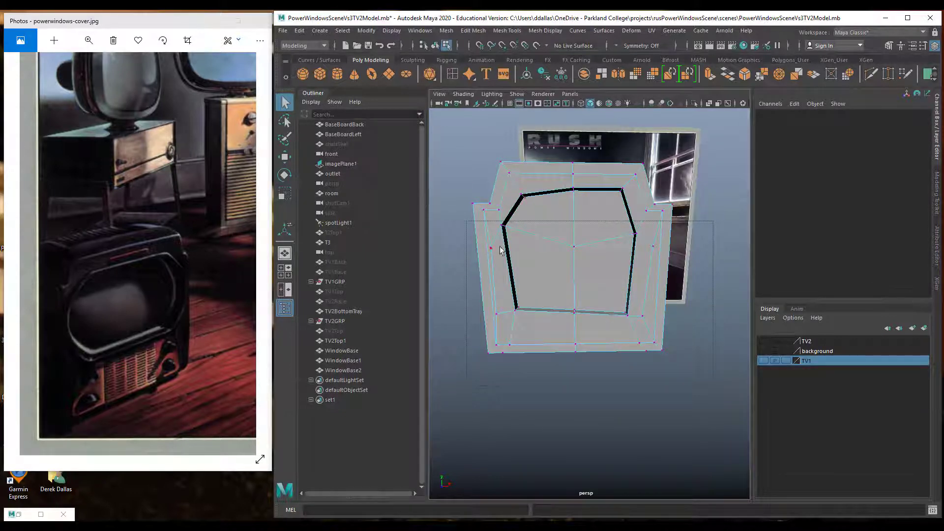
{"action": "left_click", "coordinate": [516, 313]}
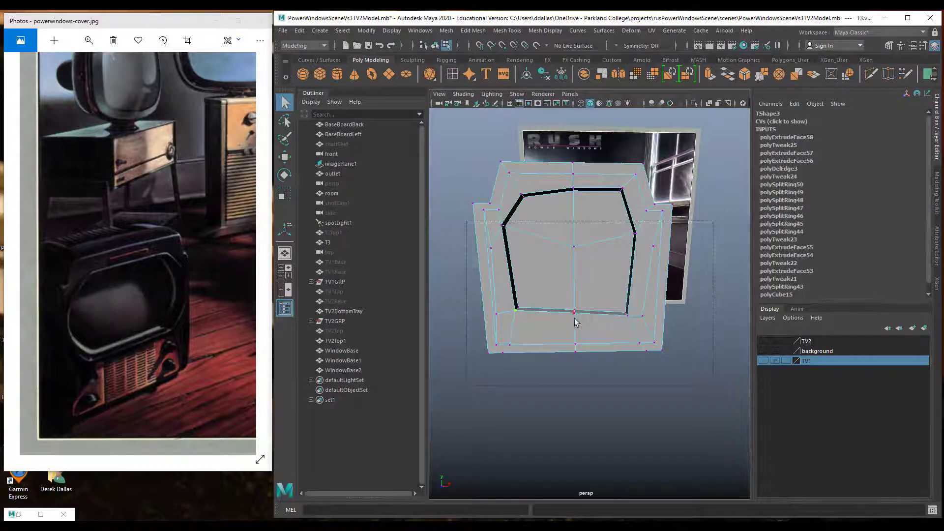
{"action": "left_click", "coordinate": [575, 314], "text": "shift"}
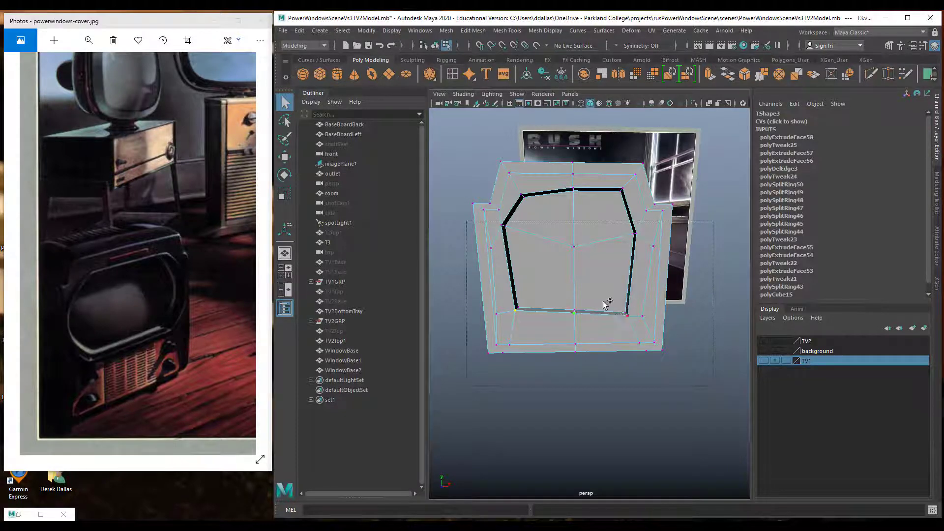
Select the two lower ledge faces of T3's screen recess and raise them to shorten the opening
{"action": "left_click_drag", "start_coordinate": [606, 303], "coordinate": [529, 325], "text": "alt"}
{"action": "right_click_drag", "start_coordinate": [532, 319], "coordinate": [530, 236]}
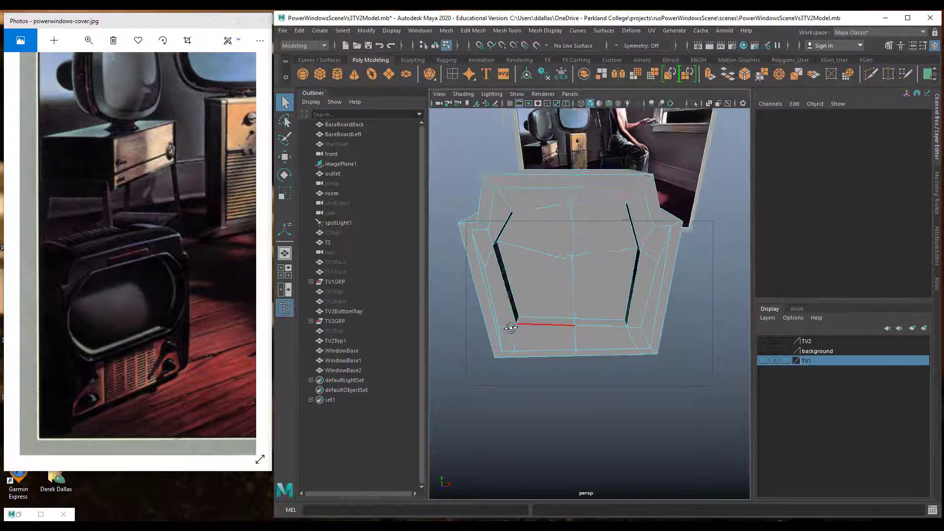
{"action": "left_click_drag", "start_coordinate": [512, 326], "coordinate": [517, 307], "text": "alt"}
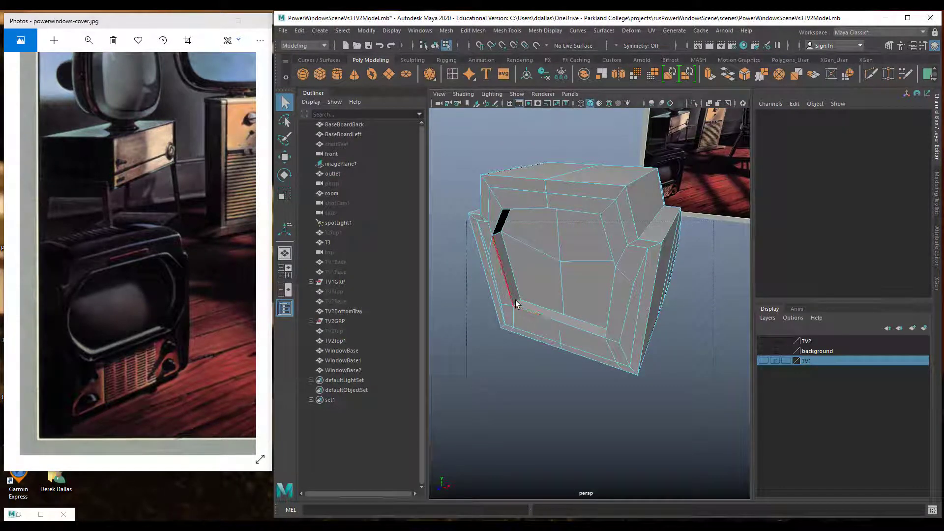
{"action": "left_click", "coordinate": [537, 311]}
{"action": "right_click_drag", "start_coordinate": [548, 313], "coordinate": [547, 238]}
{"action": "scroll", "coordinate": [520, 304], "scroll_direction": "up", "scroll_amount": 5}
{"action": "middle_click_drag", "start_coordinate": [540, 301], "coordinate": [589, 296], "text": "alt"}
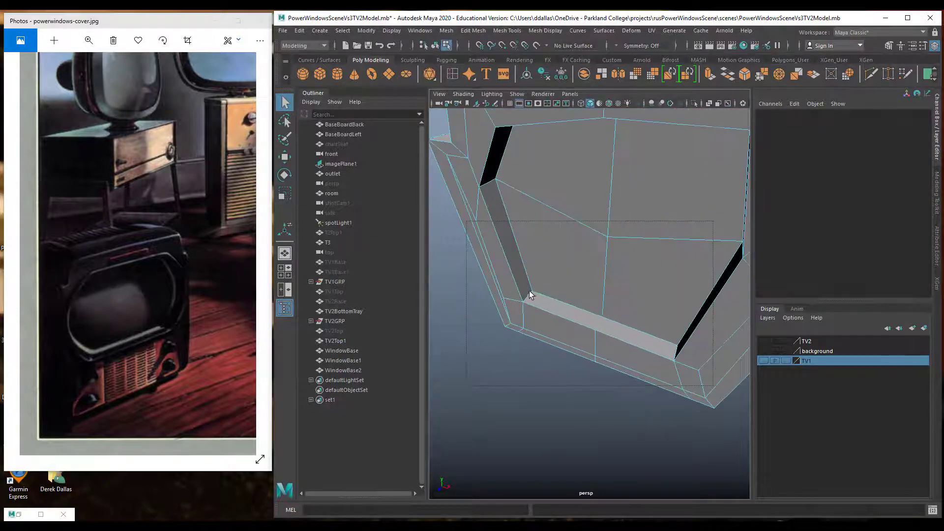
{"action": "left_click_drag", "start_coordinate": [548, 299], "coordinate": [619, 283], "text": "alt"}
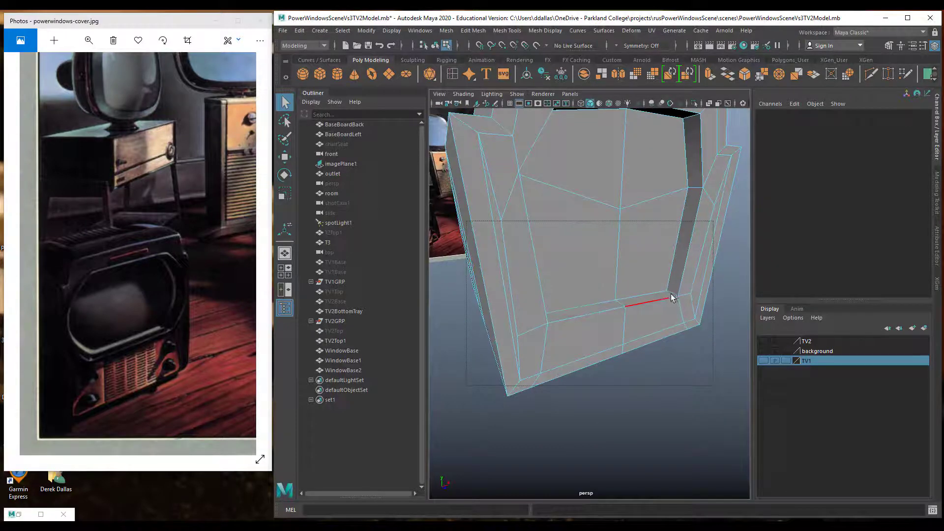
{"action": "right_click_drag", "start_coordinate": [647, 301], "coordinate": [642, 290]}
{"action": "left_click", "coordinate": [642, 301]}
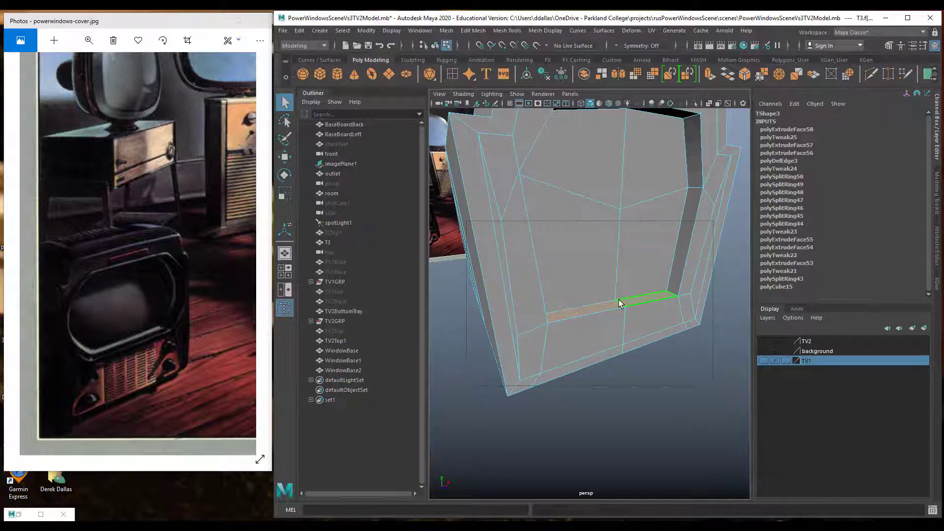
{"action": "key", "text": "w"}
{"action": "left_click_drag", "start_coordinate": [619, 248], "coordinate": [617, 208]}
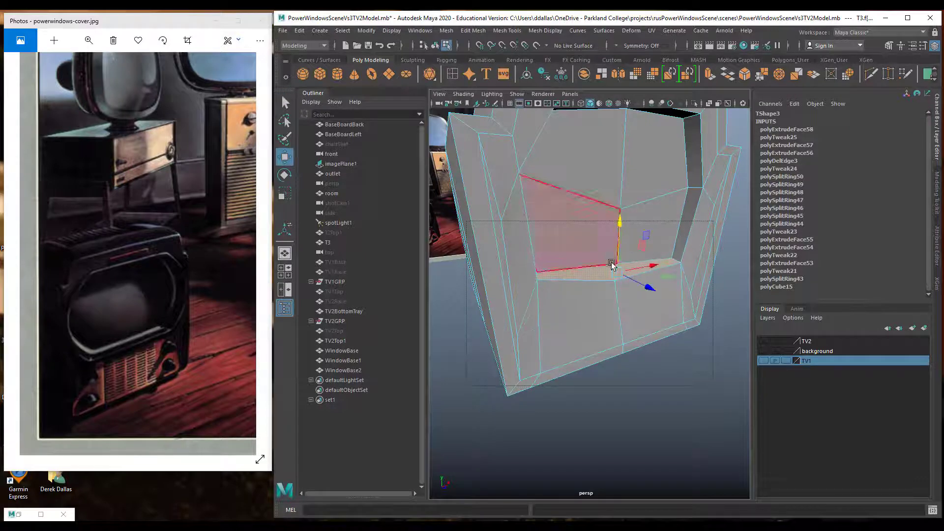
Flatten the recess's two lower ledge faces vertically with Scale, and lower them slightly
{"action": "left_click_drag", "start_coordinate": [614, 279], "coordinate": [584, 276], "text": "alt"}
{"action": "left_click_drag", "start_coordinate": [605, 224], "coordinate": [610, 233], "text": "alt"}
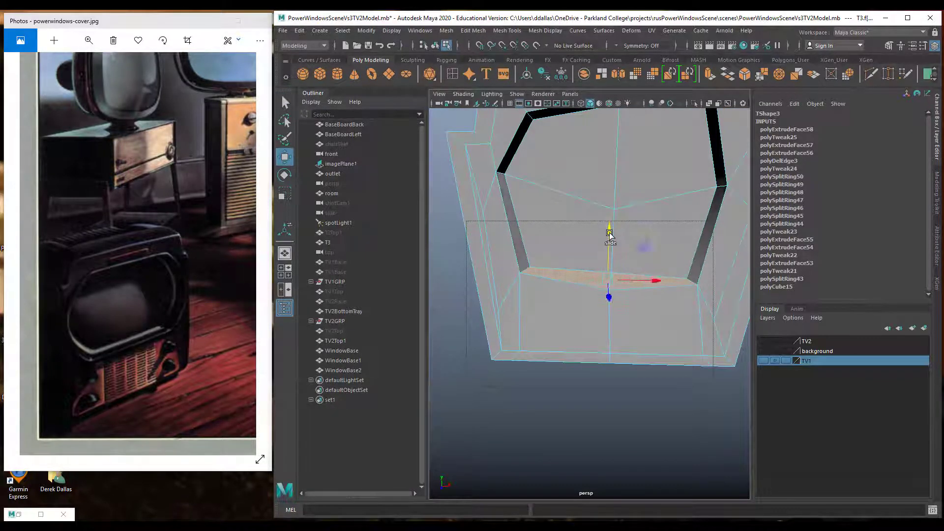
{"action": "key", "text": "r"}
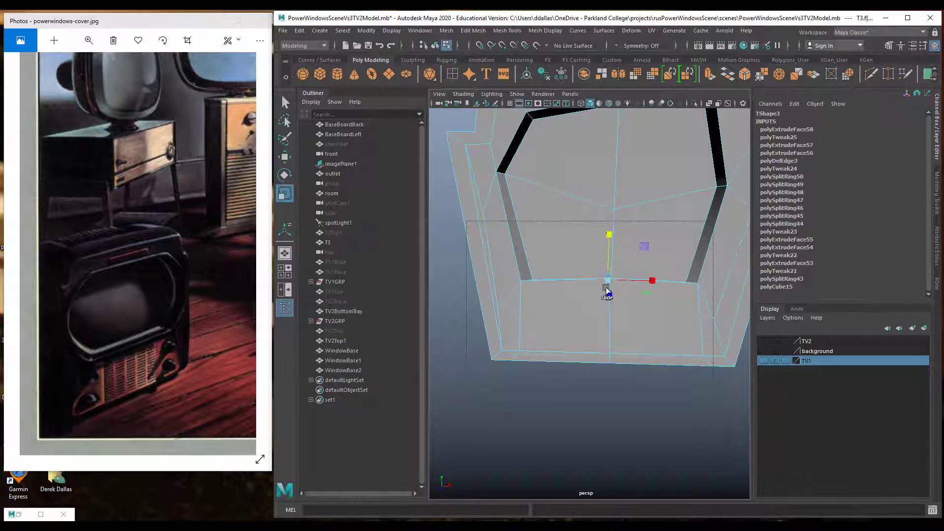
{"action": "key", "text": "w"}
{"action": "left_click_drag", "start_coordinate": [609, 239], "coordinate": [622, 257]}
{"action": "right_click_drag", "start_coordinate": [622, 257], "coordinate": [569, 222], "text": "alt"}
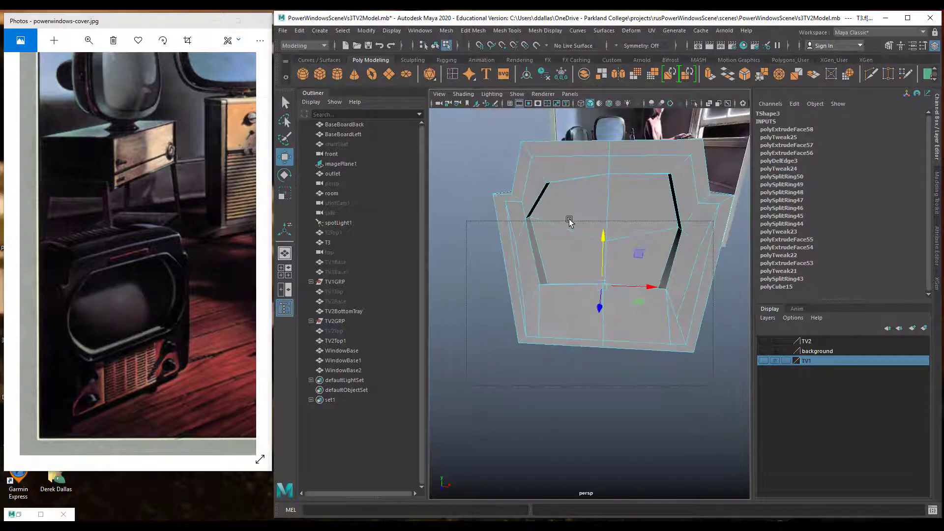
Slide the recess's left and right side corner edges downward, and lower its upper right corner edge to match the left
{"action": "left_click_drag", "start_coordinate": [570, 223], "coordinate": [527, 236], "text": "alt"}
{"action": "right_click_drag", "start_coordinate": [534, 226], "coordinate": [540, 201]}
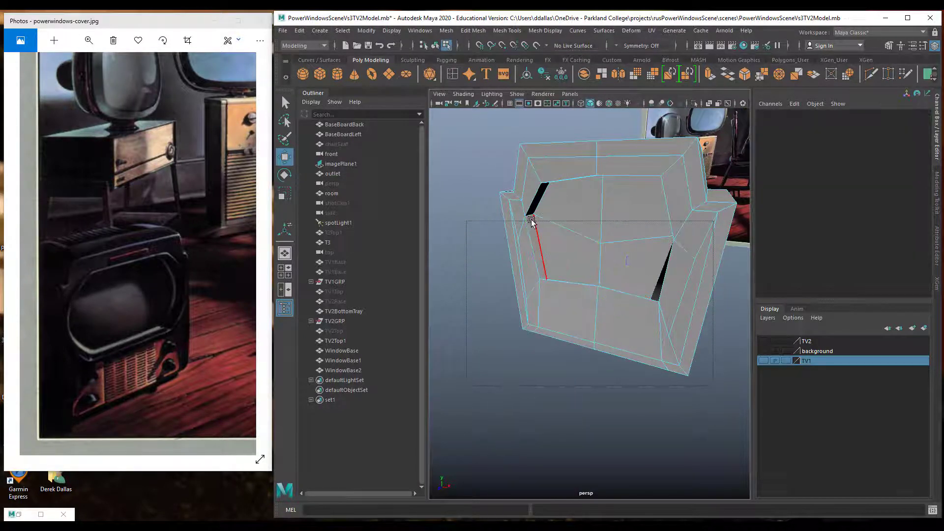
{"action": "left_click", "coordinate": [532, 222]}
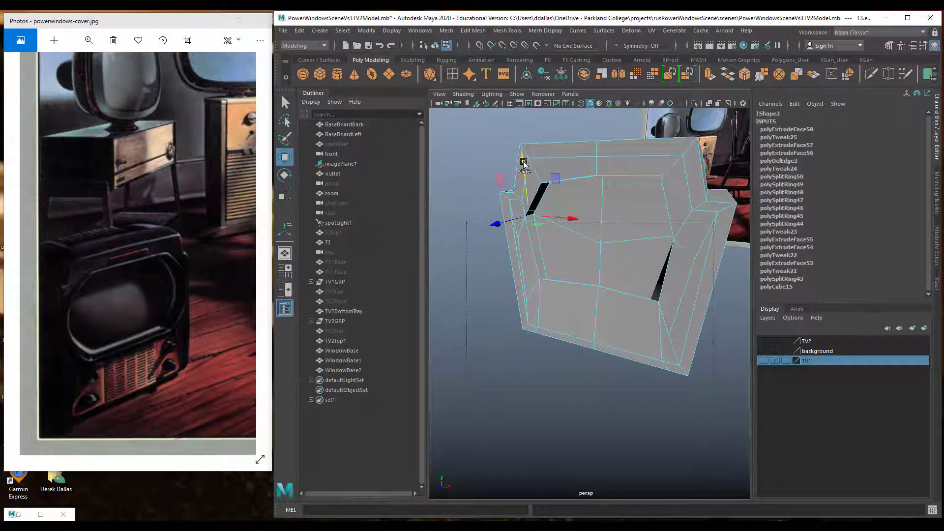
{"action": "left_click_drag", "start_coordinate": [524, 162], "coordinate": [525, 185], "text": "ctrl+shift"}
{"action": "left_click_drag", "start_coordinate": [591, 220], "coordinate": [668, 218], "text": "alt"}
{"action": "left_click", "coordinate": [668, 218]}
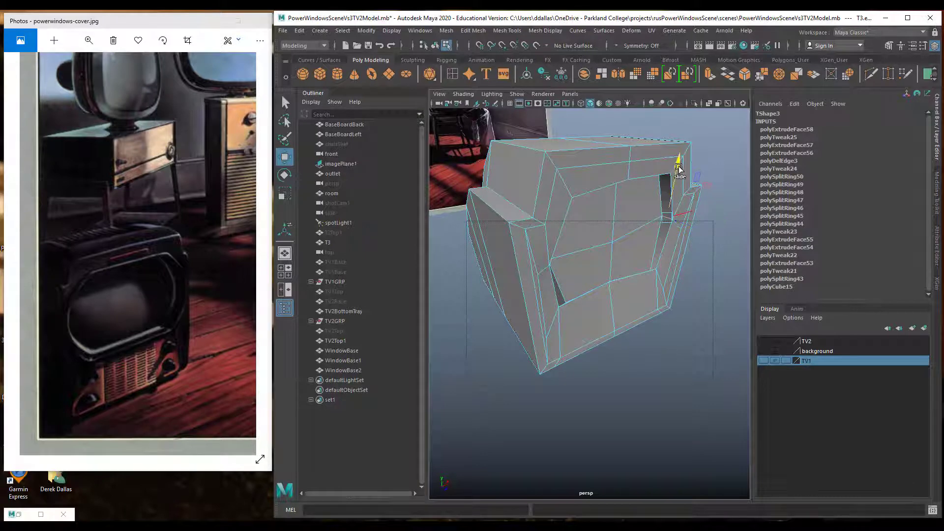
{"action": "left_click_drag", "start_coordinate": [679, 167], "coordinate": [565, 206], "text": "ctrl+shift"}
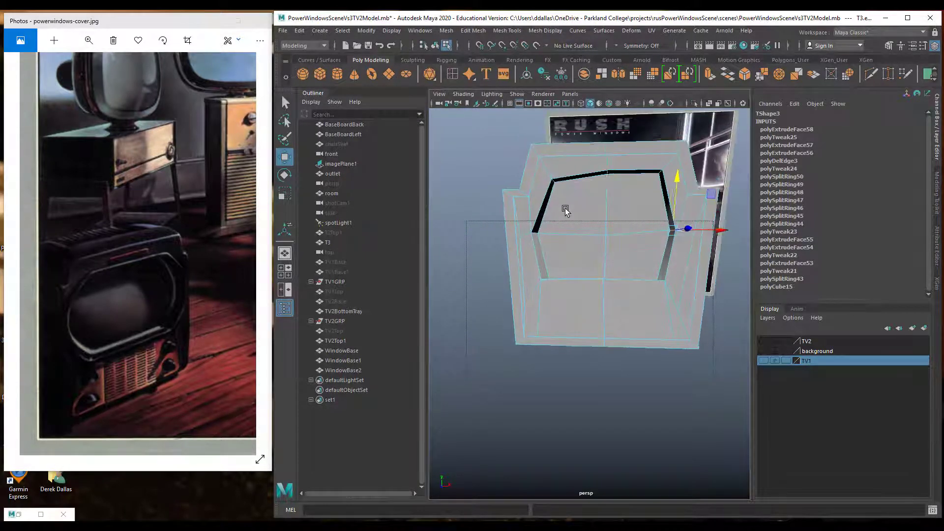
{"action": "left_click_drag", "start_coordinate": [643, 175], "coordinate": [670, 126], "text": "alt"}
{"action": "left_click_drag", "start_coordinate": [590, 188], "coordinate": [615, 180], "text": "alt"}
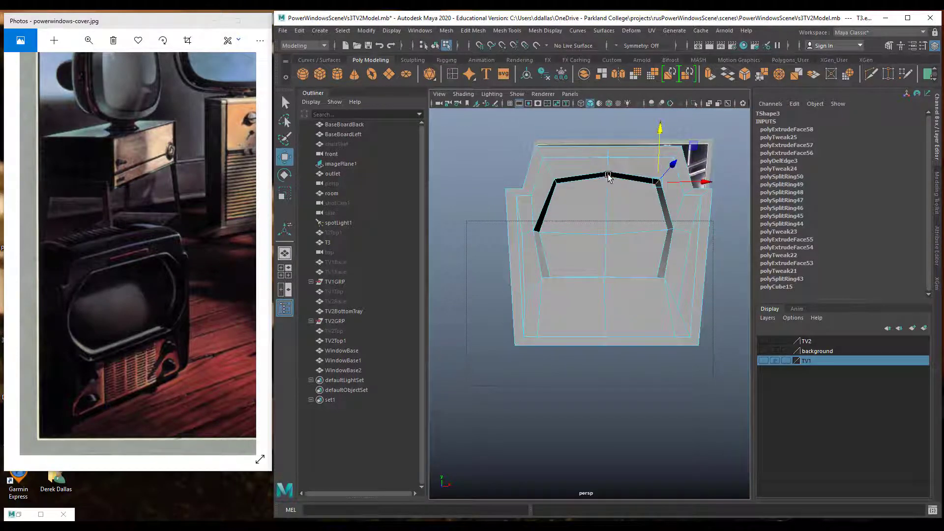
Try sliding the top centre edge of the screen recess downward, and undo the move
{"action": "left_click", "coordinate": [608, 176]}
{"action": "left_click_drag", "start_coordinate": [609, 123], "coordinate": [596, 215]}
{"action": "key", "text": "ctrl+z"}
{"action": "scroll", "coordinate": [579, 200], "scroll_direction": "up", "scroll_amount": 5}
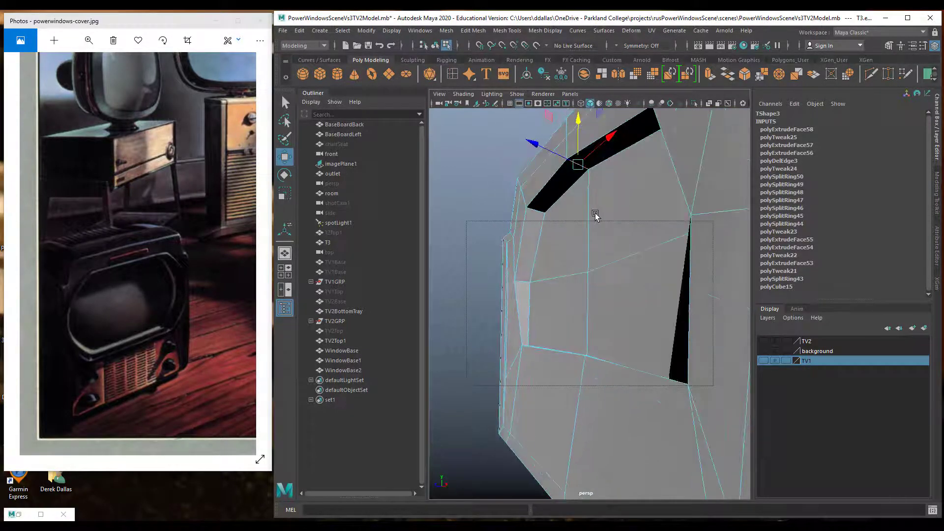
{"action": "left_click_drag", "start_coordinate": [578, 119], "coordinate": [578, 161], "text": "ctrl+shift"}
{"action": "left_click", "coordinate": [607, 194]}
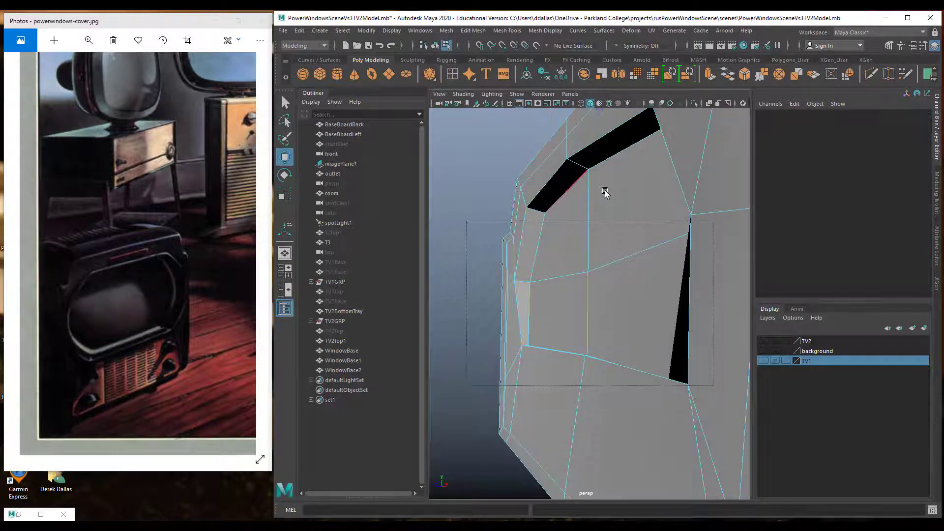
Set the Move tool's transform constraint to Off, and lower the recess's top centre edge level with its upper corners
{"action": "left_click_drag", "start_coordinate": [572, 231], "coordinate": [644, 255], "text": "alt"}
{"action": "right_click_drag", "start_coordinate": [645, 255], "coordinate": [618, 251], "text": "alt"}
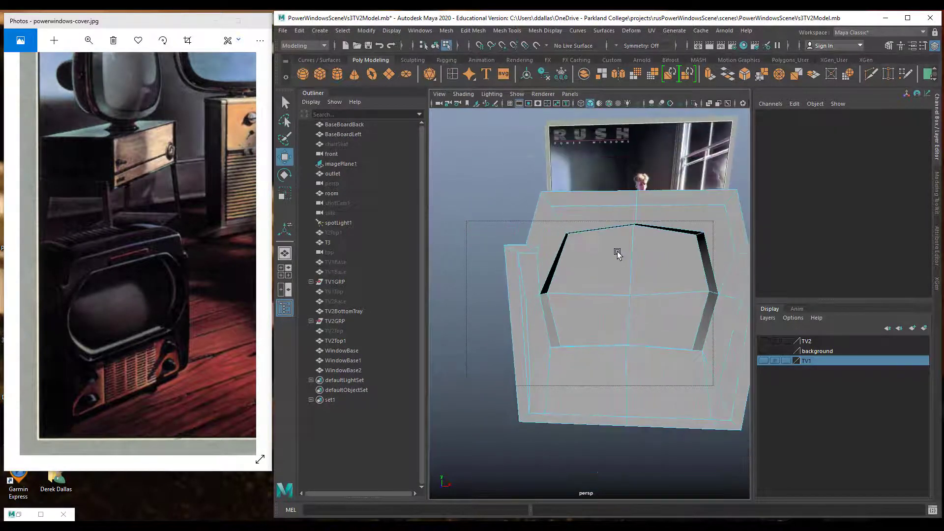
{"action": "double_click", "coordinate": [288, 160]}
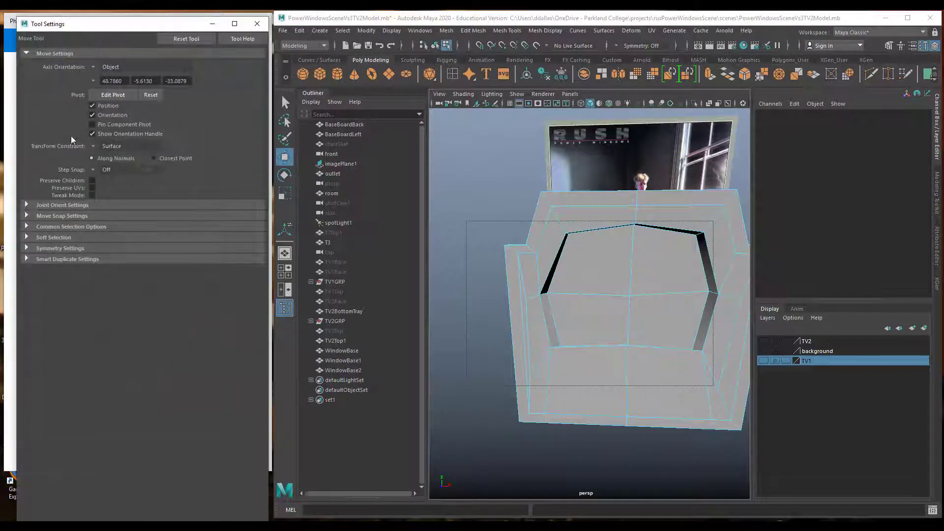
{"action": "left_click", "coordinate": [111, 146]}
{"action": "left_click", "coordinate": [118, 149]}
{"action": "left_click_drag", "start_coordinate": [634, 224], "coordinate": [592, 275], "text": "alt"}
{"action": "left_click", "coordinate": [631, 218]}
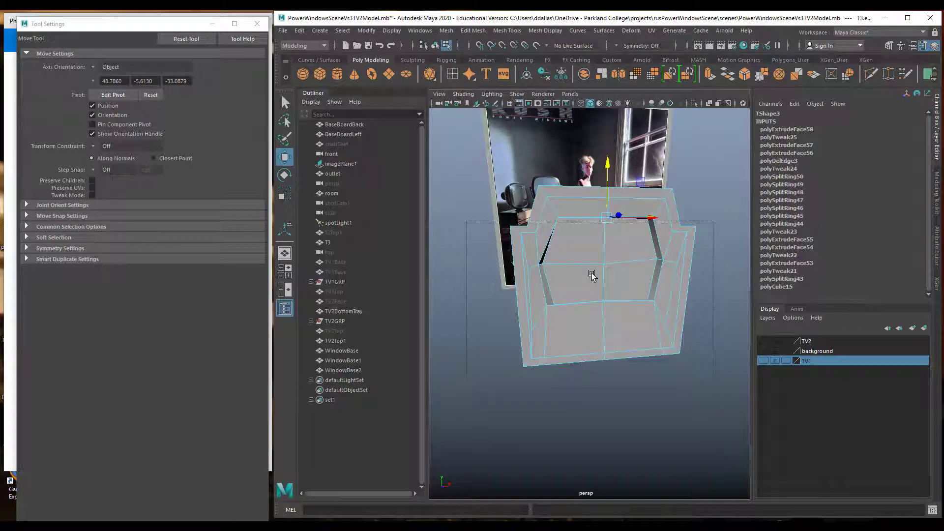
Show T3 in smooth preview and examine the recessed screen opening from several angles
{"action": "key", "text": "3"}
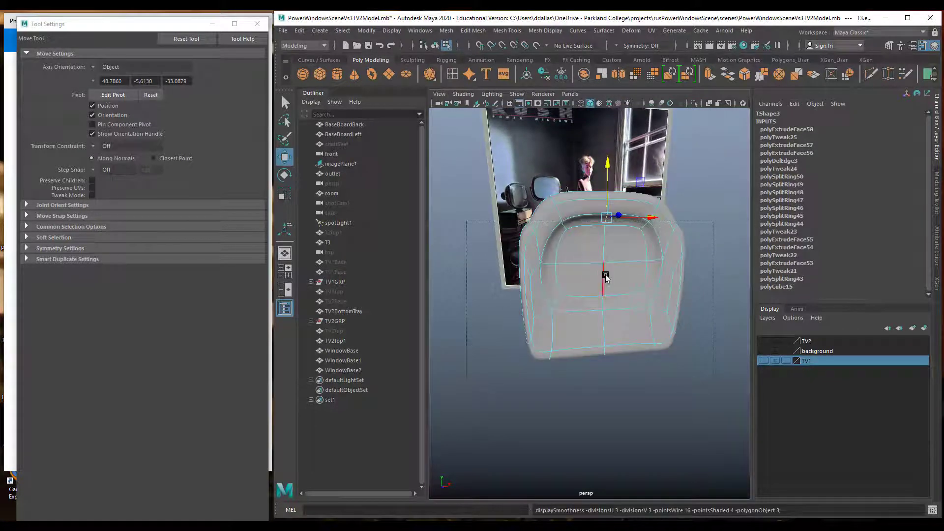
{"action": "left_click_drag", "start_coordinate": [606, 278], "coordinate": [623, 277], "text": "alt"}
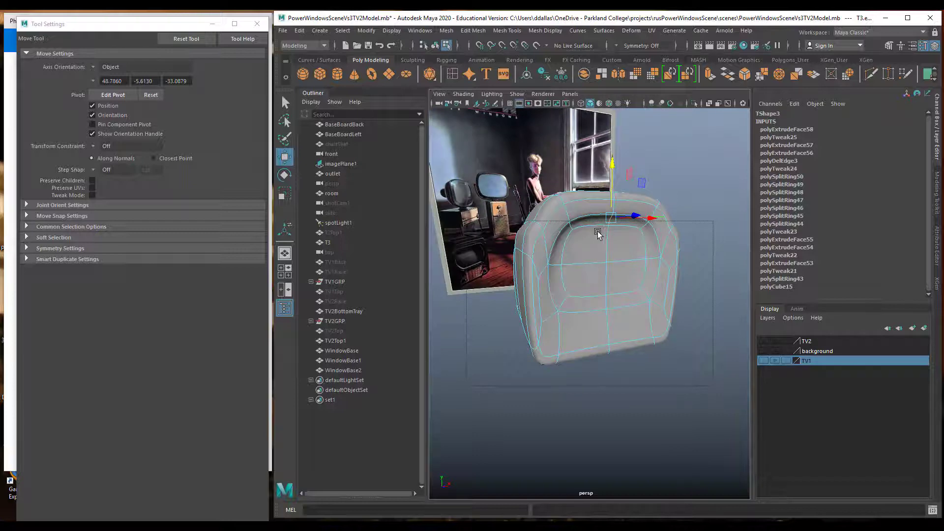
{"action": "left_click_drag", "start_coordinate": [598, 234], "coordinate": [580, 225], "text": "alt"}
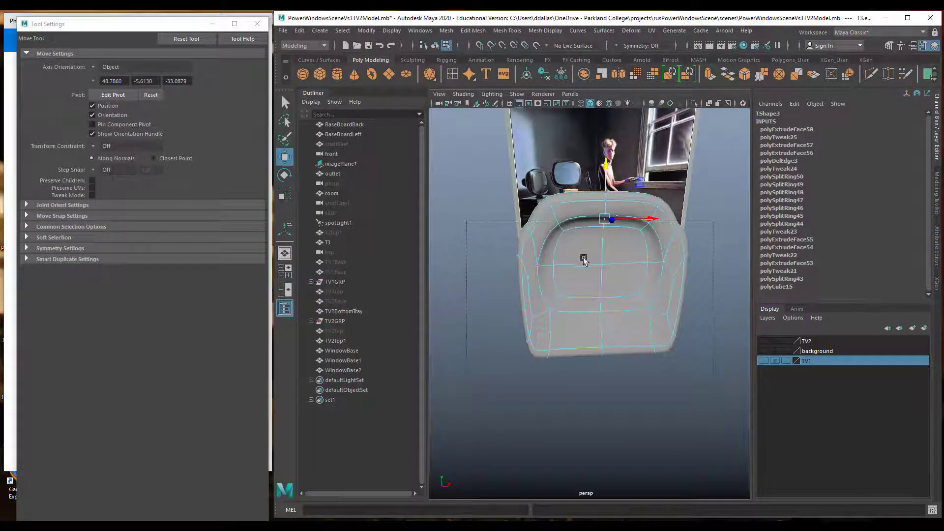
Show the T3 TV casing in smooth preview with its cage, and insert an edge loop near its front edge
{"action": "key", "text": "1"}
{"action": "left_click_drag", "start_coordinate": [578, 261], "coordinate": [644, 279], "text": "alt"}
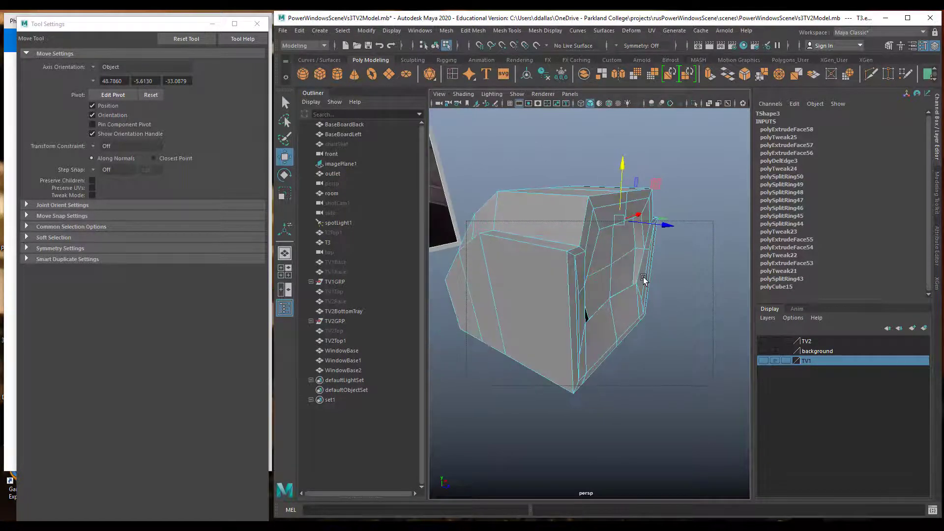
{"action": "key", "text": "3"}
{"action": "key", "text": "2"}
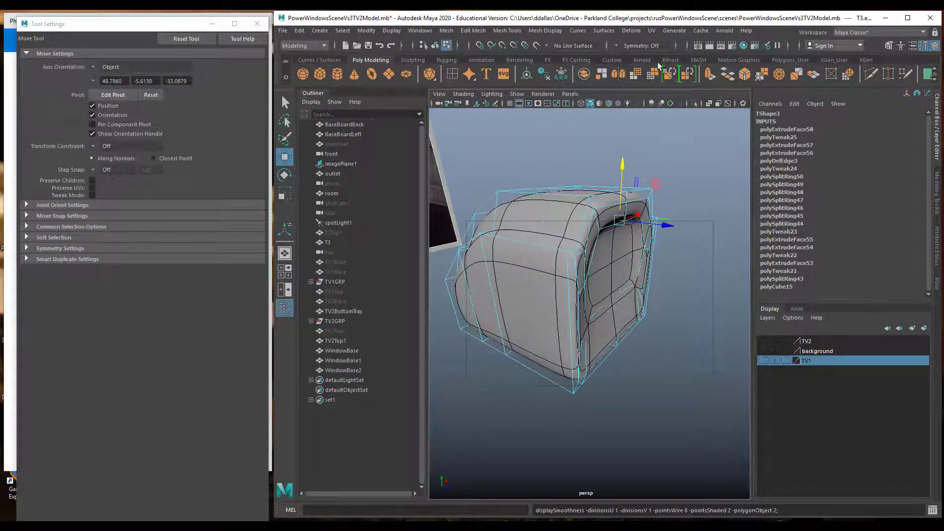
{"action": "left_click", "coordinate": [508, 31]}
{"action": "left_click", "coordinate": [527, 103]}
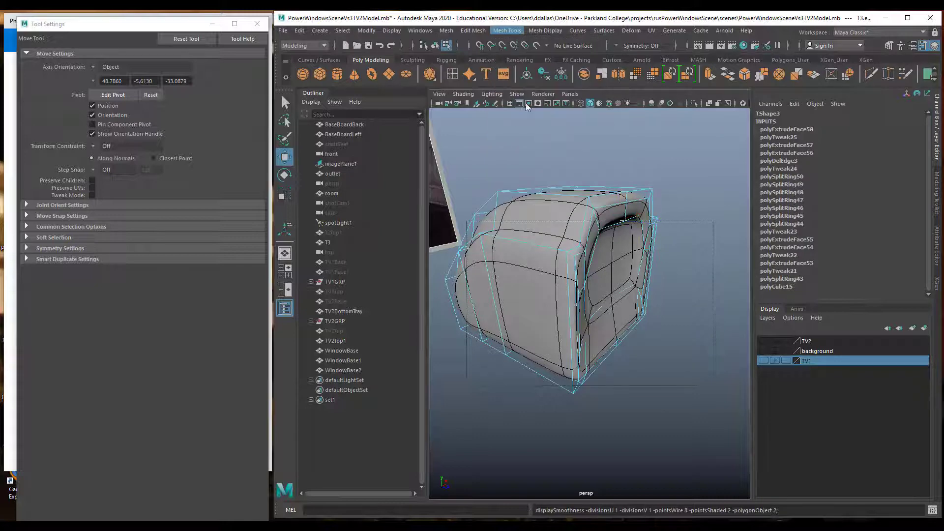
{"action": "left_click_drag", "start_coordinate": [561, 258], "coordinate": [593, 254], "text": "alt"}
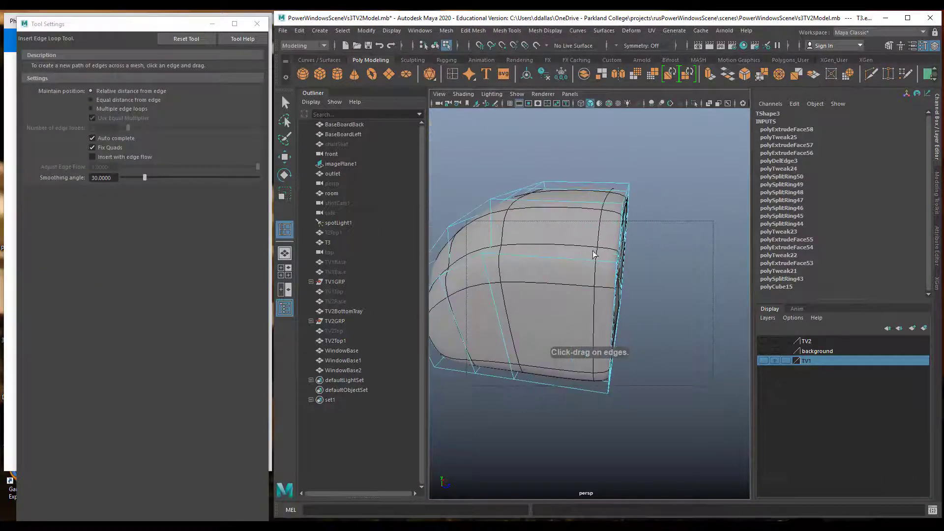
{"action": "left_click", "coordinate": [616, 207]}
Insert a vertical edge loop along the casing's left front corner, beside the recessed screen
{"action": "left_click_drag", "start_coordinate": [616, 207], "coordinate": [534, 238], "text": "alt"}
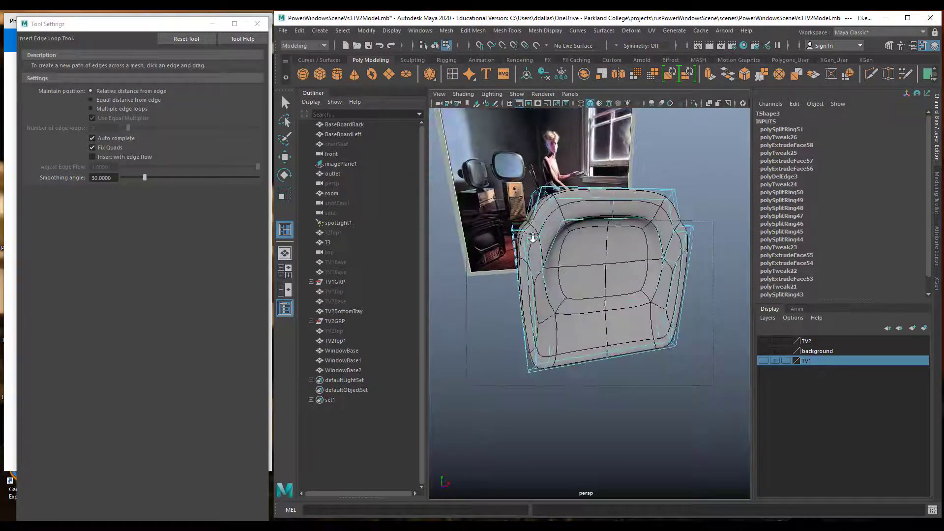
{"action": "right_click_drag", "start_coordinate": [534, 238], "coordinate": [551, 233], "text": "alt"}
{"action": "left_click_drag", "start_coordinate": [486, 192], "coordinate": [490, 200], "text": "alt"}
{"action": "middle_click_drag", "start_coordinate": [491, 200], "coordinate": [533, 201], "text": "alt"}
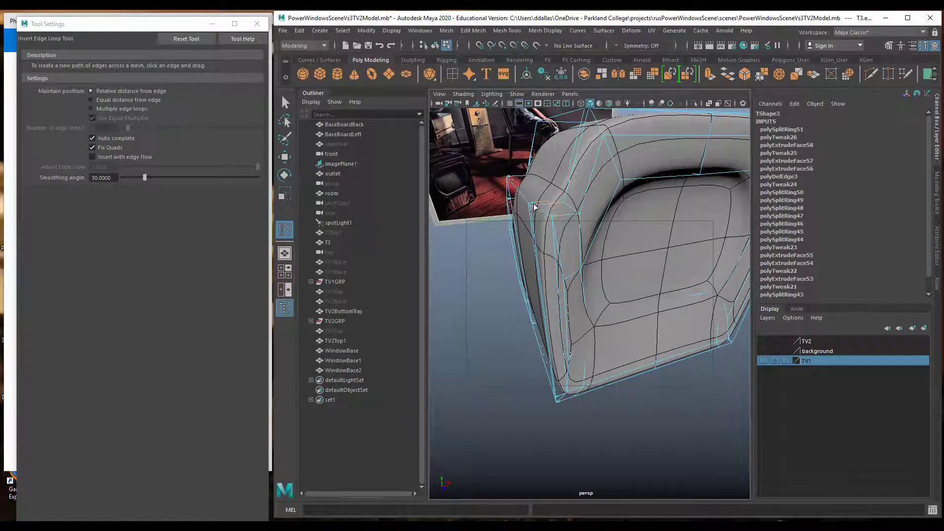
{"action": "left_click", "coordinate": [536, 206]}
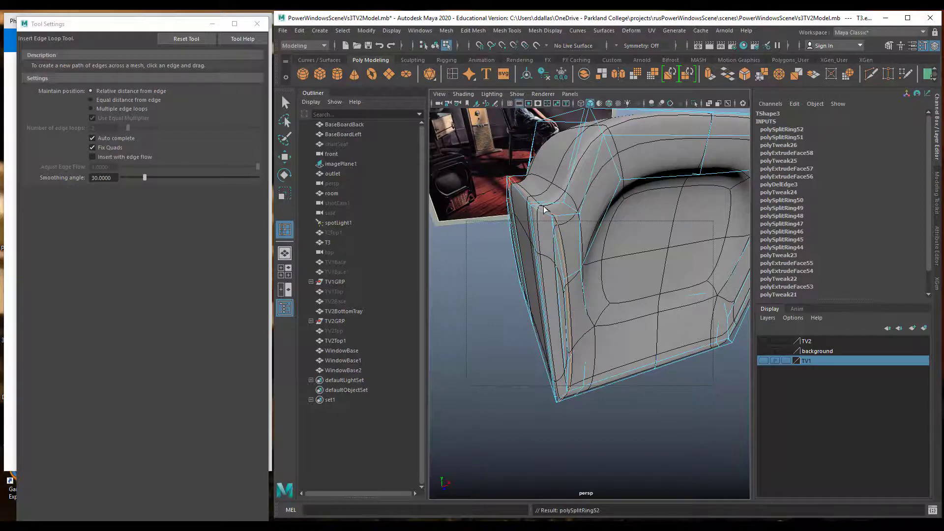
Insert a vertical edge loop around the casing close to the existing side division, and restore the smooth preview
{"action": "left_click_drag", "start_coordinate": [545, 210], "coordinate": [536, 206], "text": "alt"}
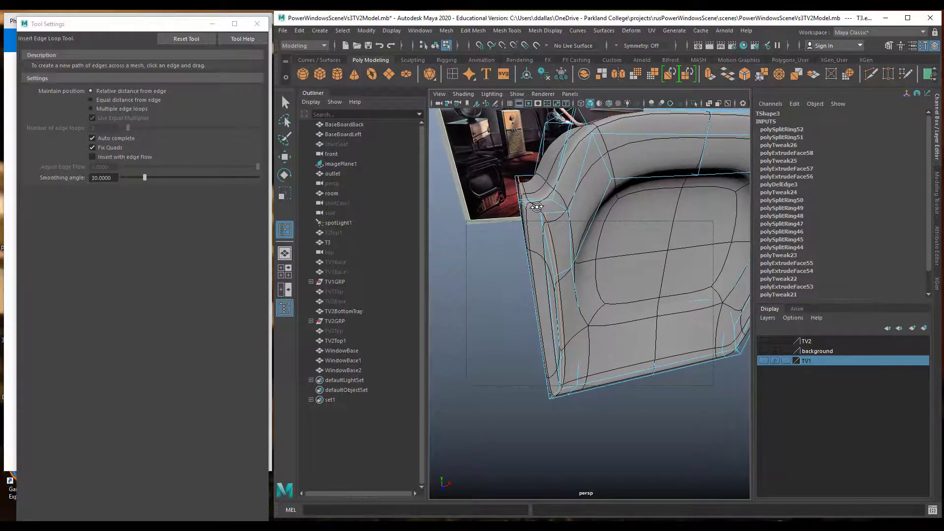
{"action": "key", "text": "1"}
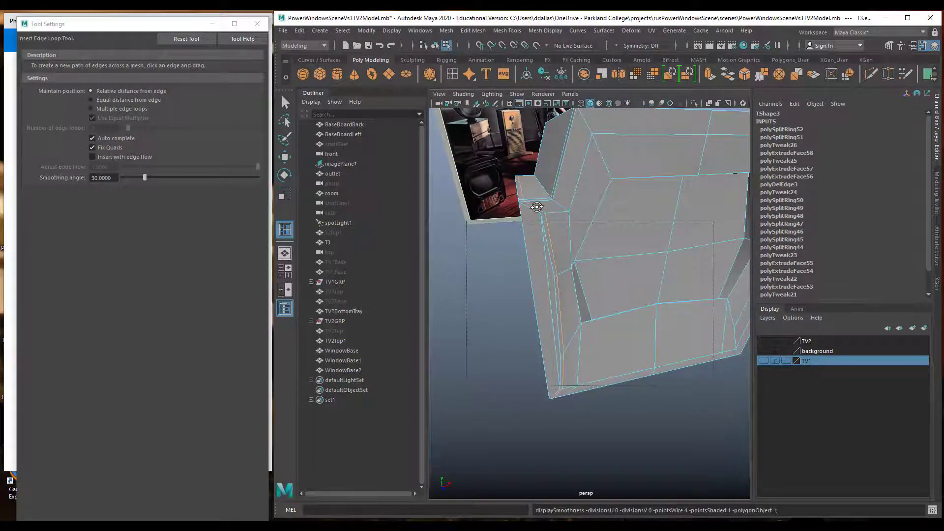
{"action": "left_click_drag", "start_coordinate": [555, 185], "coordinate": [631, 183], "text": "alt"}
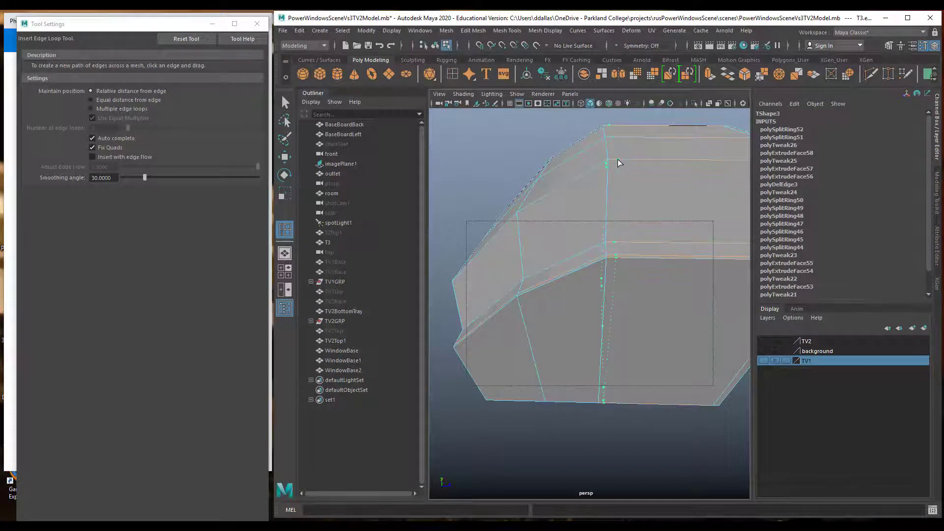
{"action": "left_click", "coordinate": [616, 160]}
{"action": "key", "text": "3"}
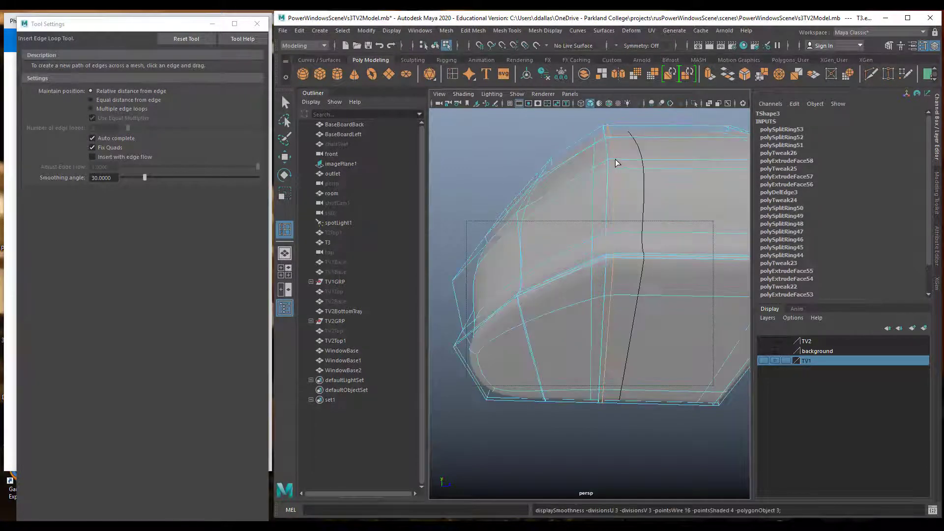
Insert a horizontal edge loop across the recessed screen, just above its existing middle division
{"action": "mouse_move", "coordinate": [577, 296]}
{"action": "left_mouse_down", "text": "alt"}
{"action": "mouse_move", "coordinate": [621, 296]}
{"action": "mouse_move", "coordinate": [496, 289]}
{"action": "mouse_move", "coordinate": [594, 297]}
{"action": "mouse_move", "coordinate": [569, 287]}
{"action": "mouse_move", "coordinate": [579, 295]}
{"action": "left_mouse_up", "text": "alt"}
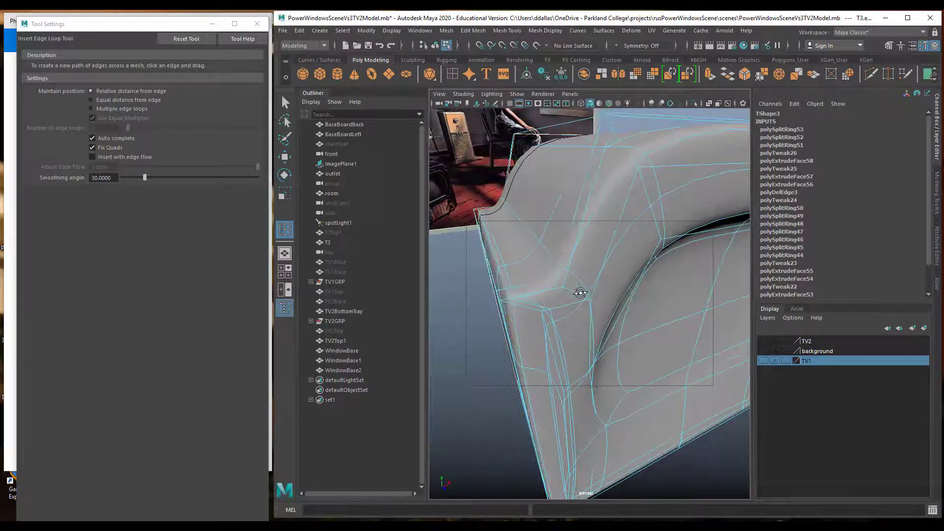
{"action": "left_click_drag", "start_coordinate": [580, 213], "coordinate": [561, 273]}
{"action": "right_click_drag", "start_coordinate": [573, 277], "coordinate": [556, 276], "text": "alt"}
{"action": "left_click_drag", "start_coordinate": [569, 272], "coordinate": [586, 272], "text": "alt"}
{"action": "middle_click_drag", "start_coordinate": [586, 272], "coordinate": [536, 280], "text": "alt"}
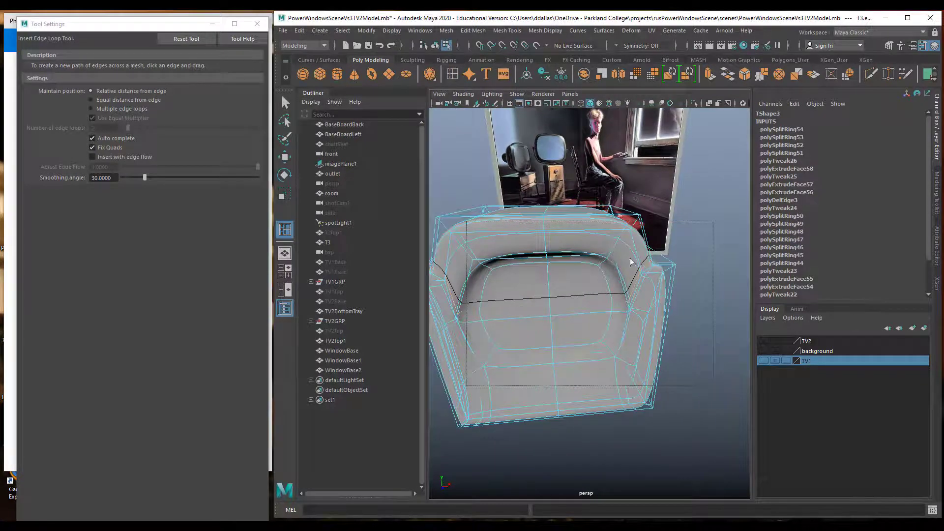
Insert a matching vertical edge loop along the casing's right front corner, keeping the smooth preview on
{"action": "mouse_move", "coordinate": [632, 262]}
{"action": "left_mouse_down", "text": "alt"}
{"action": "mouse_move", "coordinate": [597, 259]}
{"action": "mouse_move", "coordinate": [624, 268]}
{"action": "left_mouse_up", "text": "alt"}
{"action": "key", "text": "1"}
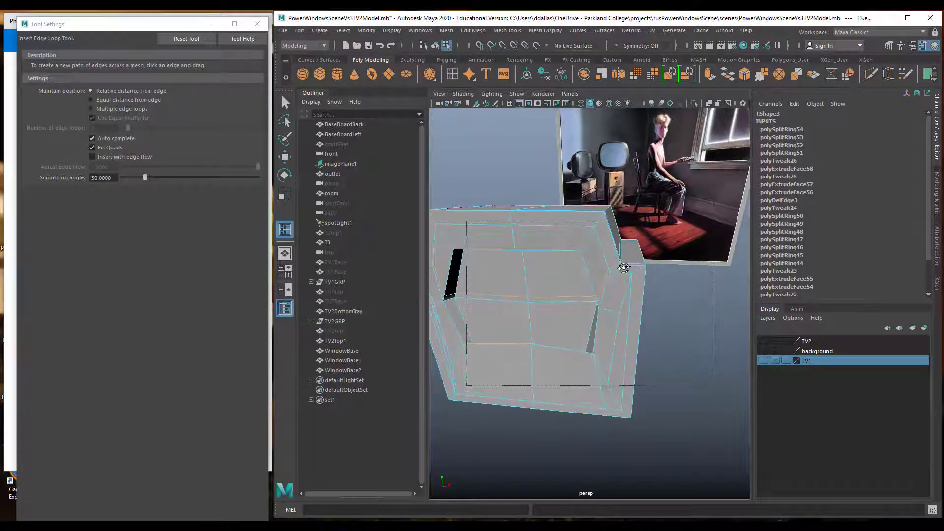
{"action": "key", "text": "3"}
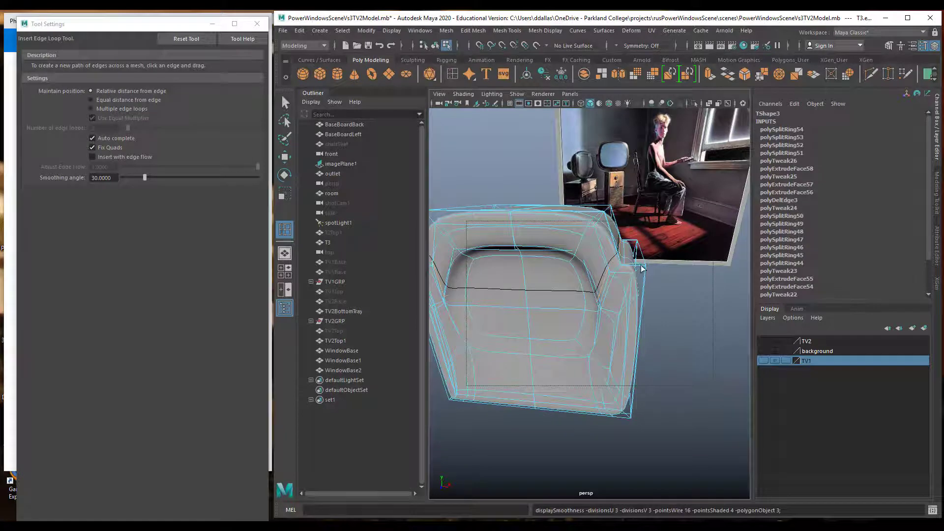
{"action": "left_click", "coordinate": [642, 269]}
{"action": "left_click", "coordinate": [642, 266]}
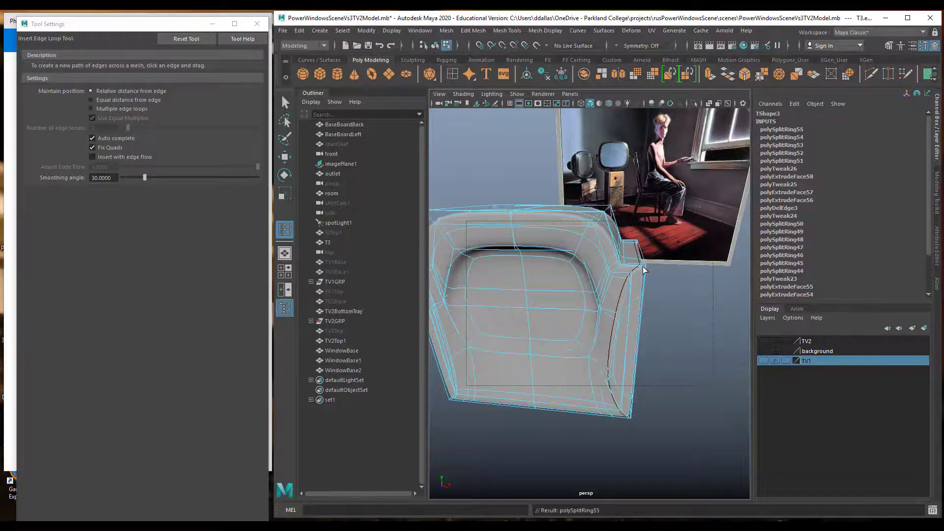
Return the unsmoothed T3 casing to object mode and rename it TV3Fail
{"action": "left_click_drag", "start_coordinate": [635, 295], "coordinate": [605, 302], "text": "alt"}
{"action": "right_click_drag", "start_coordinate": [605, 301], "coordinate": [630, 303], "text": "alt"}
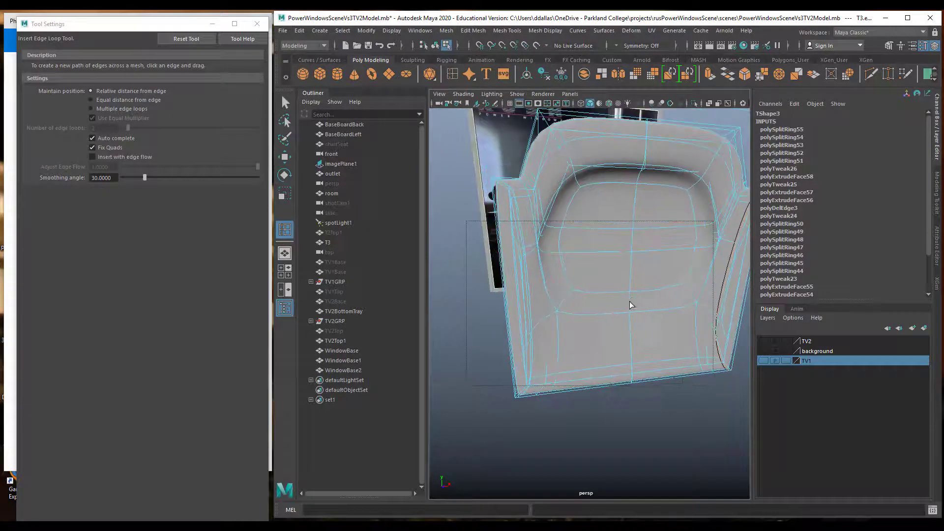
{"action": "mouse_move", "coordinate": [631, 305]}
{"action": "left_mouse_down", "text": "alt"}
{"action": "mouse_move", "coordinate": [570, 308]}
{"action": "mouse_move", "coordinate": [657, 317]}
{"action": "mouse_move", "coordinate": [589, 311]}
{"action": "mouse_move", "coordinate": [612, 315]}
{"action": "mouse_move", "coordinate": [626, 303]}
{"action": "left_mouse_up", "text": "alt"}
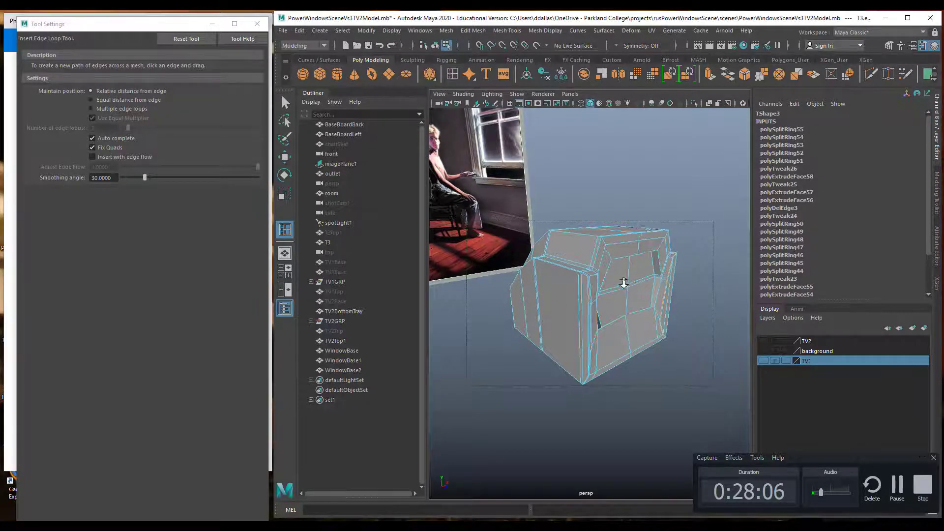
{"action": "left_click_drag", "start_coordinate": [636, 287], "coordinate": [603, 303], "text": "alt"}
{"action": "key", "text": "q"}
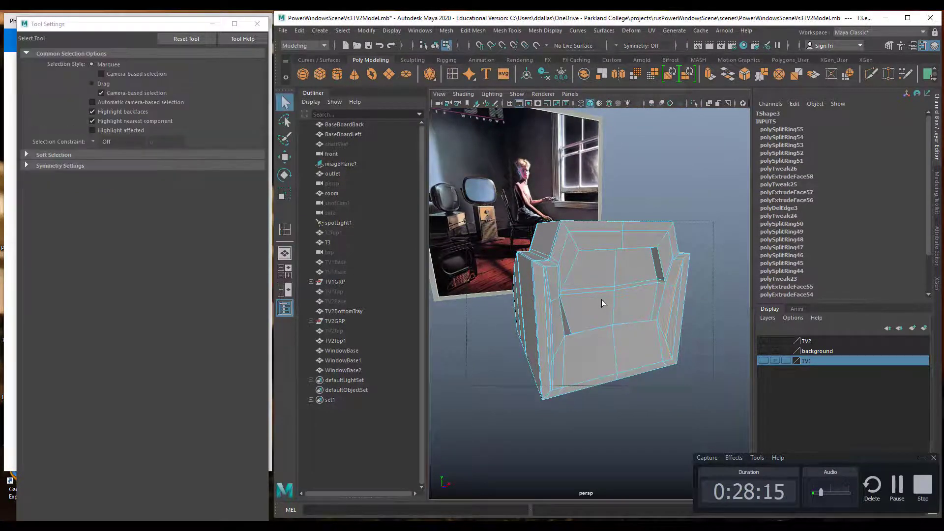
{"action": "right_click_drag", "start_coordinate": [609, 306], "coordinate": [633, 272]}
{"action": "scroll", "coordinate": [612, 288], "scroll_direction": "down", "scroll_amount": 5}
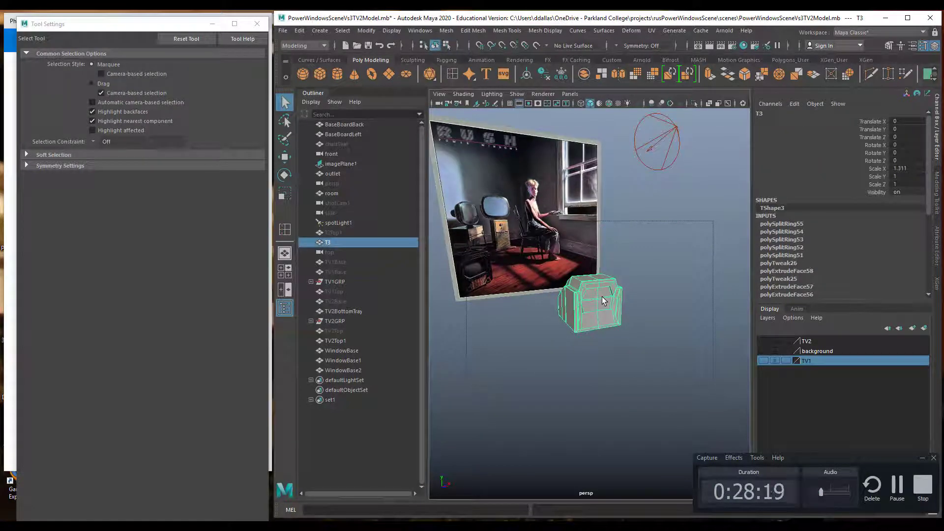
{"action": "key", "text": "w"}
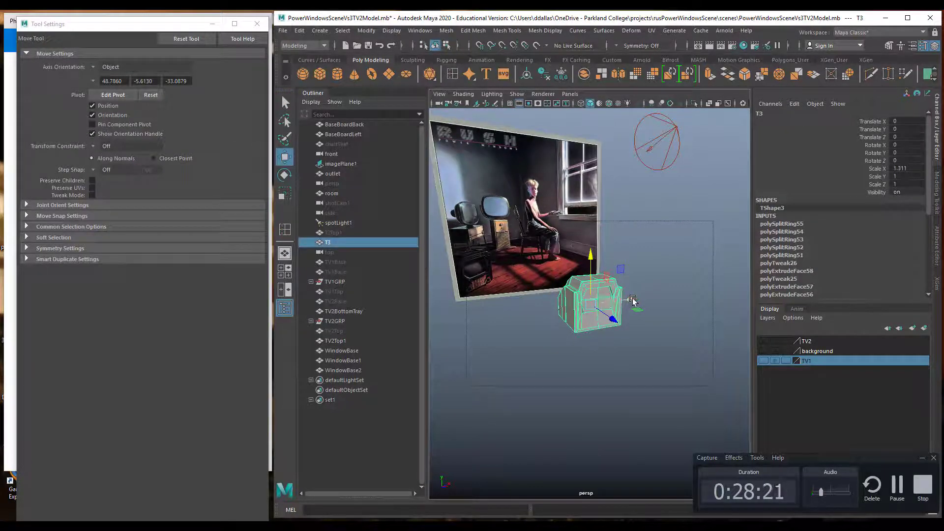
{"action": "double_click", "coordinate": [760, 115]}
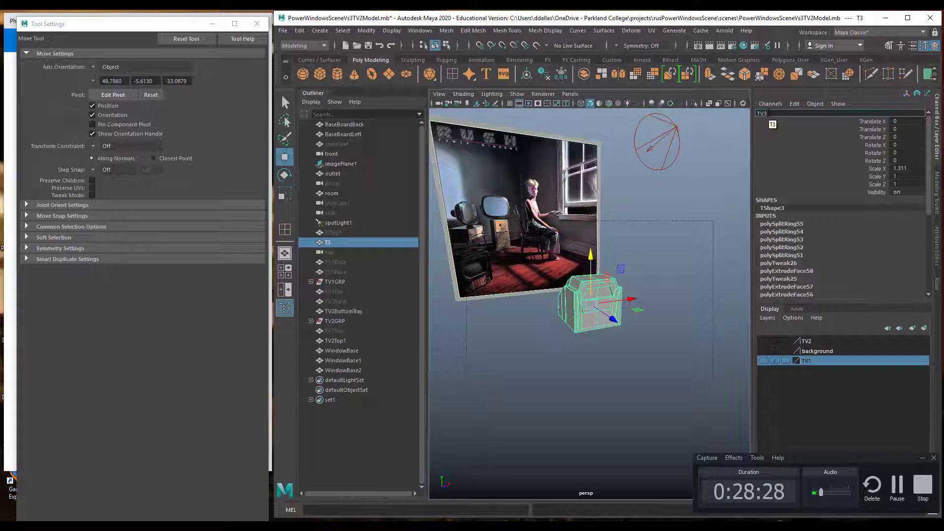
{"action": "key", "text": "Return"}
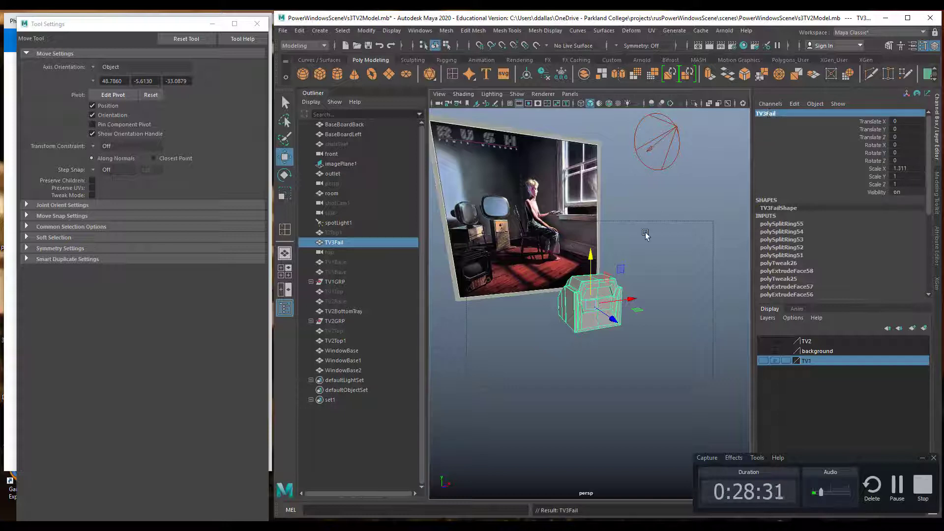
Move TV3Fail aside along the X axis to a Translate X of about 1.757
{"action": "key", "text": "f"}
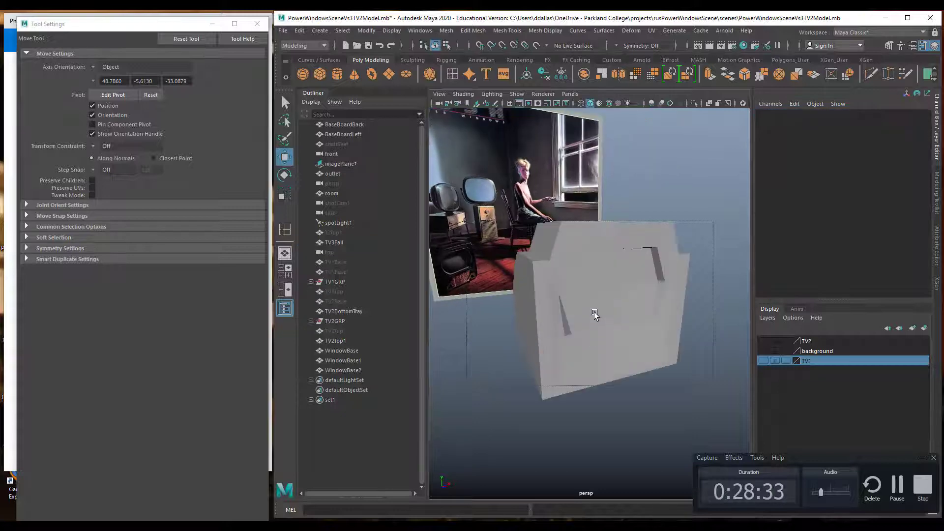
{"action": "left_click_drag", "start_coordinate": [629, 296], "coordinate": [686, 296]}
{"action": "scroll", "coordinate": [700, 299], "scroll_direction": "down", "scroll_amount": 3}
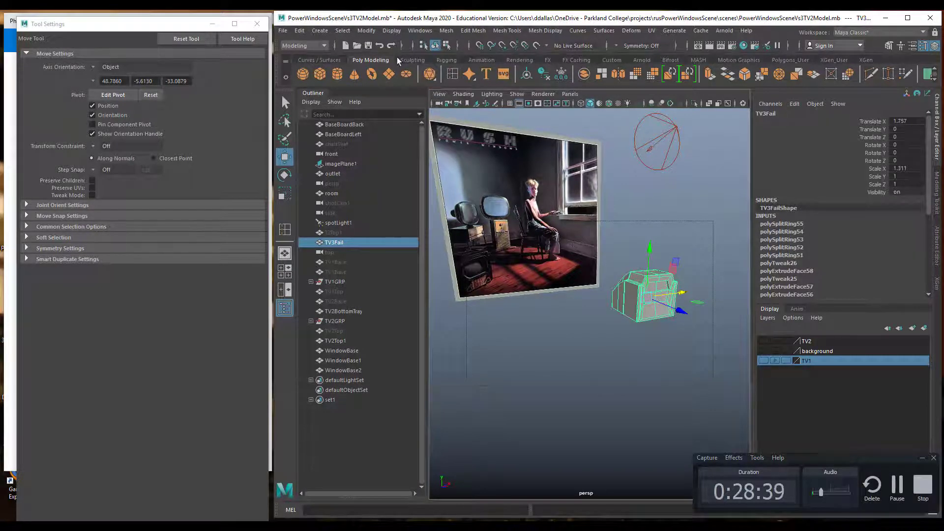
Create a new polygon cube at the origin and rename it Tv3
{"action": "right_click_drag", "start_coordinate": [686, 211], "coordinate": [723, 260], "text": "shift"}
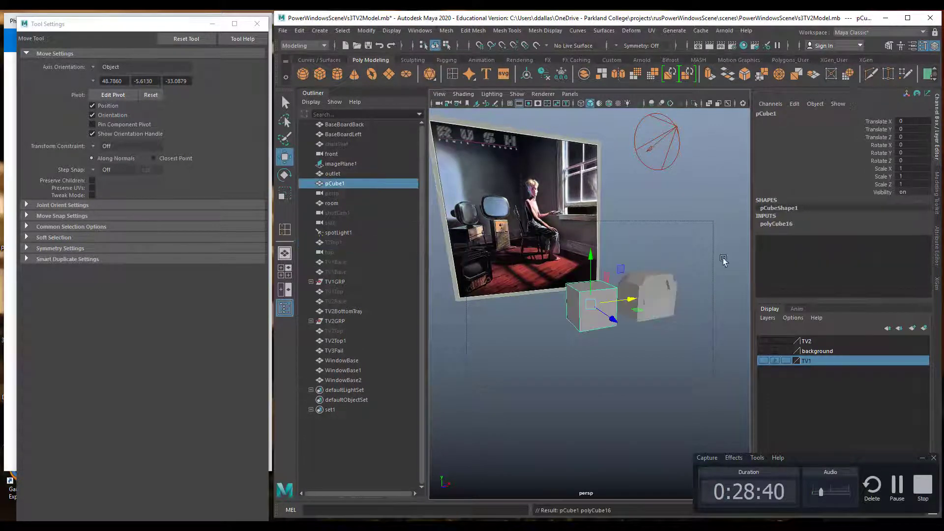
{"action": "left_click", "coordinate": [763, 115]}
{"action": "left_click", "coordinate": [776, 113]}
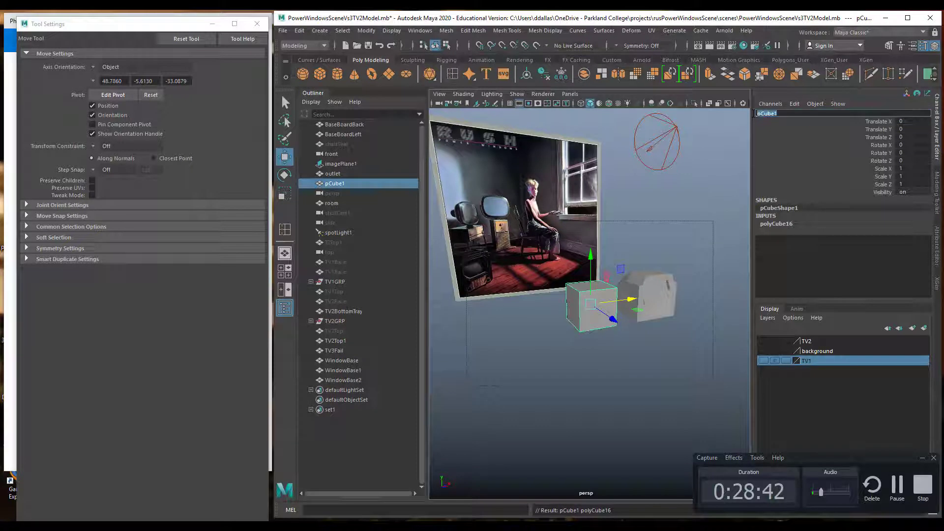
{"action": "key", "text": "BackSpace"}
{"action": "type", "text": "TV3"}
{"action": "key", "text": "Return"}
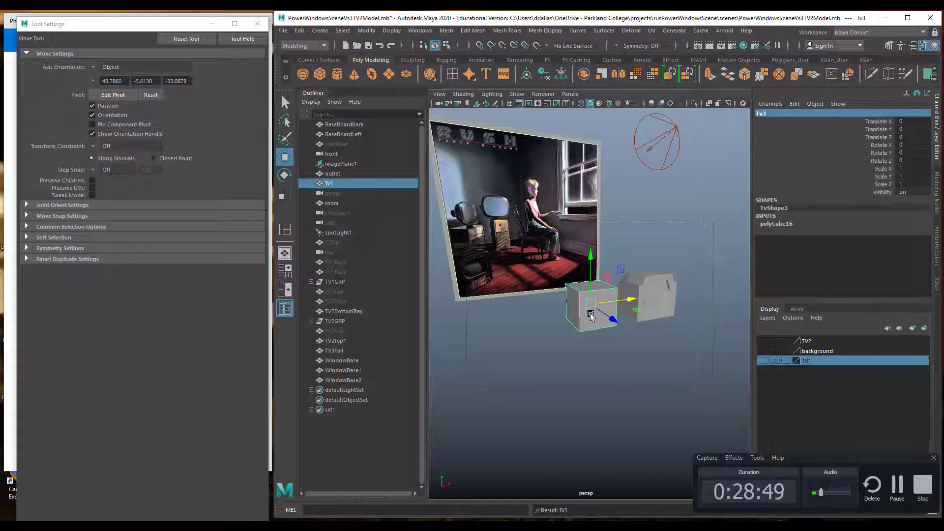
Scale Tv3 to about 1.411 in X and insert three evenly spaced vertical edge loops using the Multiple edge loops option
{"action": "key", "text": "r"}
{"action": "left_click_drag", "start_coordinate": [629, 301], "coordinate": [646, 302]}
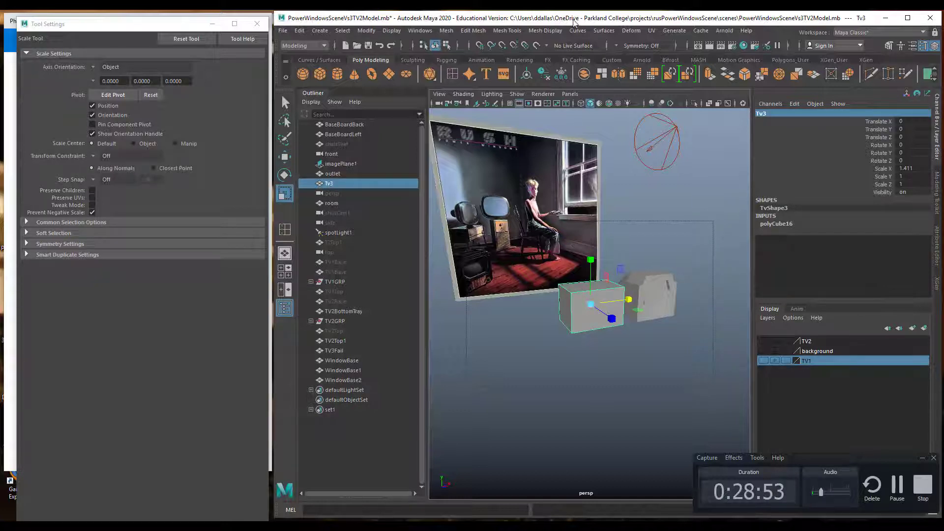
{"action": "left_click", "coordinate": [508, 30]}
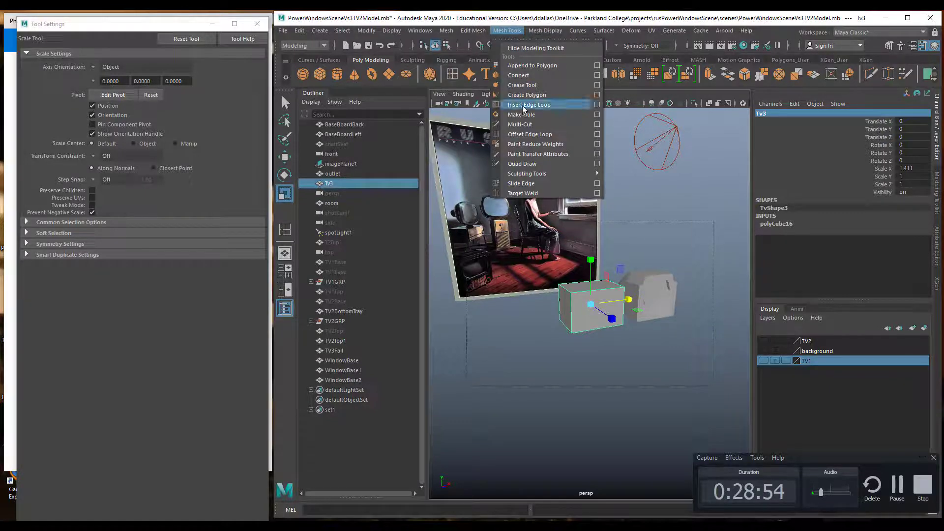
{"action": "left_click", "coordinate": [596, 104]}
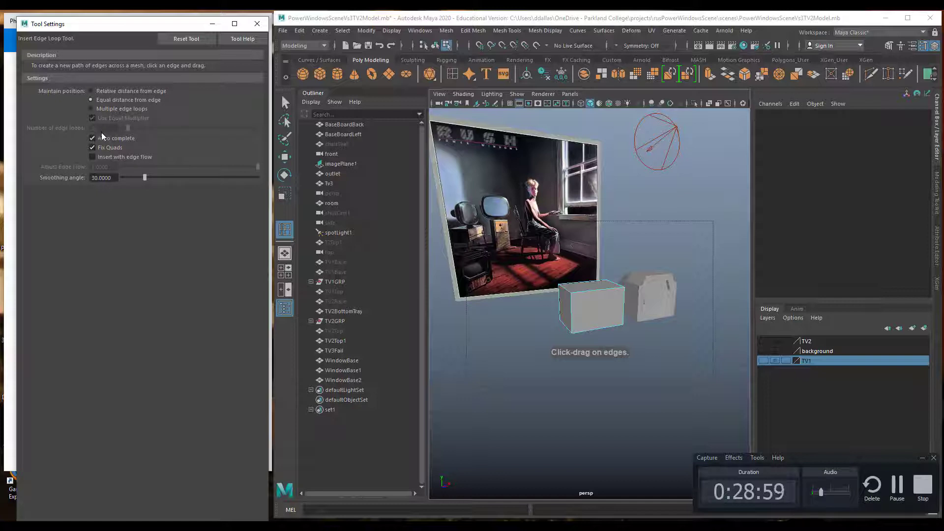
{"action": "left_click", "coordinate": [91, 108]}
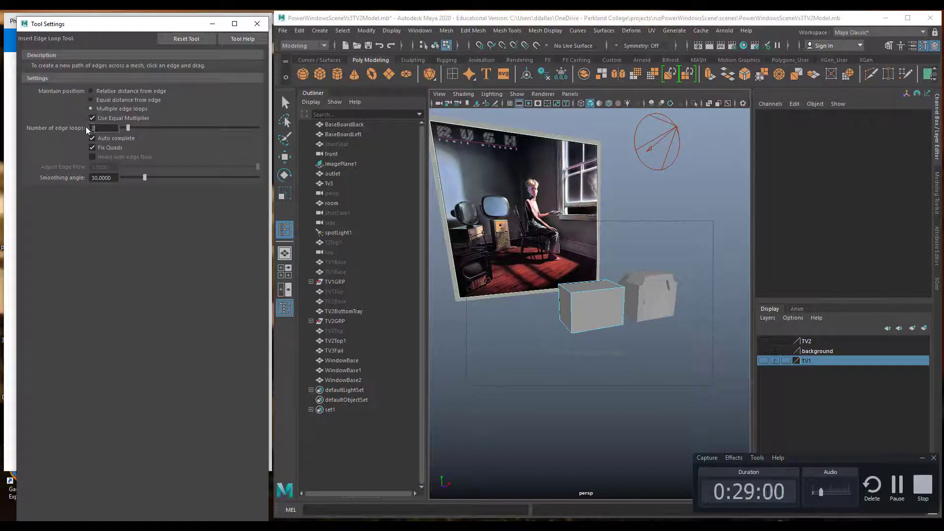
{"action": "key", "text": "Return"}
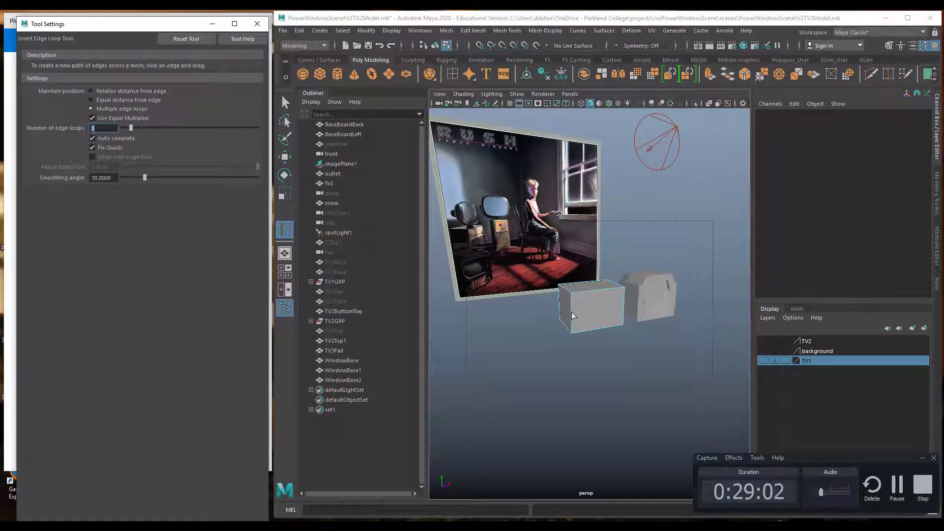
{"action": "left_click", "coordinate": [600, 294]}
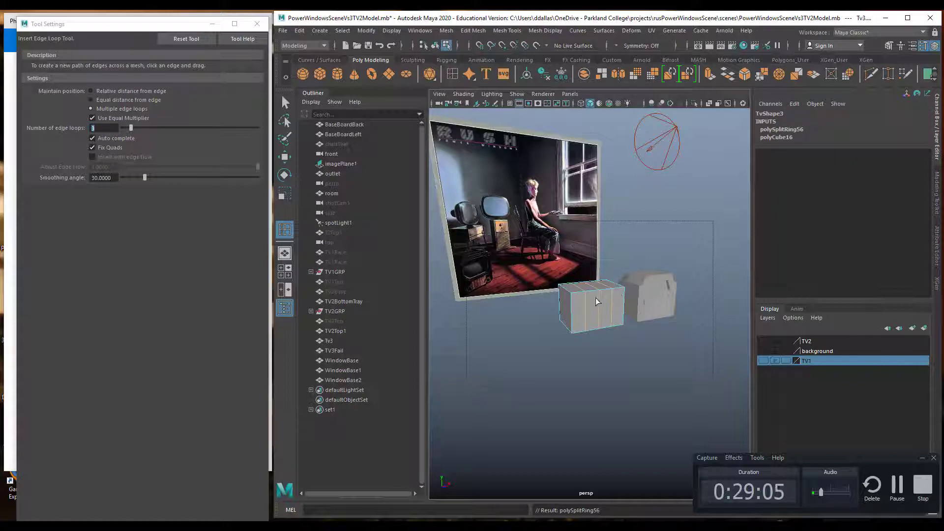
Spread the two outer vertical edge loops of Tv3 apart along the X axis toward the casing's sides
{"action": "key", "text": "w"}
{"action": "right_click_drag", "start_coordinate": [596, 302], "coordinate": [605, 275]}
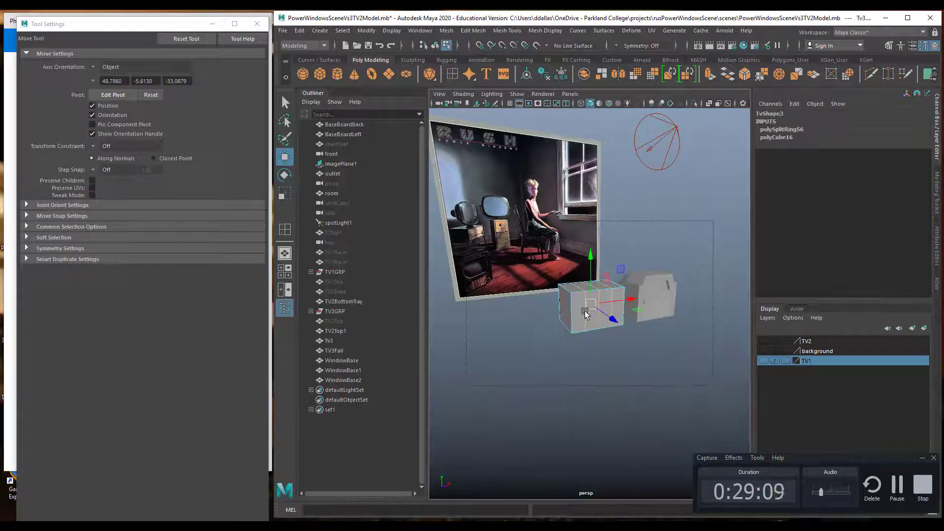
{"action": "left_click", "coordinate": [616, 345]}
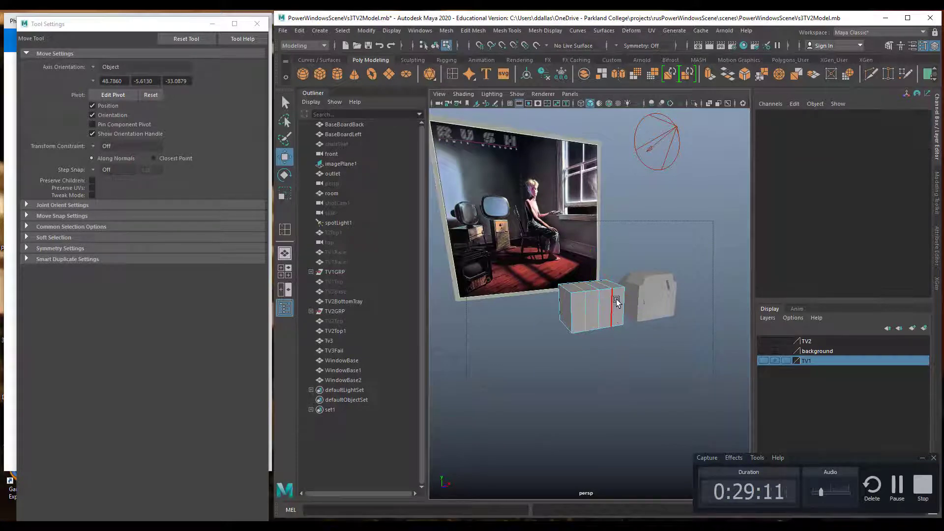
{"action": "left_click", "coordinate": [617, 308]}
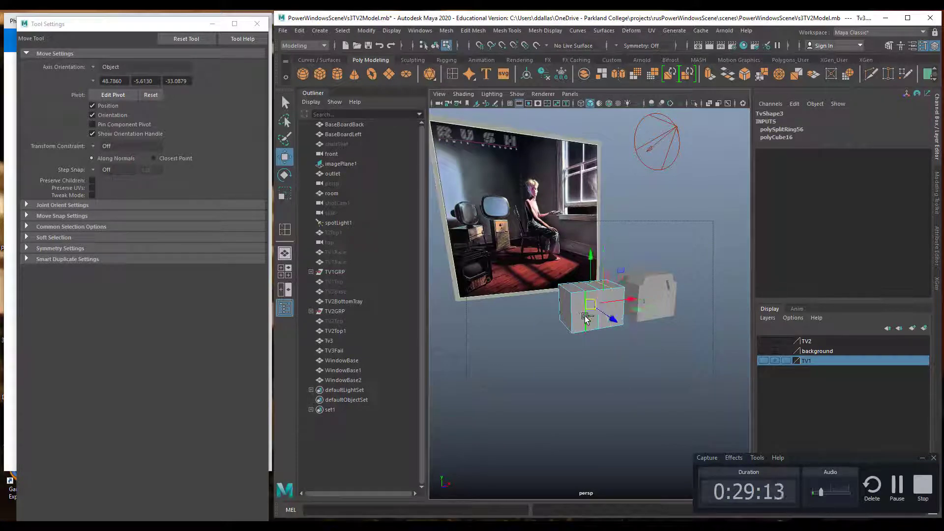
{"action": "key", "text": "r"}
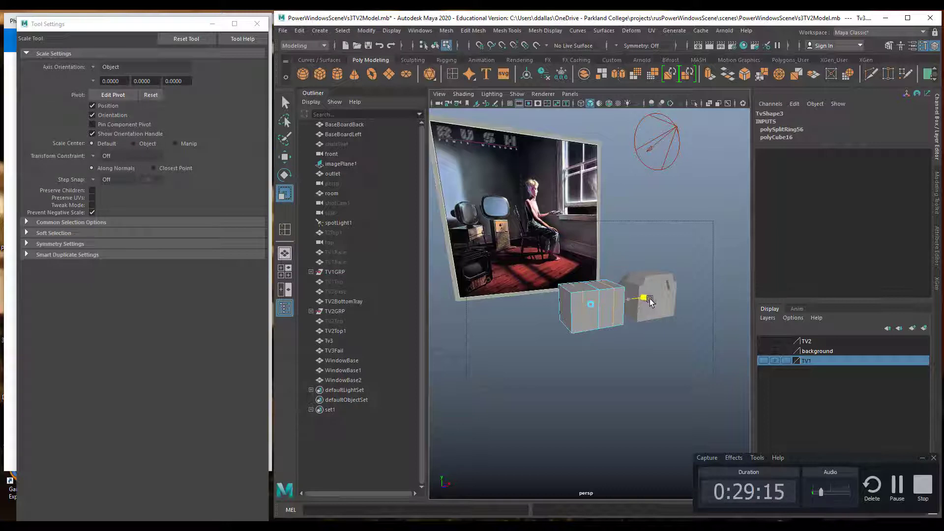
Extrude the two middle top faces of Tv3 upward with a Local Translate Z of 0.183
{"action": "right_click_drag", "start_coordinate": [584, 260], "coordinate": [584, 286]}
{"action": "left_click", "coordinate": [599, 286]}
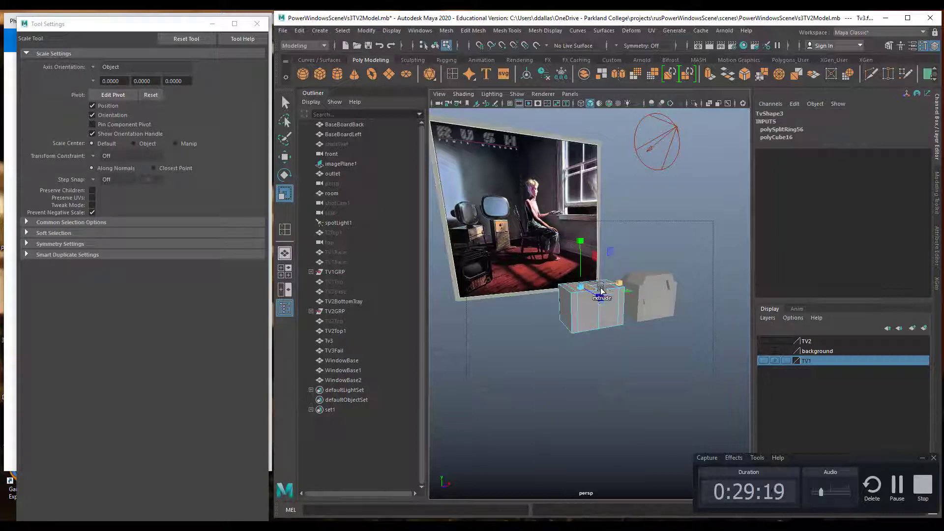
{"action": "key", "text": "w"}
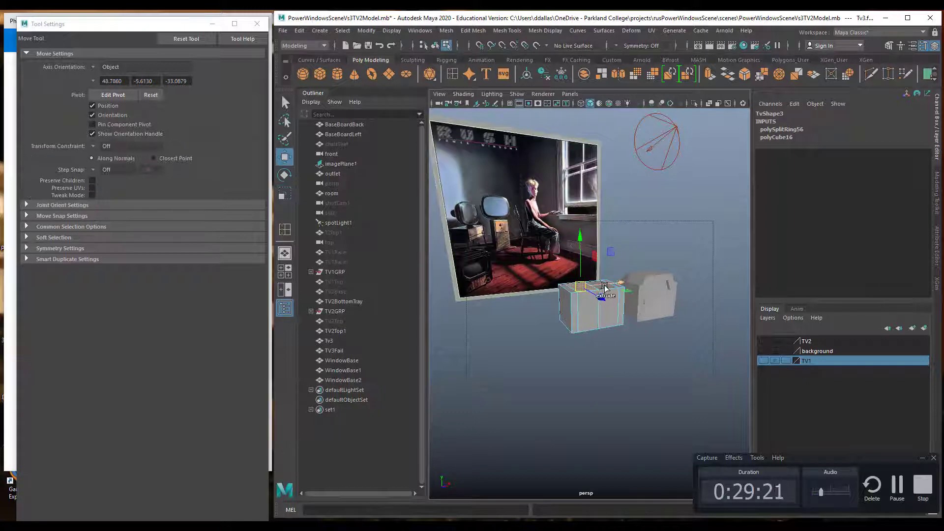
{"action": "mouse_move", "coordinate": [600, 295]}
{"action": "left_mouse_down", "text": "alt"}
{"action": "mouse_move", "coordinate": [555, 307]}
{"action": "mouse_move", "coordinate": [611, 306]}
{"action": "mouse_move", "coordinate": [615, 295]}
{"action": "left_mouse_up", "text": "alt"}
{"action": "left_click", "coordinate": [604, 295], "text": "shift"}
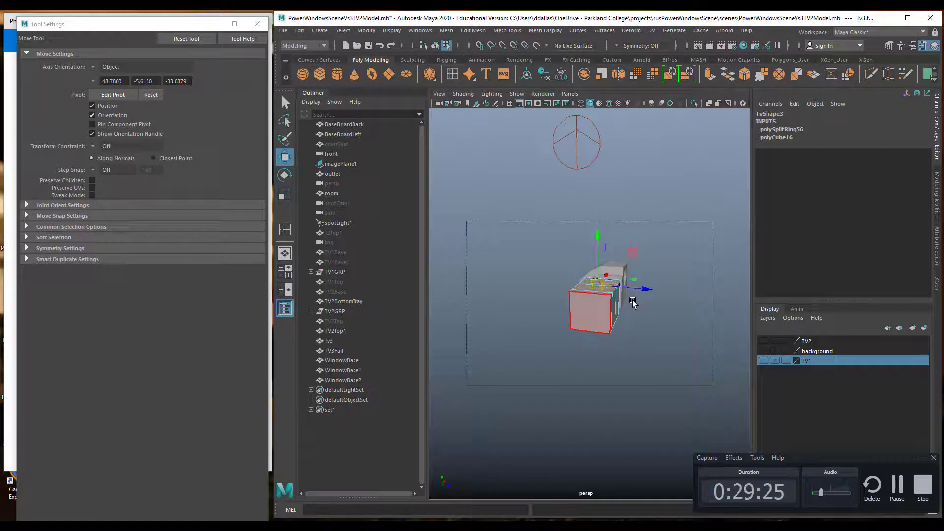
{"action": "left_click", "coordinate": [709, 77]}
{"action": "left_click_drag", "start_coordinate": [604, 246], "coordinate": [601, 242]}
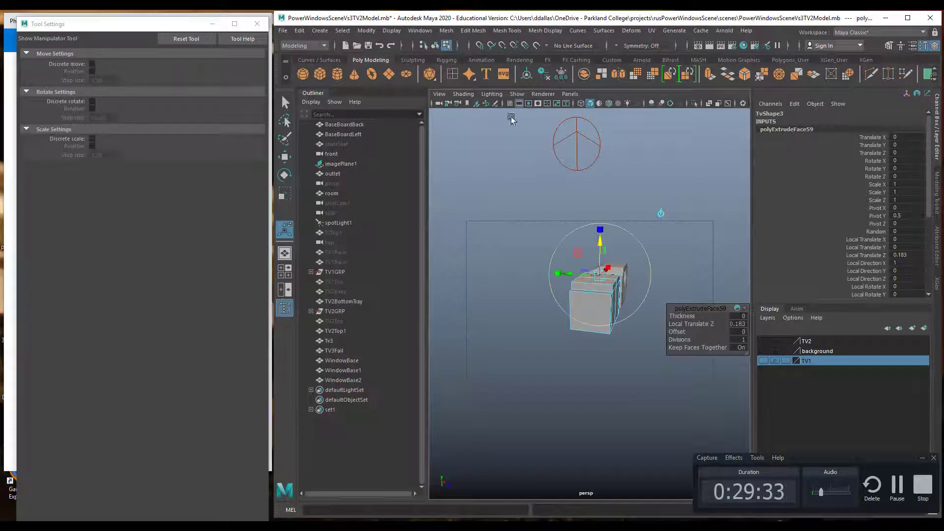
Bring the reference photo back into view and move Tv3's rear vertices forward along Z to thin the casing
{"action": "left_click", "coordinate": [212, 24]}
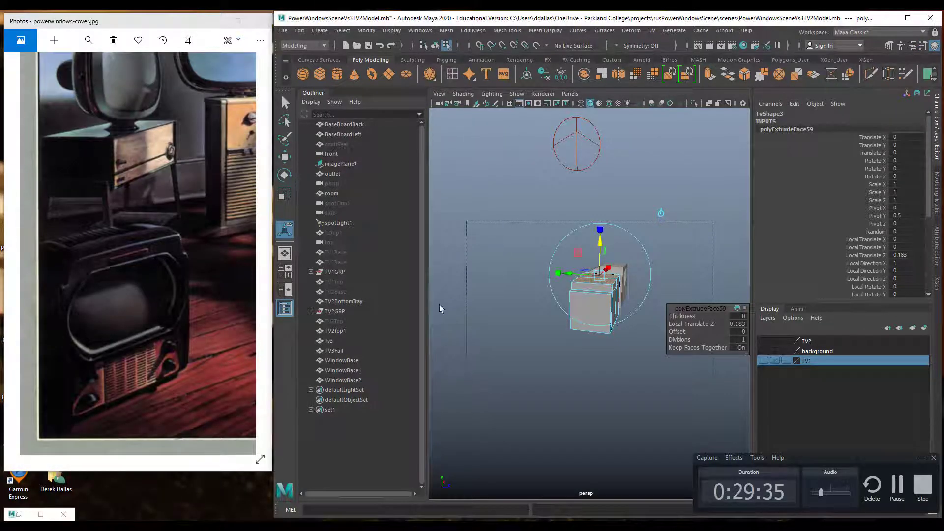
{"action": "left_click_drag", "start_coordinate": [557, 317], "coordinate": [617, 320], "text": "alt"}
{"action": "right_click_drag", "start_coordinate": [617, 321], "coordinate": [601, 283]}
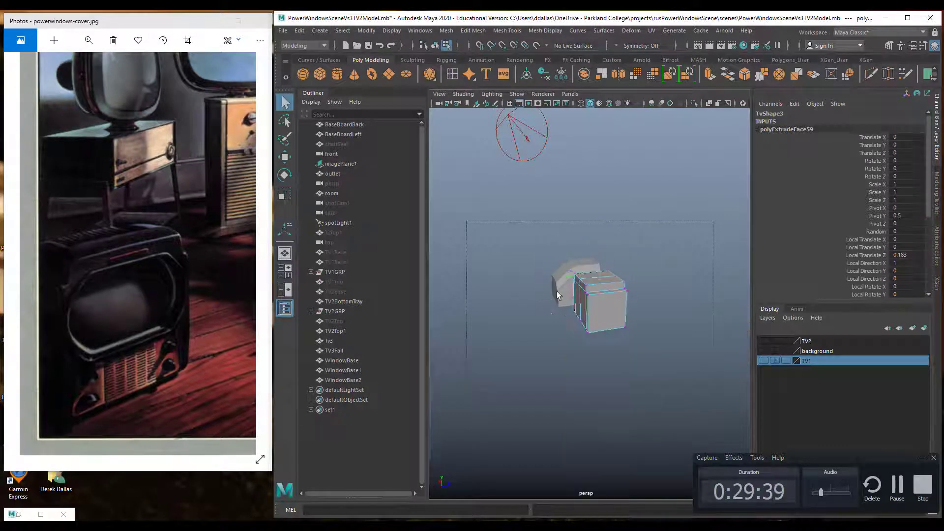
{"action": "left_click_drag", "start_coordinate": [554, 311], "coordinate": [595, 384], "text": "alt"}
{"action": "left_click_drag", "start_coordinate": [598, 352], "coordinate": [576, 370], "text": "alt"}
{"action": "key", "text": "w"}
{"action": "middle_click_drag", "start_coordinate": [627, 298], "coordinate": [644, 294]}
{"action": "left_click_drag", "start_coordinate": [640, 304], "coordinate": [648, 324], "text": "alt"}
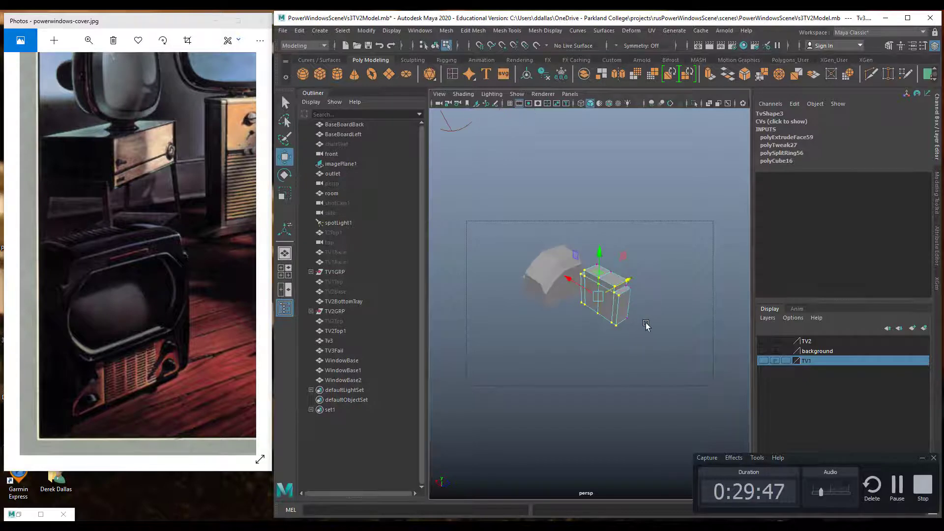
Extrude the middle rear faces of Tv3 backward twice, the first time with a Local Translate Z of 0.442
{"action": "right_click_drag", "start_coordinate": [601, 312], "coordinate": [596, 324]}
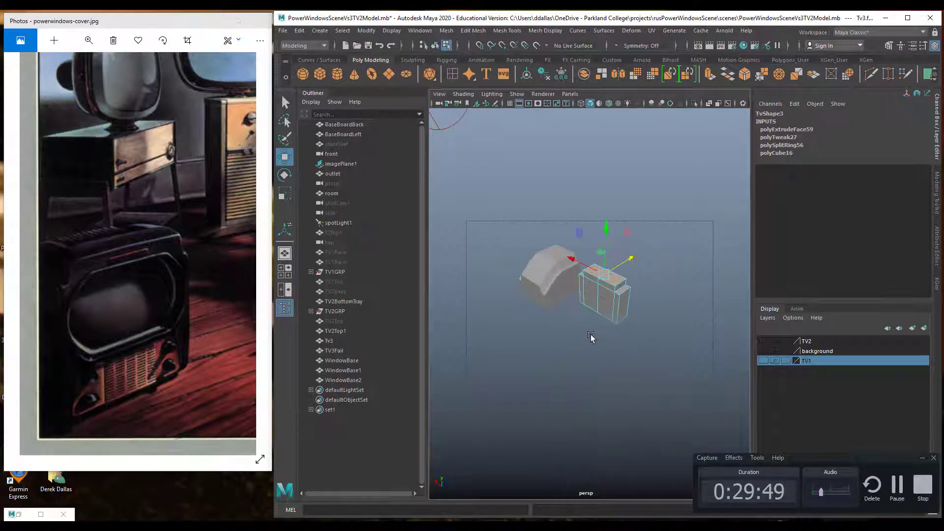
{"action": "key", "text": "q"}
{"action": "left_click", "coordinate": [591, 296]}
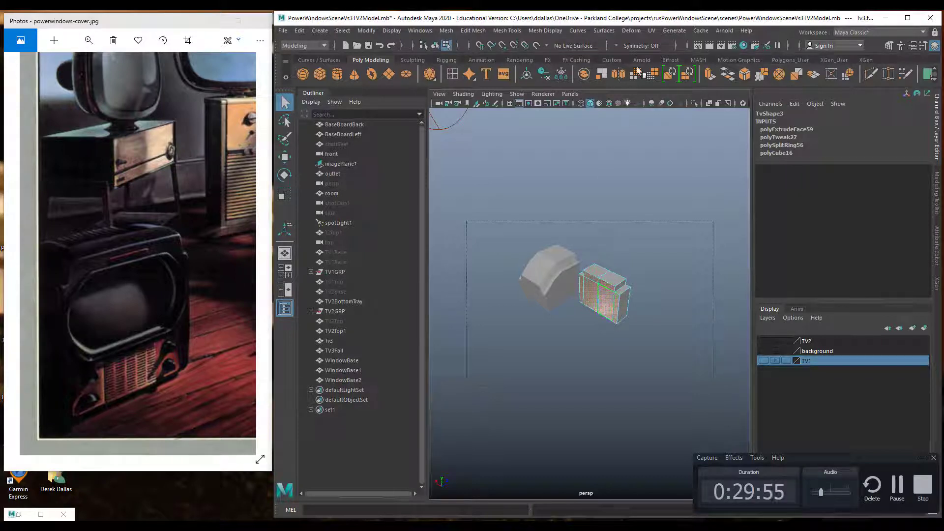
{"action": "key", "text": "ctrl+e"}
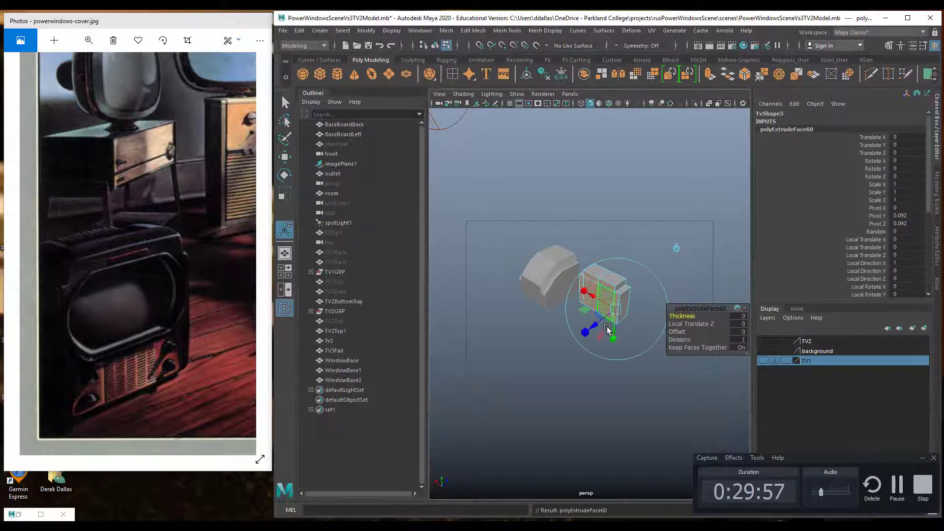
{"action": "left_click_drag", "start_coordinate": [600, 324], "coordinate": [583, 332]}
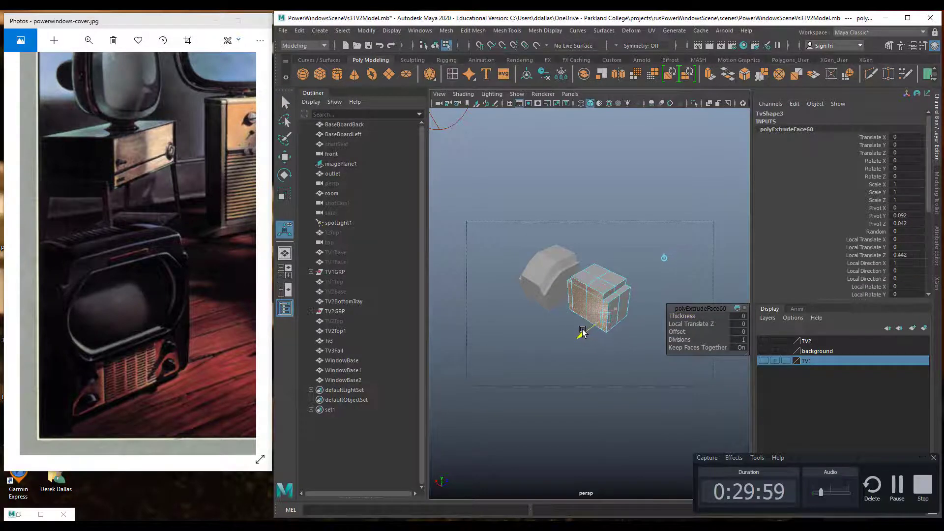
{"action": "key", "text": "ctrl+e"}
{"action": "left_click_drag", "start_coordinate": [582, 333], "coordinate": [545, 325]}
Lower the upper rear vertices of Tv3 in two stages so the back of the casing slopes downward
{"action": "right_click_drag", "start_coordinate": [570, 321], "coordinate": [614, 314], "text": "alt"}
{"action": "left_click_drag", "start_coordinate": [614, 290], "coordinate": [617, 297], "text": "alt"}
{"action": "left_click", "coordinate": [657, 259]}
{"action": "right_click_drag", "start_coordinate": [617, 307], "coordinate": [574, 261]}
{"action": "mouse_move", "coordinate": [608, 307]}
{"action": "left_mouse_down", "text": "alt"}
{"action": "mouse_move", "coordinate": [618, 305]}
{"action": "mouse_move", "coordinate": [597, 301]}
{"action": "left_mouse_up", "text": "alt"}
{"action": "left_click_drag", "start_coordinate": [514, 259], "coordinate": [600, 318]}
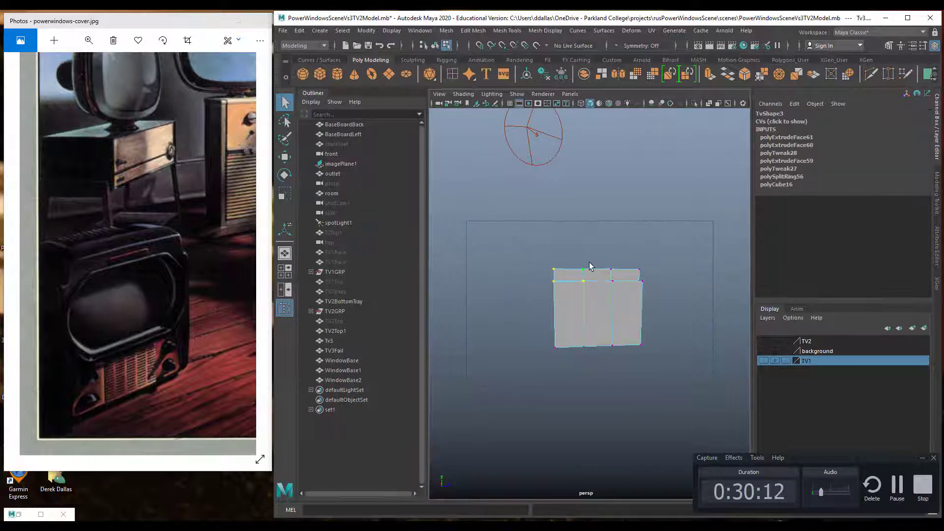
{"action": "key", "text": "w"}
{"action": "left_click_drag", "start_coordinate": [580, 226], "coordinate": [566, 321]}
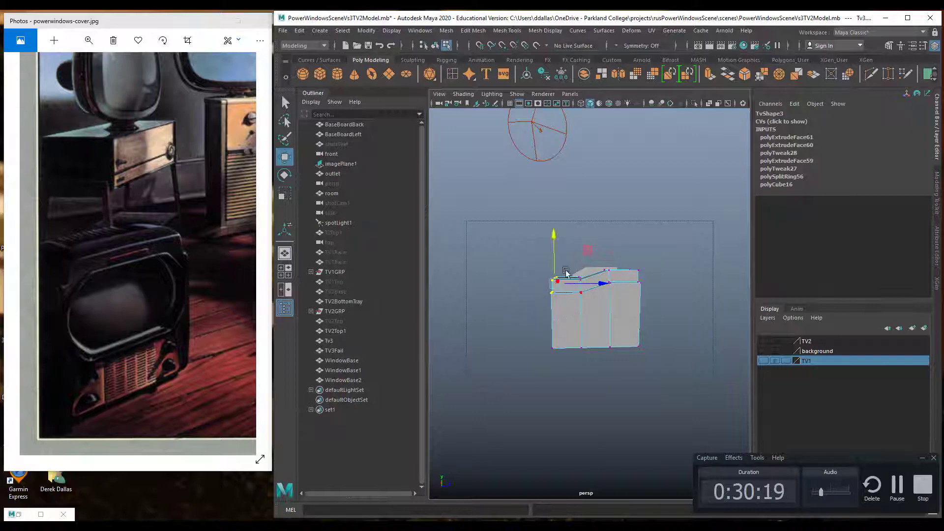
{"action": "left_click_drag", "start_coordinate": [555, 242], "coordinate": [555, 255]}
Compare Tv3 smoothed and unsmoothed from the side and front, and display the smooth preview together with its cage
{"action": "key", "text": "3"}
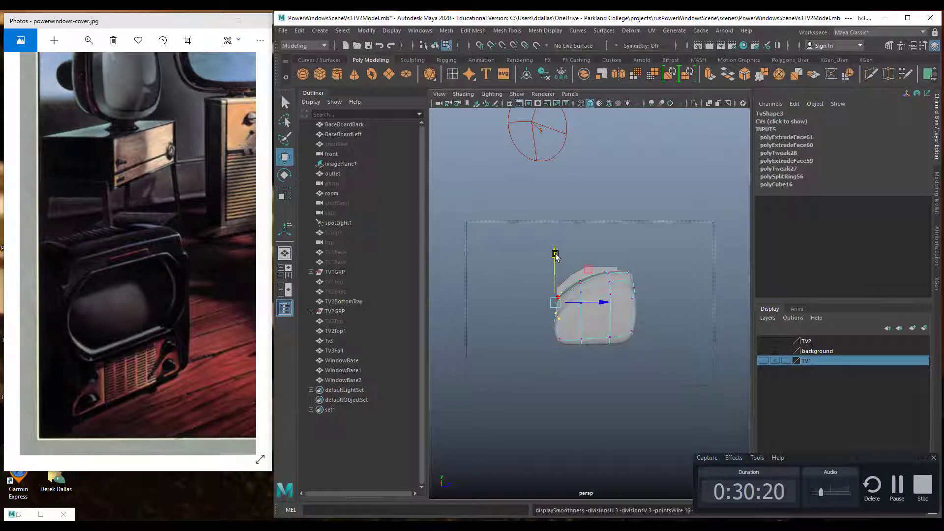
{"action": "left_click_drag", "start_coordinate": [608, 277], "coordinate": [585, 328], "text": "alt"}
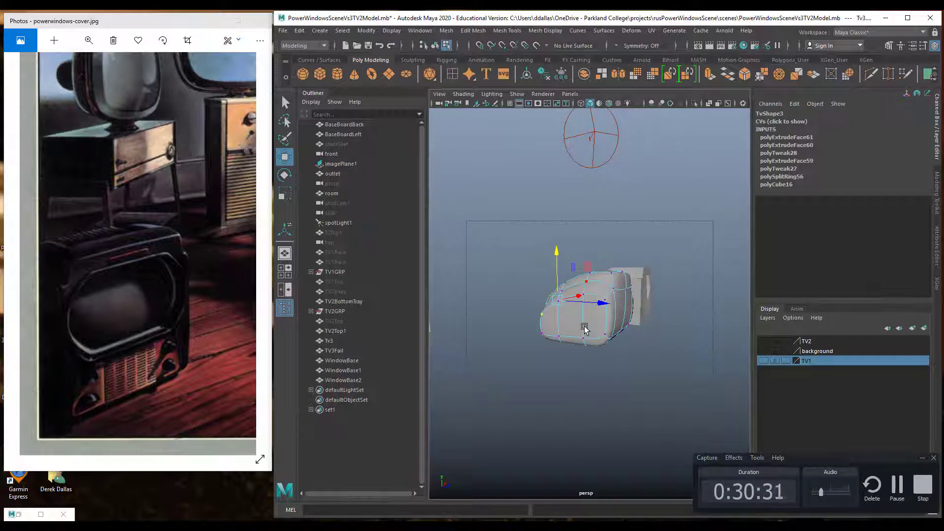
{"action": "left_click_drag", "start_coordinate": [584, 328], "coordinate": [528, 327], "text": "alt"}
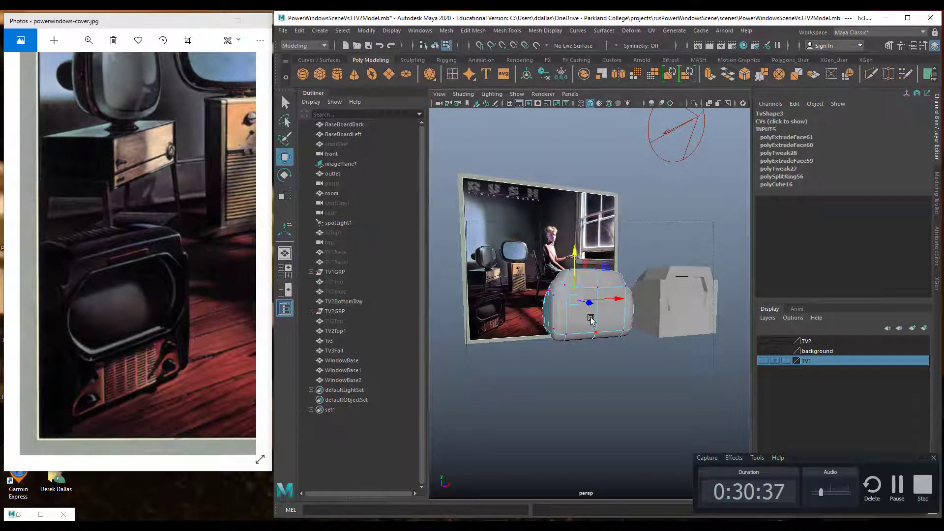
{"action": "key", "text": "1"}
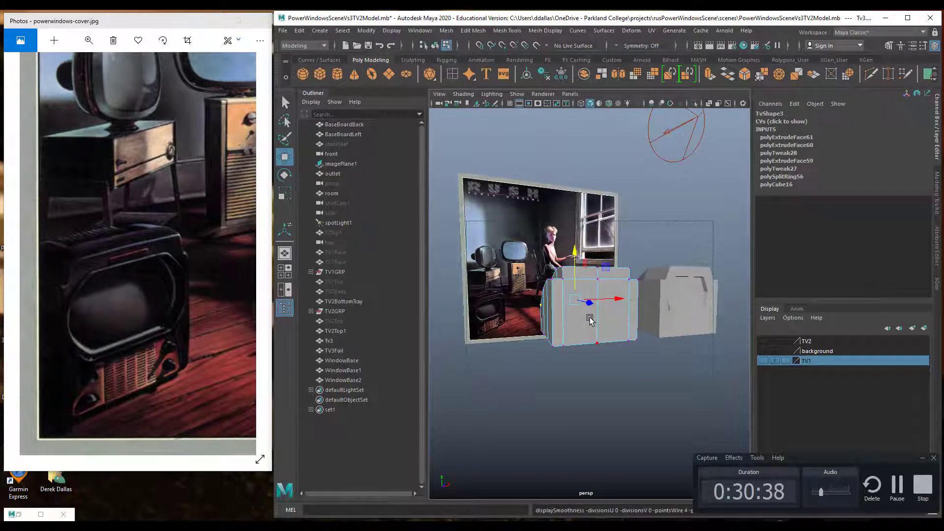
{"action": "mouse_move", "coordinate": [590, 319]}
{"action": "left_mouse_down", "text": "alt"}
{"action": "mouse_move", "coordinate": [623, 311]}
{"action": "mouse_move", "coordinate": [572, 311]}
{"action": "mouse_move", "coordinate": [612, 314]}
{"action": "mouse_move", "coordinate": [581, 318]}
{"action": "left_mouse_up", "text": "alt"}
{"action": "scroll", "coordinate": [577, 311], "scroll_direction": "up", "scroll_amount": 3}
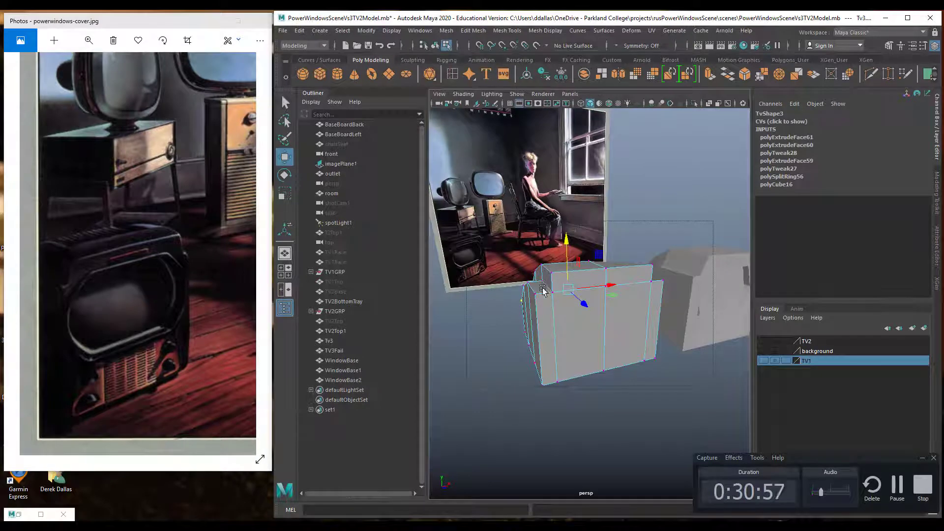
{"action": "key", "text": "3"}
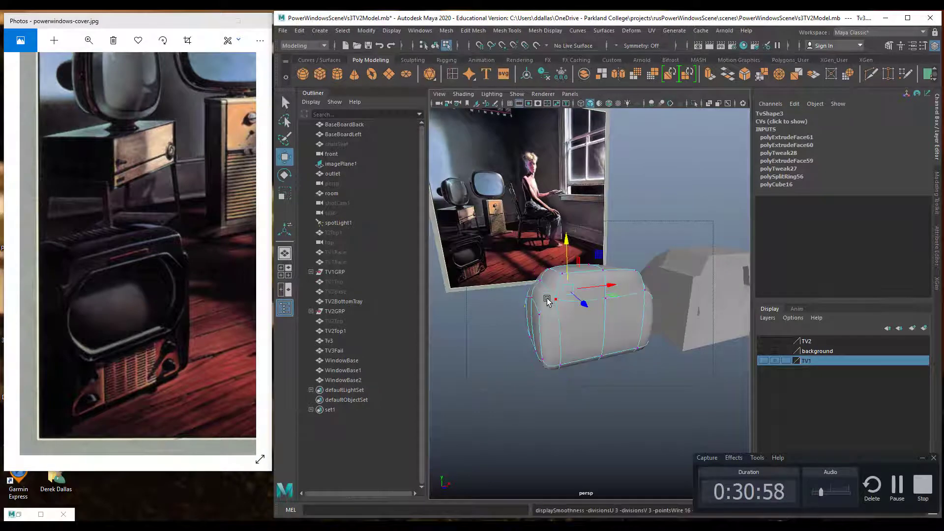
{"action": "key", "text": "2"}
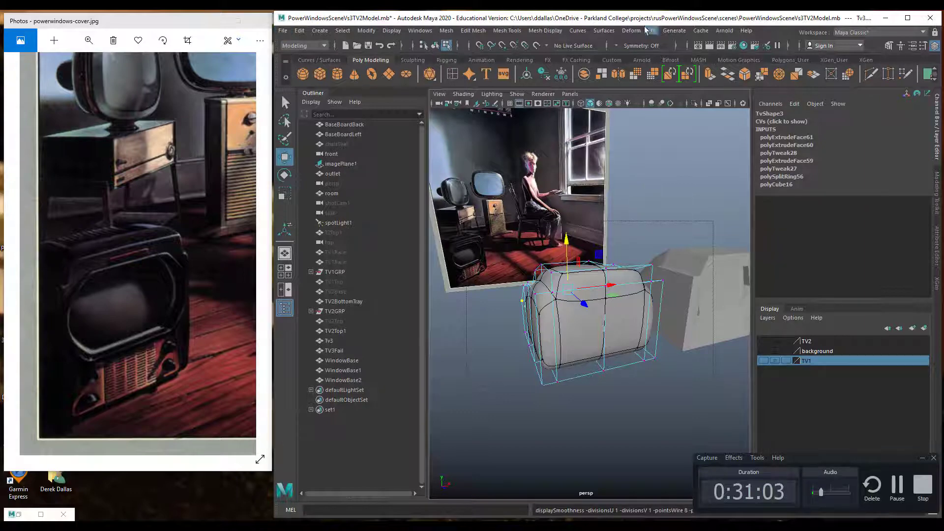
Reset the Insert Edge Loop tool's settings and insert two supporting edge loops at the casing's left shoulder
{"action": "left_click", "coordinate": [513, 31]}
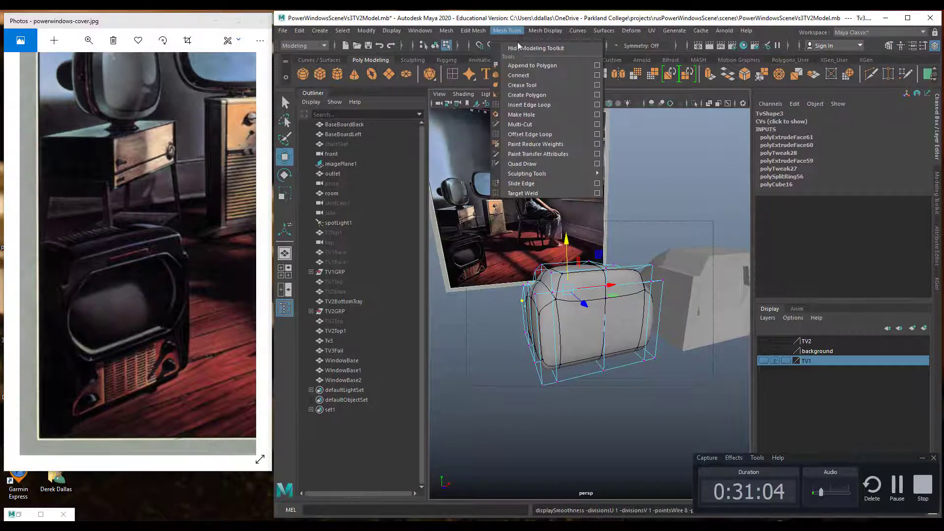
{"action": "left_click", "coordinate": [597, 105]}
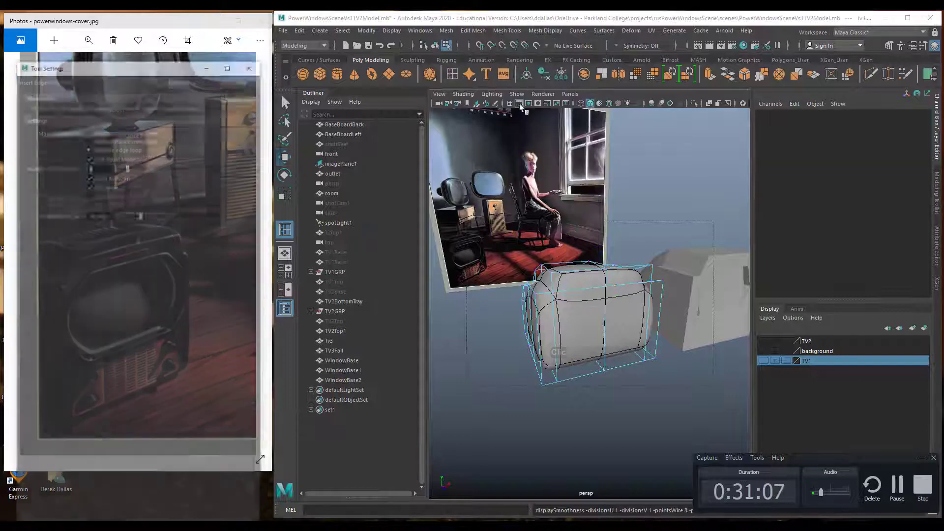
{"action": "left_click", "coordinate": [186, 39]}
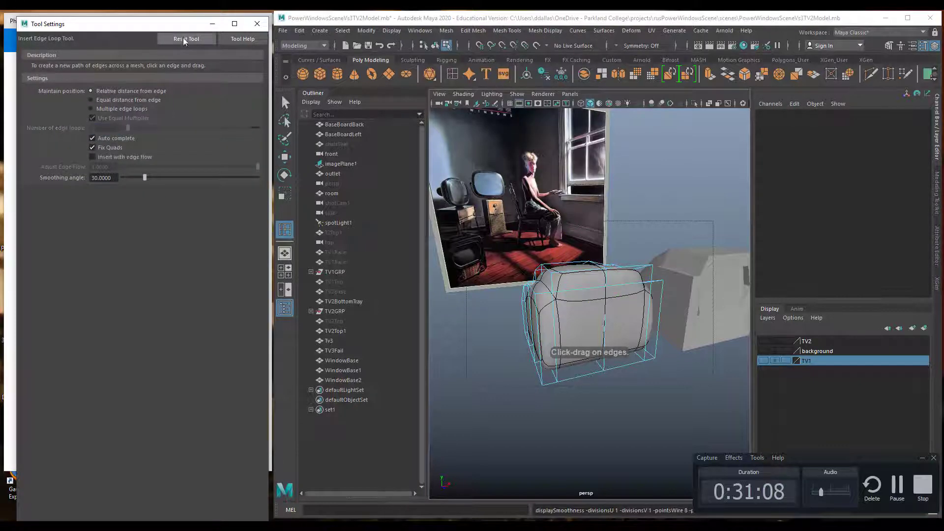
{"action": "left_click", "coordinate": [212, 25]}
{"action": "scroll", "coordinate": [490, 284], "scroll_direction": "up", "scroll_amount": 3}
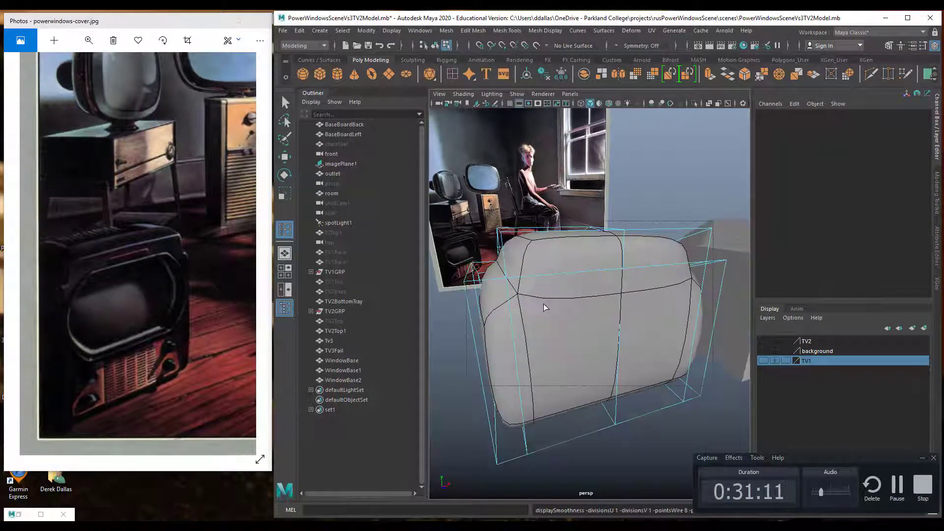
{"action": "left_click", "coordinate": [486, 281]}
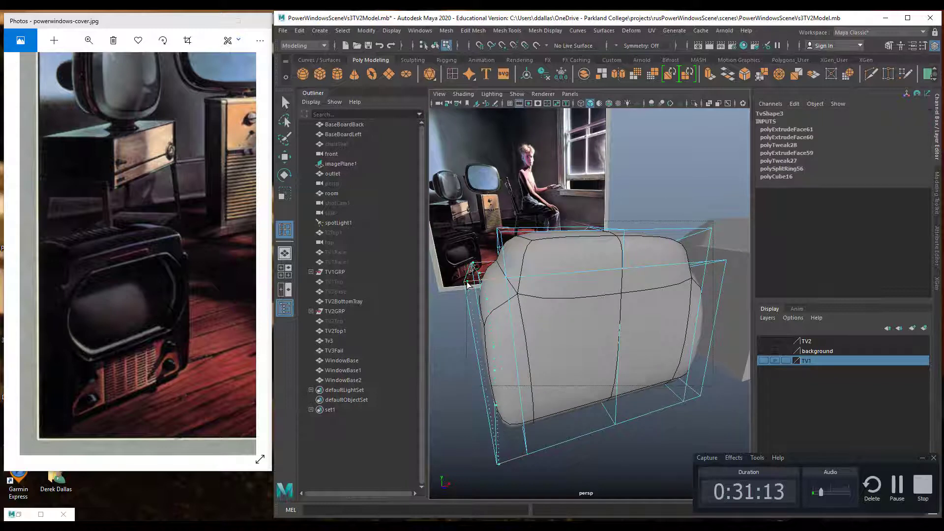
{"action": "left_click", "coordinate": [469, 285]}
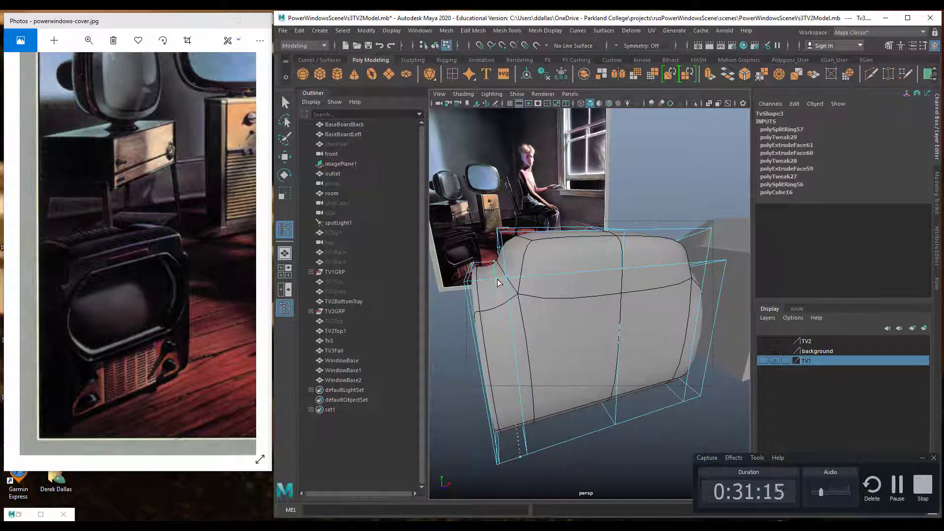
{"action": "left_click", "coordinate": [504, 287]}
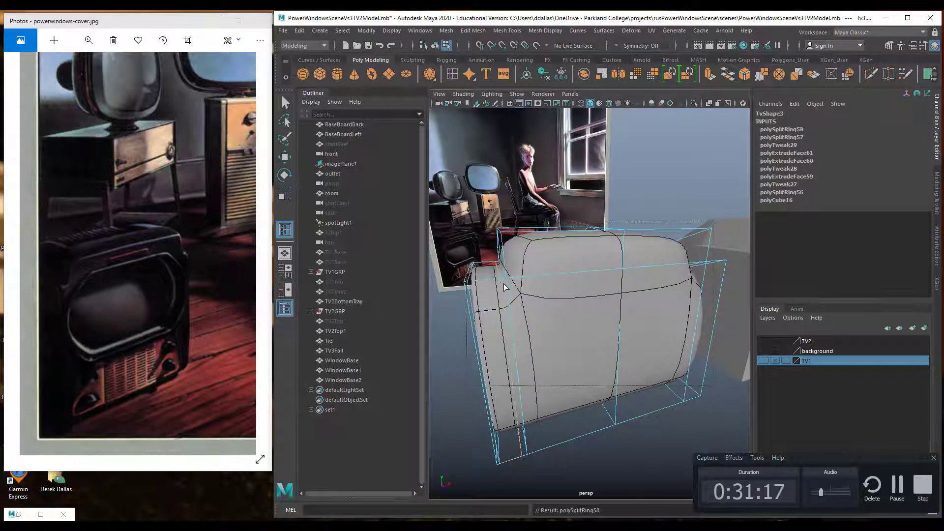
Insert supporting edge loops along both side edges of the raised top section and at the casing's right shoulder
{"action": "left_click_drag", "start_coordinate": [589, 283], "coordinate": [544, 268], "text": "alt"}
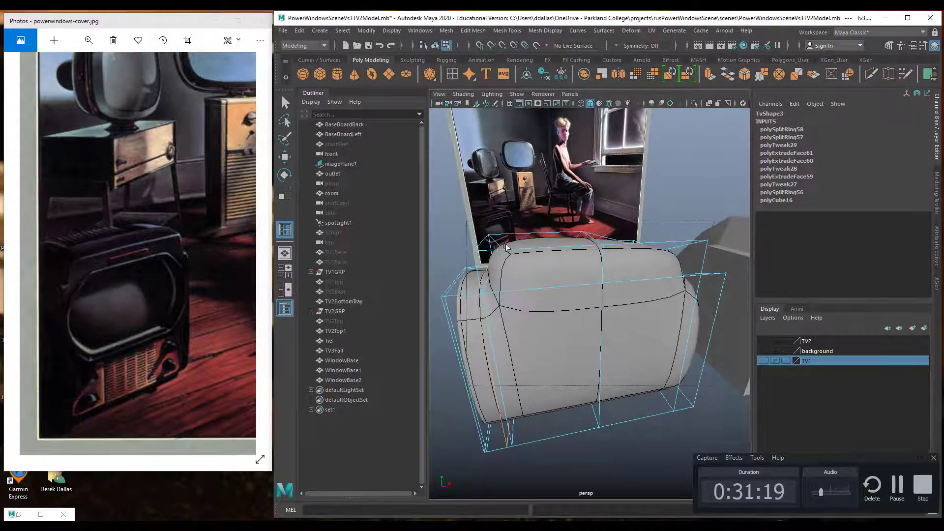
{"action": "left_click", "coordinate": [482, 255]}
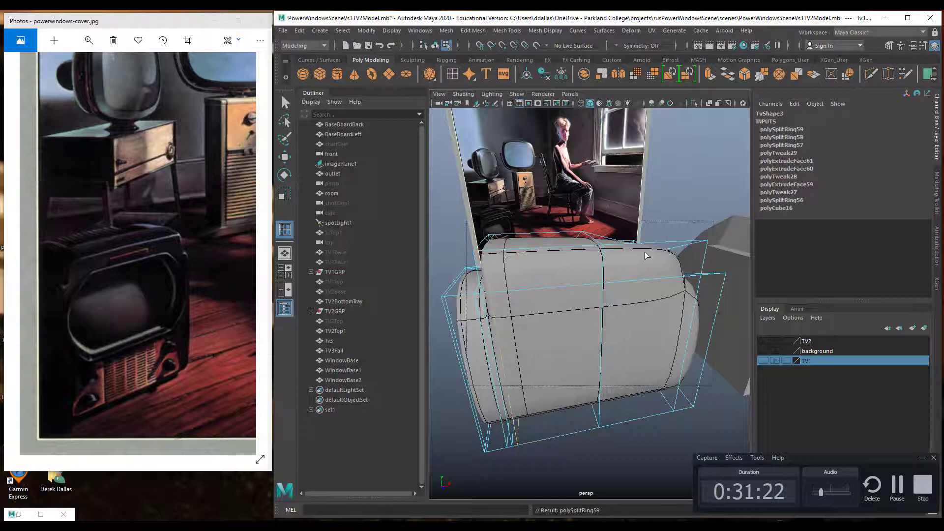
{"action": "left_click", "coordinate": [704, 248]}
{"action": "left_click_drag", "start_coordinate": [721, 287], "coordinate": [675, 293], "text": "alt"}
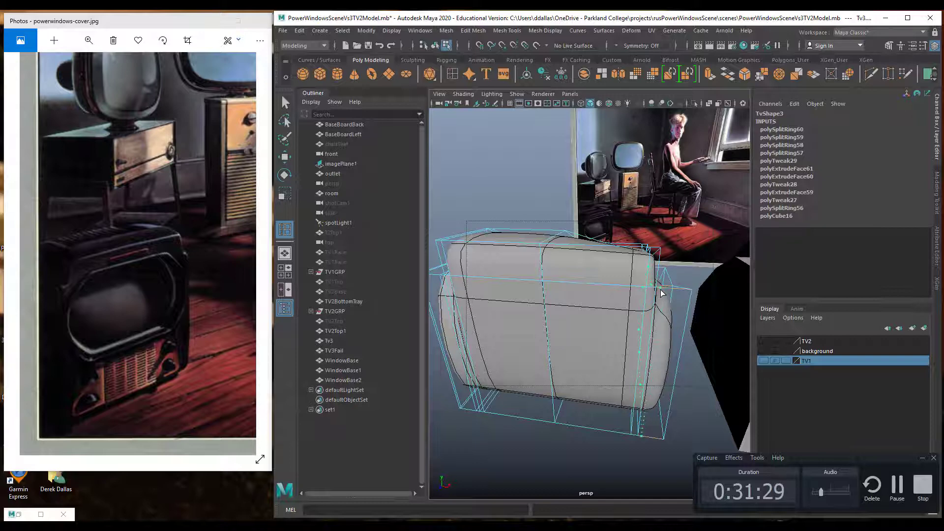
{"action": "left_click", "coordinate": [663, 294]}
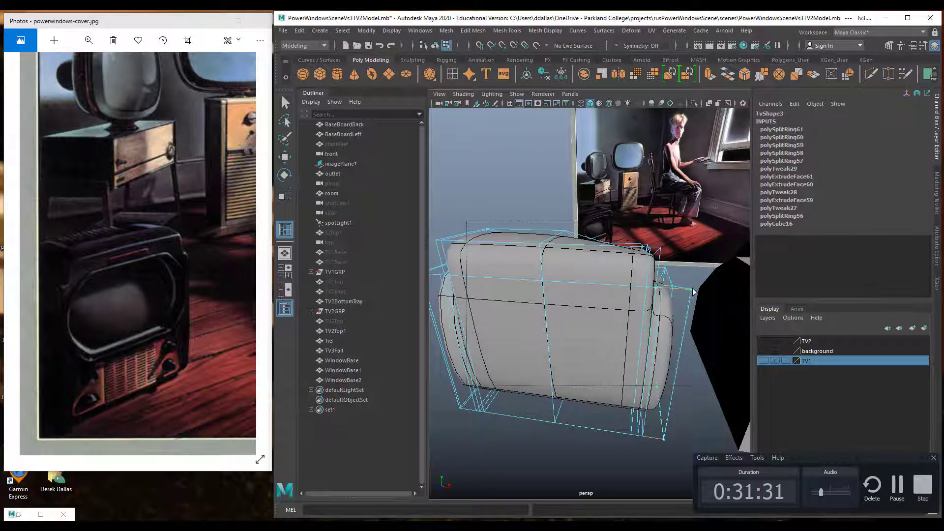
Insert supporting edge loops near the casing's front edge, and shift the last loop slightly back from the front
{"action": "left_click", "coordinate": [684, 295]}
{"action": "left_click_drag", "start_coordinate": [686, 294], "coordinate": [678, 272], "text": "alt"}
{"action": "left_click", "coordinate": [696, 243]}
{"action": "left_click", "coordinate": [682, 273]}
{"action": "key", "text": "w"}
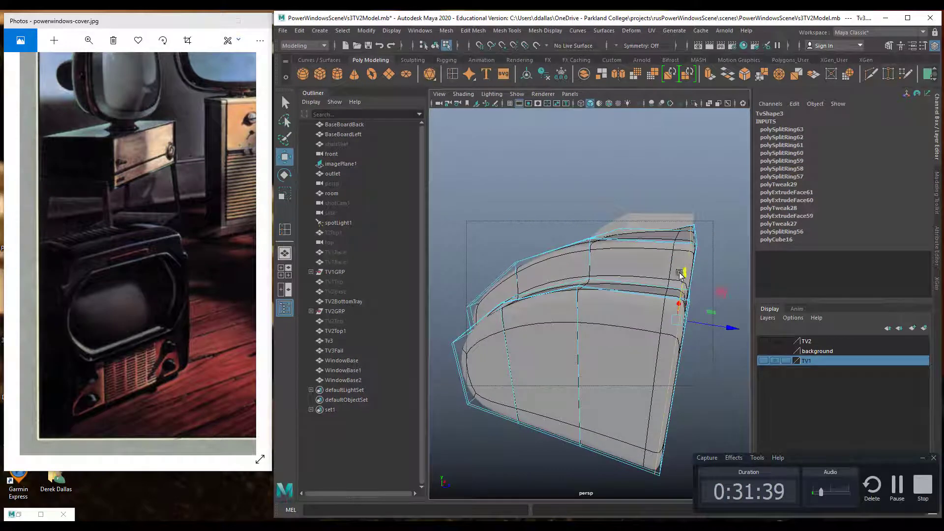
{"action": "left_click_drag", "start_coordinate": [732, 326], "coordinate": [716, 328]}
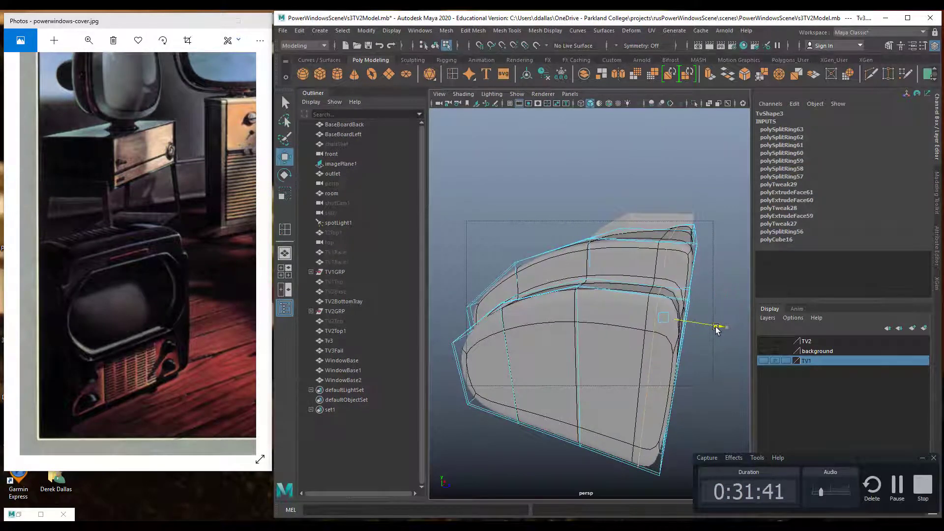
{"action": "mouse_move", "coordinate": [662, 283]}
{"action": "left_mouse_down", "text": "alt"}
{"action": "mouse_move", "coordinate": [658, 297]}
{"action": "mouse_move", "coordinate": [701, 300]}
{"action": "mouse_move", "coordinate": [670, 269]}
{"action": "mouse_move", "coordinate": [614, 310]}
{"action": "mouse_move", "coordinate": [607, 286]}
{"action": "mouse_move", "coordinate": [624, 295]}
{"action": "mouse_move", "coordinate": [610, 292]}
{"action": "left_mouse_up", "text": "alt"}
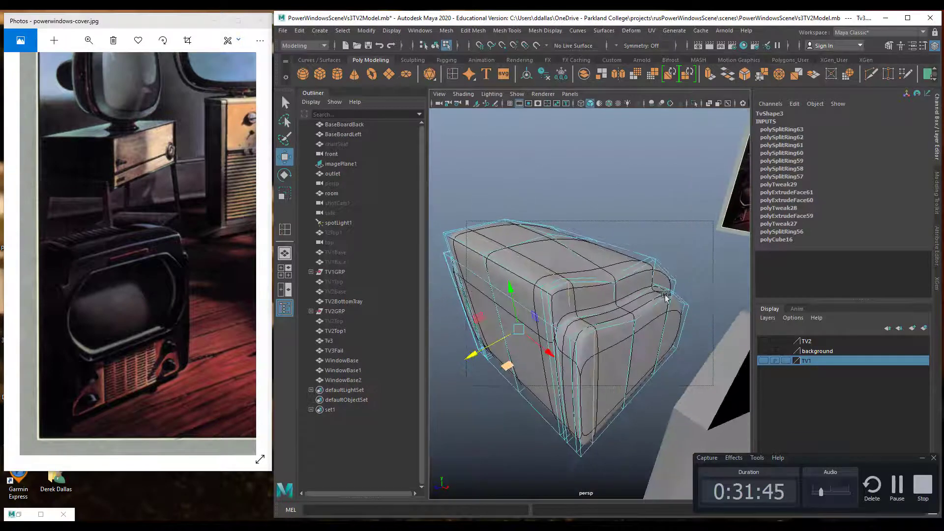
Display Tv3 unsmoothed in vertex mode and raise the sagging vertex on the side edge of the raised top section
{"action": "right_click_drag", "start_coordinate": [616, 286], "coordinate": [586, 278]}
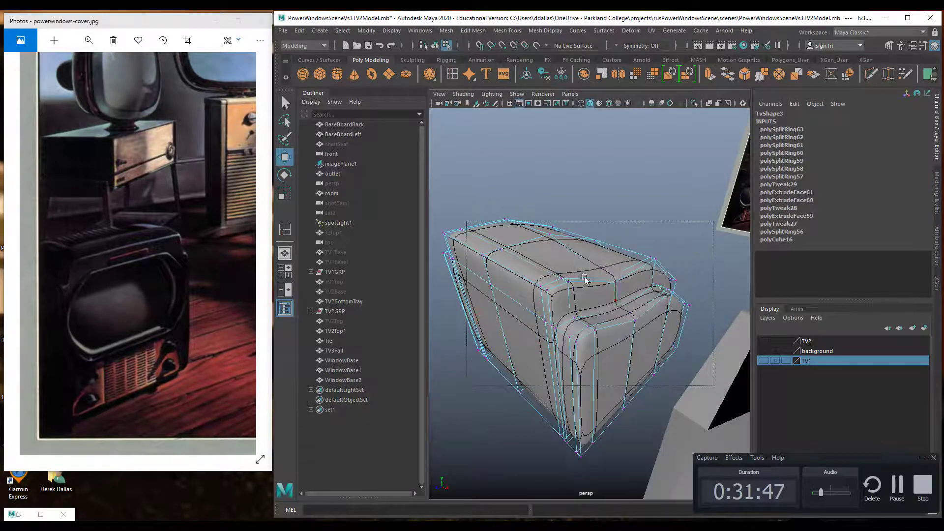
{"action": "key", "text": "1"}
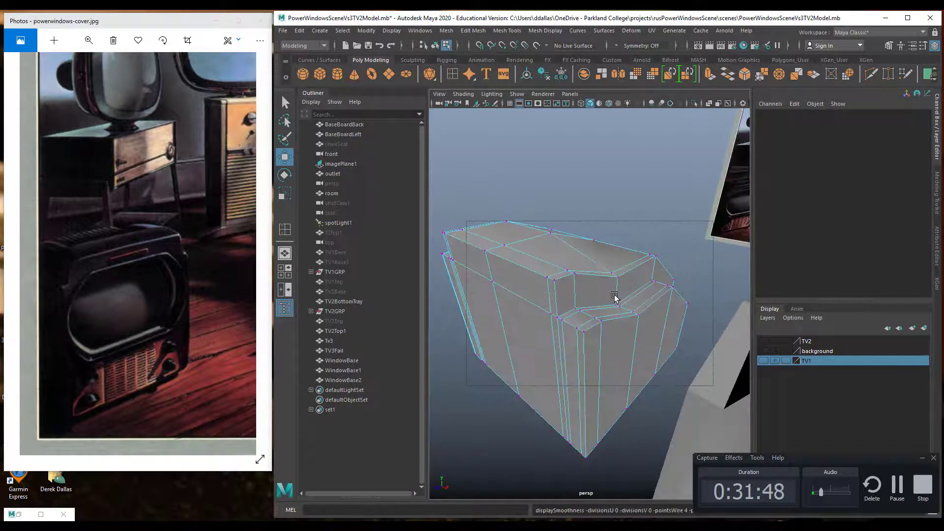
{"action": "left_click_drag", "start_coordinate": [612, 297], "coordinate": [595, 296], "text": "alt"}
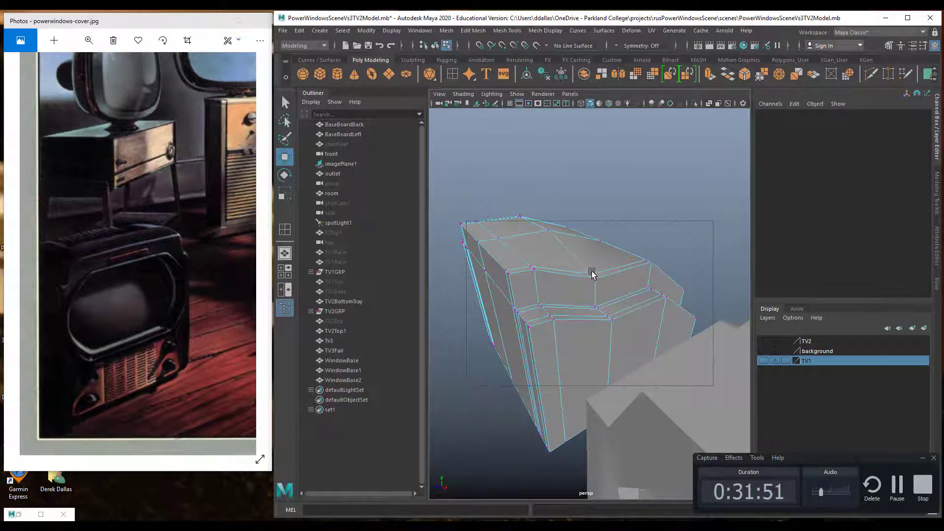
{"action": "left_click", "coordinate": [592, 273]}
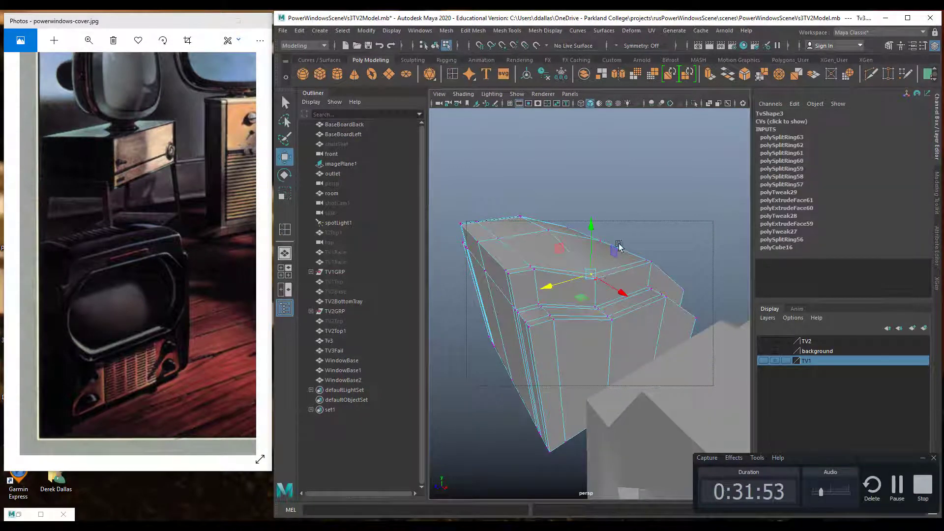
{"action": "left_click_drag", "start_coordinate": [618, 246], "coordinate": [520, 265], "text": "alt"}
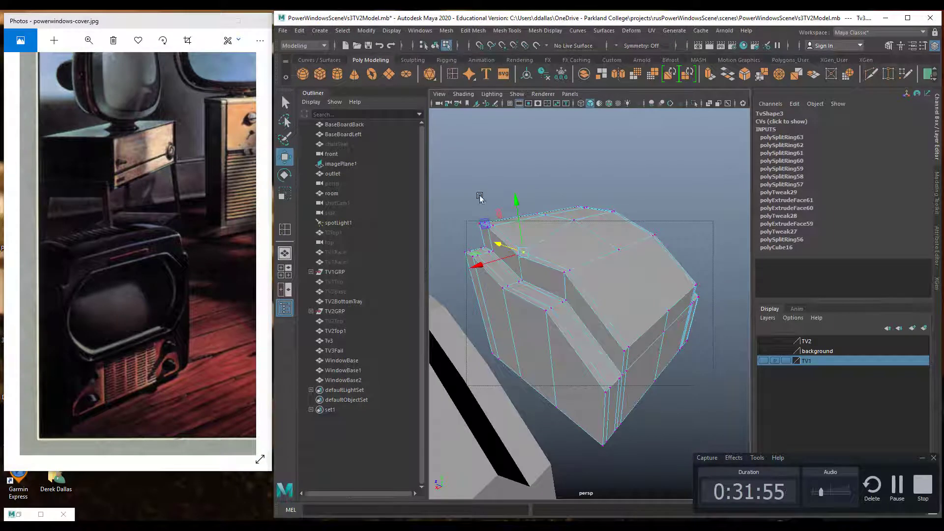
{"action": "left_click", "coordinate": [477, 188]}
{"action": "left_click", "coordinate": [516, 255]}
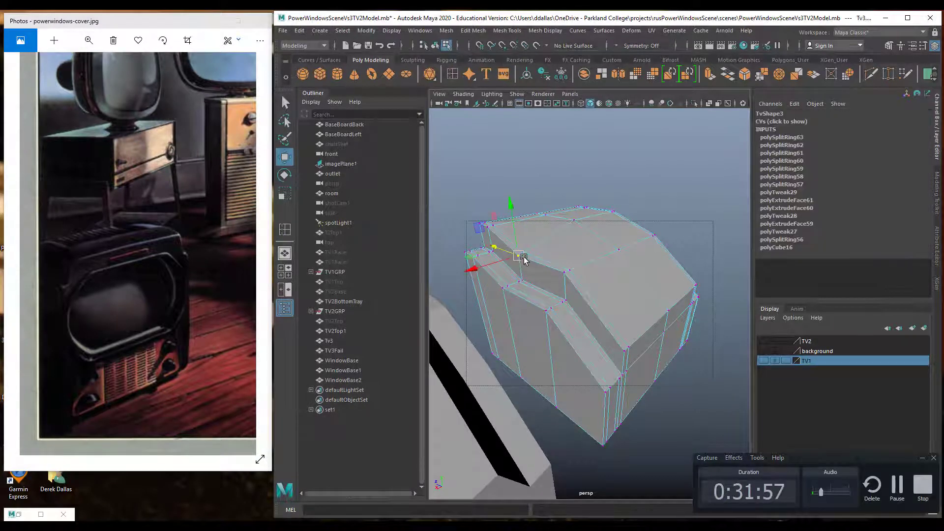
{"action": "key", "text": "q"}
{"action": "key", "text": "w"}
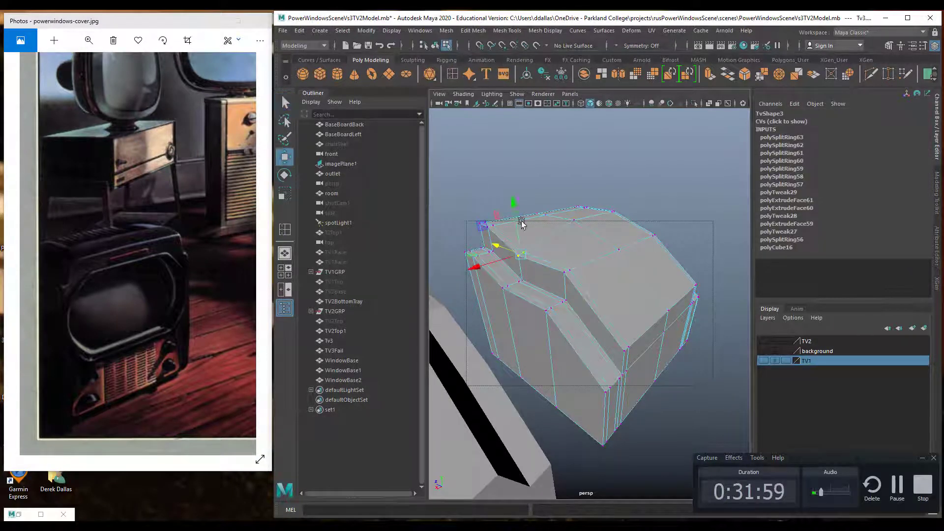
{"action": "left_click_drag", "start_coordinate": [512, 201], "coordinate": [514, 188]}
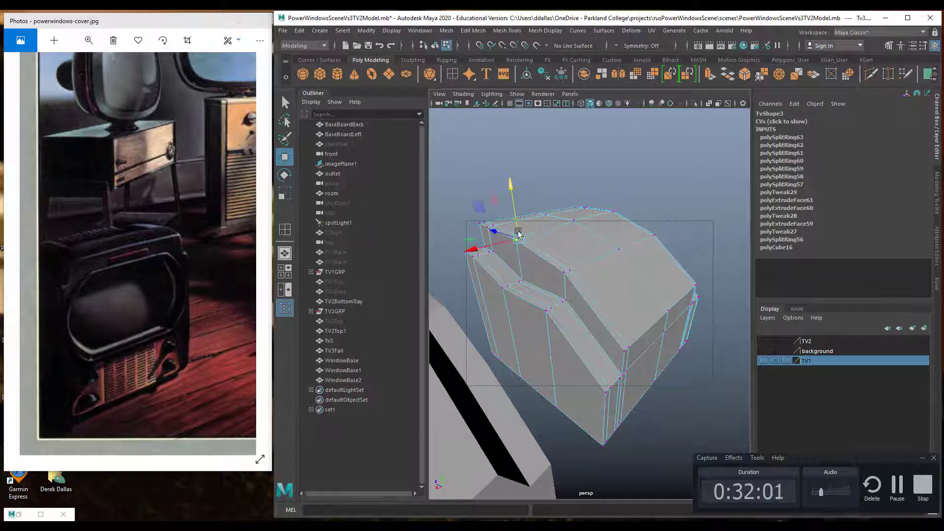
In the wireframe side view, raise the low shoulder vertex behind the front loop to line up with the shoulder line
{"action": "left_click_drag", "start_coordinate": [536, 268], "coordinate": [365, 261], "text": "alt"}
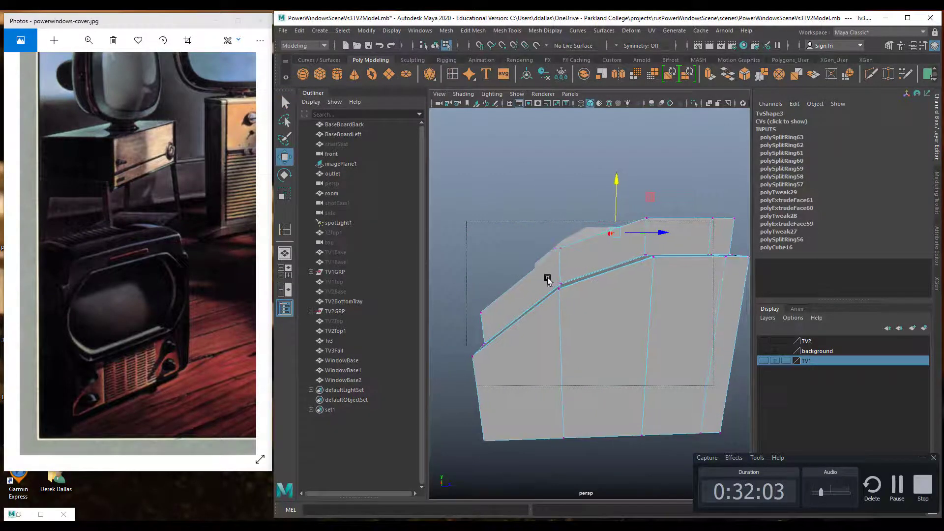
{"action": "key", "text": "4"}
{"action": "left_click_drag", "start_coordinate": [611, 324], "coordinate": [619, 330], "text": "alt"}
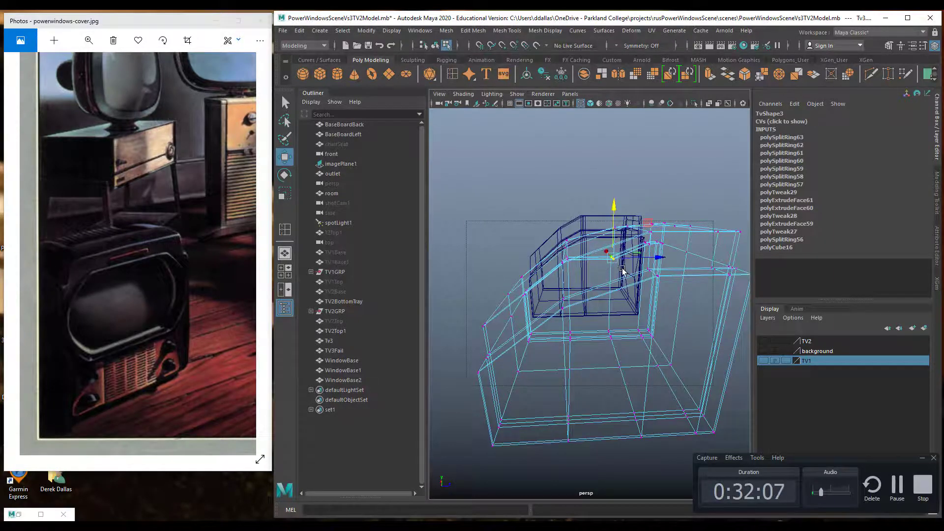
{"action": "left_click_drag", "start_coordinate": [612, 266], "coordinate": [621, 291], "text": "alt"}
{"action": "key", "text": "space"}
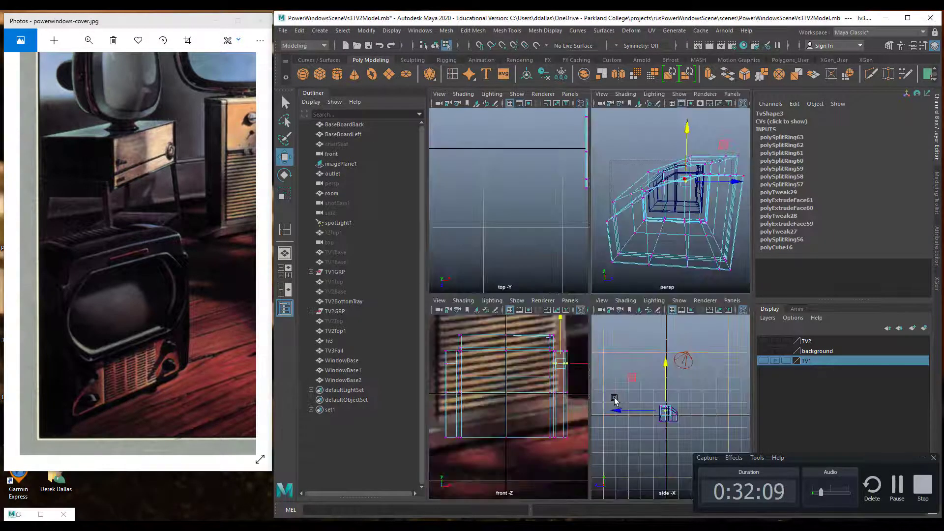
{"action": "key", "text": "space"}
{"action": "scroll", "coordinate": [634, 378], "scroll_direction": "up", "scroll_amount": 5}
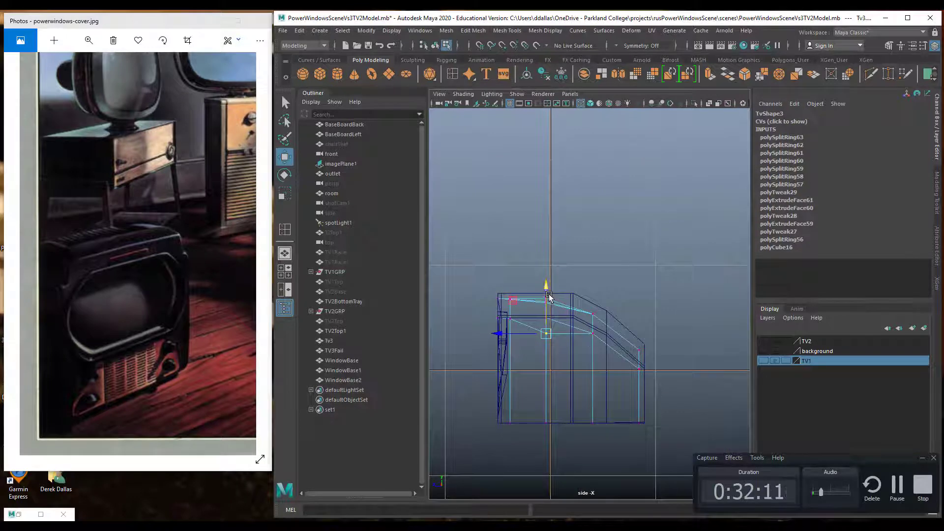
{"action": "left_click_drag", "start_coordinate": [546, 286], "coordinate": [549, 271]}
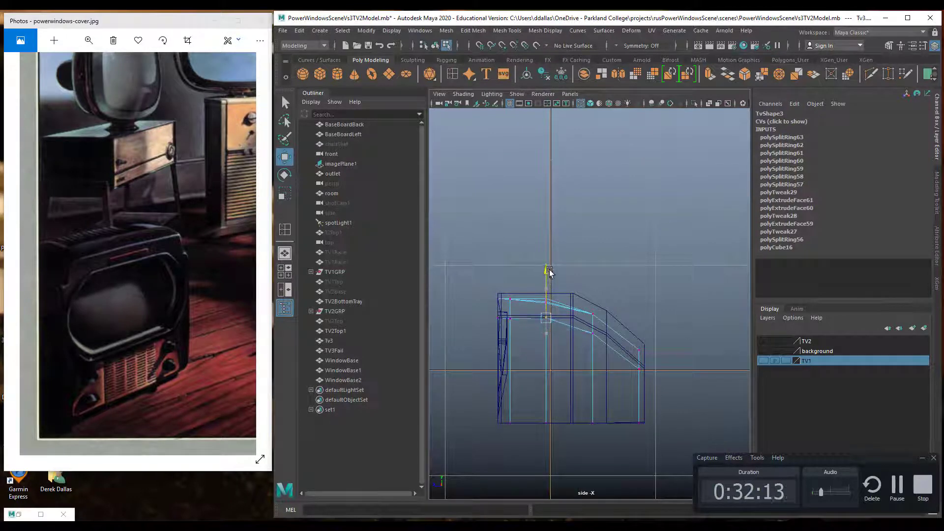
Raise the low vertex on the top section's side edge in the side view to straighten its profile, and clear the selection
{"action": "scroll", "coordinate": [544, 313], "scroll_direction": "up", "scroll_amount": 5}
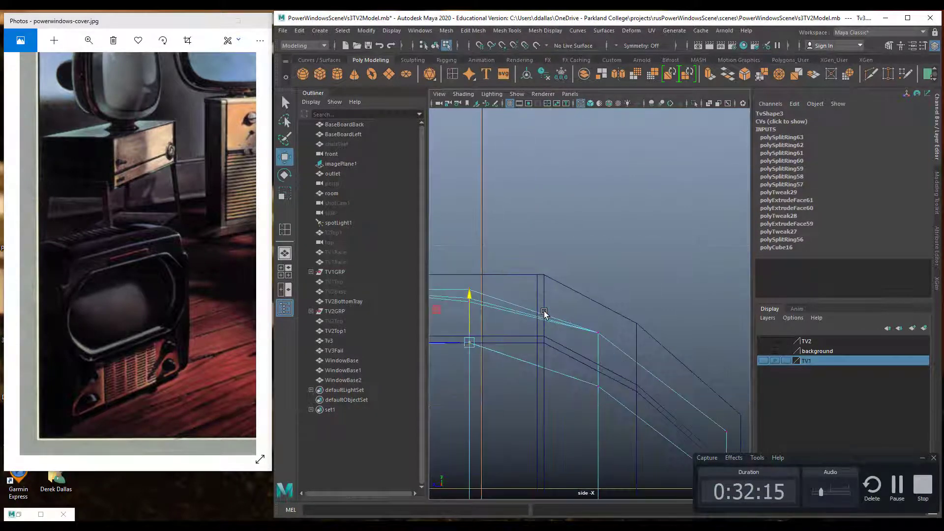
{"action": "middle_click_drag", "start_coordinate": [503, 335], "coordinate": [569, 326], "text": "alt"}
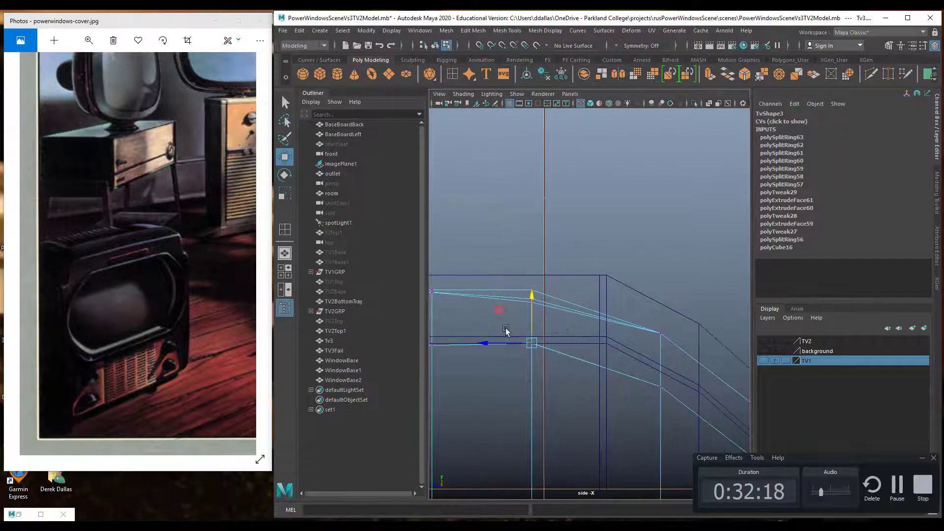
{"action": "key", "text": "q"}
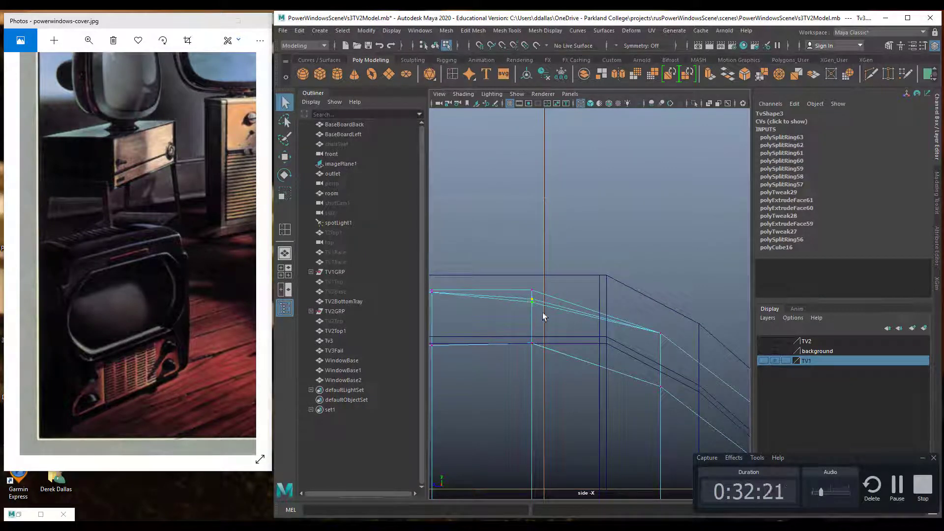
{"action": "key", "text": "w"}
{"action": "key", "text": "space"}
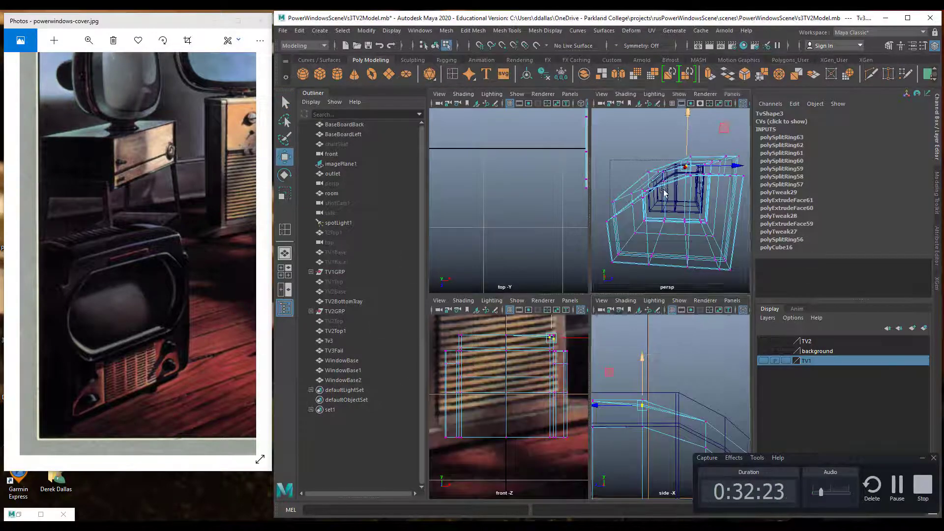
{"action": "key", "text": "space"}
{"action": "scroll", "coordinate": [569, 241], "scroll_direction": "up", "scroll_amount": 4}
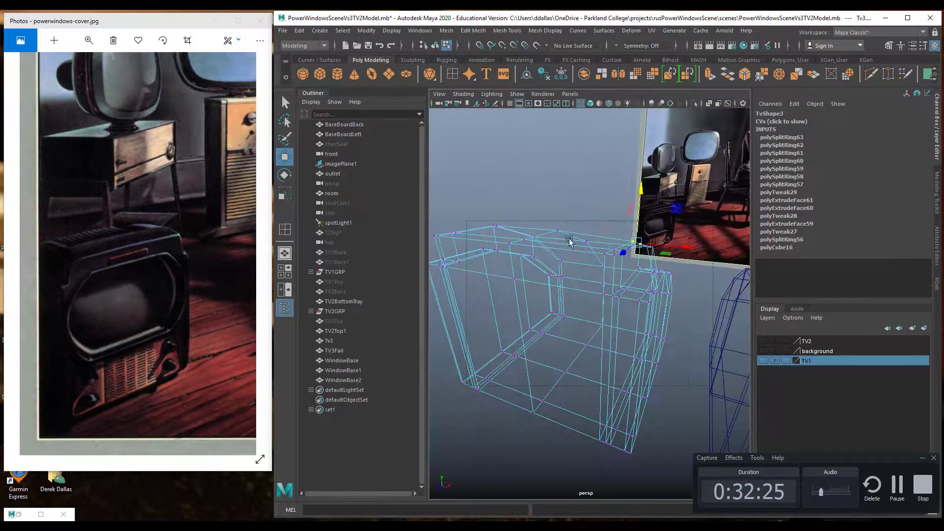
{"action": "left_click_drag", "start_coordinate": [639, 217], "coordinate": [650, 275], "text": "alt"}
{"action": "key", "text": "space"}
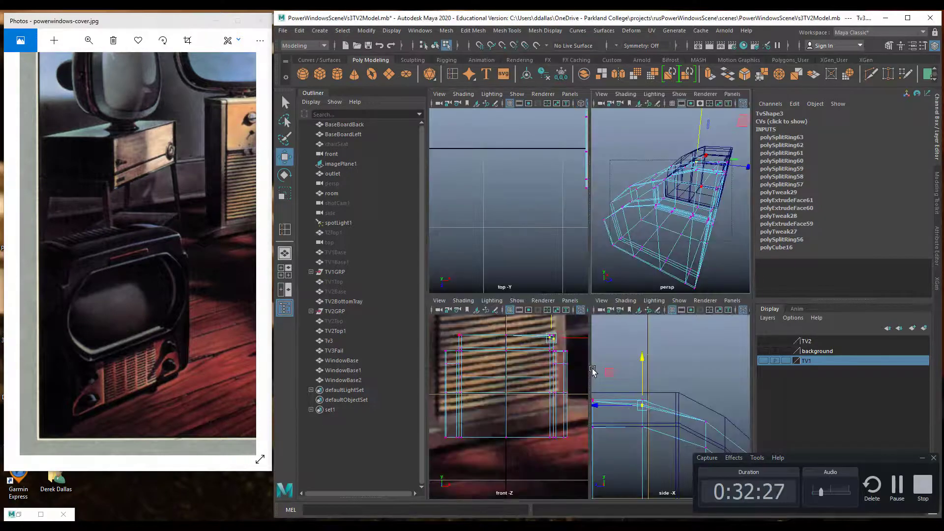
{"action": "left_click_drag", "start_coordinate": [643, 361], "coordinate": [643, 354]}
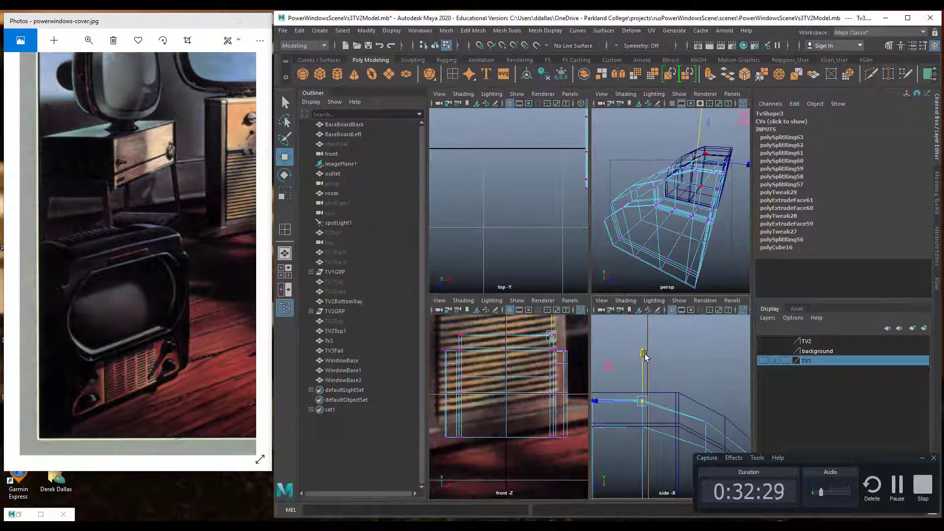
{"action": "scroll", "coordinate": [659, 266], "scroll_direction": "down", "scroll_amount": 3}
{"action": "left_click", "coordinate": [692, 235]}
Display Tv3 shaded and smoothed in the perspective view, and examine its casing shape from several angles
{"action": "key", "text": "space"}
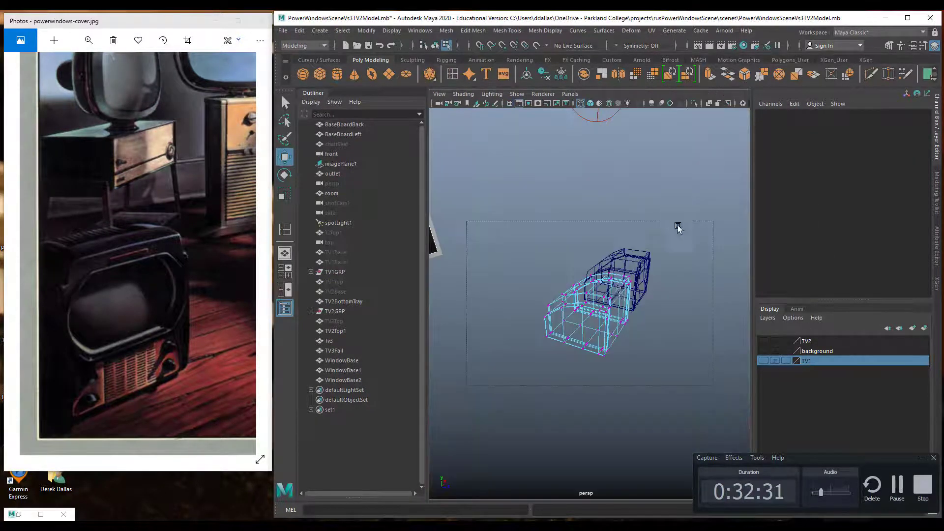
{"action": "left_click_drag", "start_coordinate": [598, 310], "coordinate": [546, 312], "text": "alt"}
{"action": "right_click_drag", "start_coordinate": [546, 312], "coordinate": [607, 323], "text": "alt"}
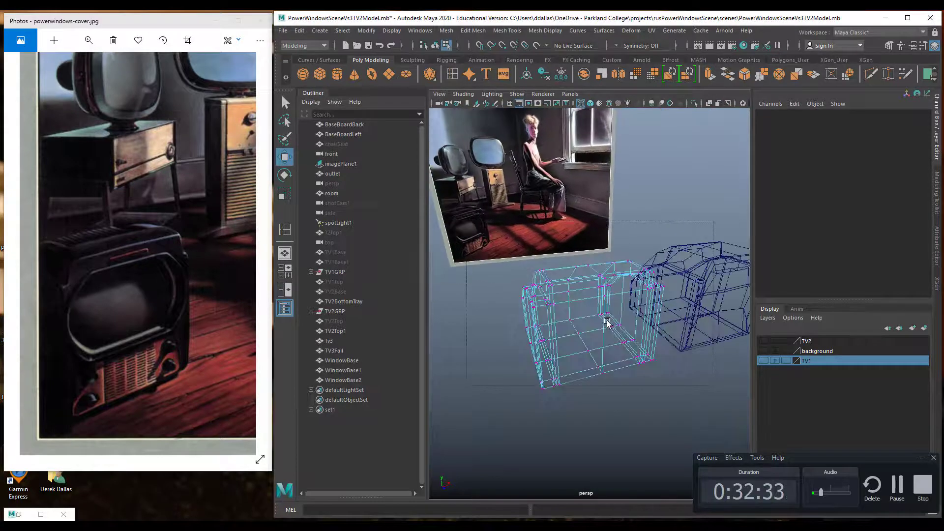
{"action": "left_click_drag", "start_coordinate": [607, 323], "coordinate": [539, 308], "text": "alt"}
{"action": "key", "text": "5"}
{"action": "key", "text": "3"}
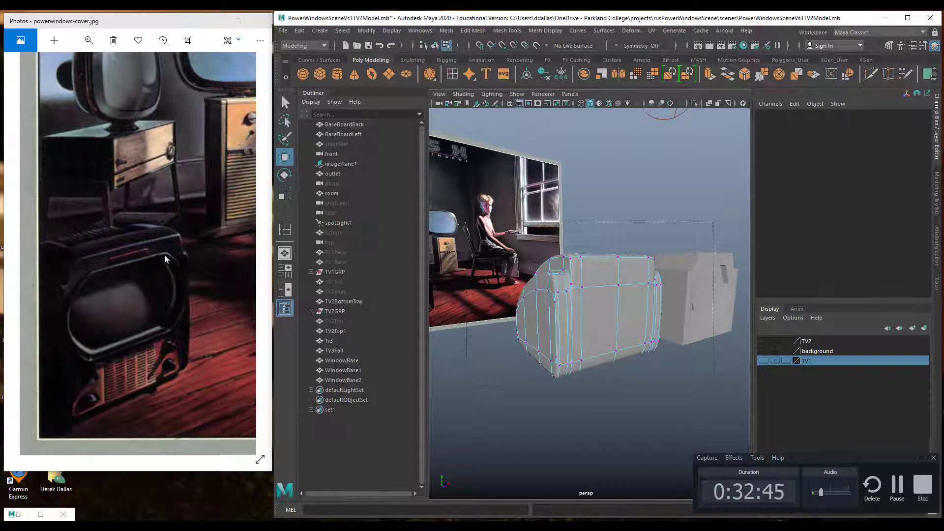
{"action": "left_click", "coordinate": [571, 302]}
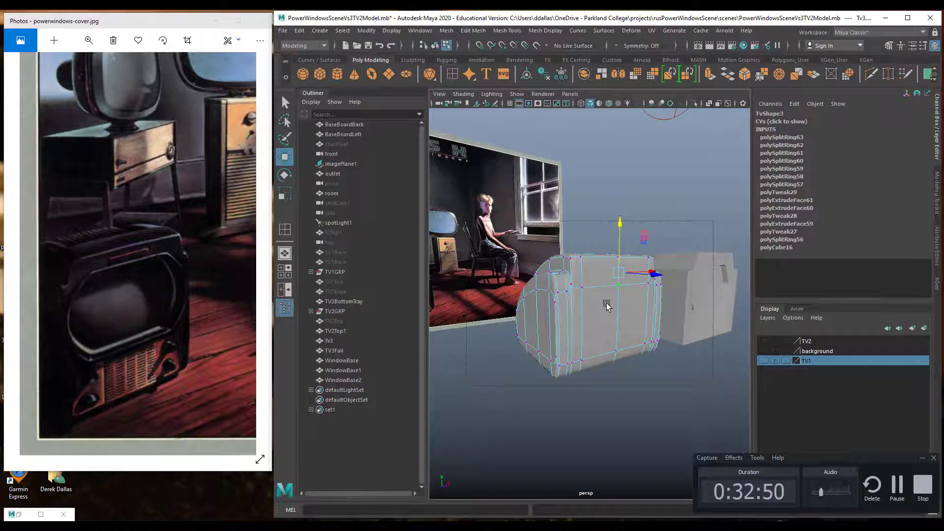
{"action": "left_click_drag", "start_coordinate": [607, 306], "coordinate": [597, 334], "text": "alt"}
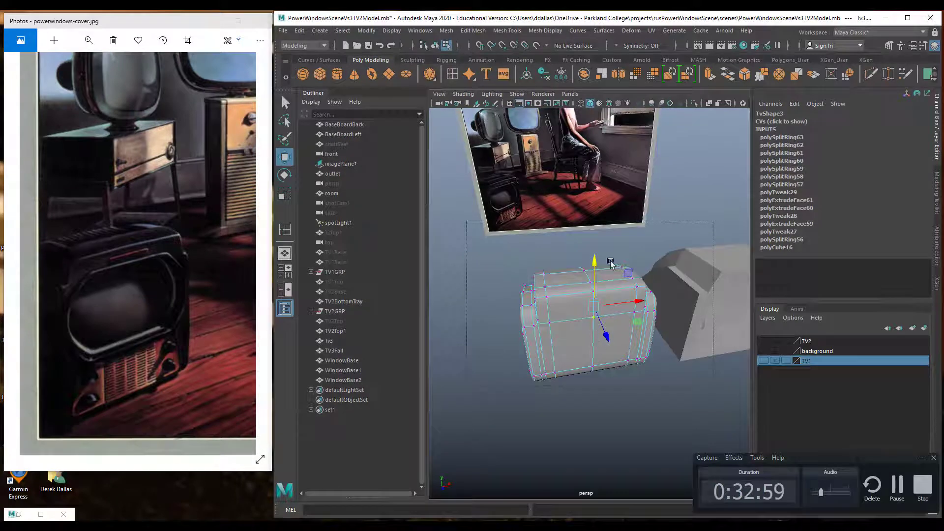
Create a polygon pipe, move it beside the casing to about -1.33 in X, and rotate it 90 degrees about X
{"action": "left_click", "coordinate": [320, 31]}
{"action": "mouse_move", "coordinate": [374, 66]}
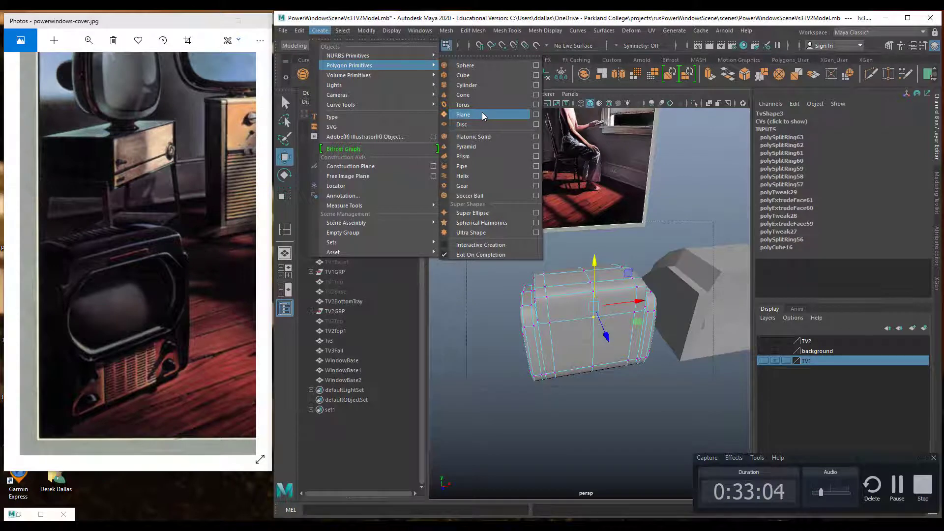
{"action": "left_click", "coordinate": [480, 166]}
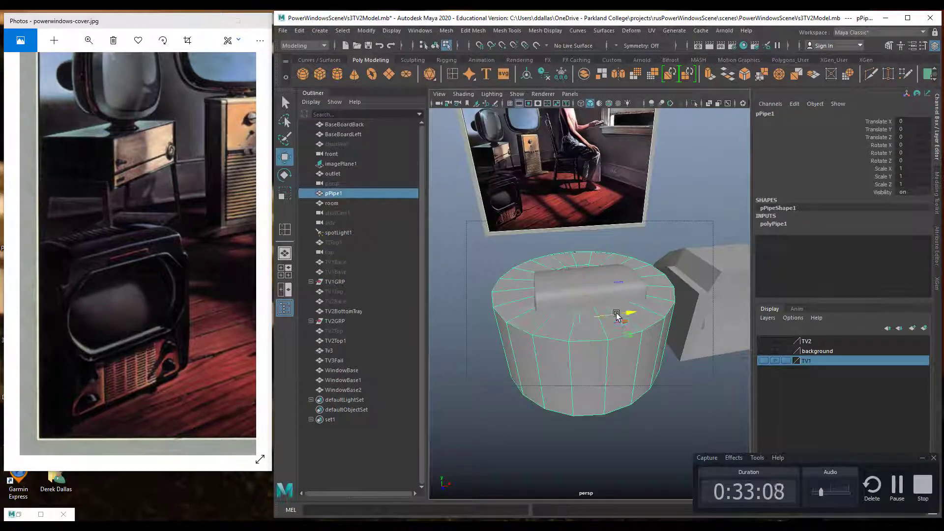
{"action": "left_click_drag", "start_coordinate": [629, 313], "coordinate": [518, 324]}
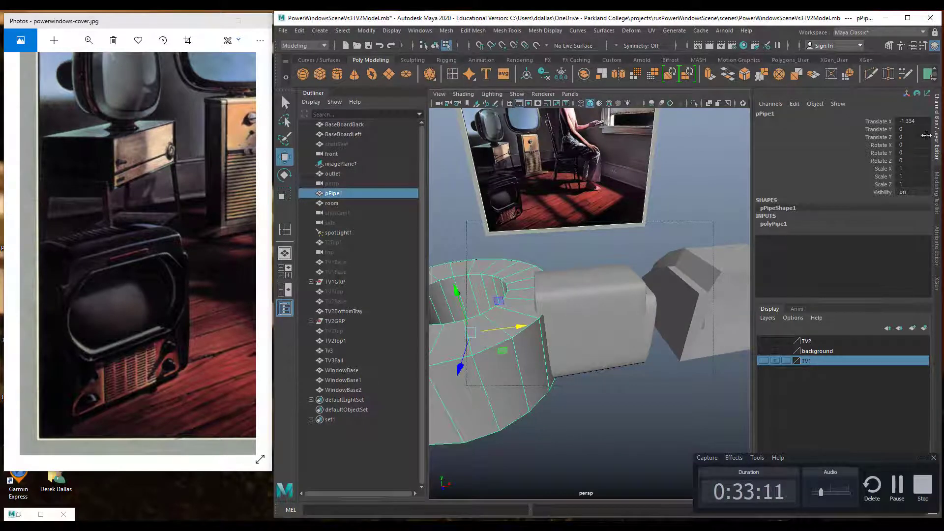
{"action": "double_click", "coordinate": [912, 145]}
{"action": "key", "text": "Return"}
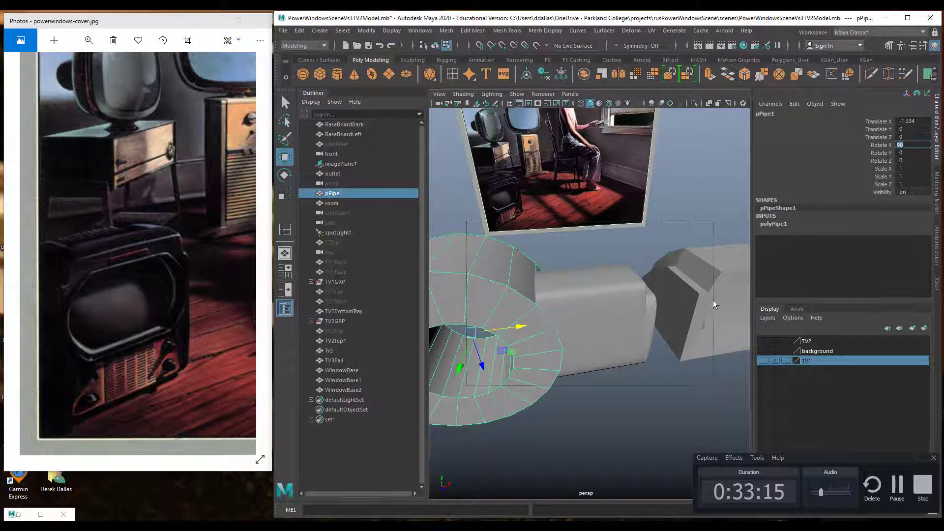
Set the pipe's Subdivisions Axis to 8 and view its octagonal shape from the front
{"action": "left_click", "coordinate": [773, 224]}
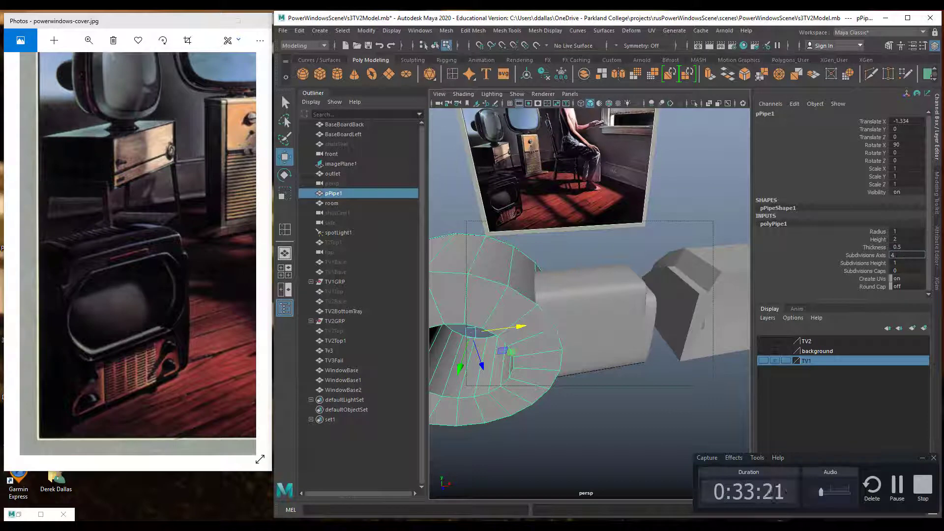
{"action": "type", "text": "8"}
{"action": "key", "text": "Return"}
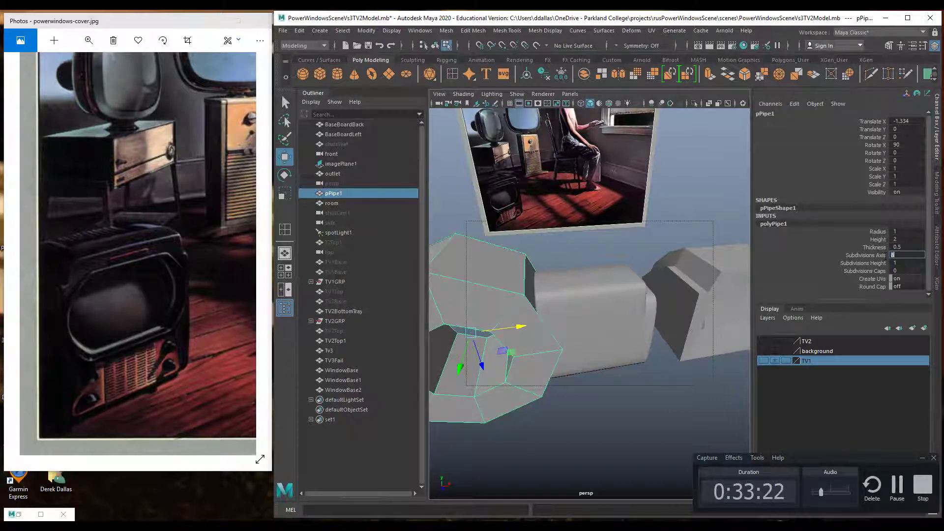
{"action": "scroll", "coordinate": [581, 356], "scroll_direction": "down", "scroll_amount": 2}
{"action": "left_click_drag", "start_coordinate": [551, 359], "coordinate": [623, 341], "text": "alt"}
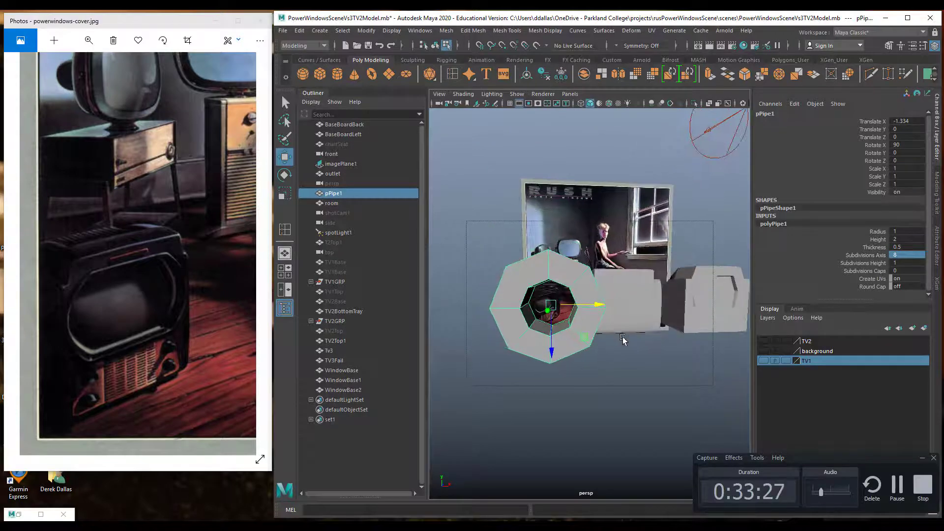
Try 6 axis subdivisions on the pipe and restore the setting to 8
{"action": "left_click", "coordinate": [899, 254]}
{"action": "type", "text": "6"}
{"action": "key", "text": "Return"}
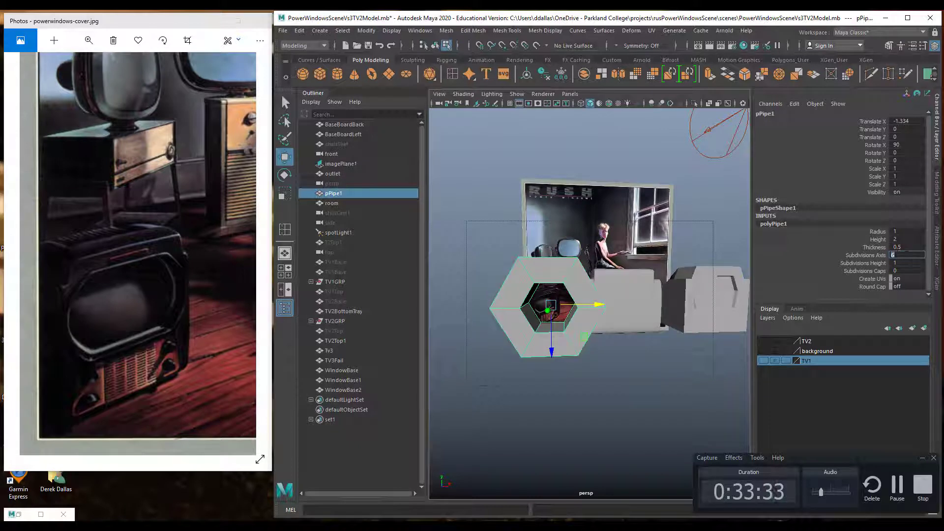
{"action": "type", "text": "8"}
{"action": "key", "text": "Return"}
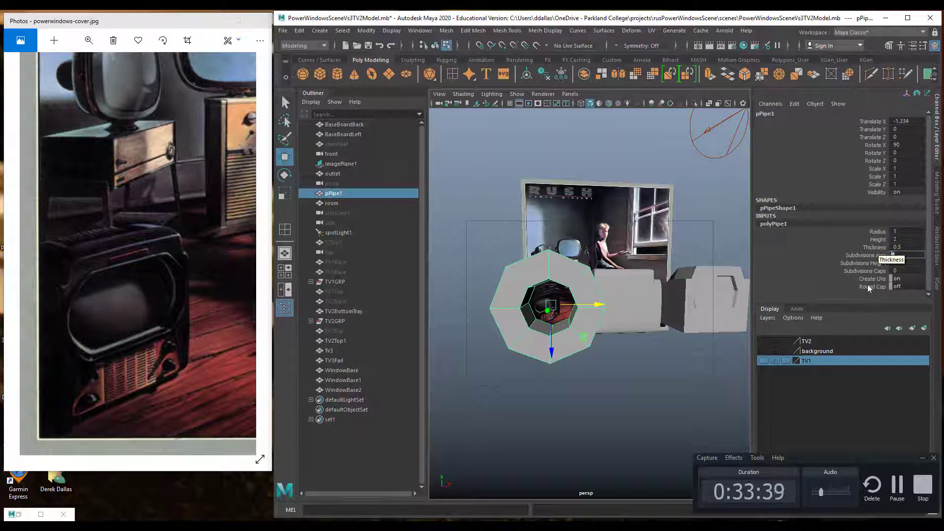
Try a smaller pipe radius, return it to 1, and set the pipe's Thickness to 0.1
{"action": "left_click", "coordinate": [881, 232]}
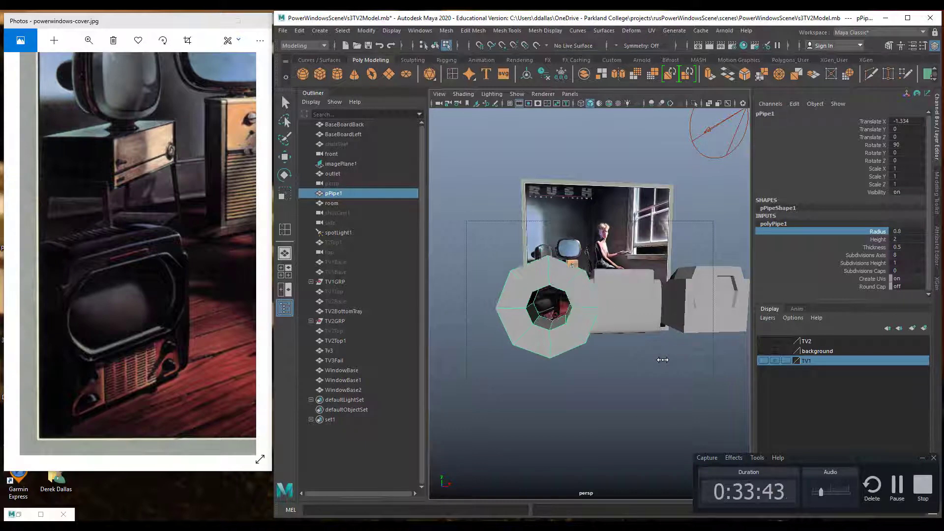
{"action": "left_click", "coordinate": [880, 247]}
{"action": "middle_click_drag", "start_coordinate": [681, 366], "coordinate": [681, 366]}
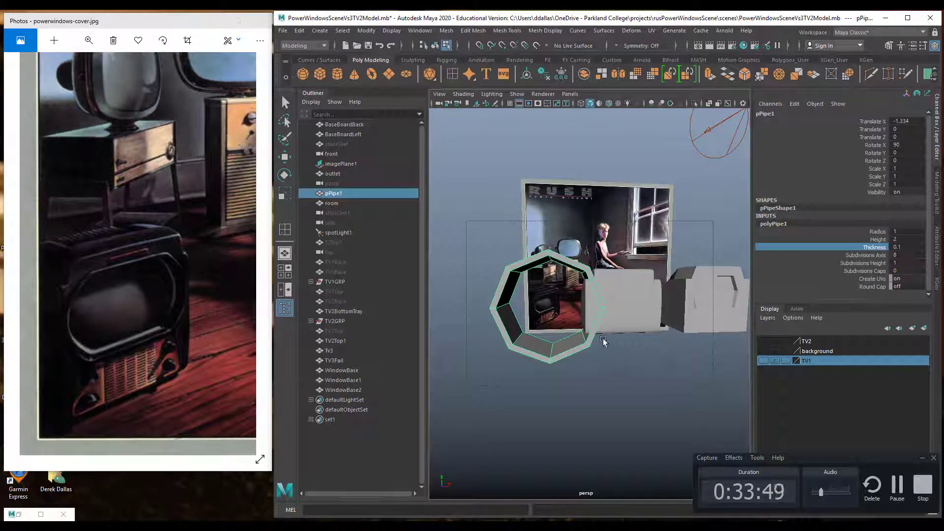
{"action": "mouse_move", "coordinate": [608, 344]}
{"action": "left_mouse_down", "text": "alt"}
{"action": "mouse_move", "coordinate": [580, 344]}
{"action": "mouse_move", "coordinate": [614, 344]}
{"action": "left_mouse_up", "text": "alt"}
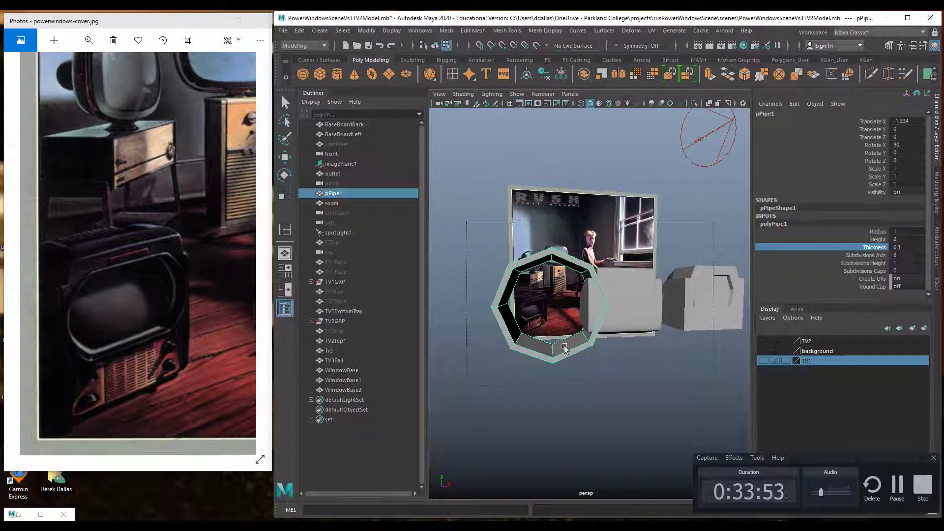
Scale the whole pipe uniformly to about 0.359 and display it smoothed
{"action": "key", "text": "F9"}
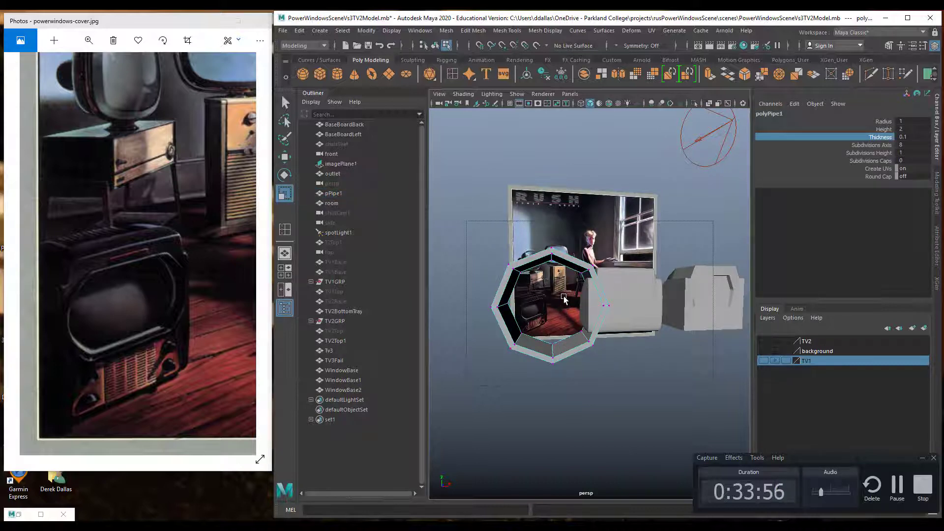
{"action": "key", "text": "F8"}
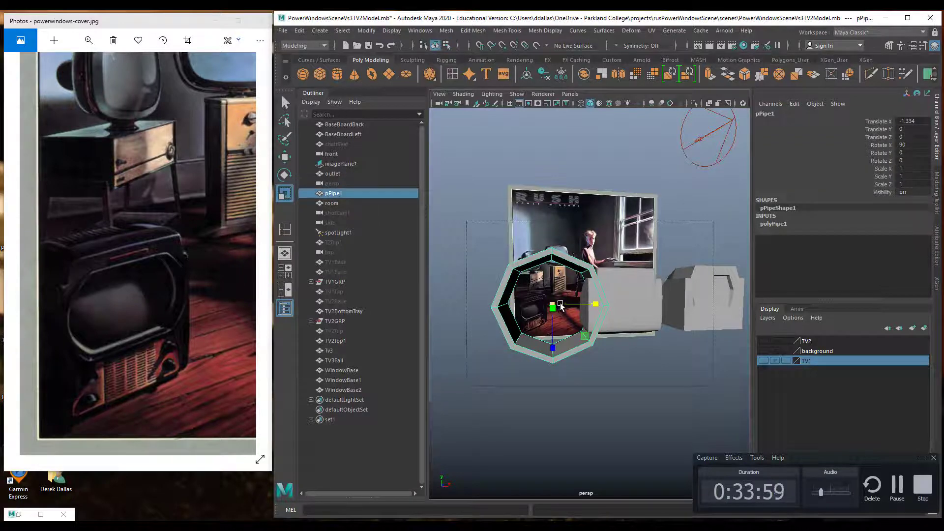
{"action": "left_click_drag", "start_coordinate": [564, 315], "coordinate": [502, 306], "text": "alt"}
{"action": "key", "text": "3"}
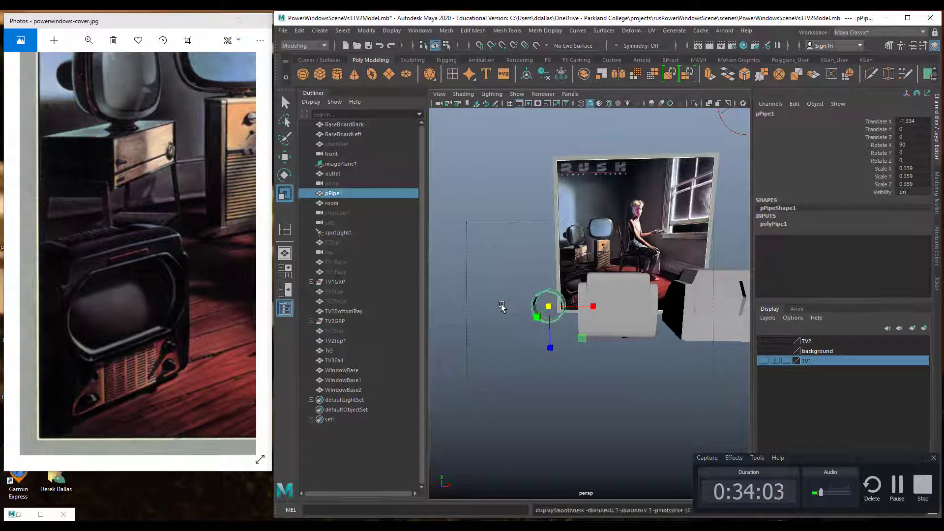
Move the pipe onto the casing's front face, to about X 0.001, Y 0.165 and Z 0.456
{"action": "key", "text": "w"}
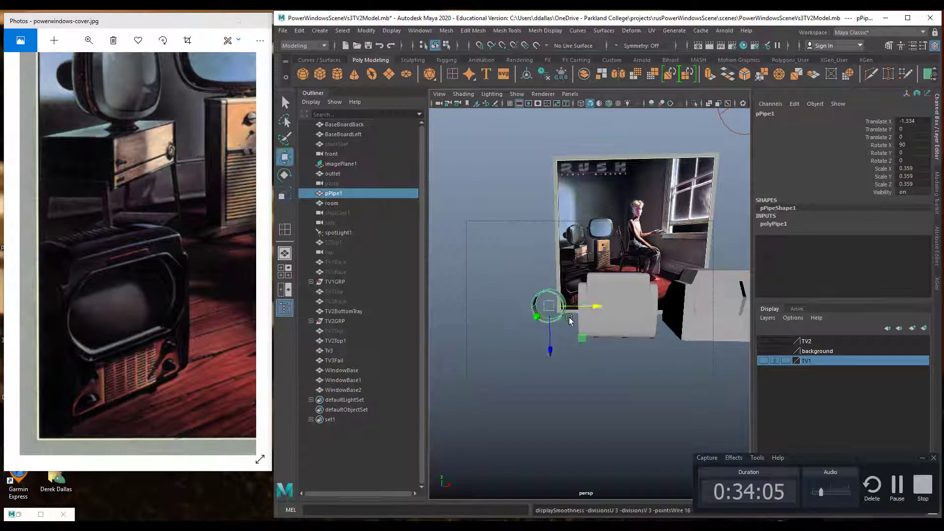
{"action": "left_click_drag", "start_coordinate": [568, 317], "coordinate": [618, 336], "text": "alt"}
{"action": "right_click_drag", "start_coordinate": [618, 336], "coordinate": [715, 336], "text": "alt"}
{"action": "left_click_drag", "start_coordinate": [716, 337], "coordinate": [653, 318], "text": "alt"}
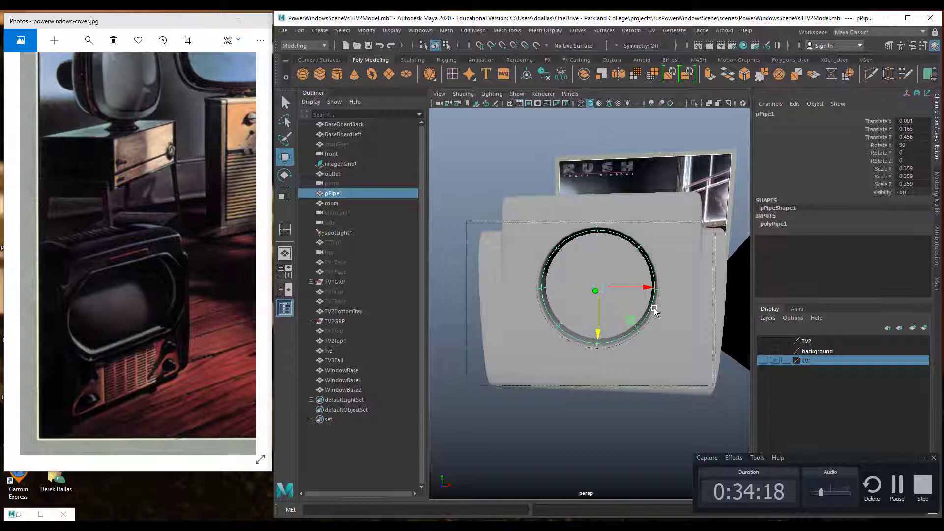
Lower the pipe's top middle vertices and raise its bottom middle ones level with the neighbouring corners, and preview the ring smoothed
{"action": "key", "text": "1"}
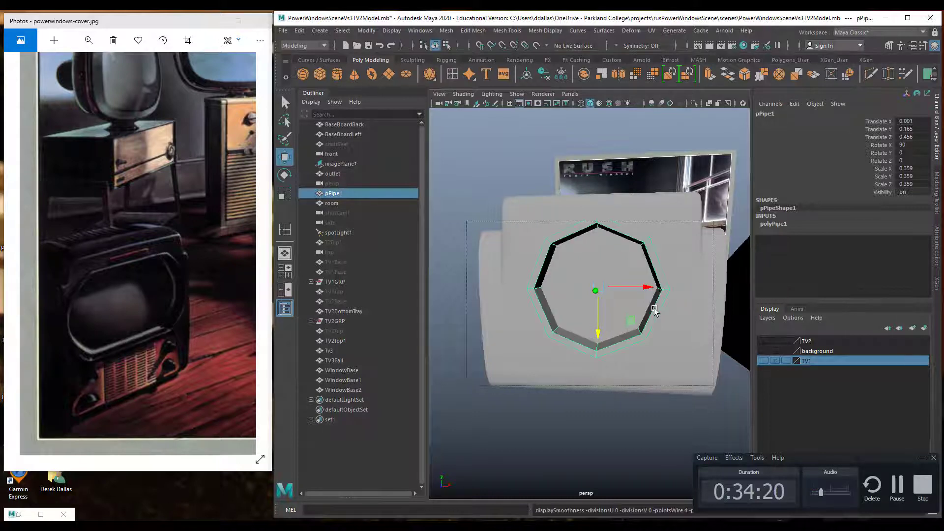
{"action": "right_click_drag", "start_coordinate": [658, 297], "coordinate": [610, 270]}
{"action": "scroll", "coordinate": [592, 280], "scroll_direction": "down", "scroll_amount": 3}
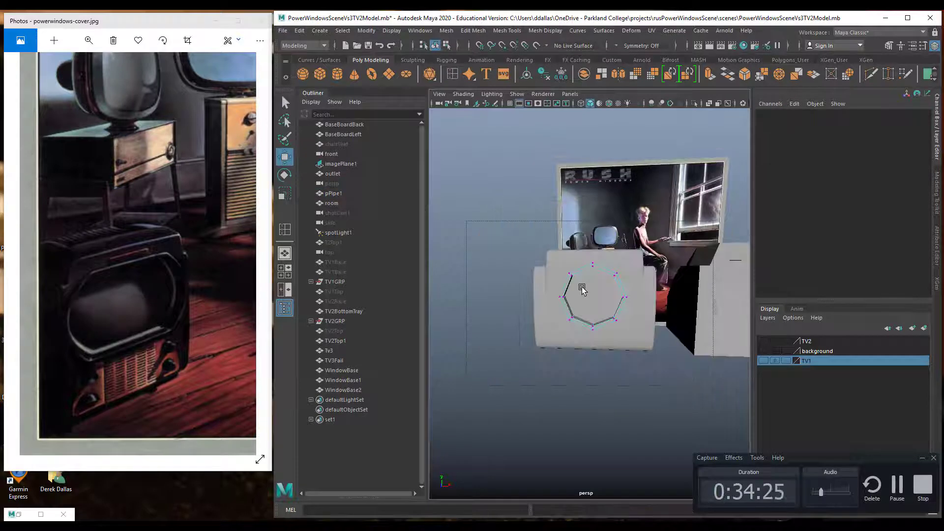
{"action": "left_click_drag", "start_coordinate": [540, 283], "coordinate": [640, 311]}
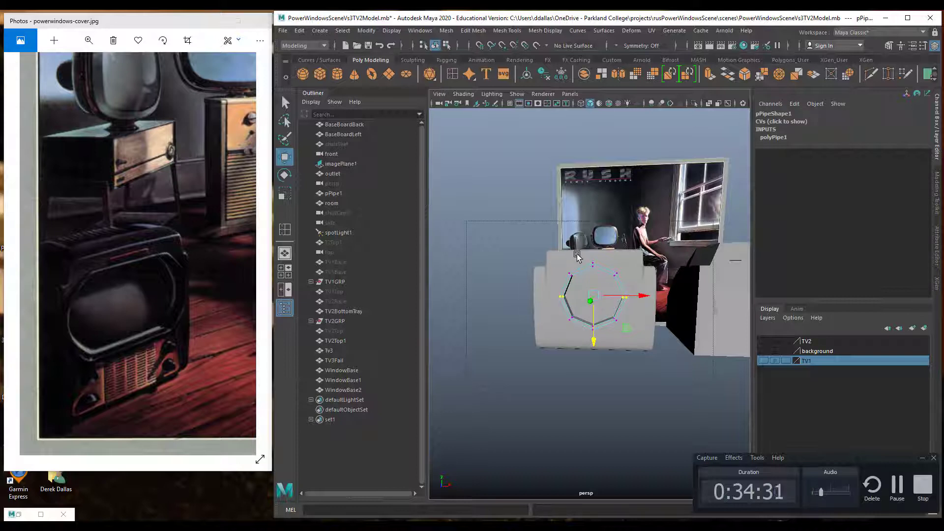
{"action": "left_click", "coordinate": [600, 276]}
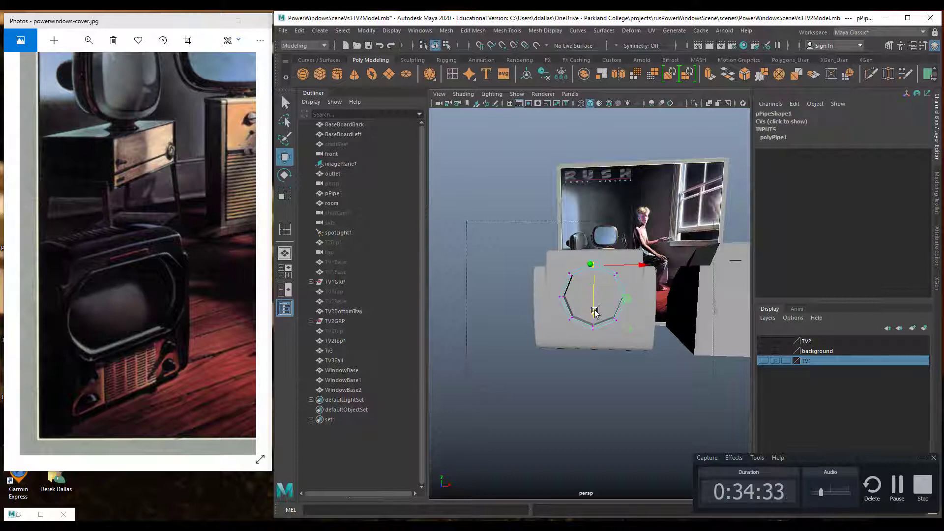
{"action": "left_click_drag", "start_coordinate": [595, 315], "coordinate": [594, 362]}
{"action": "key", "text": "3"}
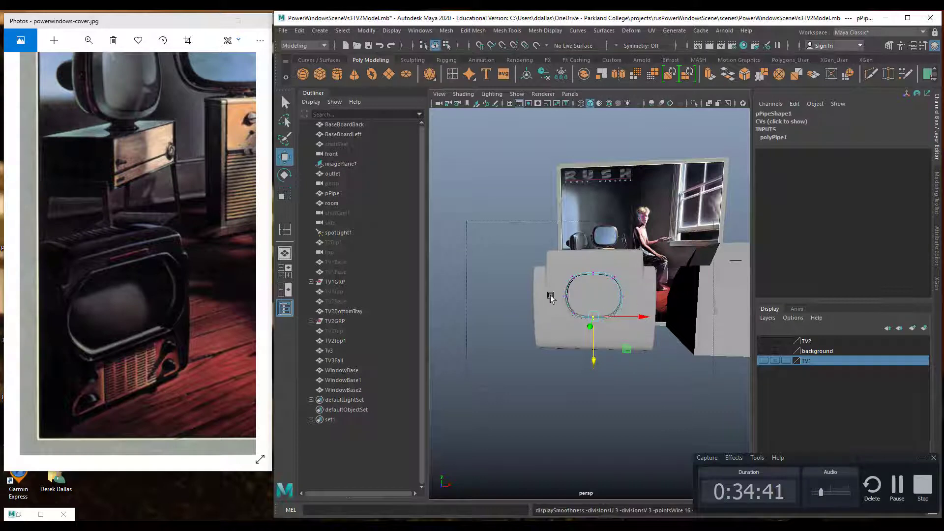
Try scaling the middle vertices on both sides of the pipe along X
{"action": "left_click_drag", "start_coordinate": [545, 276], "coordinate": [618, 306]}
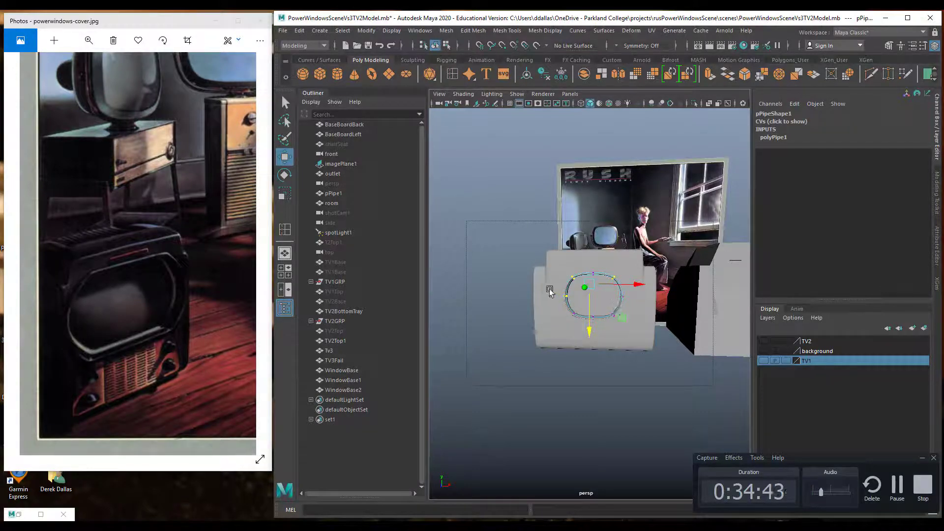
{"action": "key", "text": "r"}
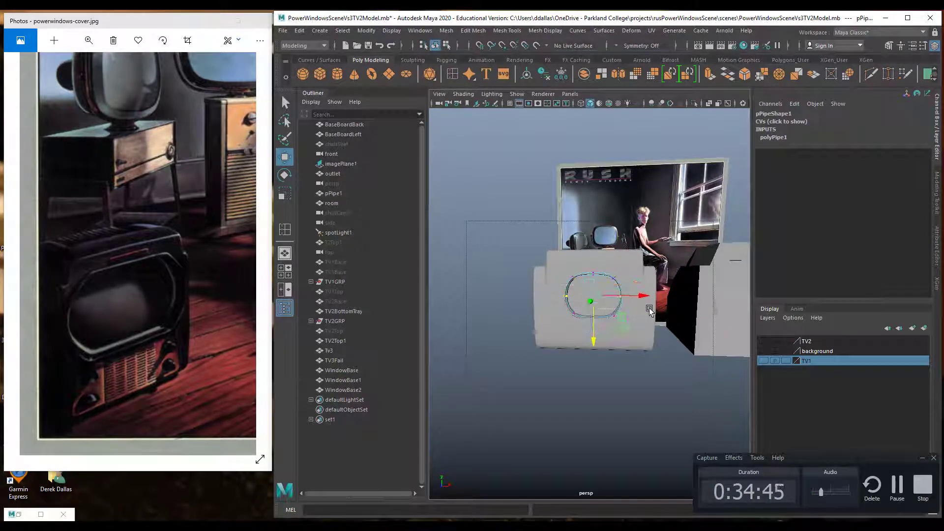
{"action": "left_click_drag", "start_coordinate": [639, 295], "coordinate": [638, 296]}
{"action": "scroll", "coordinate": [634, 300], "scroll_direction": "up", "scroll_amount": 3}
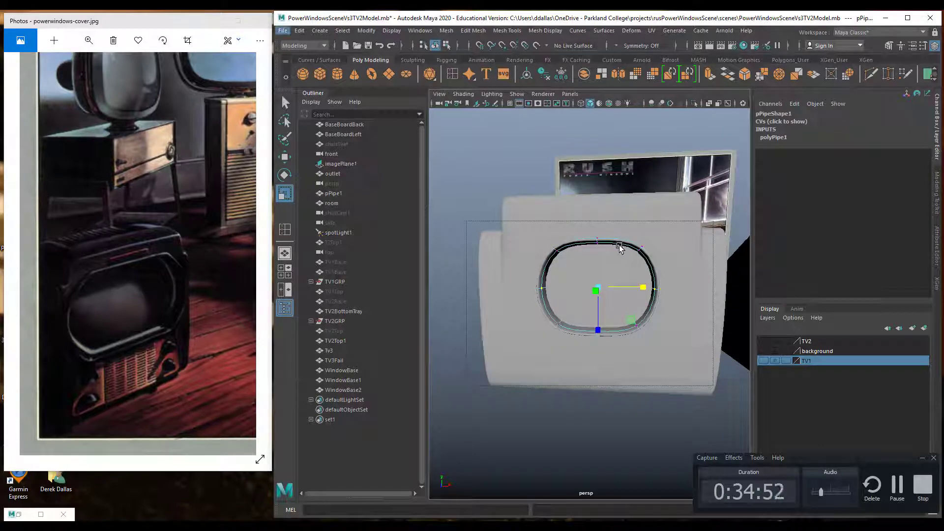
Compare the pipe's unsmoothed and smoothed displays, ending with the smoothed mesh shown inside its cage
{"action": "key", "text": "1"}
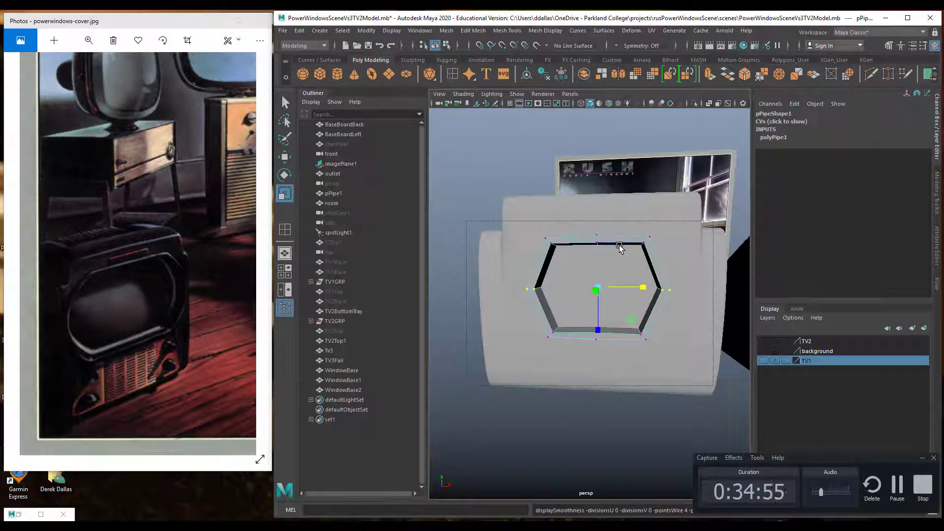
{"action": "key", "text": "3"}
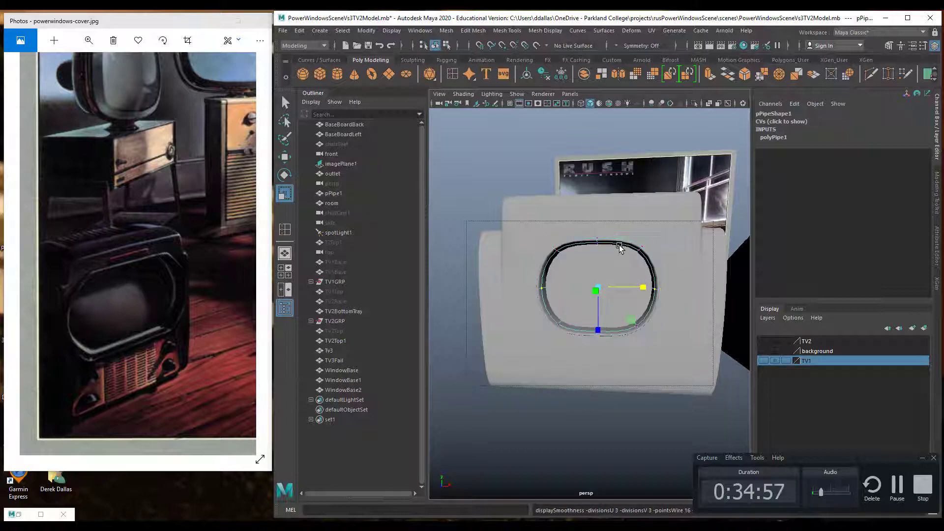
{"action": "key", "text": "1"}
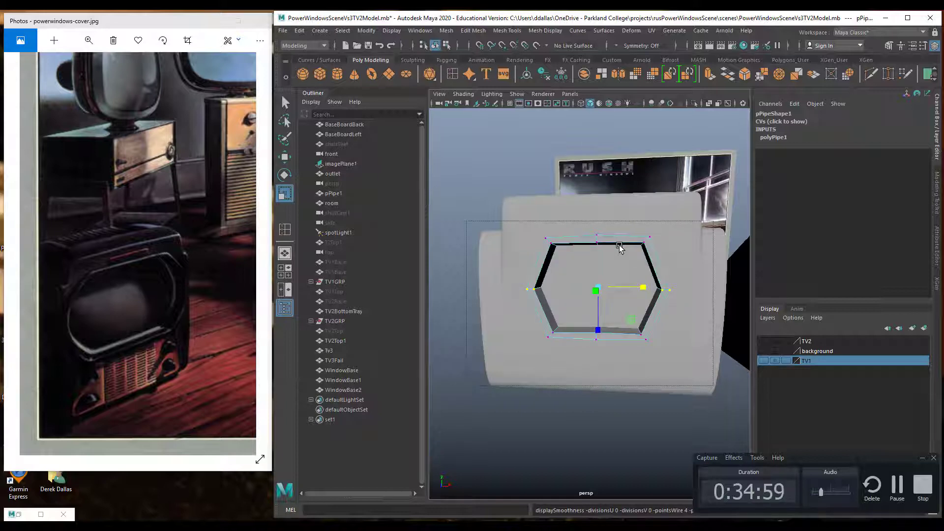
{"action": "key", "text": "2"}
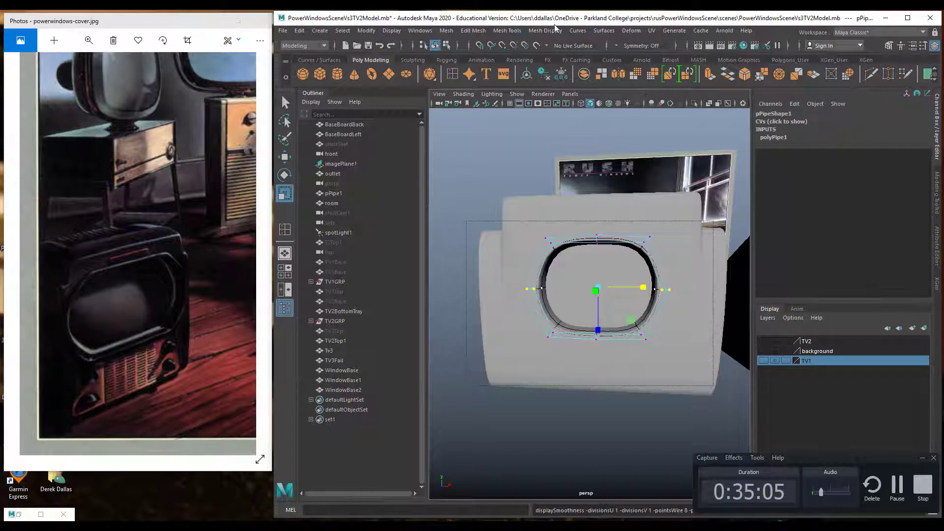
Insert four edge loops across the pipe, one close to each corner, to tighten the rounded screen frame
{"action": "left_click", "coordinate": [503, 31]}
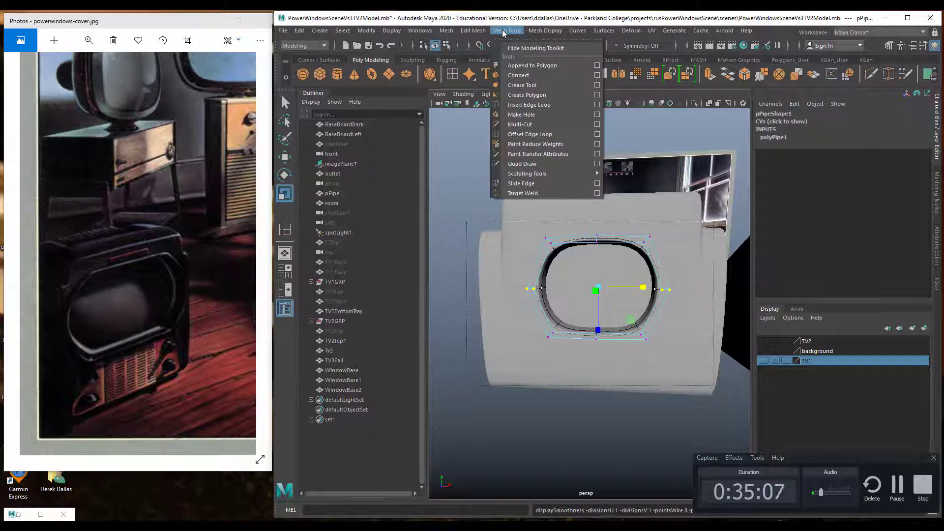
{"action": "left_click", "coordinate": [530, 103]}
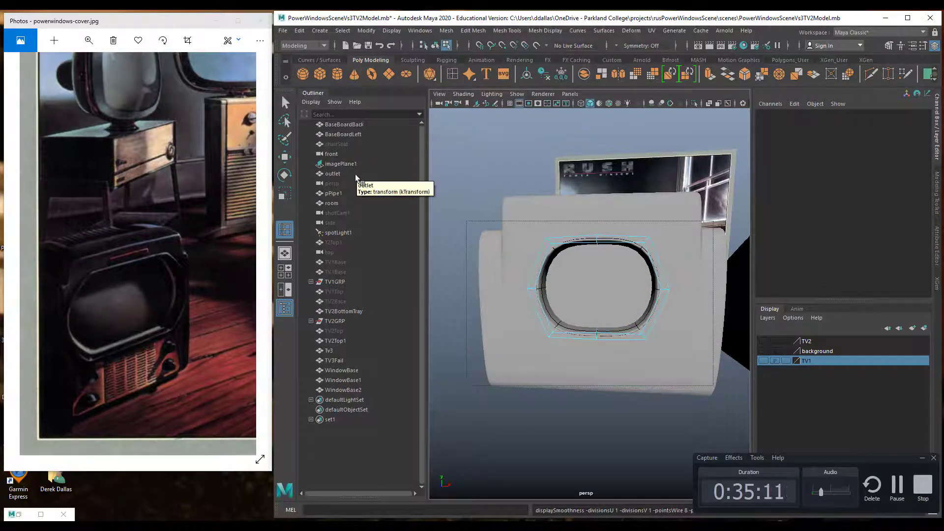
{"action": "double_click", "coordinate": [285, 229]}
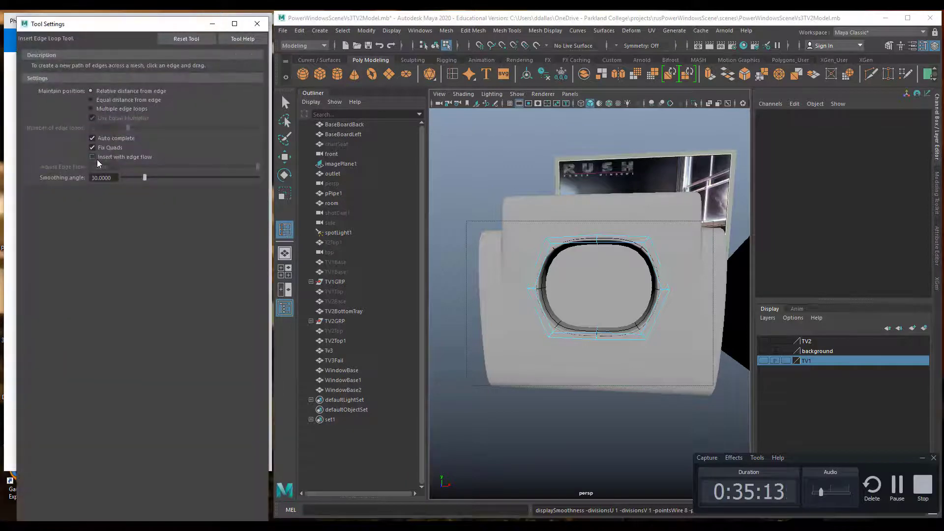
{"action": "left_click", "coordinate": [257, 24]}
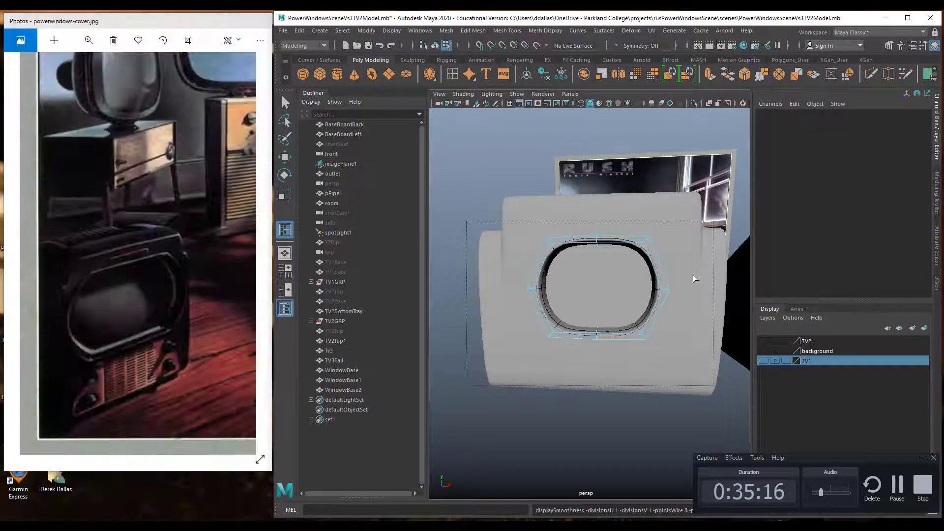
{"action": "left_click", "coordinate": [652, 262]}
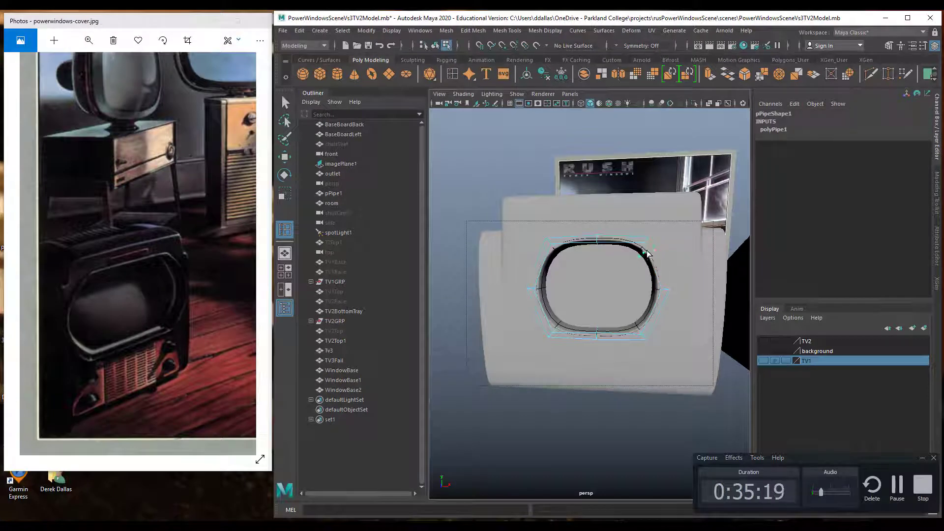
{"action": "left_click", "coordinate": [648, 254]}
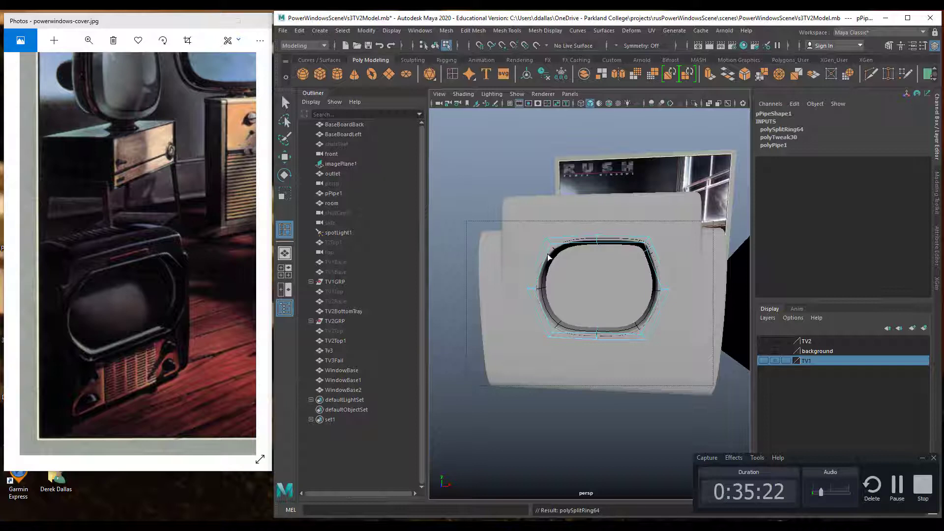
{"action": "left_click_drag", "start_coordinate": [547, 257], "coordinate": [551, 249]}
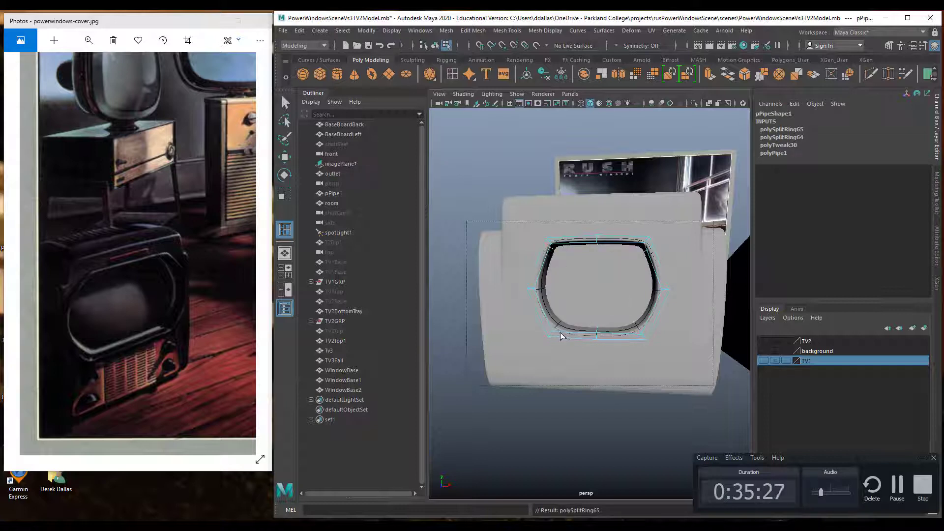
{"action": "left_click_drag", "start_coordinate": [561, 332], "coordinate": [560, 336]}
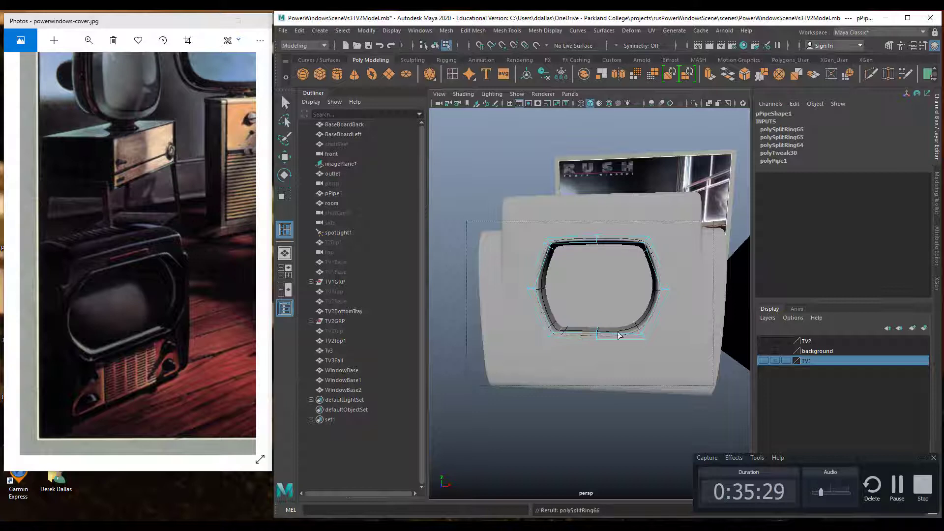
{"action": "left_click_drag", "start_coordinate": [628, 336], "coordinate": [634, 336]}
Display the pipe fully smoothed without its cage, leave edge loop insertion, and select the whole pipe in object mode
{"action": "key", "text": "3"}
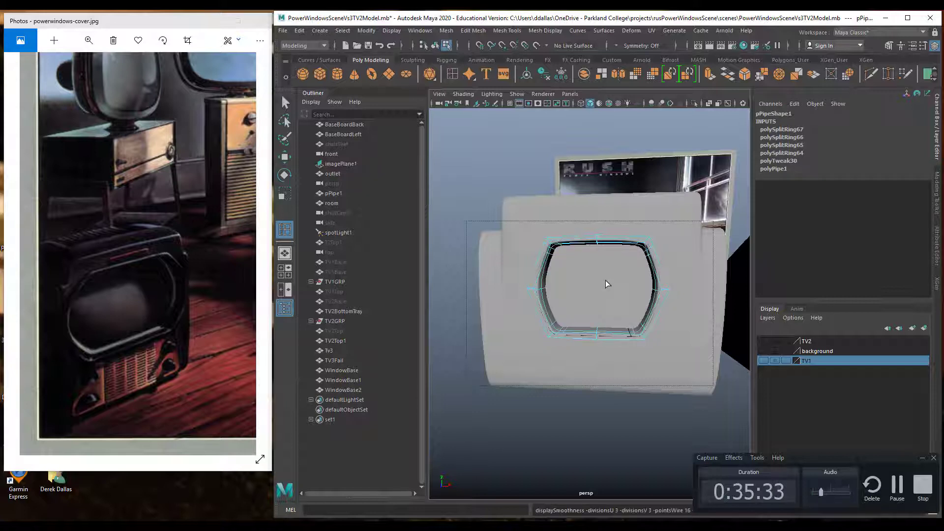
{"action": "key", "text": "q"}
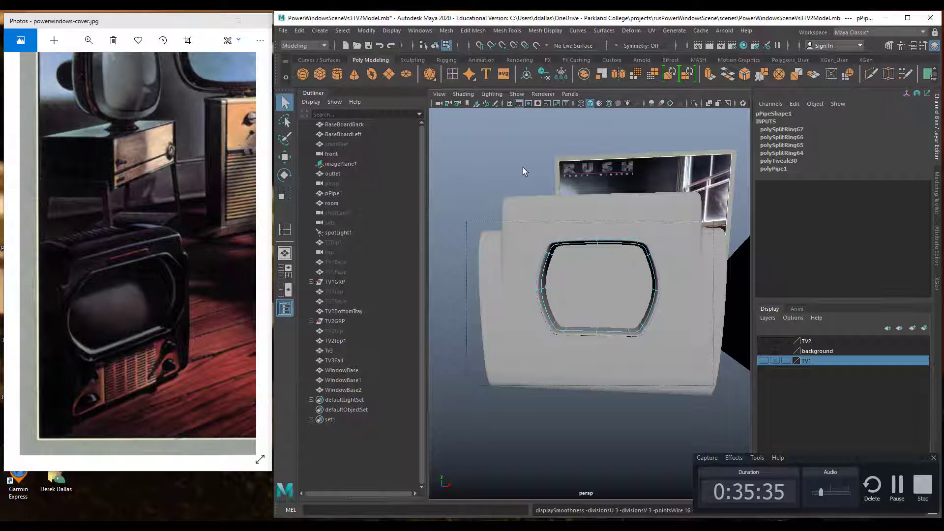
{"action": "left_click", "coordinate": [506, 166]}
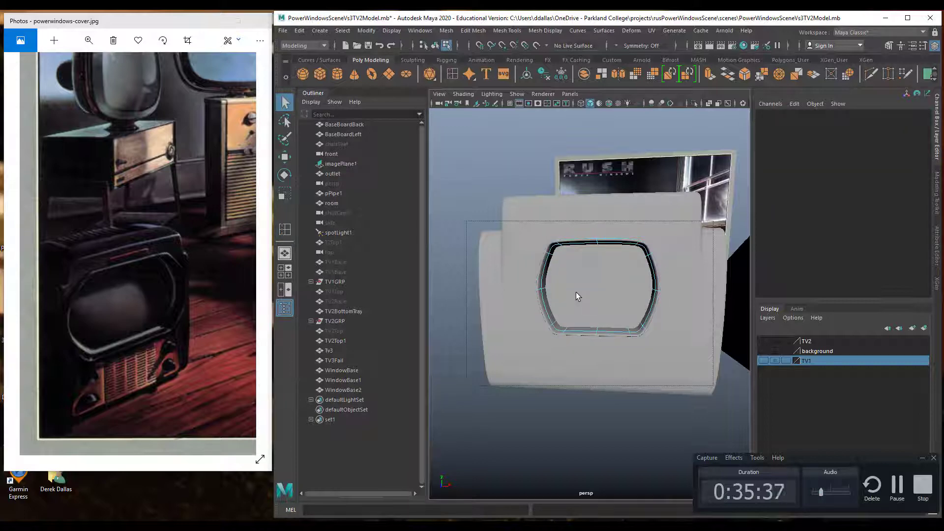
{"action": "left_click_drag", "start_coordinate": [577, 292], "coordinate": [631, 290], "text": "alt"}
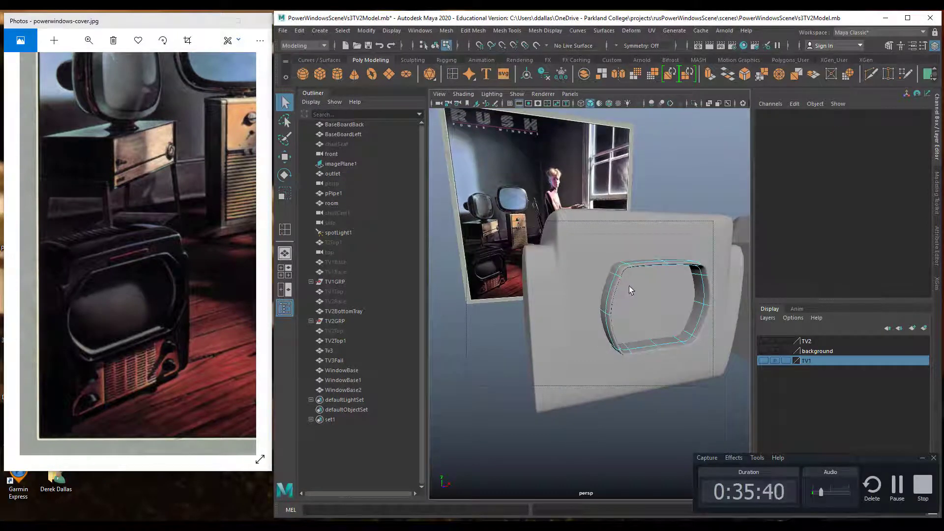
{"action": "right_click", "coordinate": [644, 260]}
{"action": "left_click", "coordinate": [679, 246]}
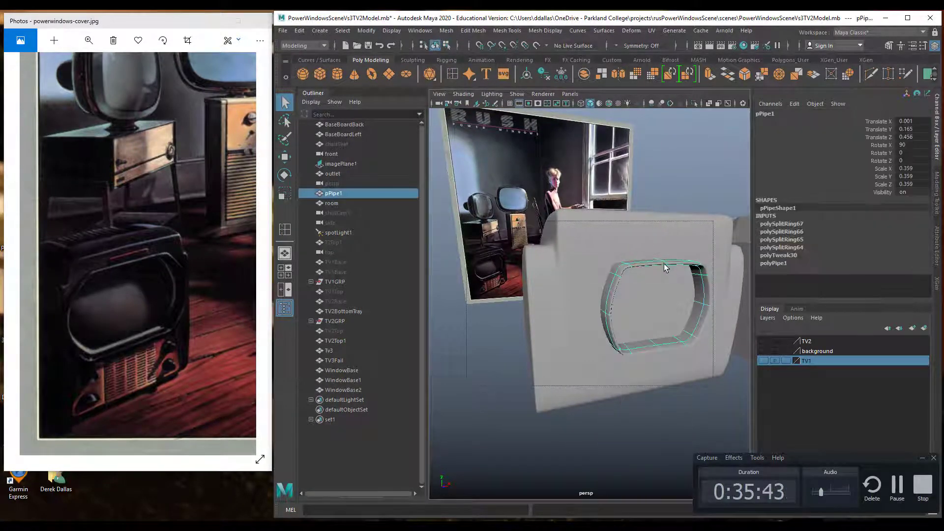
Move the pipe to about Translate X -0.051 and Y 0.219, and enlarge it to about 0.485 in Scale X and 0.437 in Z
{"action": "left_click_drag", "start_coordinate": [657, 276], "coordinate": [628, 289], "text": "alt"}
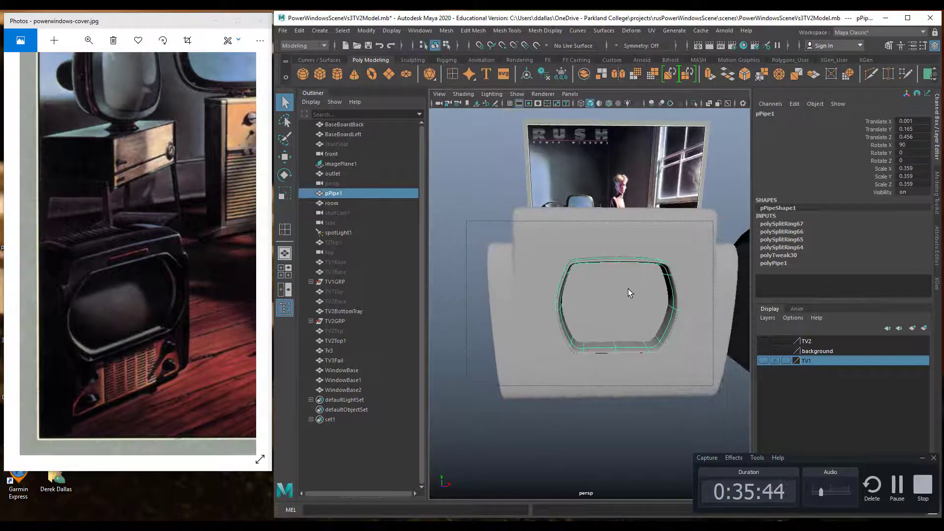
{"action": "key", "text": "w"}
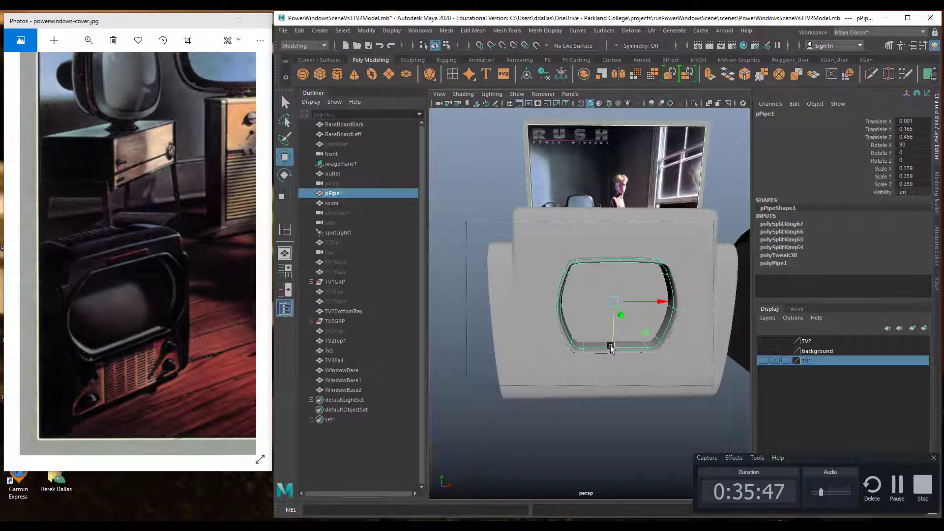
{"action": "left_click_drag", "start_coordinate": [610, 347], "coordinate": [610, 339]}
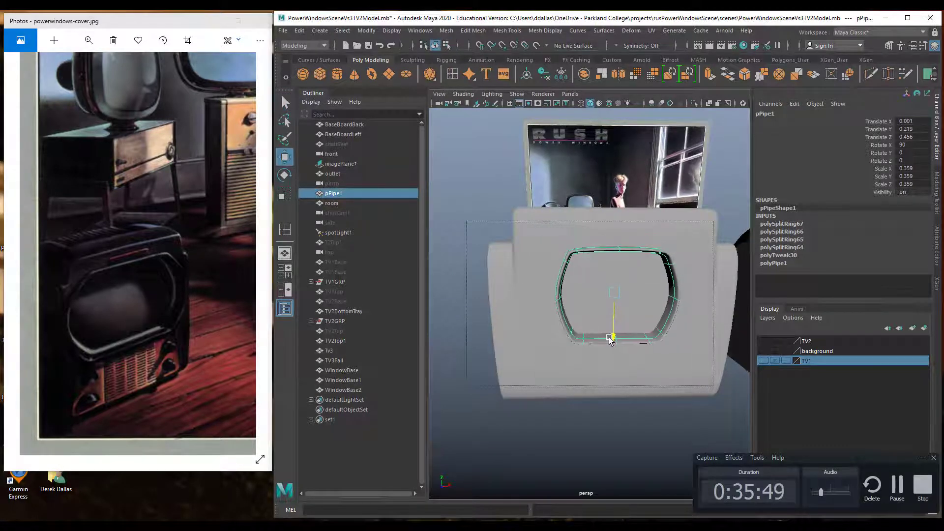
{"action": "left_click_drag", "start_coordinate": [663, 295], "coordinate": [656, 297]}
{"action": "key", "text": "r"}
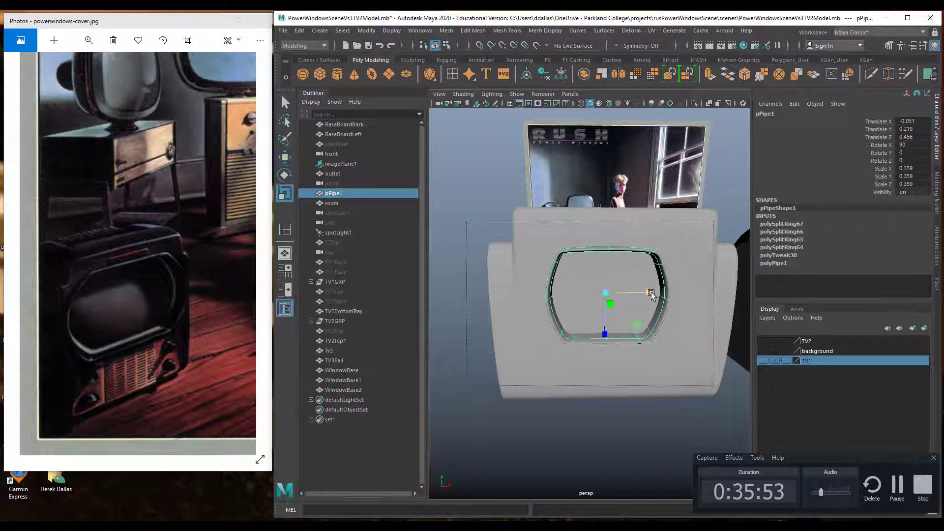
{"action": "left_click", "coordinate": [651, 294]}
{"action": "left_click_drag", "start_coordinate": [603, 294], "coordinate": [708, 315]}
Flatten the pipe's depth to a Scale Y of about 0.214 and raise it to about Translate Y 0.232
{"action": "key", "text": "w"}
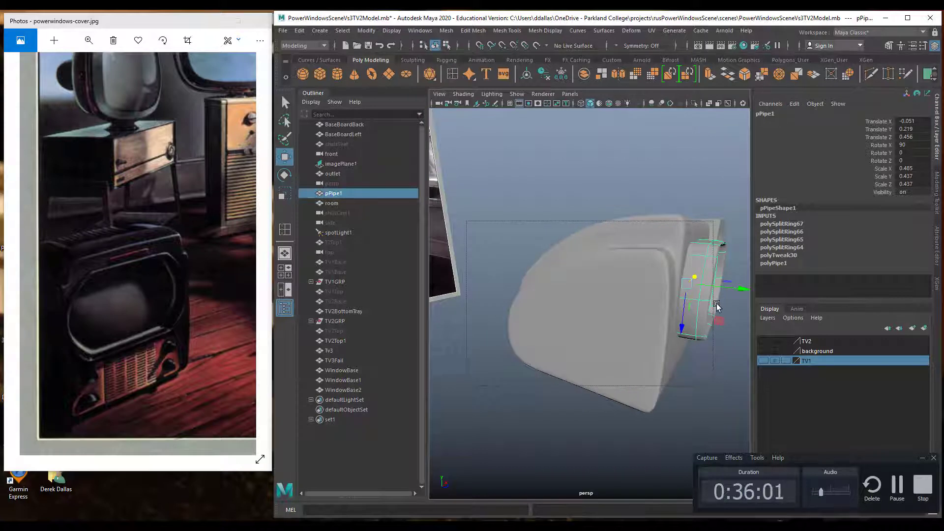
{"action": "key", "text": "r"}
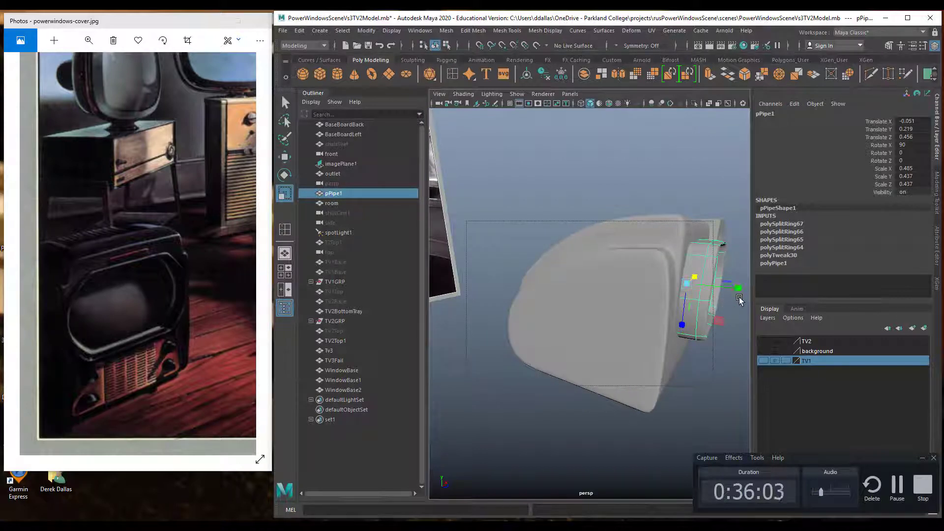
{"action": "left_click_drag", "start_coordinate": [738, 289], "coordinate": [653, 306]}
{"action": "key", "text": "w"}
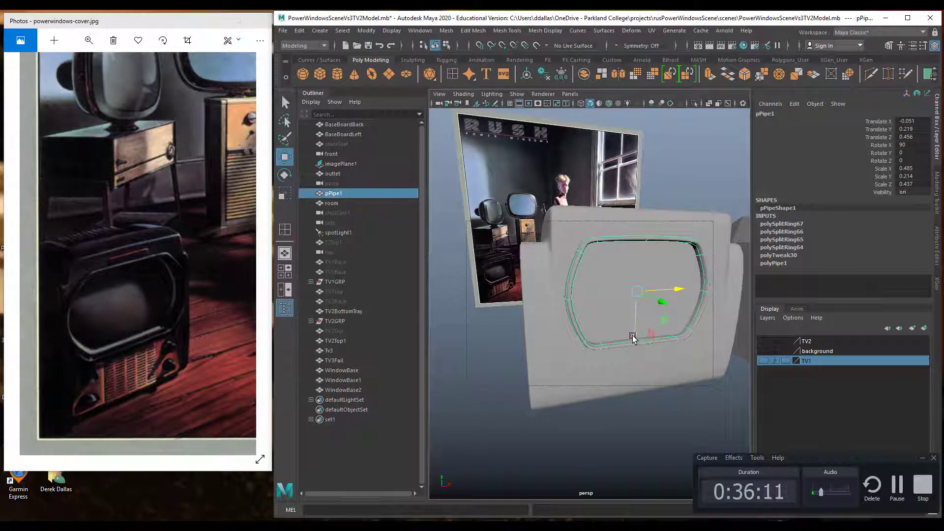
{"action": "left_click_drag", "start_coordinate": [635, 337], "coordinate": [634, 334]}
Show the smoothed pipe inside its cage and insert two more edge loops running around the screen frame
{"action": "left_click_drag", "start_coordinate": [590, 311], "coordinate": [647, 294], "text": "alt"}
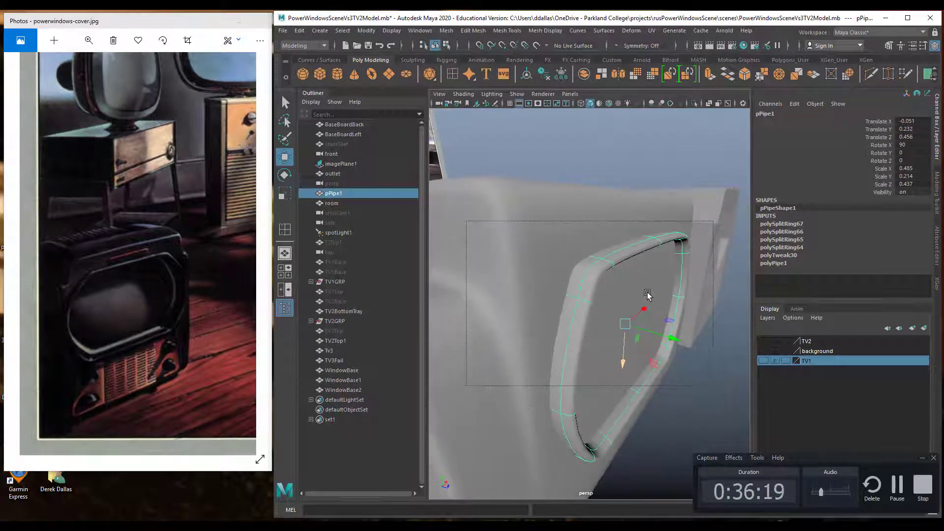
{"action": "key", "text": "2"}
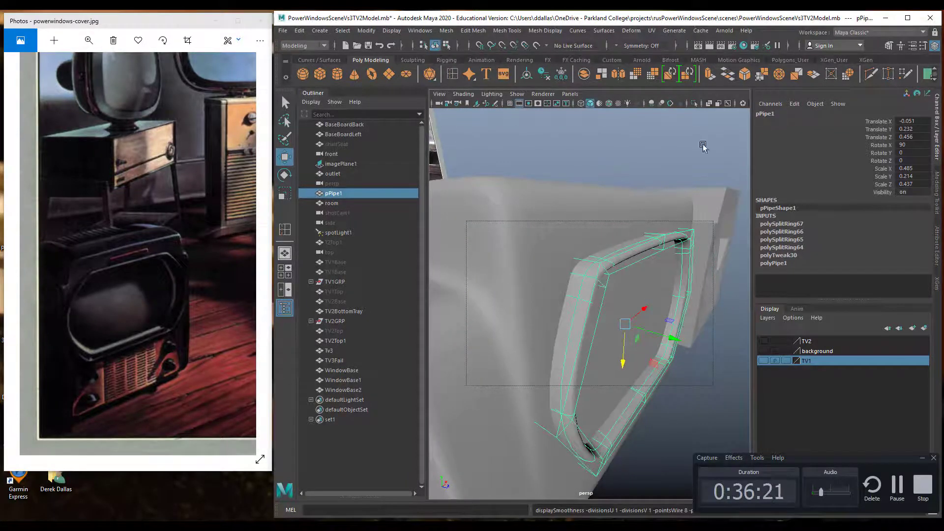
{"action": "left_click", "coordinate": [285, 230]}
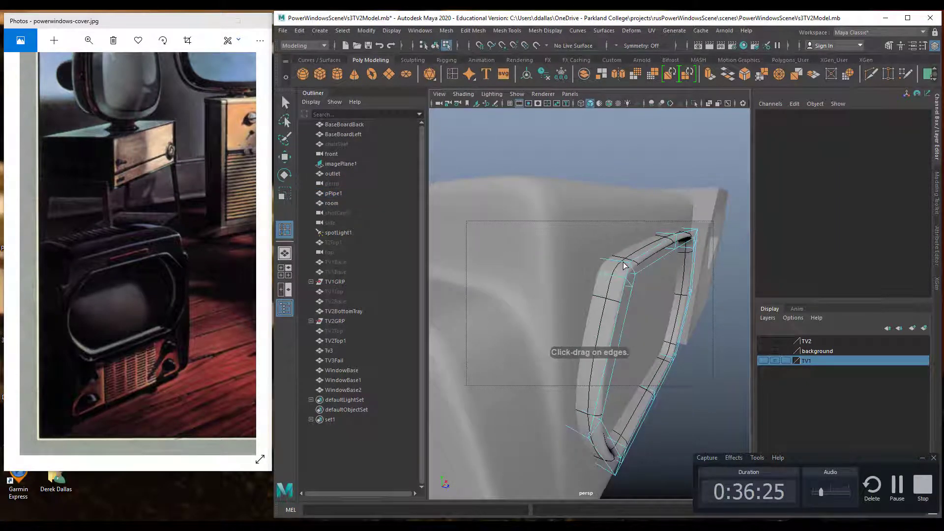
{"action": "left_click_drag", "start_coordinate": [627, 264], "coordinate": [645, 287]}
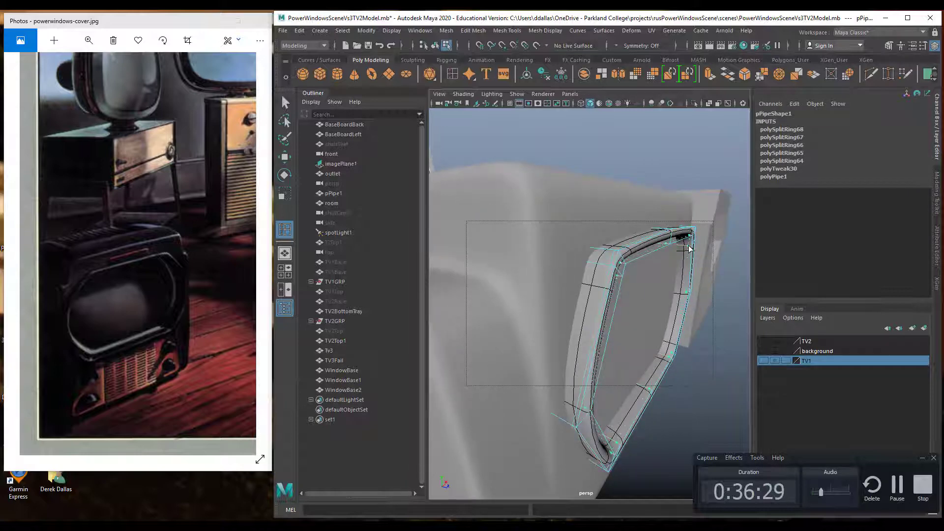
{"action": "left_click", "coordinate": [690, 249]}
{"action": "left_click_drag", "start_coordinate": [659, 276], "coordinate": [631, 272], "text": "alt"}
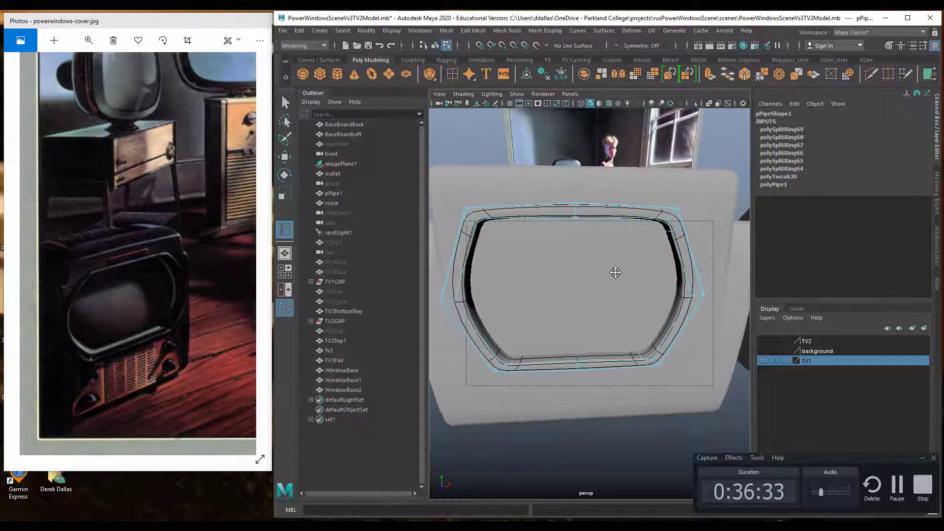
{"action": "middle_click_drag", "start_coordinate": [616, 272], "coordinate": [651, 312], "text": "alt"}
{"action": "key", "text": "1"}
{"action": "left_click", "coordinate": [464, 143]}
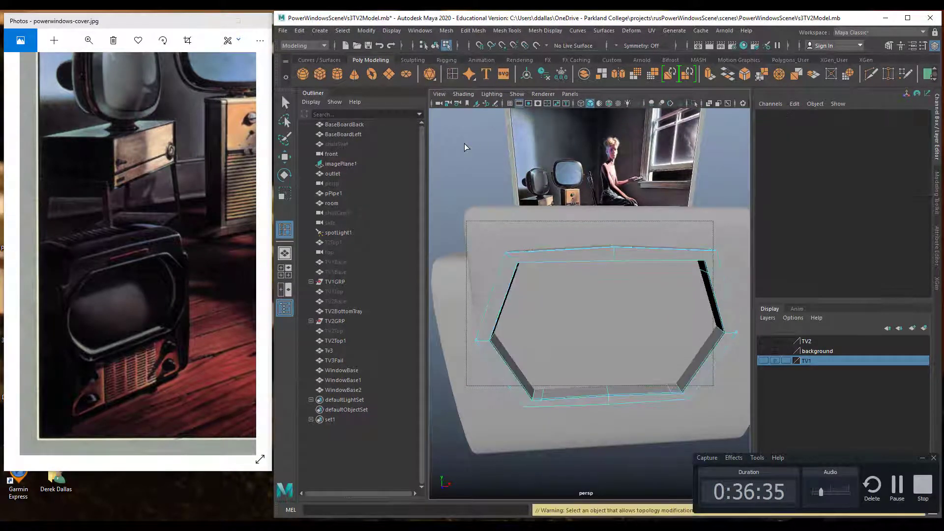
{"action": "left_click", "coordinate": [507, 269]}
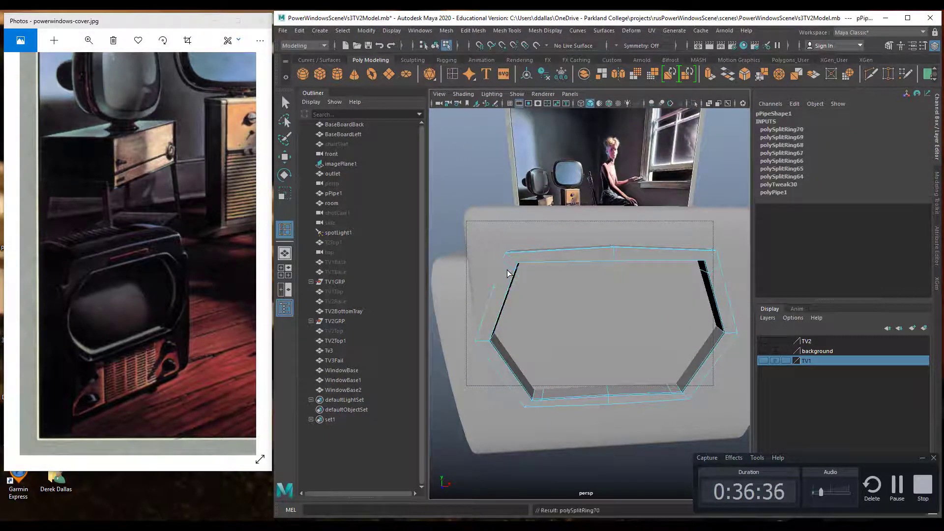
{"action": "key", "text": "ctrl+z"}
Return the smoothed pipe to object mode and move it forward clear of the casing, at about Translate Y 0.192
{"action": "key", "text": "q"}
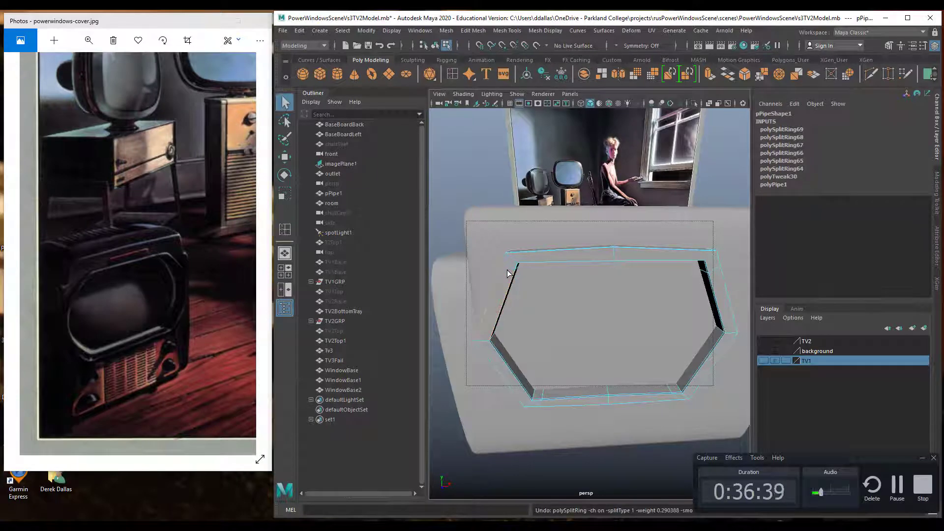
{"action": "key", "text": "3"}
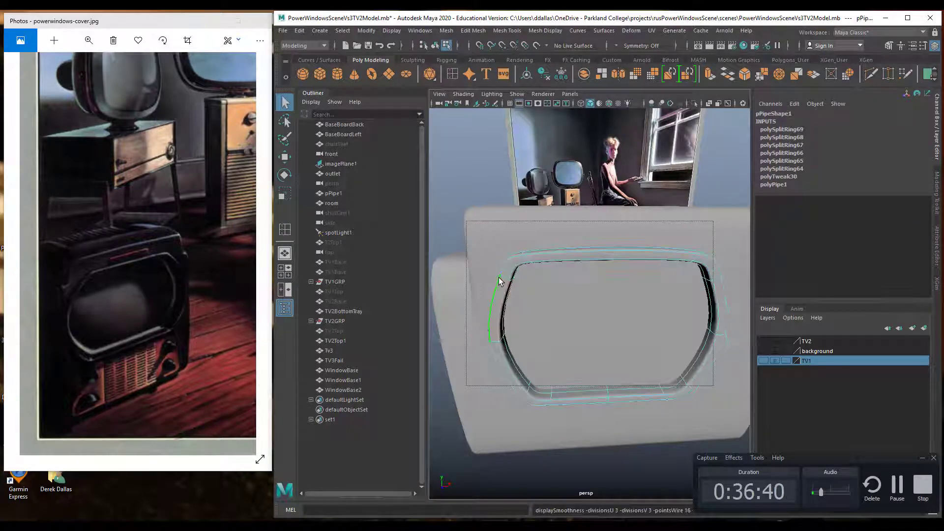
{"action": "left_click", "coordinate": [474, 175]}
{"action": "left_click_drag", "start_coordinate": [551, 318], "coordinate": [608, 294], "text": "alt"}
{"action": "right_click_drag", "start_coordinate": [608, 278], "coordinate": [667, 246]}
{"action": "left_click_drag", "start_coordinate": [615, 288], "coordinate": [595, 290], "text": "alt"}
{"action": "key", "text": "w"}
{"action": "left_click_drag", "start_coordinate": [605, 350], "coordinate": [685, 338]}
Delete the pipe's back faces, selecting them in face mode with the mesh unsmoothed and the view in wireframe
{"action": "right_click_drag", "start_coordinate": [683, 333], "coordinate": [683, 293]}
{"action": "left_click_drag", "start_coordinate": [681, 300], "coordinate": [654, 379], "text": "alt"}
{"action": "key", "text": "1"}
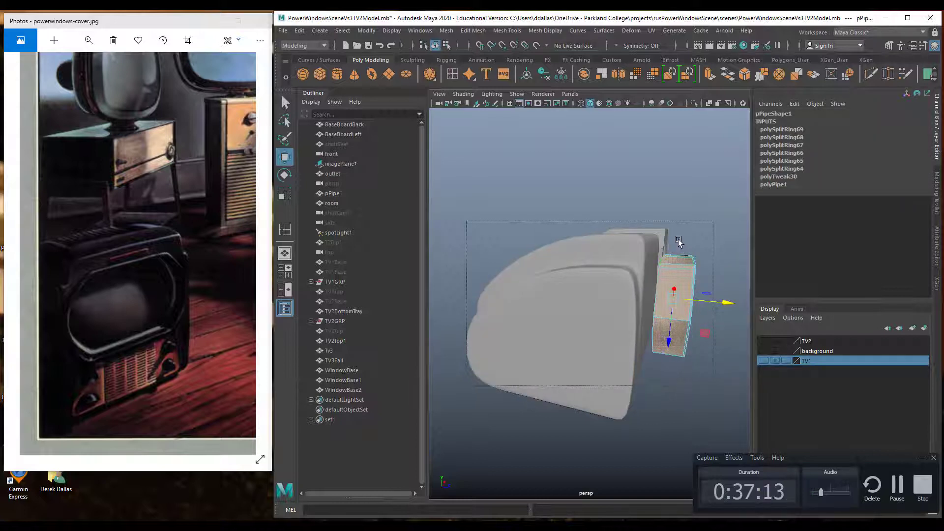
{"action": "mouse_move", "coordinate": [678, 271]}
{"action": "left_mouse_down"}
{"action": "mouse_move", "coordinate": [679, 374]}
{"action": "mouse_move", "coordinate": [639, 364]}
{"action": "mouse_move", "coordinate": [504, 377]}
{"action": "mouse_move", "coordinate": [728, 375]}
{"action": "mouse_move", "coordinate": [716, 375]}
{"action": "left_mouse_up"}
{"action": "key", "text": "4"}
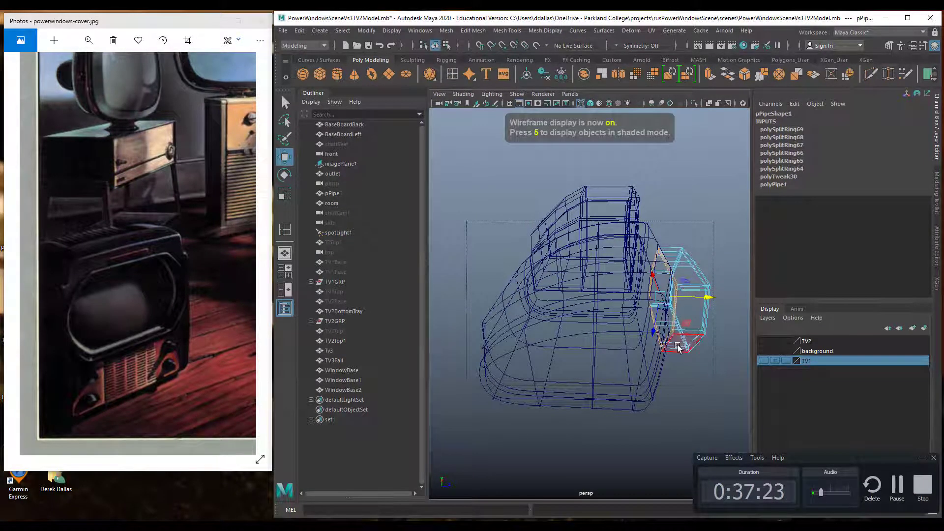
{"action": "key", "text": "ctrl+z"}
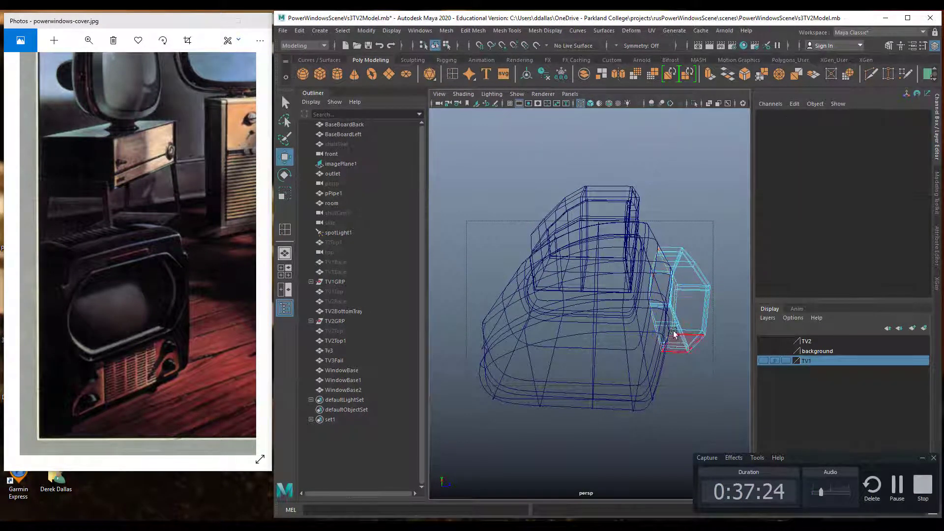
Move the pipe's back row of vertices forward in vertex mode to make the frame thinner
{"action": "left_click_drag", "start_coordinate": [683, 313], "coordinate": [675, 275], "text": "alt"}
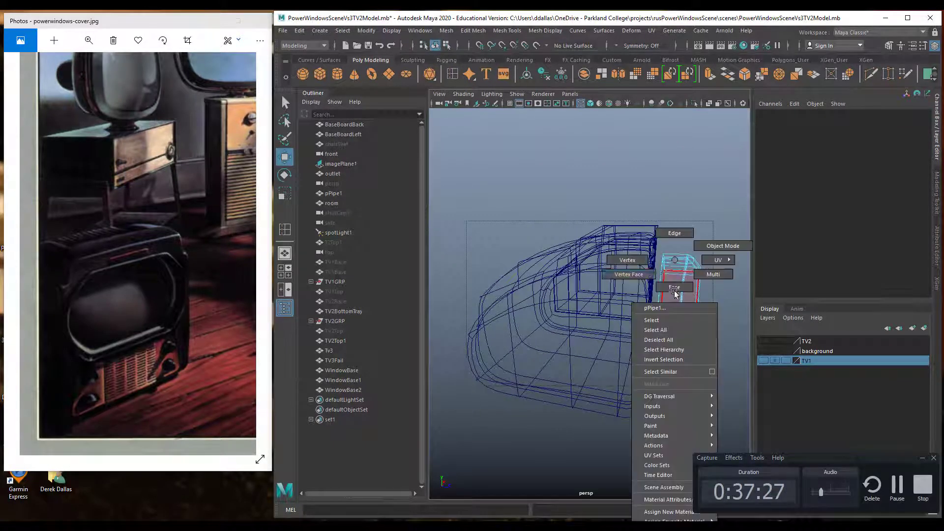
{"action": "right_click_drag", "start_coordinate": [674, 260], "coordinate": [646, 256]}
{"action": "left_click_drag", "start_coordinate": [672, 282], "coordinate": [667, 274], "text": "alt"}
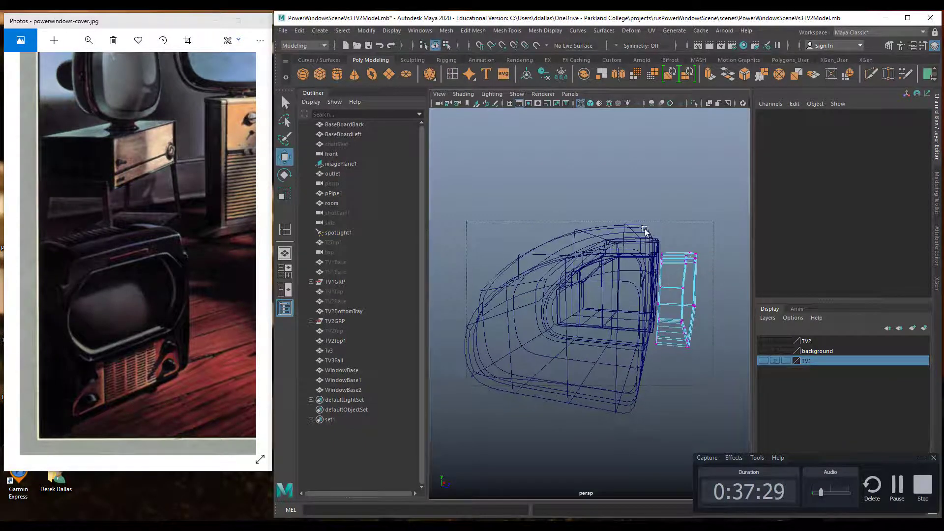
{"action": "left_click_drag", "start_coordinate": [645, 224], "coordinate": [674, 383]}
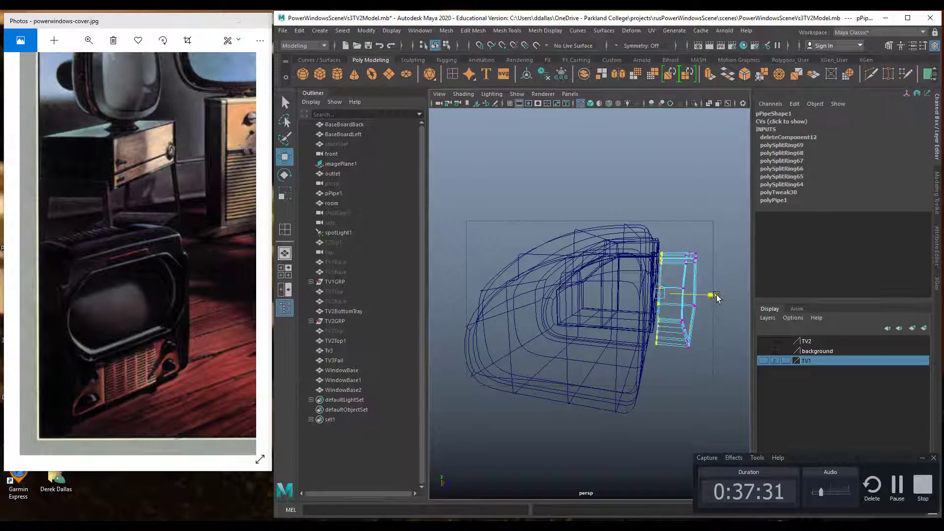
{"action": "left_click_drag", "start_coordinate": [729, 296], "coordinate": [719, 309]}
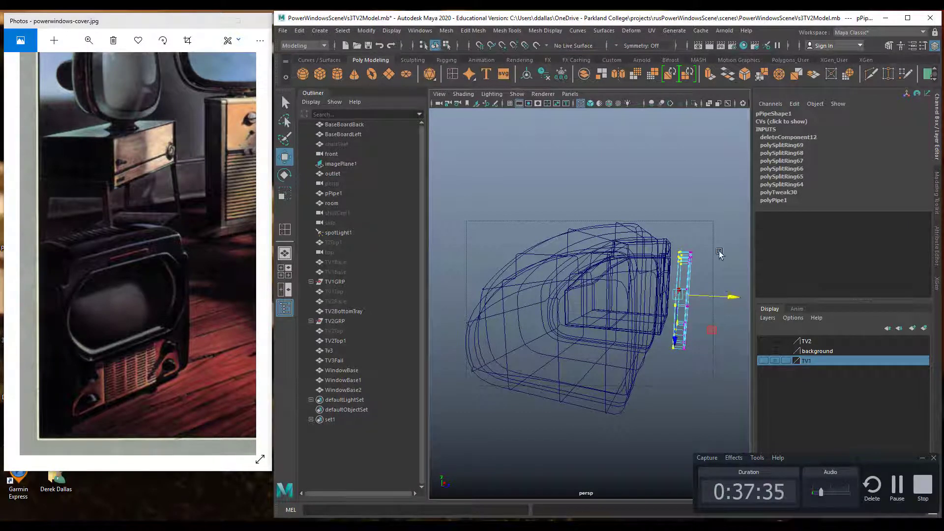
{"action": "left_click_drag", "start_coordinate": [717, 237], "coordinate": [736, 377]}
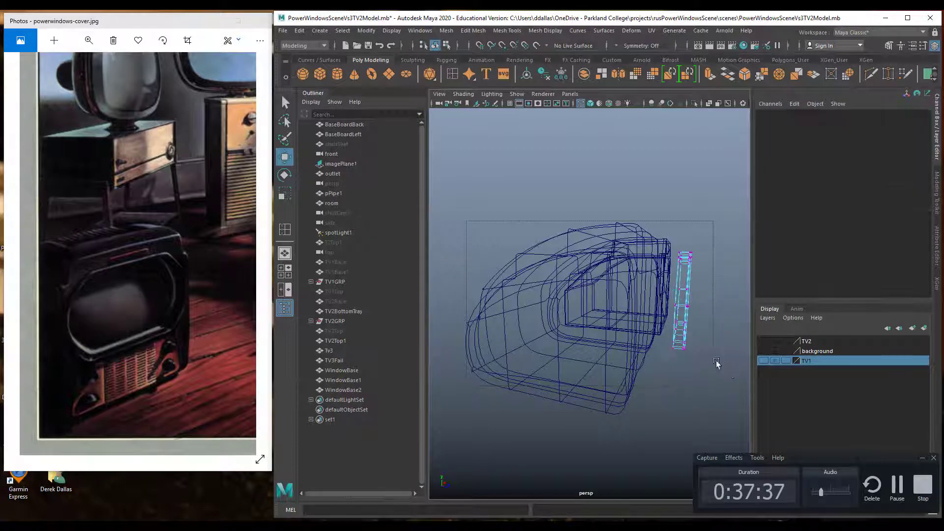
Move the whole pipe back onto the casing's front at about Translate Z 0.422, and display it shaded and smoothed
{"action": "right_click_drag", "start_coordinate": [683, 279], "coordinate": [708, 253]}
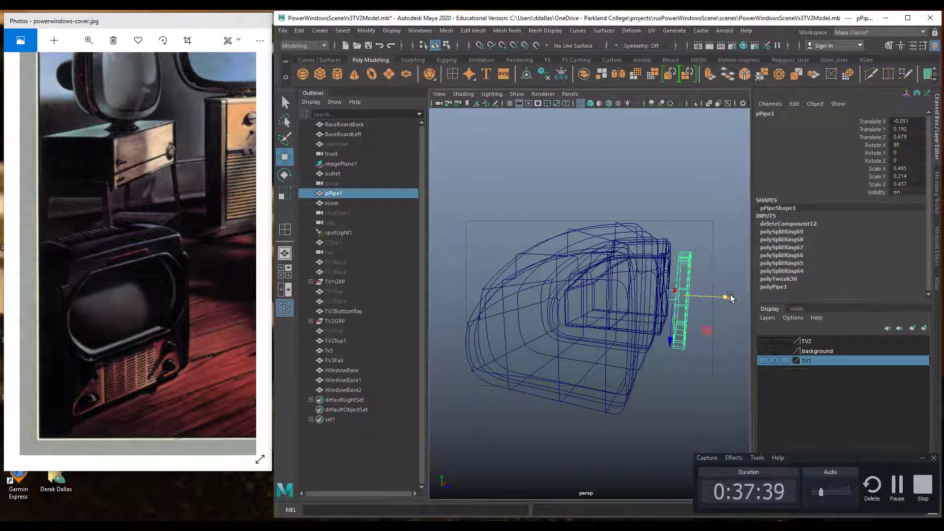
{"action": "left_click_drag", "start_coordinate": [721, 297], "coordinate": [719, 298]}
{"action": "key", "text": "5"}
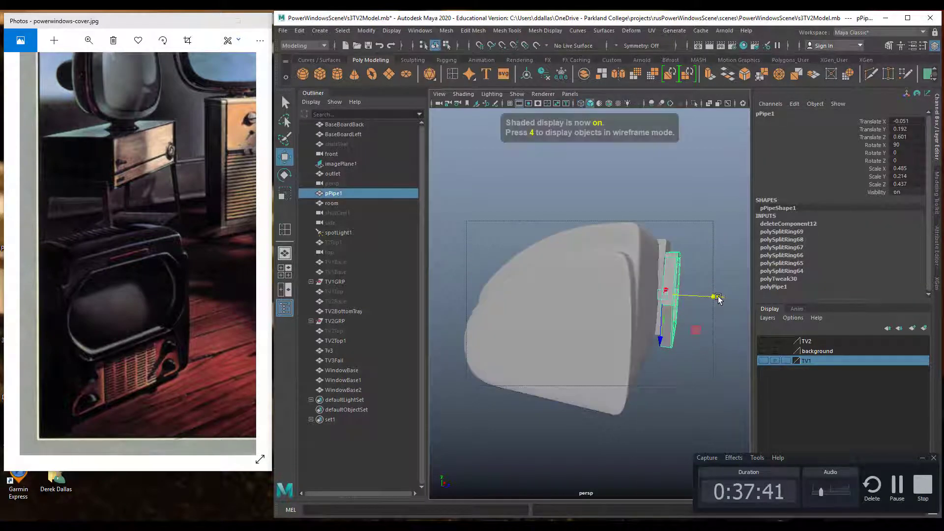
{"action": "mouse_move", "coordinate": [714, 299]}
{"action": "left_mouse_down"}
{"action": "mouse_move", "coordinate": [689, 296]}
{"action": "mouse_move", "coordinate": [622, 328]}
{"action": "left_mouse_up"}
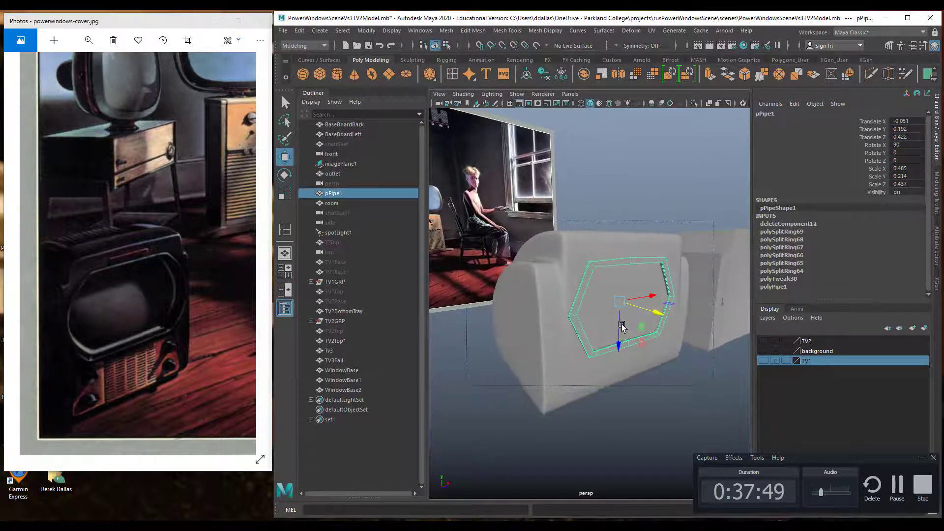
{"action": "key", "text": "3"}
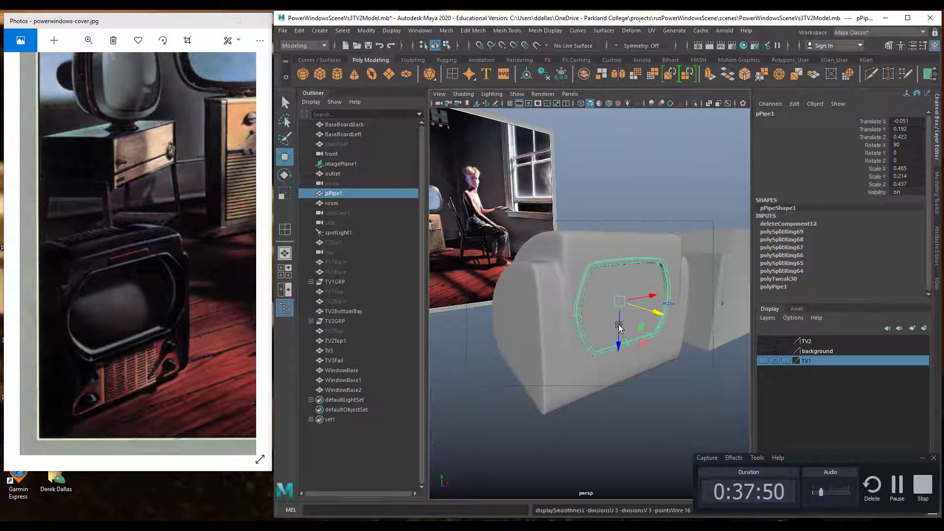
Select the edge at the frame's upper-left corner and slide it slightly upward, with the Move tool's transform constraint set to Surface
{"action": "left_click_drag", "start_coordinate": [564, 342], "coordinate": [563, 281], "text": "alt"}
{"action": "scroll", "coordinate": [565, 280], "scroll_direction": "up", "scroll_amount": 4}
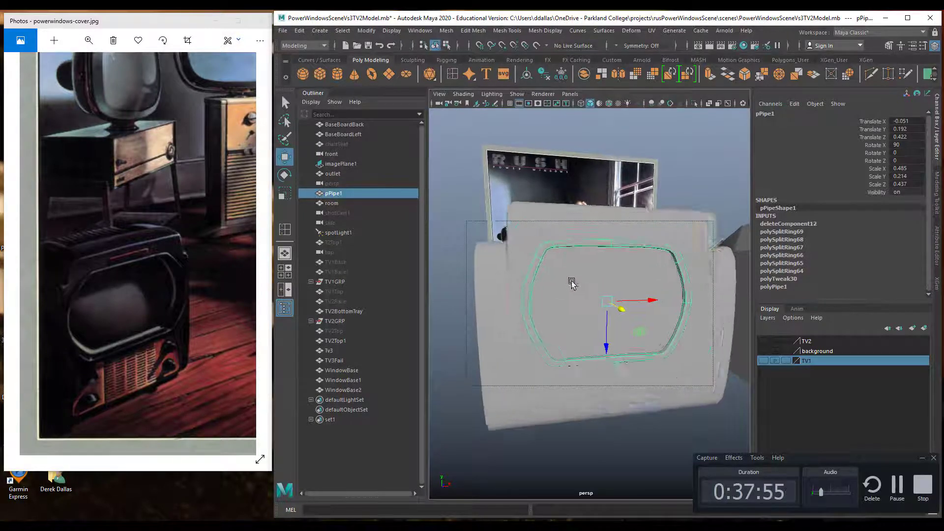
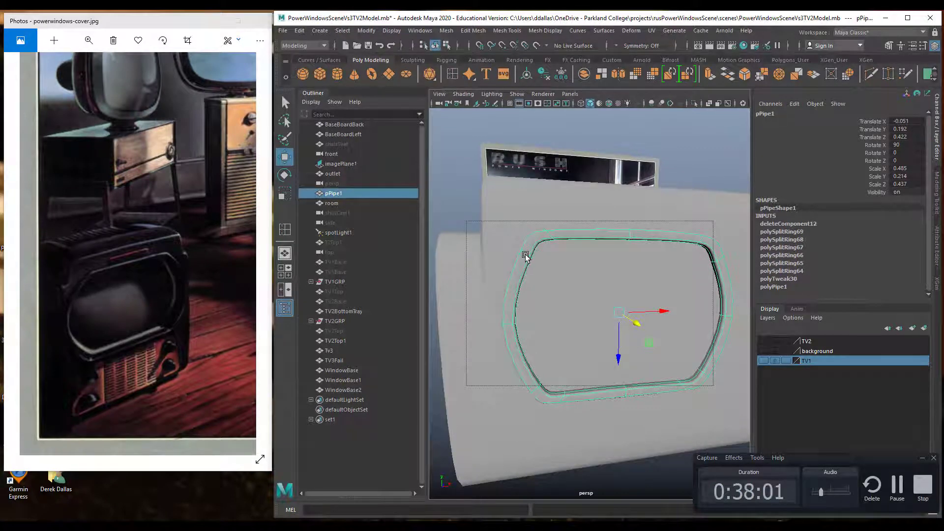
{"action": "right_click_drag", "start_coordinate": [526, 255], "coordinate": [525, 230]}
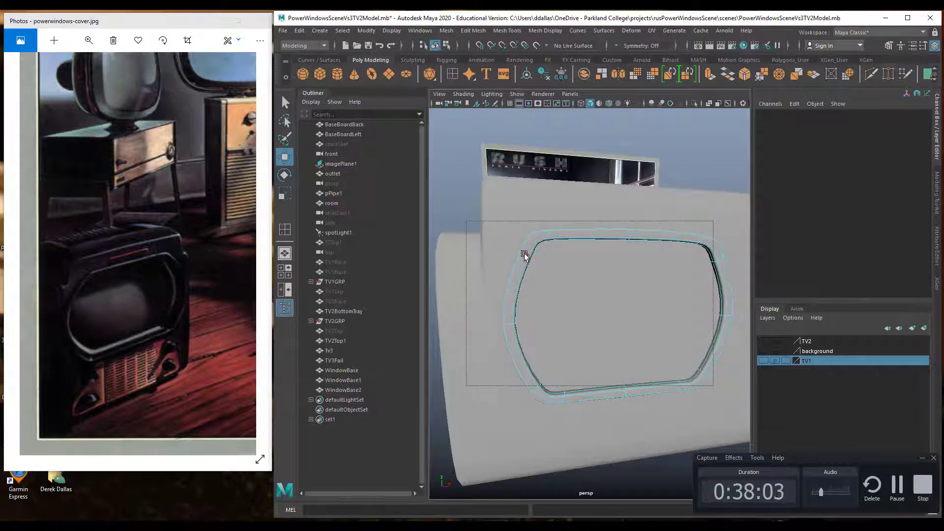
{"action": "left_click", "coordinate": [525, 255]}
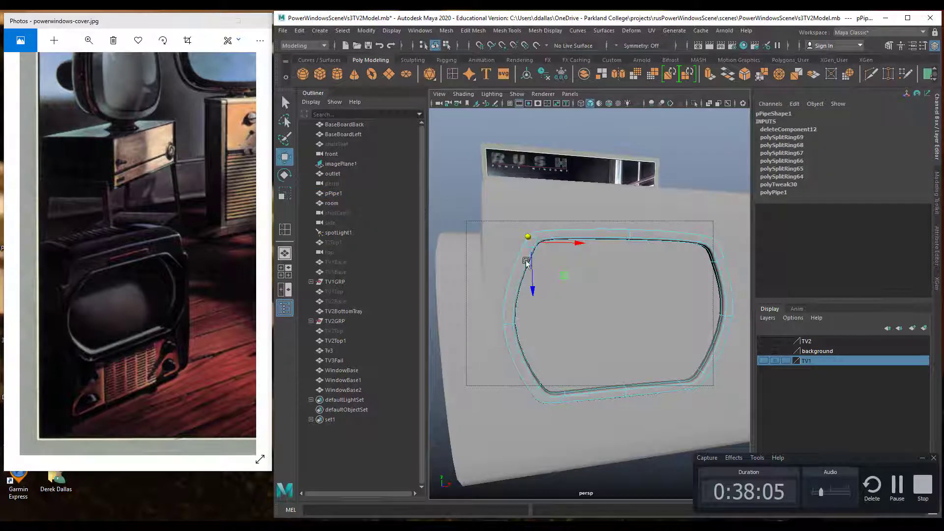
{"action": "left_click_drag", "start_coordinate": [518, 257], "coordinate": [536, 282], "text": "alt"}
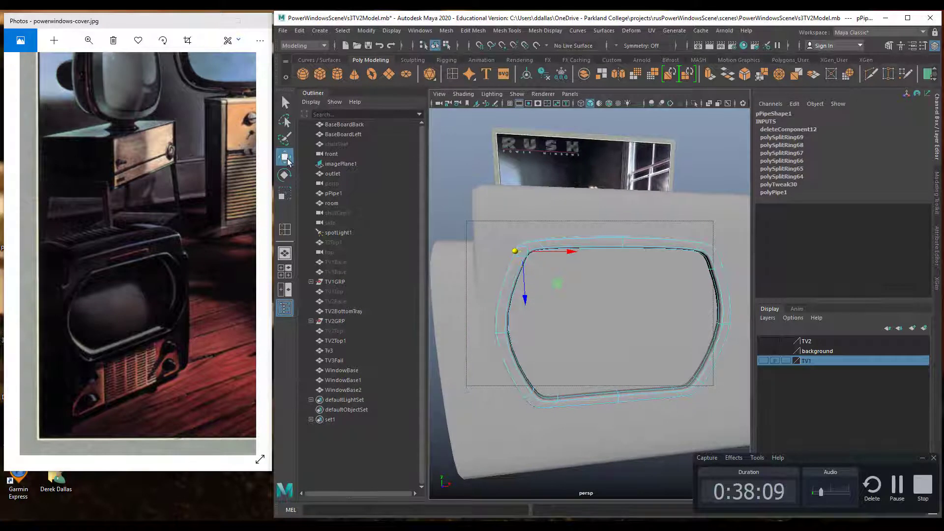
{"action": "double_click", "coordinate": [286, 158]}
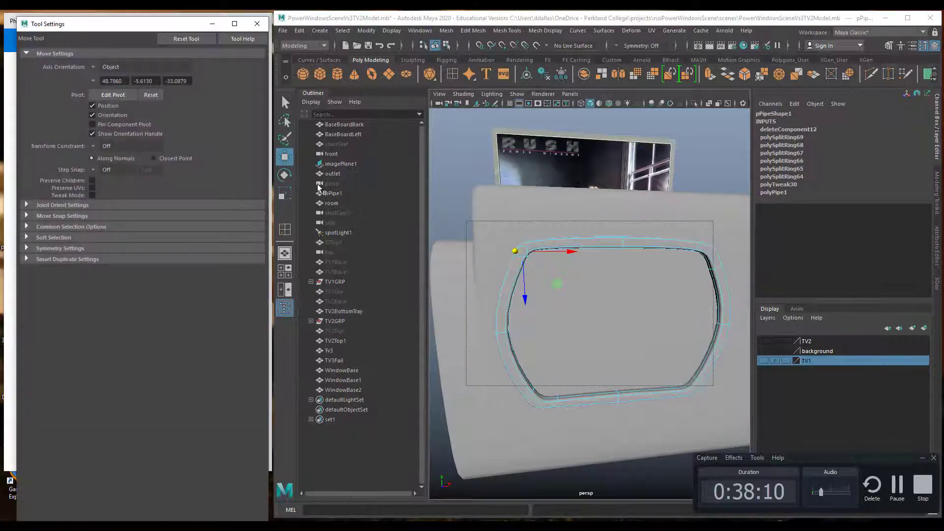
{"action": "left_click", "coordinate": [93, 146]}
{"action": "left_click", "coordinate": [116, 170]}
{"action": "left_click_drag", "start_coordinate": [522, 295], "coordinate": [532, 287]}
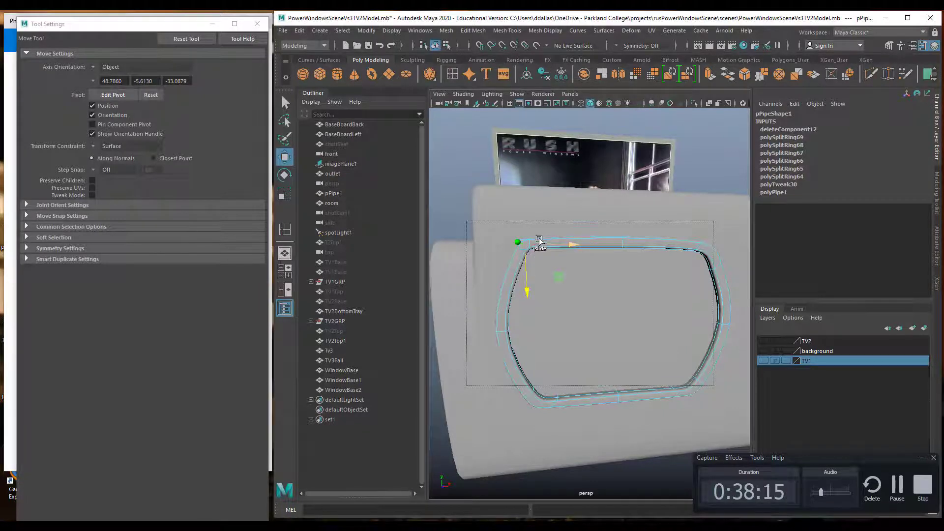
Reselect the pipe in edge mode and try sliding the edge at its upper-left corner along the surface, undoing each attempt
{"action": "left_click", "coordinate": [544, 253]}
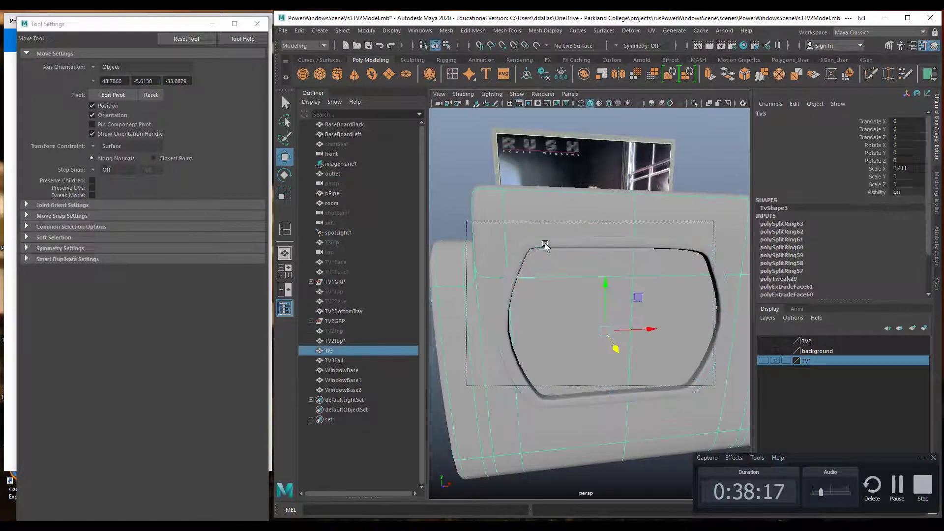
{"action": "left_click", "coordinate": [544, 242]}
{"action": "right_click_drag", "start_coordinate": [544, 242], "coordinate": [535, 245]}
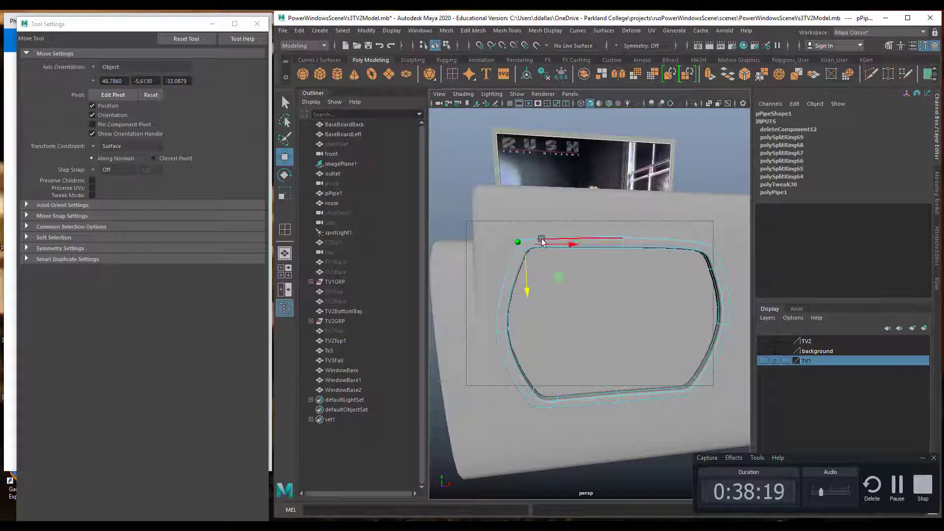
{"action": "key", "text": "q"}
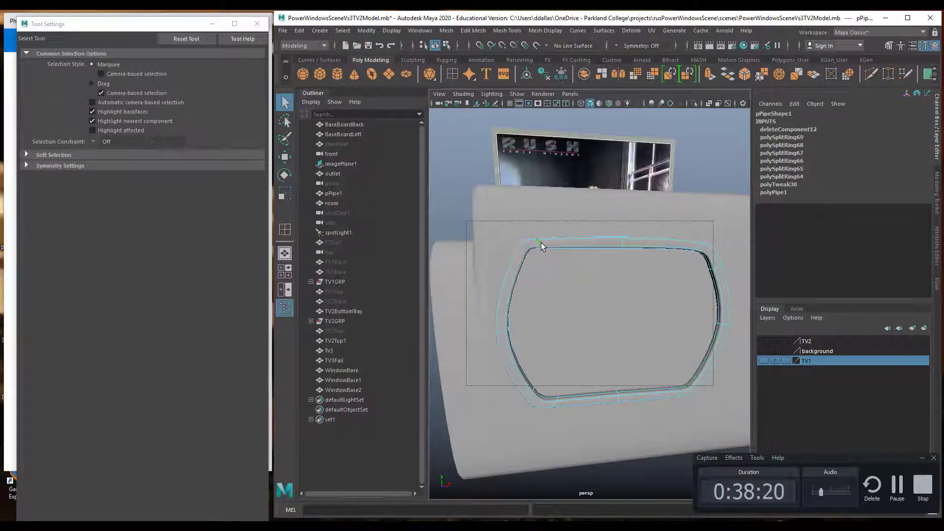
{"action": "key", "text": "w"}
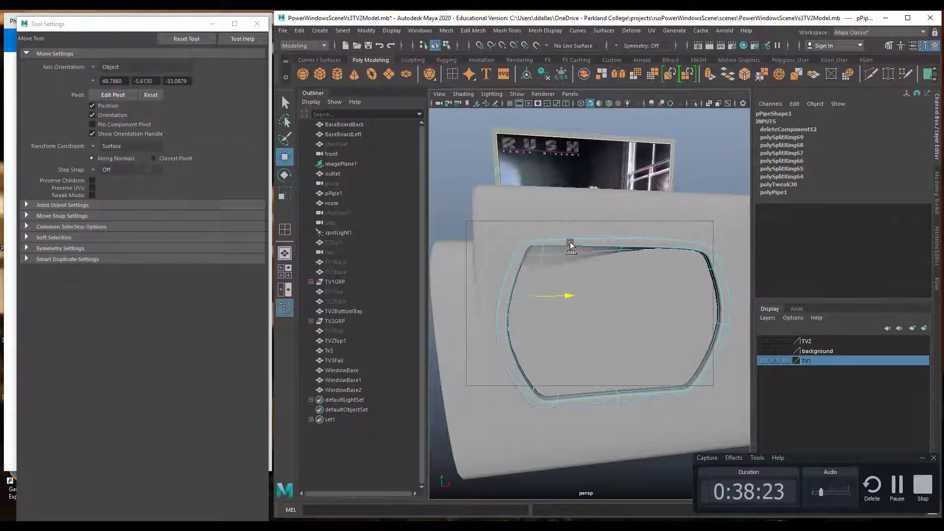
{"action": "key", "text": "ctrl+z"}
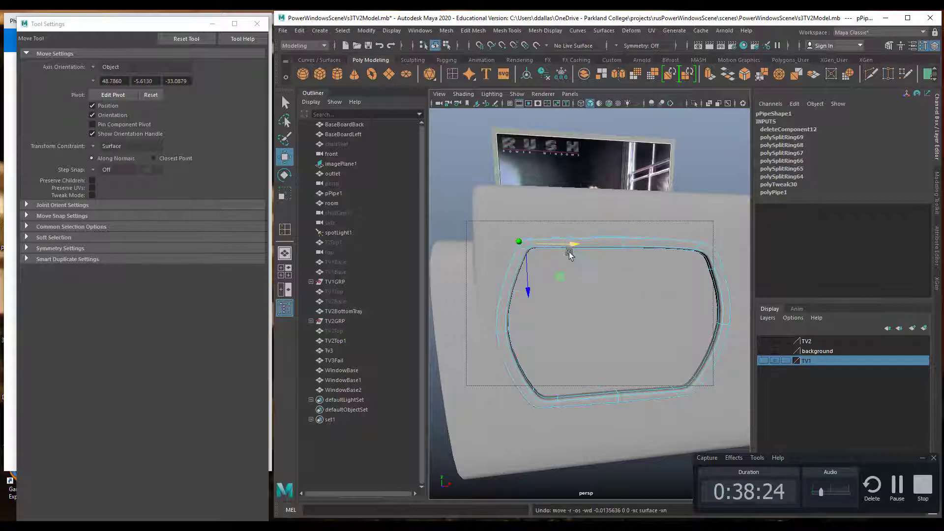
{"action": "left_click_drag", "start_coordinate": [569, 256], "coordinate": [581, 285], "text": "alt"}
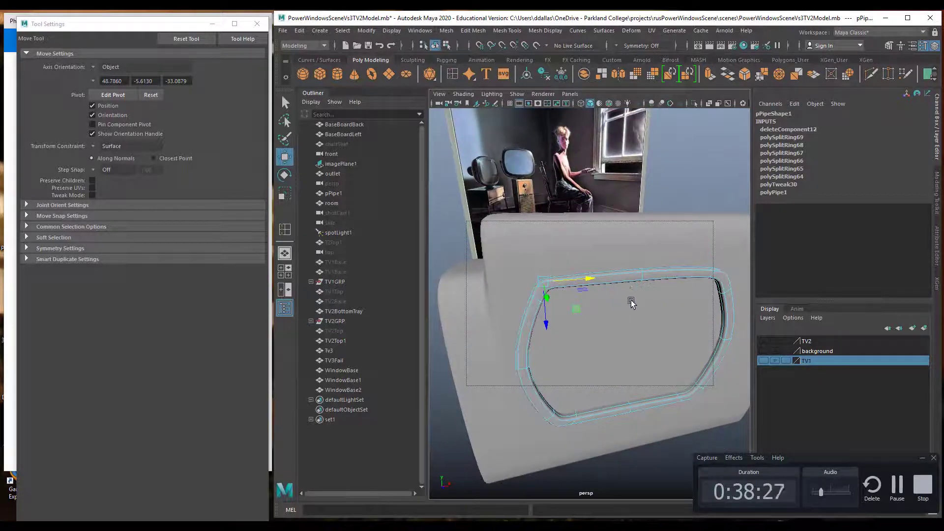
{"action": "scroll", "coordinate": [631, 302], "scroll_direction": "up", "scroll_amount": 4}
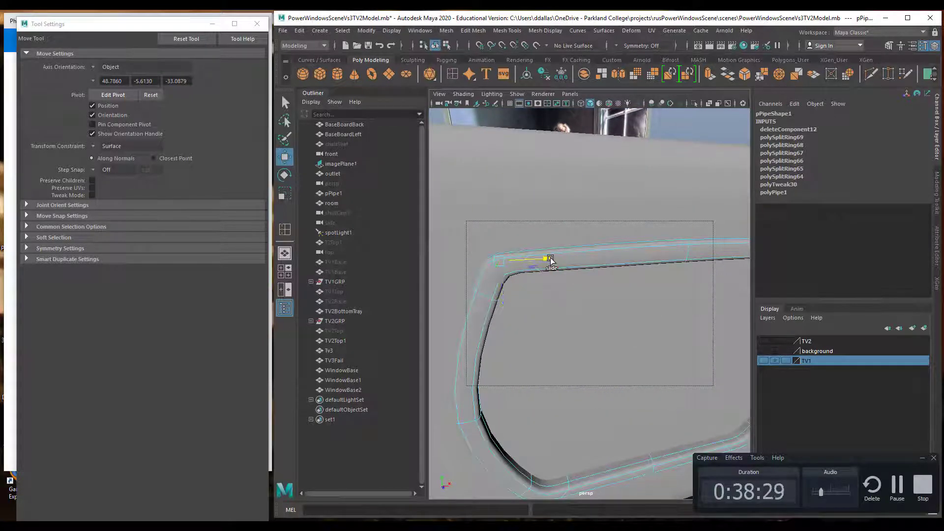
{"action": "left_click_drag", "start_coordinate": [551, 259], "coordinate": [546, 258]}
{"action": "key", "text": "ctrl+z"}
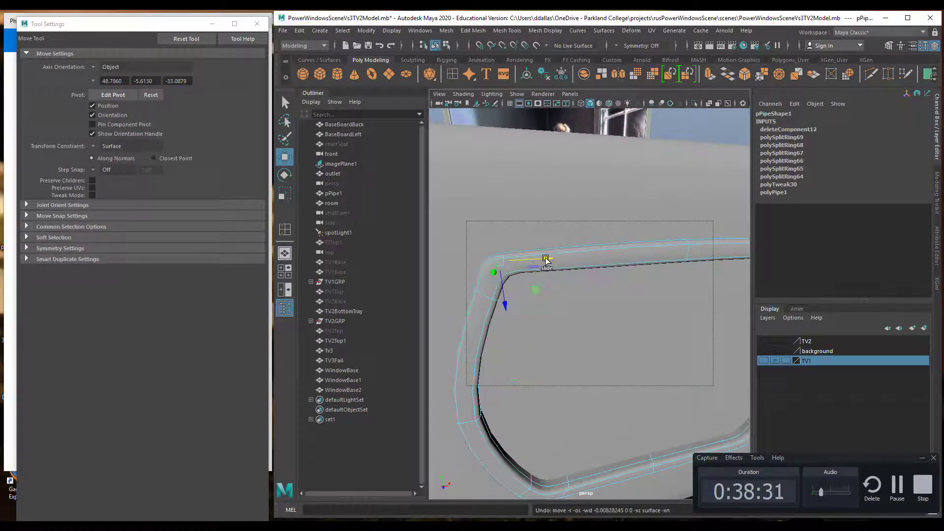
Try sliding the pipe's upper-left corner edge sideways with the mesh displayed unsmoothed, and undo the move
{"action": "left_click_drag", "start_coordinate": [549, 293], "coordinate": [582, 291], "text": "alt"}
{"action": "left_click", "coordinate": [549, 363]}
{"action": "key", "text": "1"}
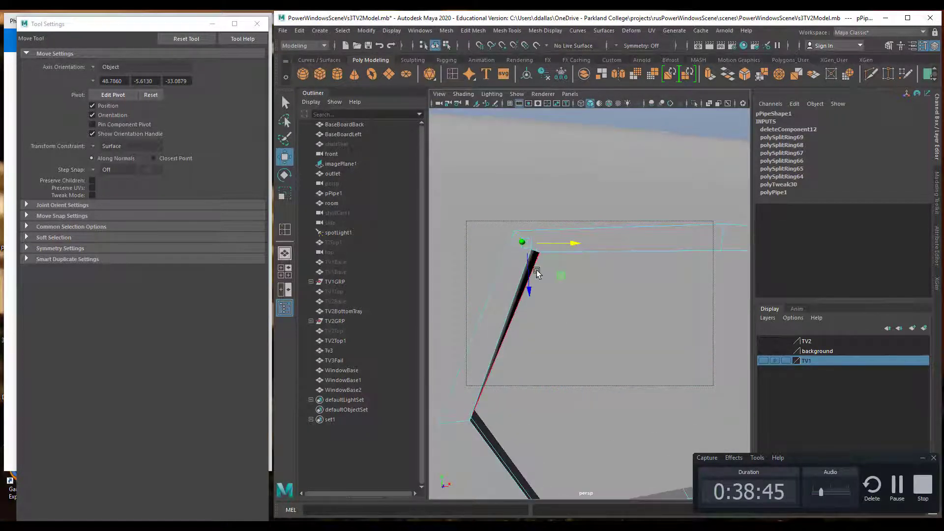
{"action": "mouse_move", "coordinate": [572, 242]}
{"action": "left_mouse_down"}
{"action": "mouse_move", "coordinate": [590, 243]}
{"action": "mouse_move", "coordinate": [568, 245]}
{"action": "left_mouse_up"}
{"action": "key", "text": "ctrl+z"}
{"action": "key", "text": "ctrl+z"}
{"action": "key", "text": "ctrl+z"}
{"action": "key", "text": "ctrl+z"}
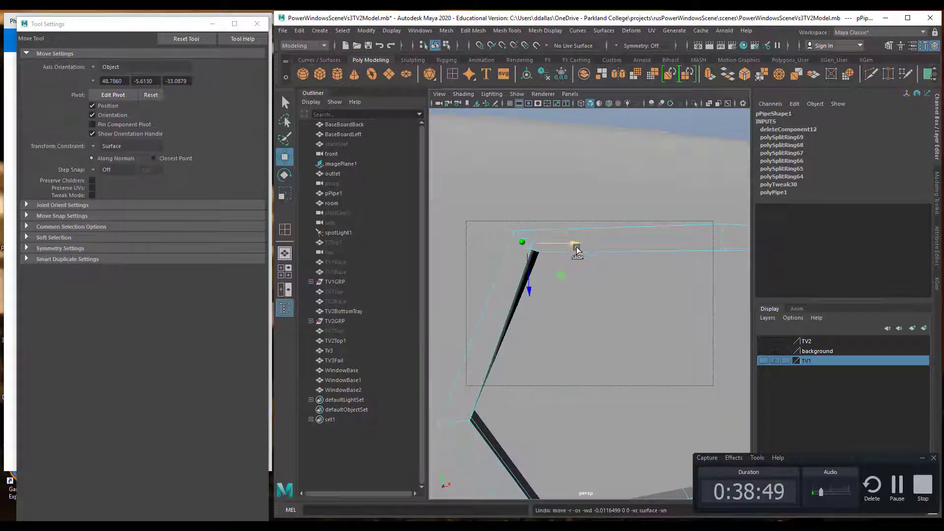
Slide the edge at the frame's upper-left corner slightly sideways along the surface, and display the pipe smoothed again
{"action": "left_click", "coordinate": [534, 245]}
{"action": "left_click_drag", "start_coordinate": [572, 242], "coordinate": [591, 267]}
{"action": "key", "text": "3"}
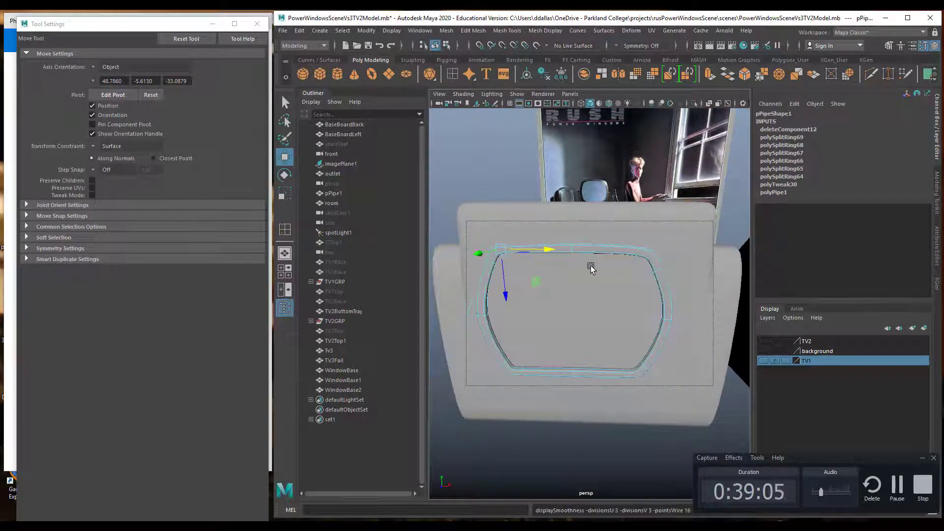
Slide the edges at the frame's upper-right and lower-right corners along the surface to tighten those corners
{"action": "left_click", "coordinate": [660, 273]}
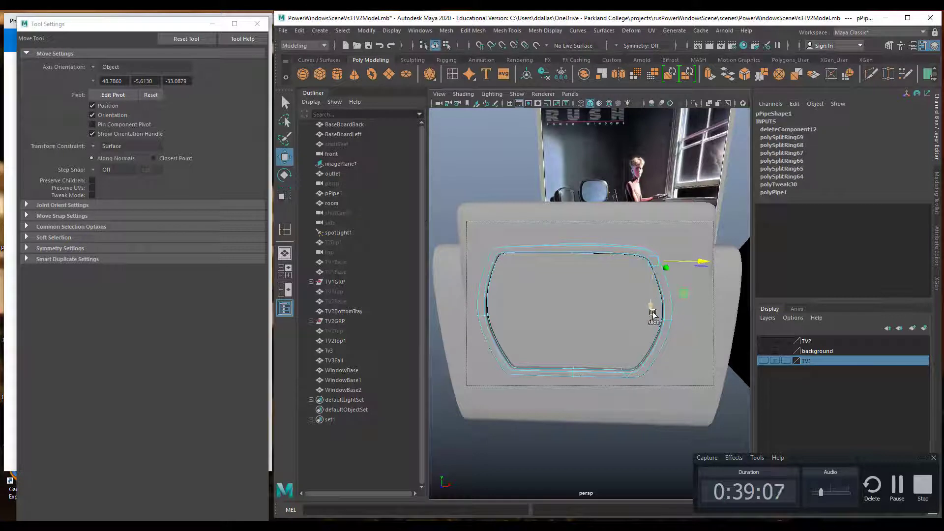
{"action": "left_click_drag", "start_coordinate": [651, 307], "coordinate": [625, 277]}
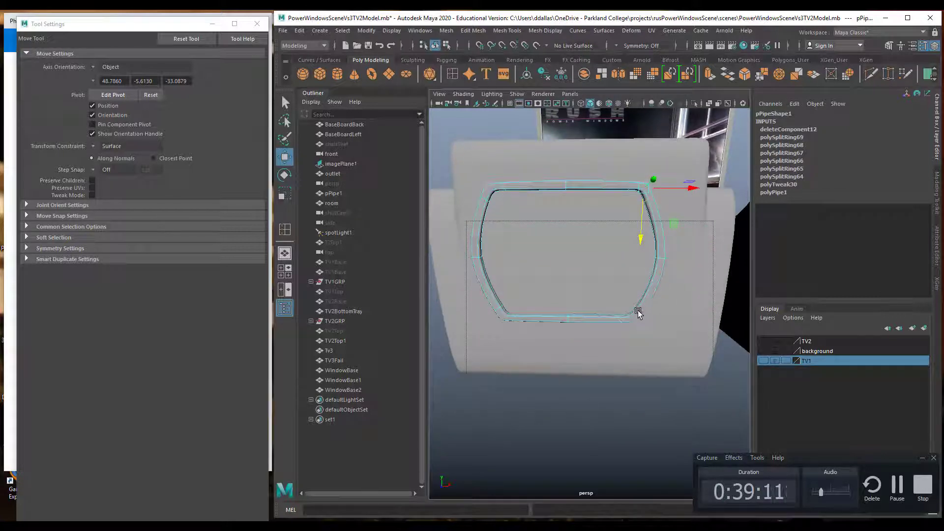
{"action": "left_click", "coordinate": [639, 312]}
{"action": "left_click_drag", "start_coordinate": [684, 320], "coordinate": [676, 318], "text": "ctrl+shift"}
{"action": "left_click", "coordinate": [620, 321], "text": "shift"}
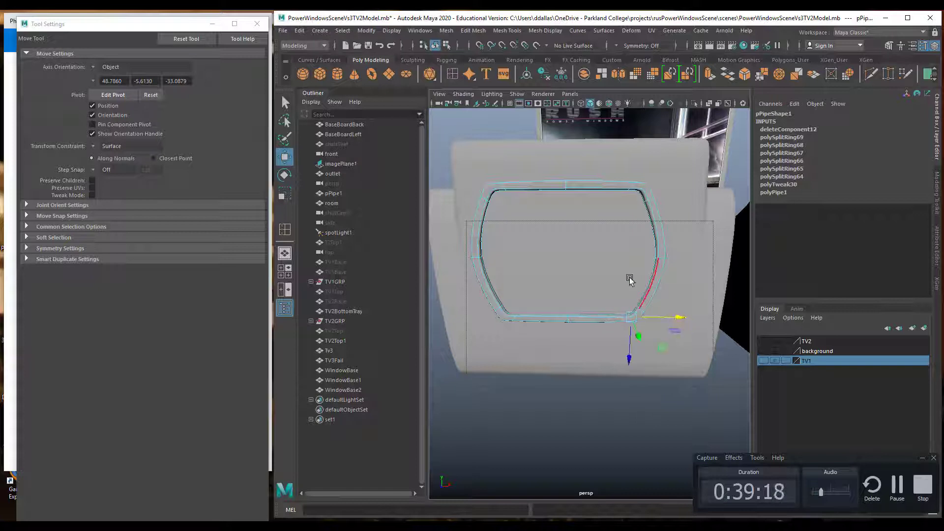
Set the Move tool's transform constraint to Off and move the middle edge on the frame's right side outward and slightly up
{"action": "left_click", "coordinate": [661, 258]}
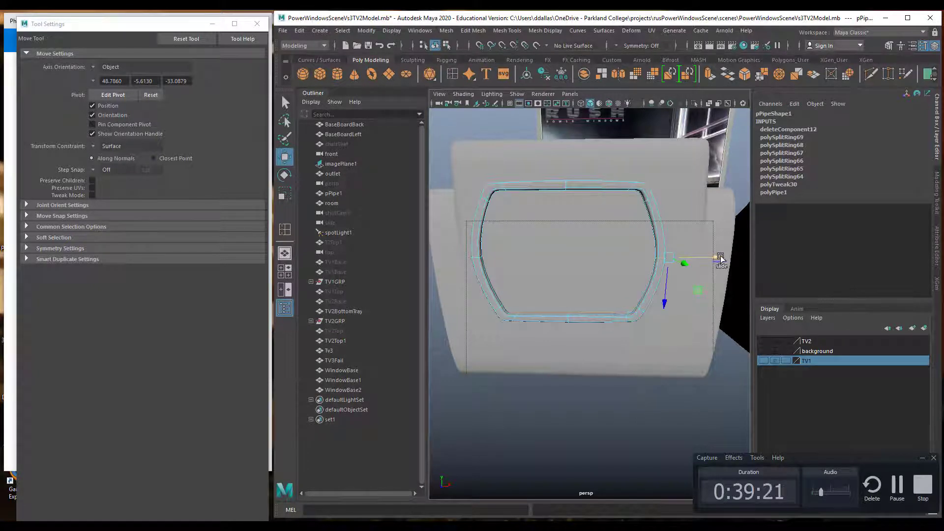
{"action": "left_click_drag", "start_coordinate": [723, 258], "coordinate": [722, 259], "text": "ctrl+shift"}
{"action": "key", "text": "ctrl+z"}
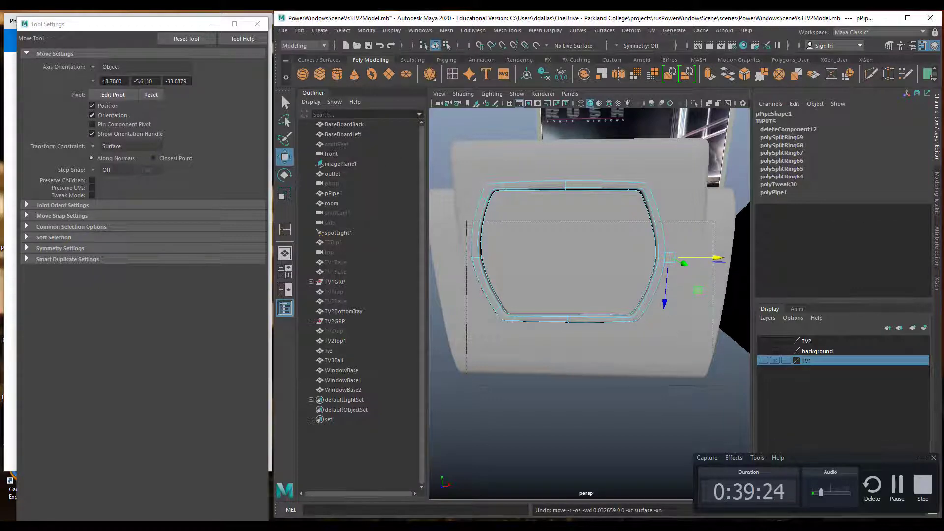
{"action": "left_click", "coordinate": [94, 148]}
{"action": "left_click", "coordinate": [111, 152]}
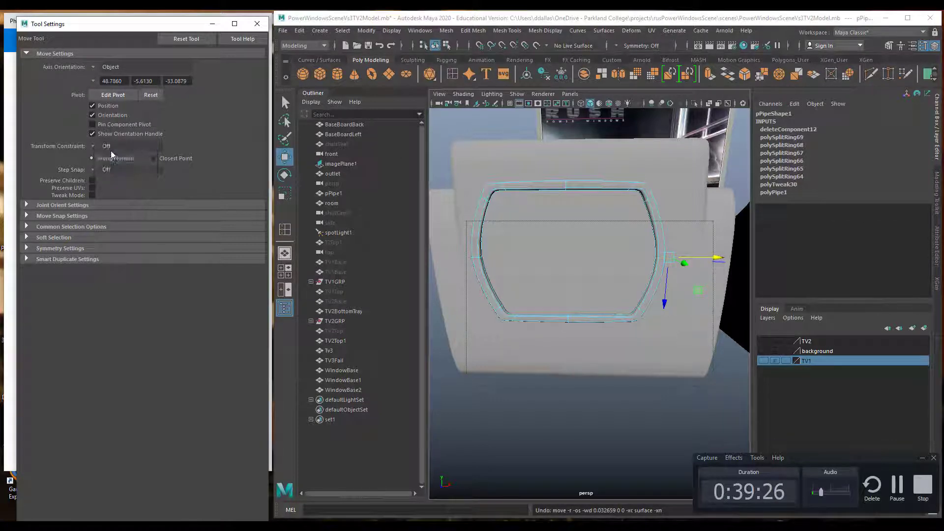
{"action": "mouse_move", "coordinate": [717, 259]}
{"action": "left_mouse_down"}
{"action": "mouse_move", "coordinate": [726, 259]}
{"action": "mouse_move", "coordinate": [706, 258]}
{"action": "mouse_move", "coordinate": [723, 258]}
{"action": "left_mouse_up"}
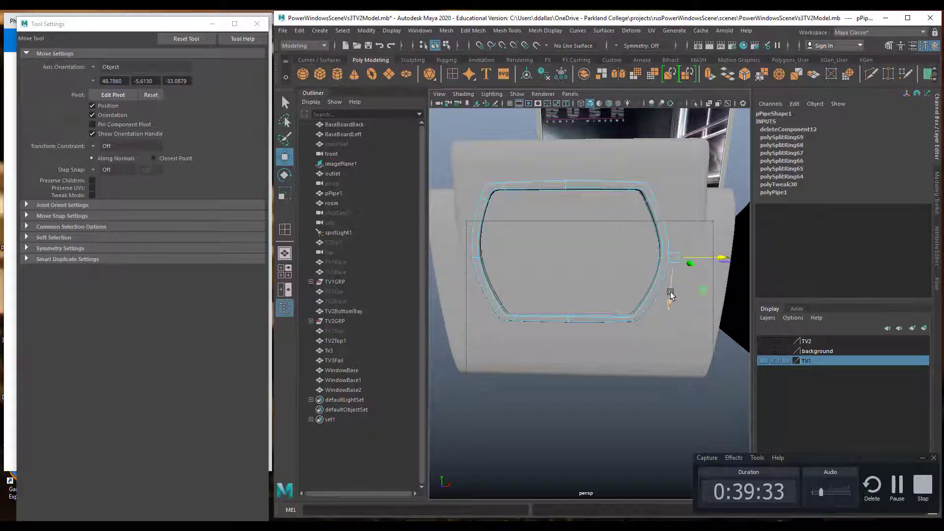
{"action": "left_click_drag", "start_coordinate": [670, 297], "coordinate": [673, 295]}
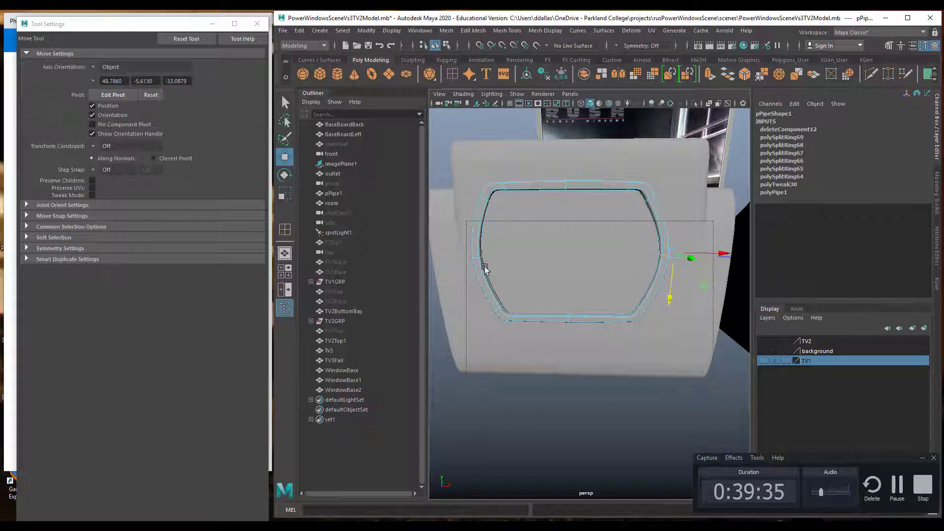
Deselect the frame's edge and minimize the Tool Settings window to uncover the reference picture of the TVs
{"action": "left_click", "coordinate": [565, 217]}
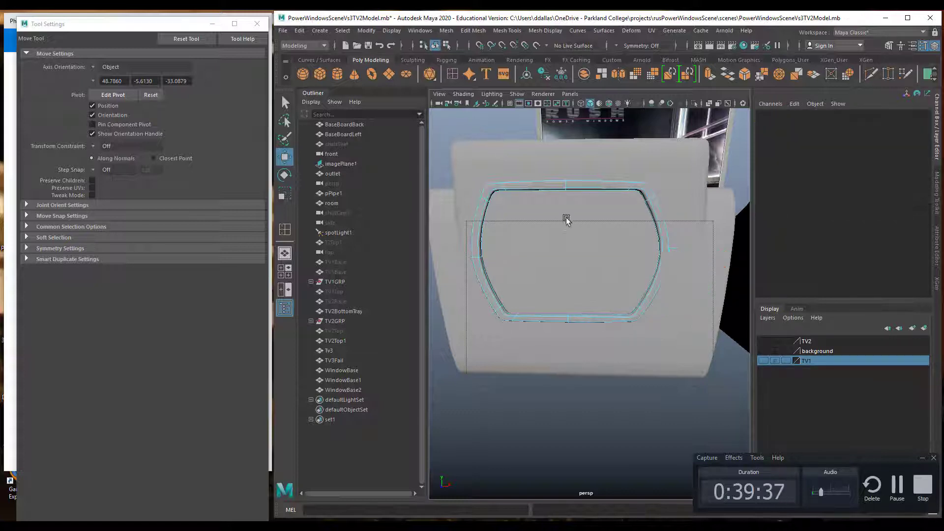
{"action": "mouse_move", "coordinate": [552, 247]}
{"action": "left_mouse_down", "text": "alt"}
{"action": "mouse_move", "coordinate": [629, 248]}
{"action": "mouse_move", "coordinate": [515, 235]}
{"action": "mouse_move", "coordinate": [544, 229]}
{"action": "mouse_move", "coordinate": [550, 239]}
{"action": "left_mouse_up", "text": "alt"}
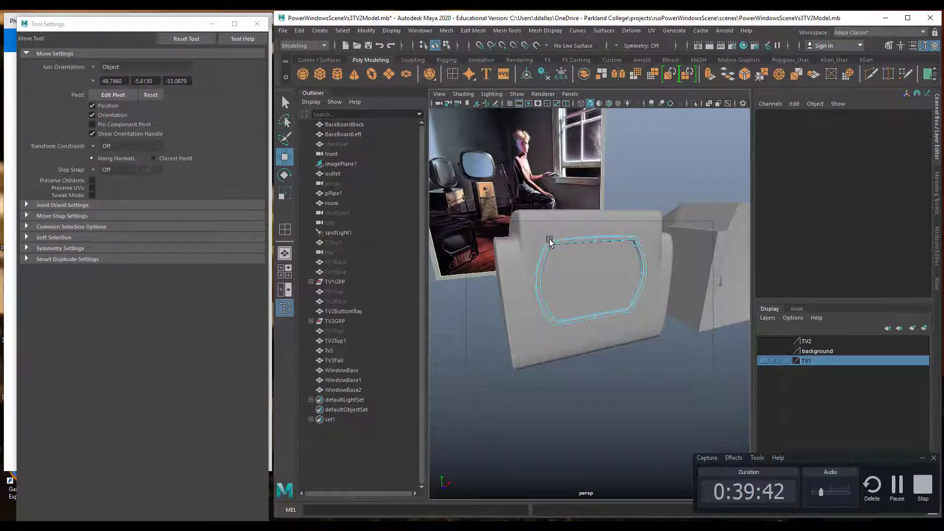
{"action": "left_click", "coordinate": [212, 26]}
{"action": "left_click", "coordinate": [211, 25]}
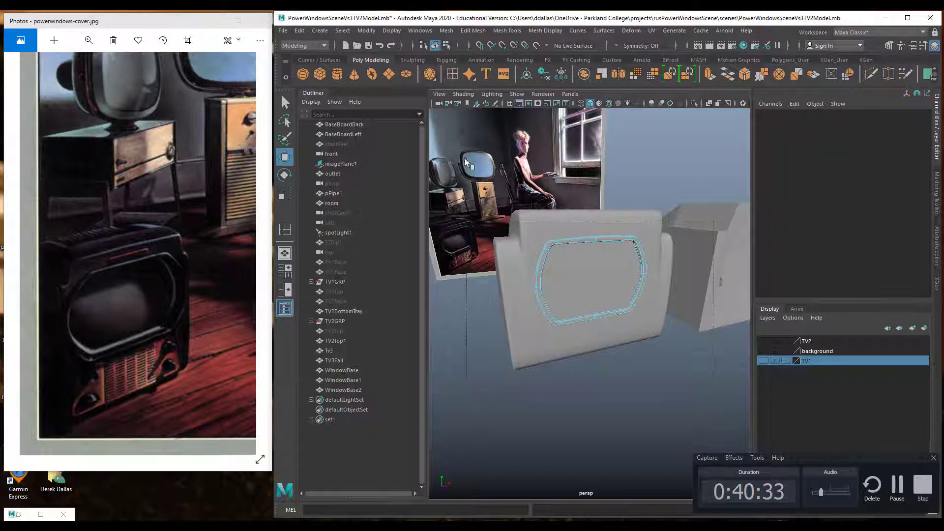
Create a polygon plane, move it in front of the TV to Translate Z 1.109, and set its Subdivisions Height to 30
{"action": "left_click", "coordinate": [389, 75]}
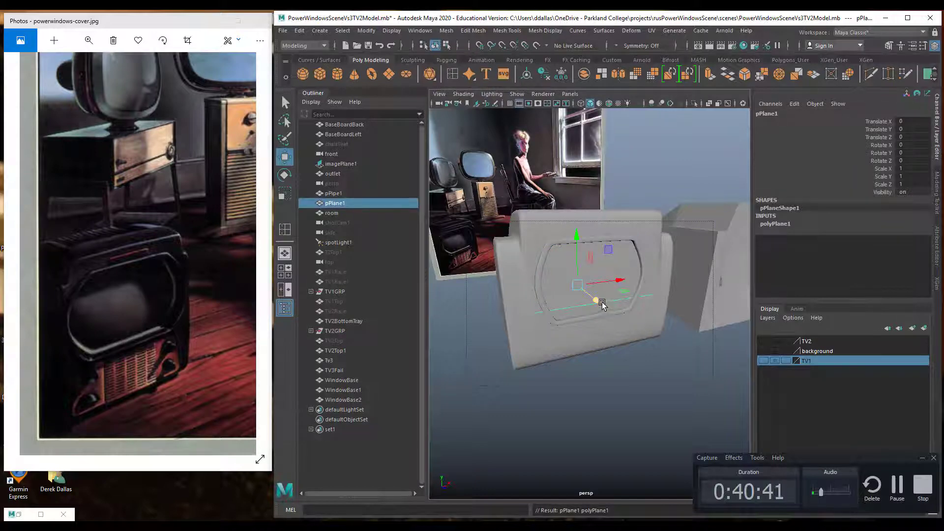
{"action": "left_click_drag", "start_coordinate": [603, 305], "coordinate": [691, 407]}
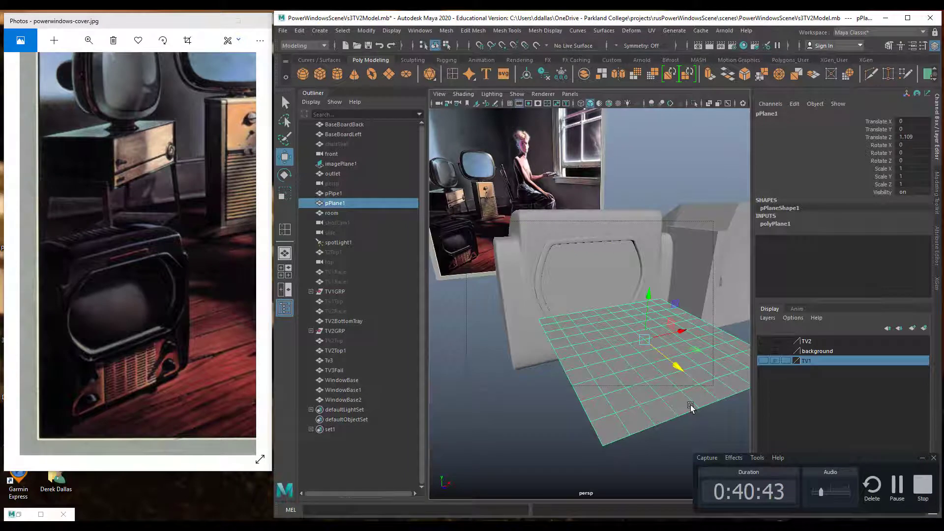
{"action": "left_click", "coordinate": [777, 224]}
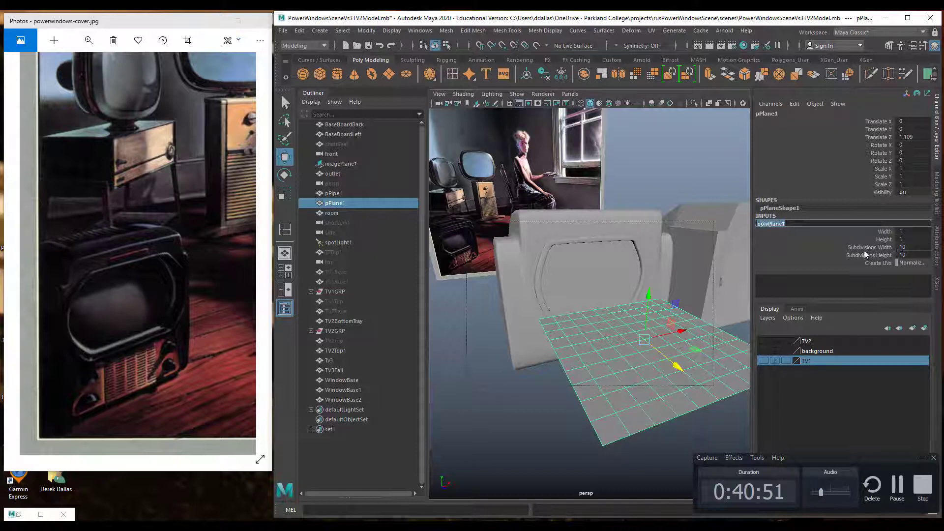
{"action": "left_click", "coordinate": [912, 255]}
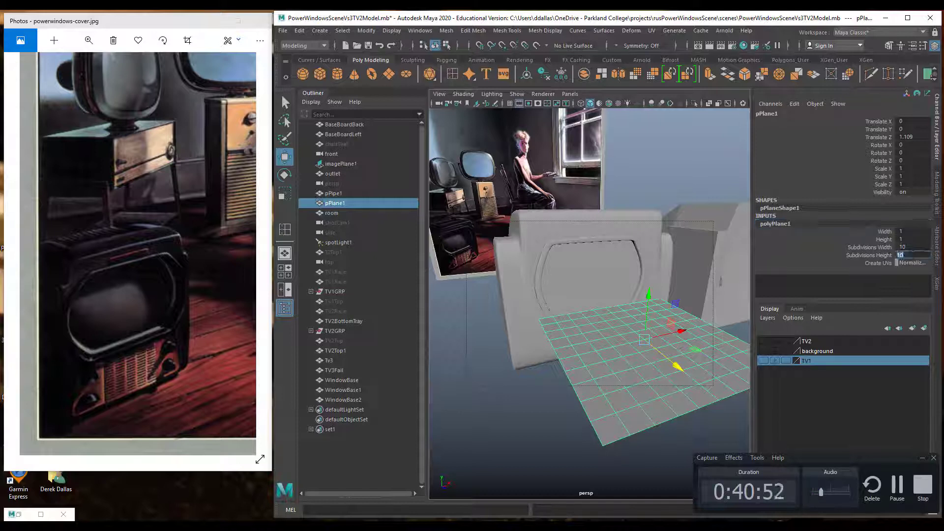
{"action": "type", "text": "30"}
{"action": "key", "text": "Return"}
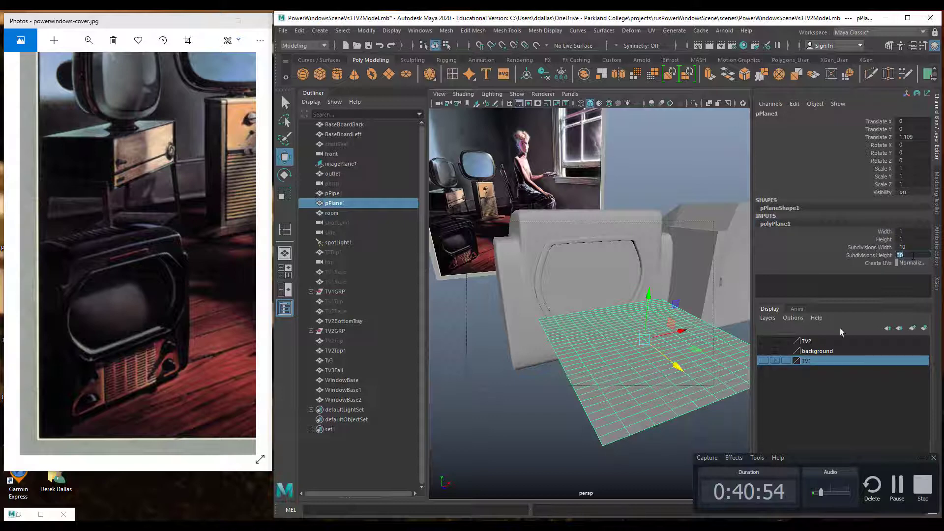
Select side-by-side face pairs in face mode near the plane's front-left corner, leaving unselected rows between the pairs
{"action": "left_click_drag", "start_coordinate": [637, 393], "coordinate": [629, 415], "text": "alt"}
{"action": "right_click_drag", "start_coordinate": [628, 415], "coordinate": [602, 396], "text": "alt"}
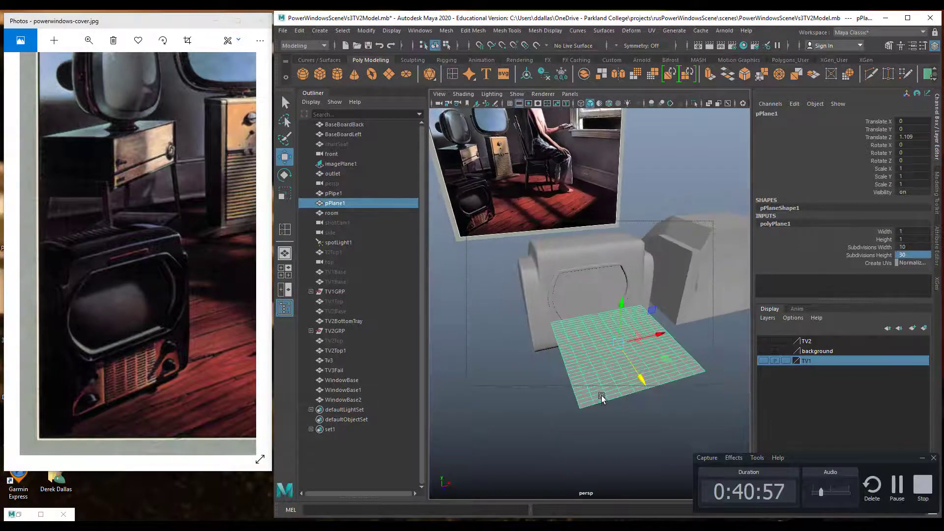
{"action": "middle_click_drag", "start_coordinate": [602, 396], "coordinate": [599, 369], "text": "alt"}
{"action": "left_click_drag", "start_coordinate": [599, 368], "coordinate": [586, 375], "text": "alt"}
{"action": "right_click_drag", "start_coordinate": [586, 375], "coordinate": [630, 375], "text": "alt"}
{"action": "left_click_drag", "start_coordinate": [616, 375], "coordinate": [632, 366], "text": "alt"}
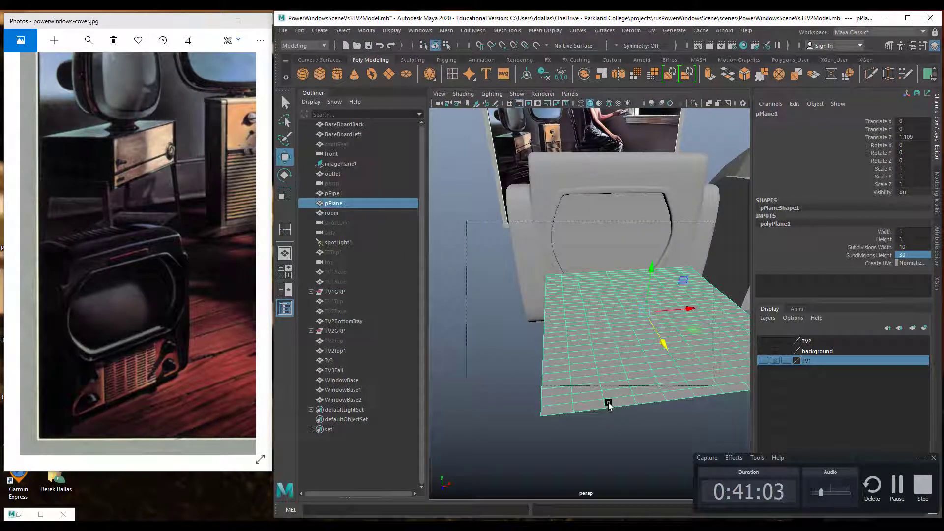
{"action": "right_click_drag", "start_coordinate": [592, 398], "coordinate": [594, 299]}
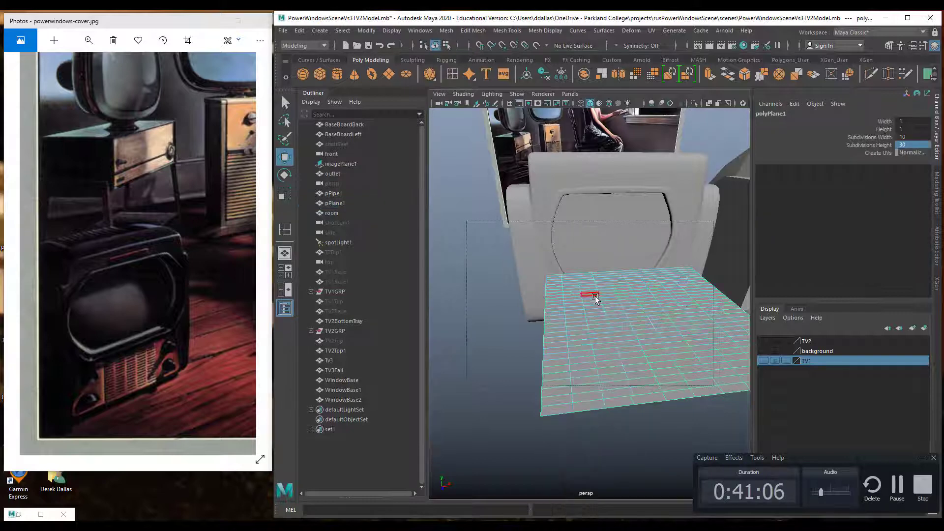
{"action": "left_click", "coordinate": [594, 397]}
{"action": "key", "text": "q"}
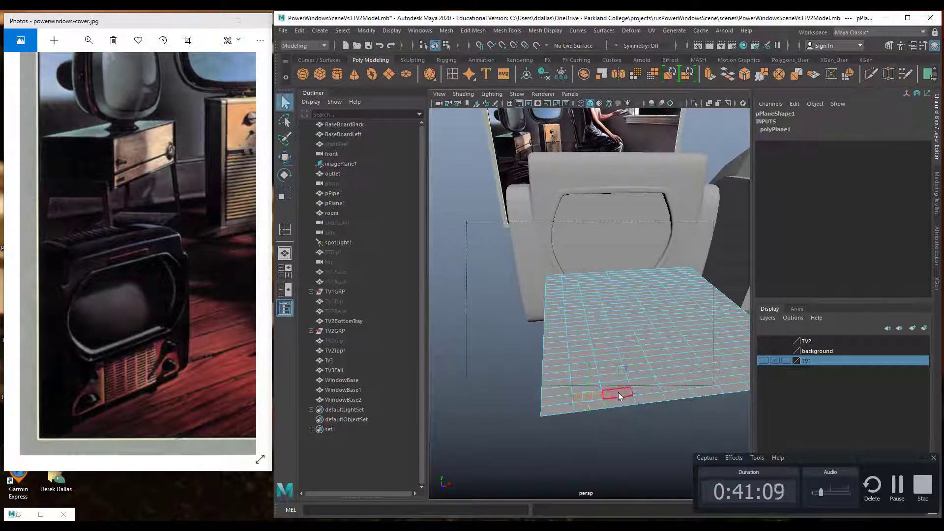
{"action": "left_click", "coordinate": [620, 391], "text": "shift"}
{"action": "left_click", "coordinate": [618, 379], "text": "shift"}
{"action": "left_click", "coordinate": [584, 377], "text": "shift"}
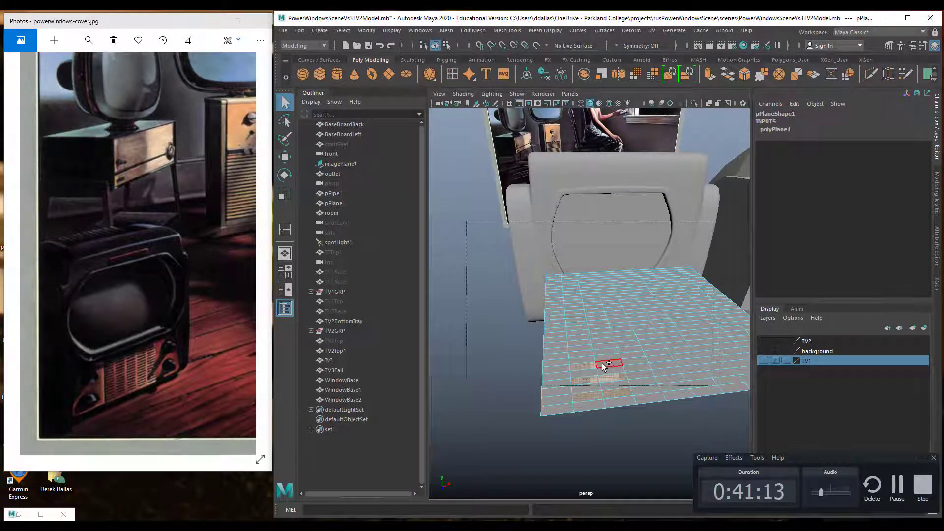
Extend the selection of side-by-side face pairs on alternating rows to the plane's far edge, then delete them to cut a column of slots
{"action": "left_click_drag", "start_coordinate": [651, 348], "coordinate": [645, 364], "text": "alt"}
{"action": "middle_click_drag", "start_coordinate": [645, 365], "coordinate": [641, 370], "text": "alt"}
{"action": "left_click_drag", "start_coordinate": [641, 371], "coordinate": [646, 355], "text": "alt"}
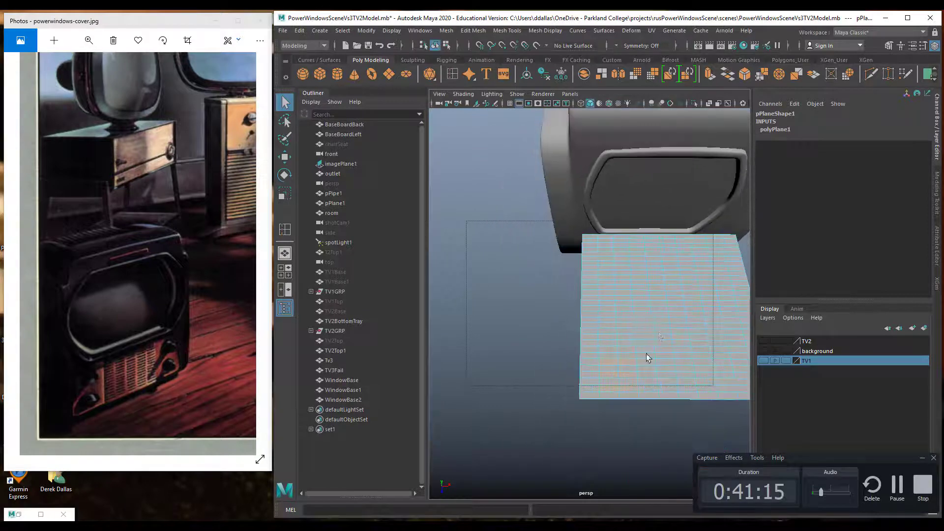
{"action": "right_click_drag", "start_coordinate": [646, 354], "coordinate": [676, 357], "text": "alt"}
{"action": "middle_click_drag", "start_coordinate": [676, 357], "coordinate": [630, 316], "text": "alt"}
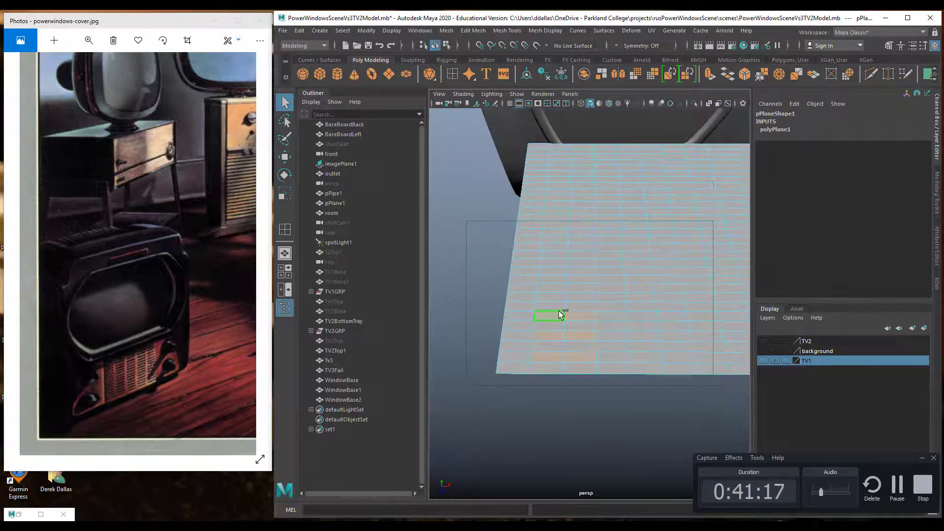
{"action": "left_click", "coordinate": [552, 280], "text": "shift"}
{"action": "left_click", "coordinate": [580, 280], "text": "shift"}
{"action": "left_click", "coordinate": [554, 248], "text": "shift"}
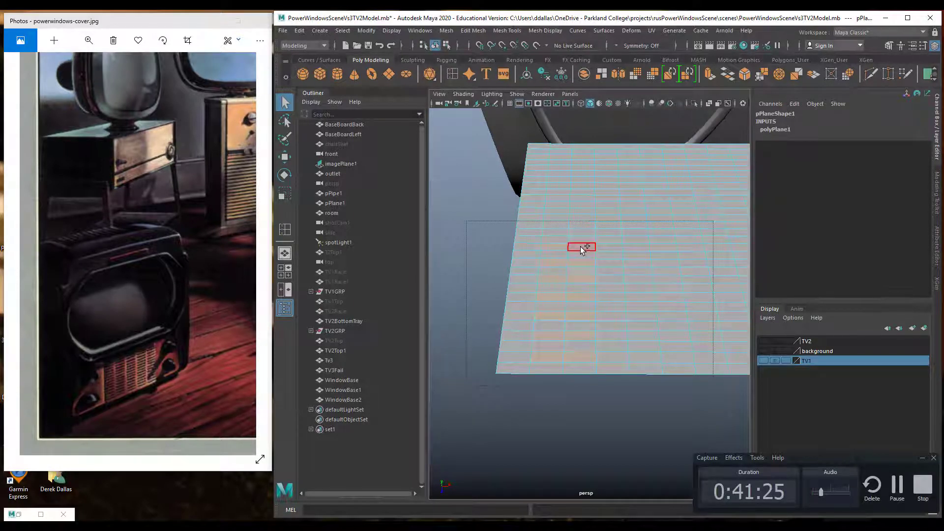
{"action": "left_click", "coordinate": [582, 248], "text": "shift"}
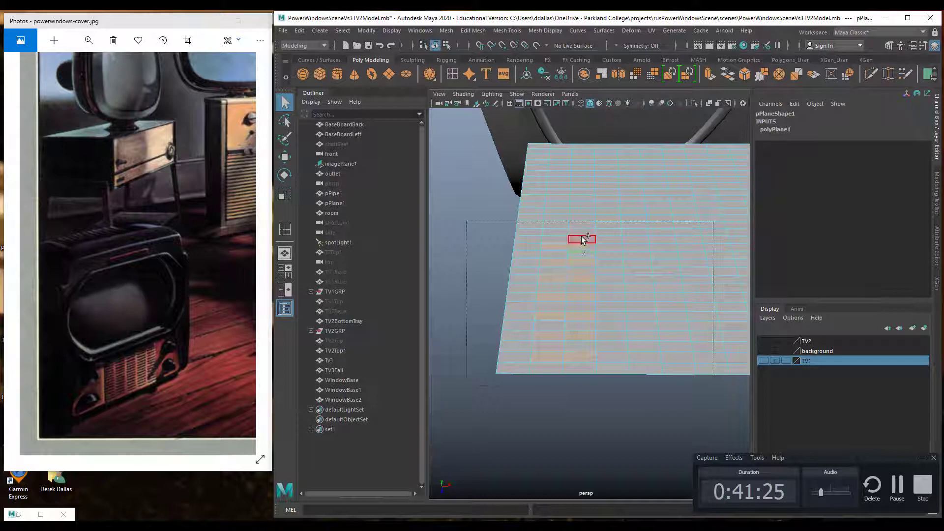
{"action": "left_click", "coordinate": [554, 225], "text": "shift"}
{"action": "left_click_drag", "start_coordinate": [601, 253], "coordinate": [614, 264], "text": "alt"}
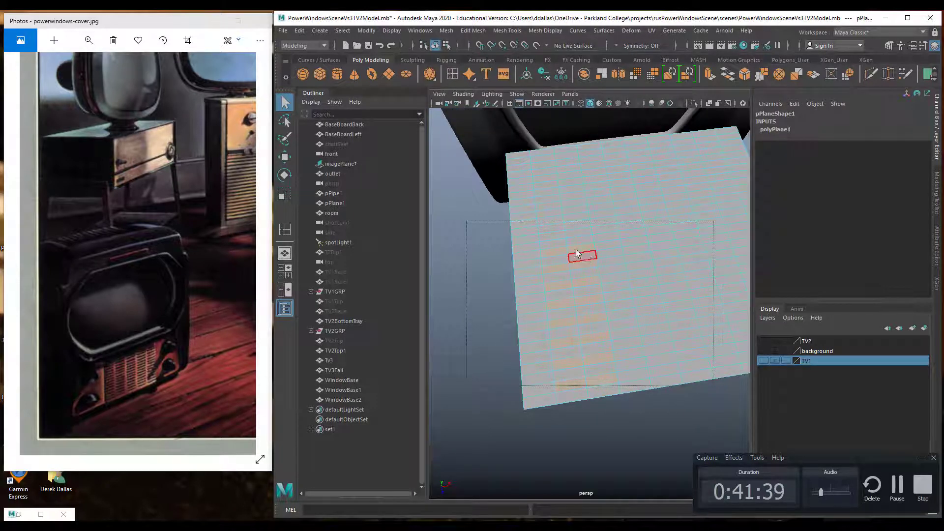
{"action": "left_click", "coordinate": [552, 237], "text": "shift"}
{"action": "left_click", "coordinate": [573, 237], "text": "shift"}
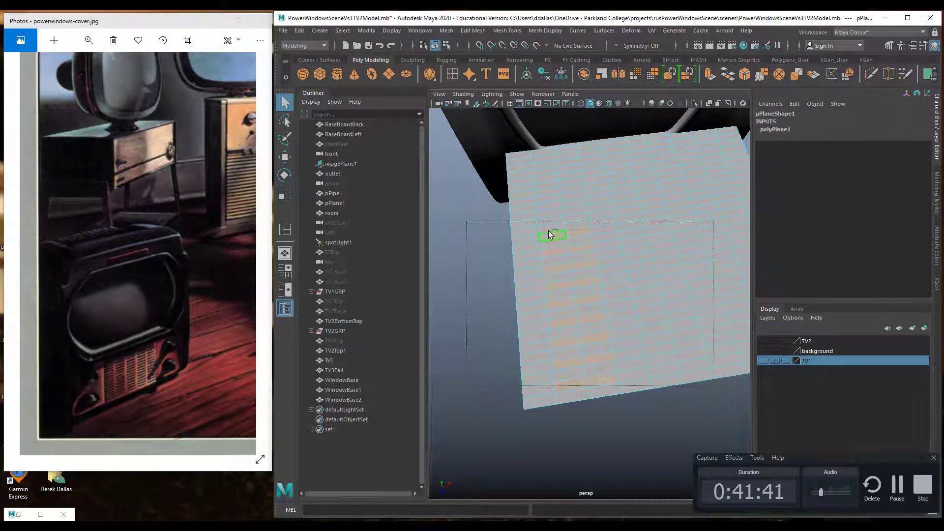
{"action": "left_click", "coordinate": [556, 221], "text": "shift"}
{"action": "left_click", "coordinate": [576, 217], "text": "shift"}
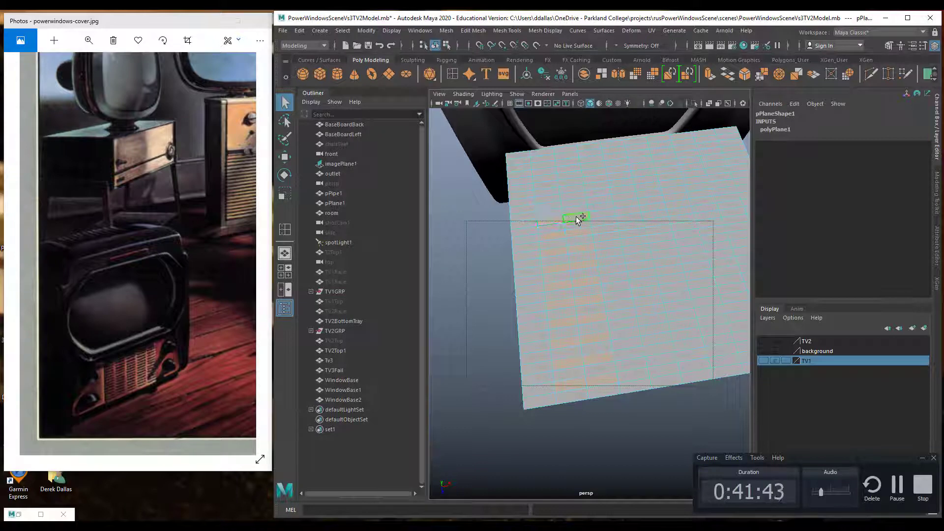
{"action": "left_click", "coordinate": [555, 208], "text": "shift"}
{"action": "left_click", "coordinate": [548, 194], "text": "shift"}
{"action": "left_click", "coordinate": [569, 187], "text": "shift"}
{"action": "left_click", "coordinate": [549, 177], "text": "shift"}
{"action": "left_click", "coordinate": [548, 169], "text": "shift"}
{"action": "left_click", "coordinate": [566, 163], "text": "shift"}
{"action": "mouse_move", "coordinate": [597, 191]}
{"action": "left_mouse_down", "text": "alt"}
{"action": "mouse_move", "coordinate": [603, 204]}
{"action": "mouse_move", "coordinate": [594, 205]}
{"action": "left_mouse_up", "text": "alt"}
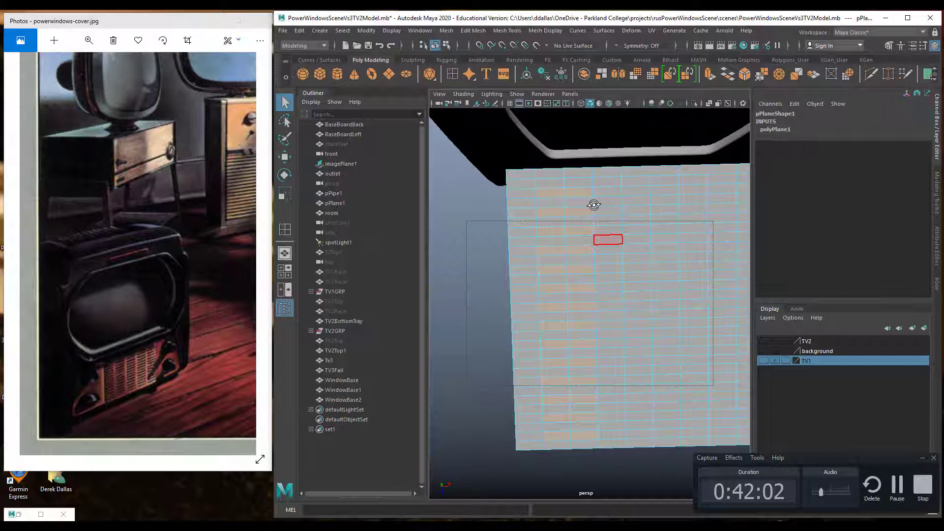
{"action": "left_click_drag", "start_coordinate": [594, 204], "coordinate": [594, 203], "text": "alt"}
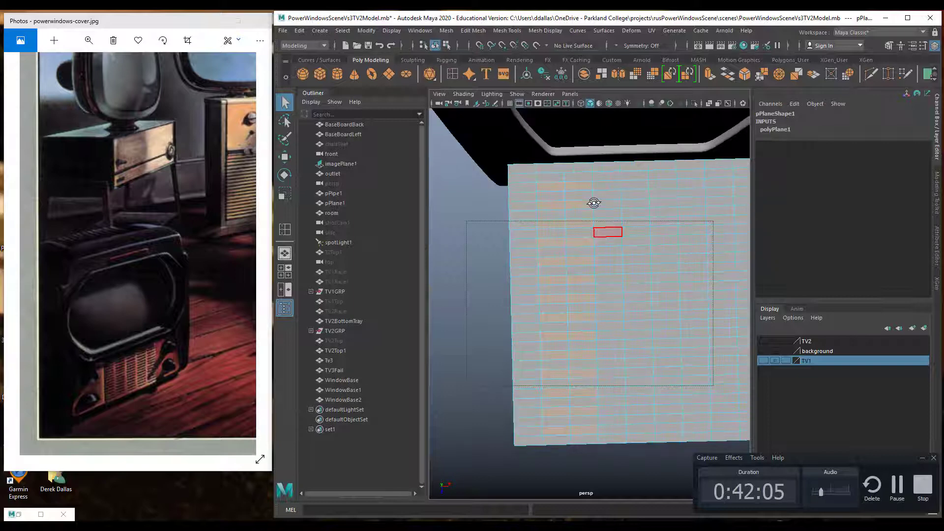
{"action": "key", "text": "Delete"}
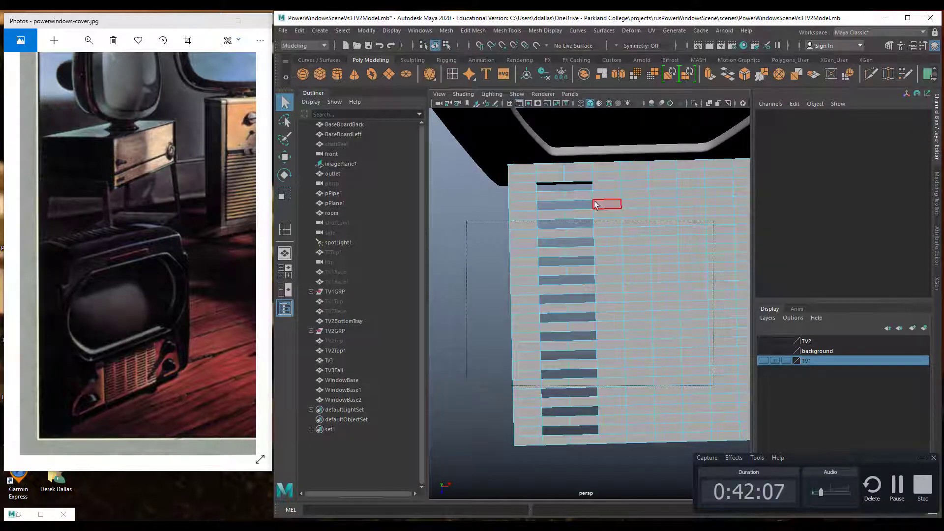
Delete all plane faces to the right of the slots, keeping a single column of faces as the border
{"action": "left_click_drag", "start_coordinate": [589, 282], "coordinate": [586, 257], "text": "alt"}
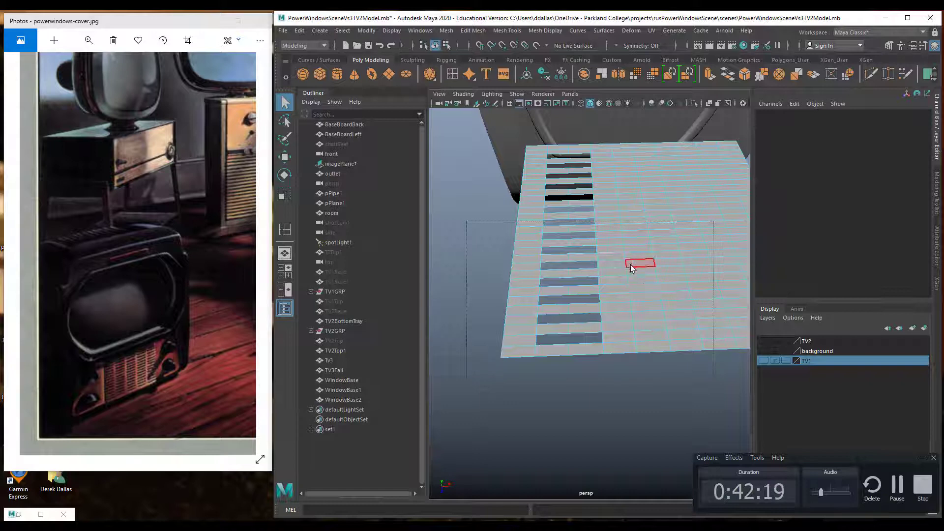
{"action": "scroll", "coordinate": [630, 268], "scroll_direction": "down", "scroll_amount": 3}
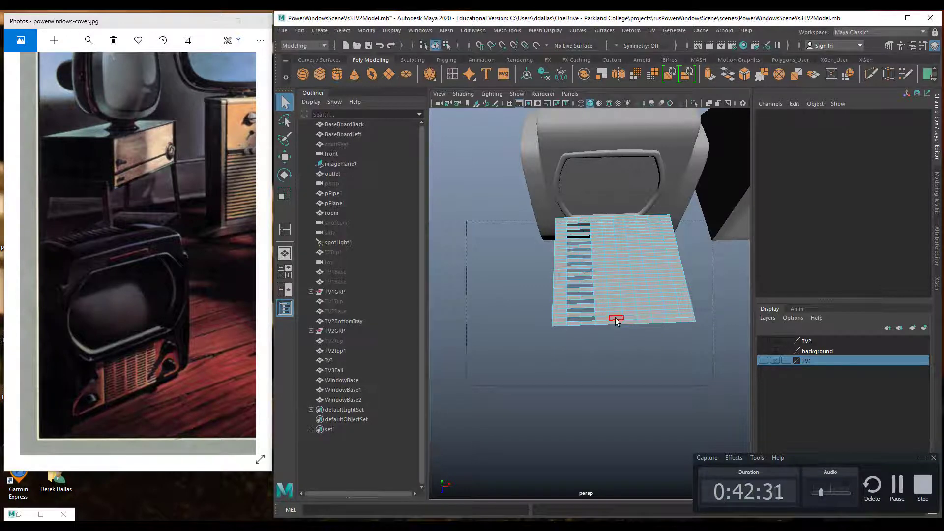
{"action": "left_click_drag", "start_coordinate": [616, 320], "coordinate": [615, 281], "text": "alt"}
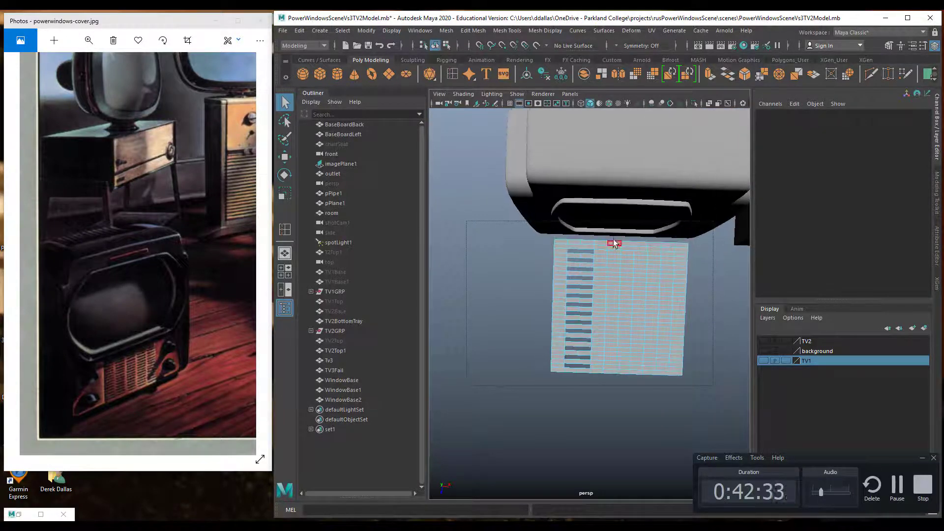
{"action": "left_click_drag", "start_coordinate": [614, 235], "coordinate": [698, 413]}
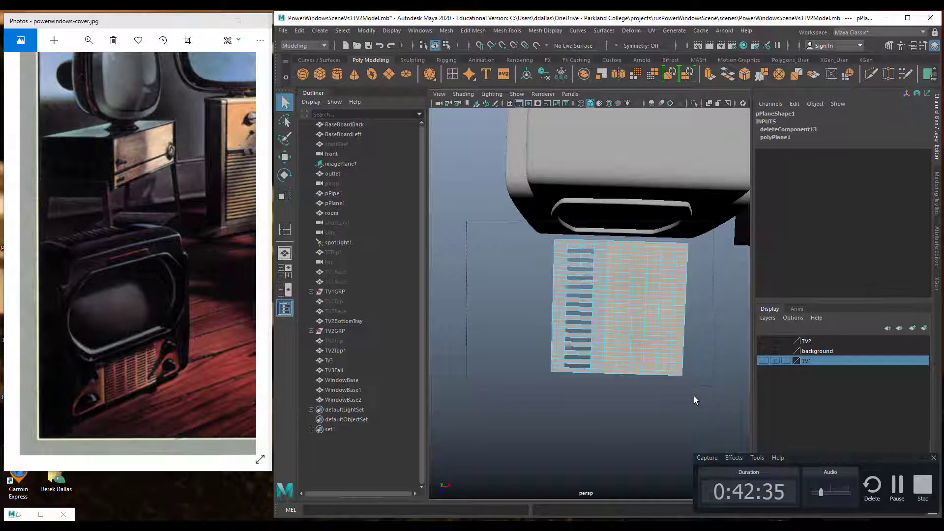
{"action": "left_click", "coordinate": [694, 397]}
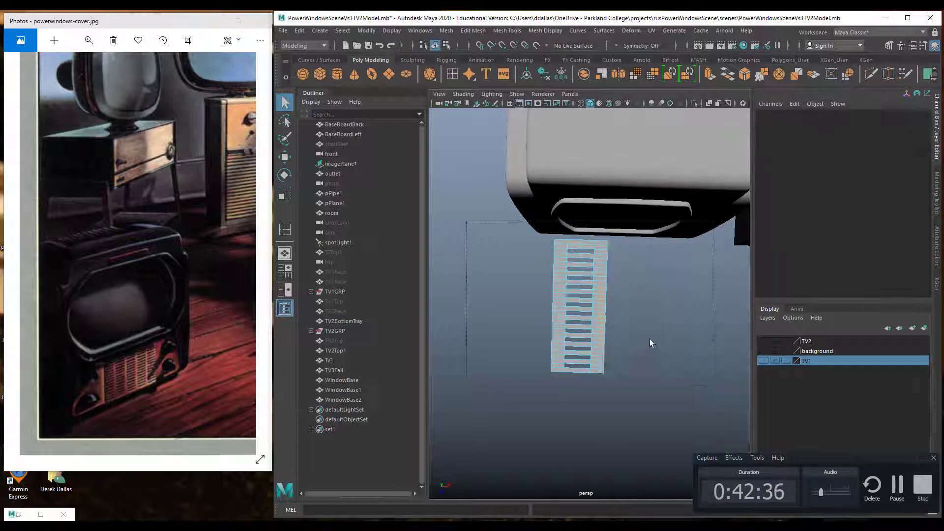
Return the slotted plane to object mode and scale it uniformly to 0.56
{"action": "right_click", "coordinate": [603, 318]}
{"action": "left_click", "coordinate": [639, 245]}
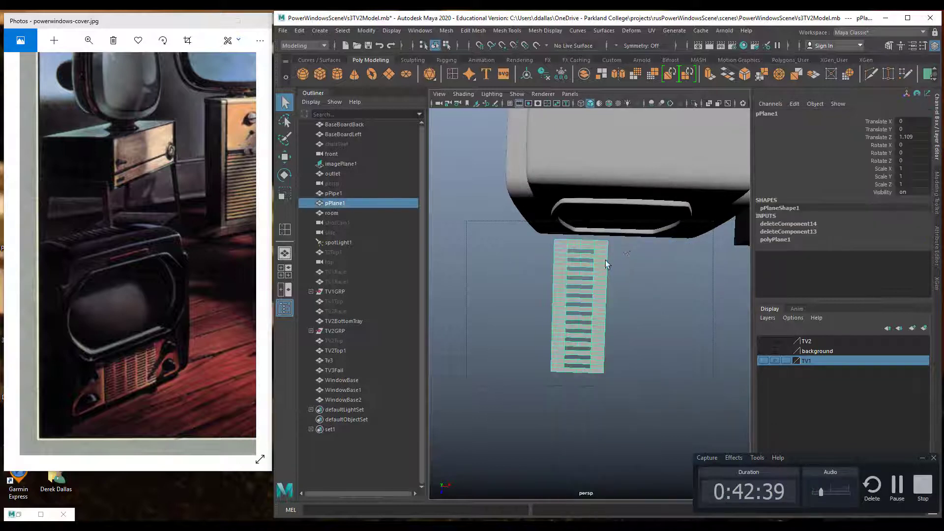
{"action": "key", "text": "r"}
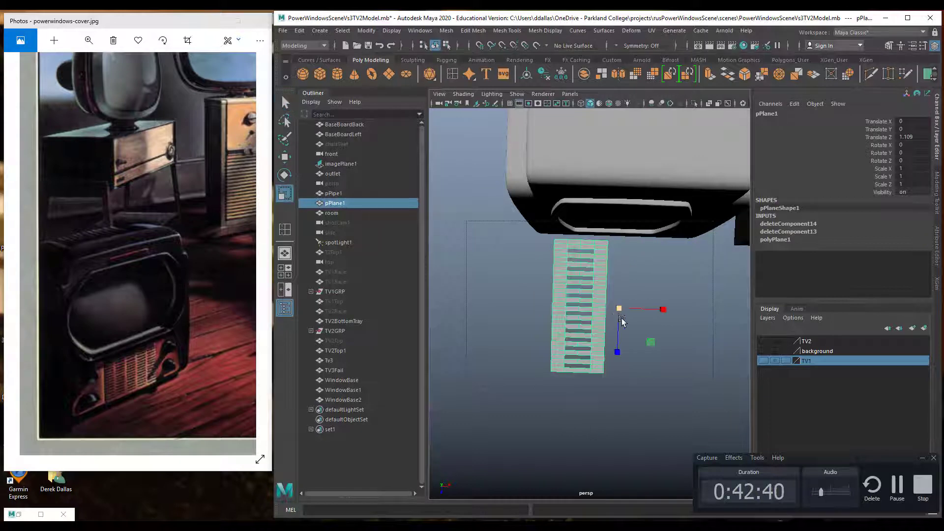
{"action": "left_click_drag", "start_coordinate": [619, 308], "coordinate": [576, 310]}
{"action": "left_click_drag", "start_coordinate": [574, 345], "coordinate": [608, 309], "text": "alt"}
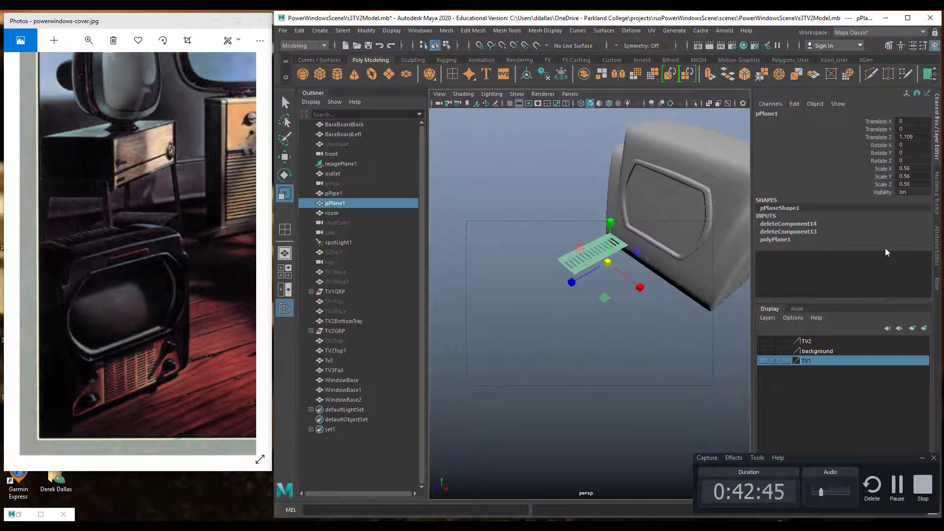
Stand the grille upright with Rotate X 90 and move it to Translate Y -0.427 and Translate Z 0.507 at the TV's lower front
{"action": "double_click", "coordinate": [905, 145]}
{"action": "type", "text": "90"}
{"action": "key", "text": "Return"}
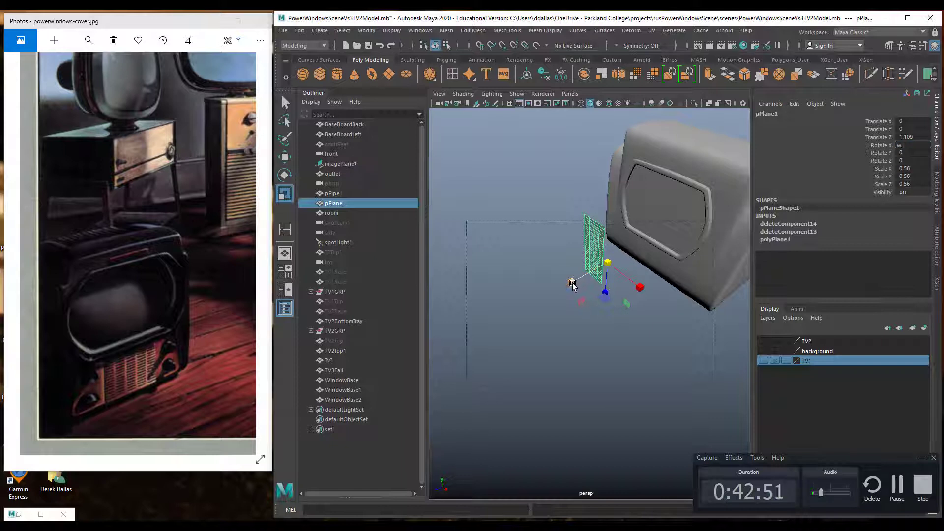
{"action": "type", "text": "w"}
{"action": "left_click", "coordinate": [605, 264]}
{"action": "key", "text": "w"}
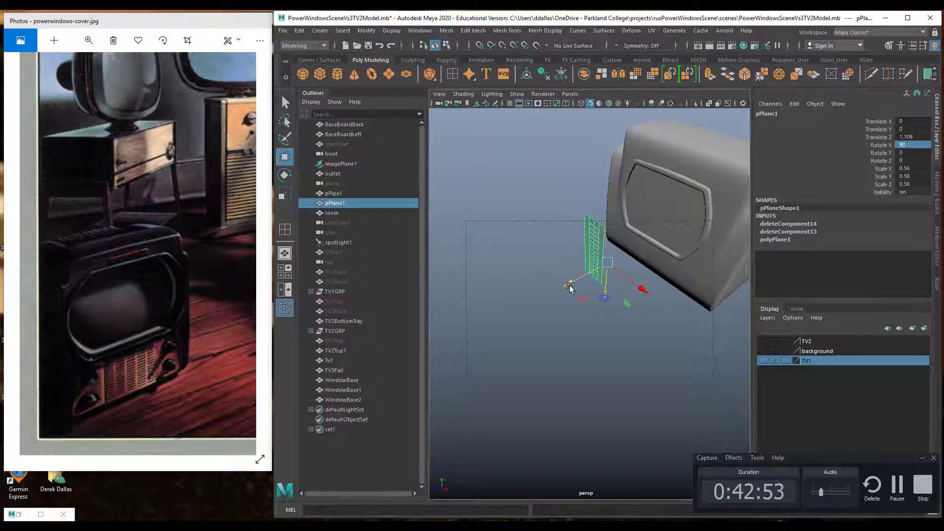
{"action": "left_click_drag", "start_coordinate": [571, 283], "coordinate": [614, 304]}
Scale the grille down uniformly to 0.274, undoing the additional widening along X
{"action": "key", "text": "r"}
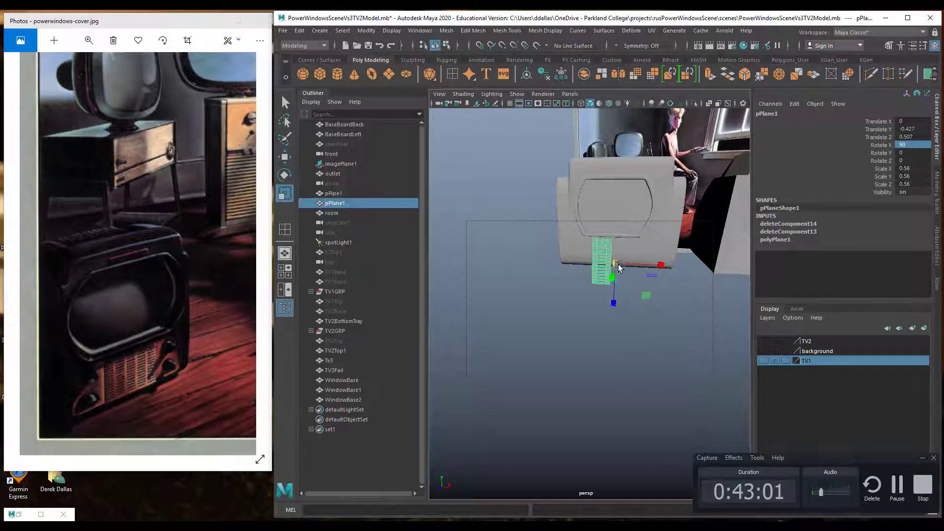
{"action": "left_click_drag", "start_coordinate": [615, 265], "coordinate": [735, 271]}
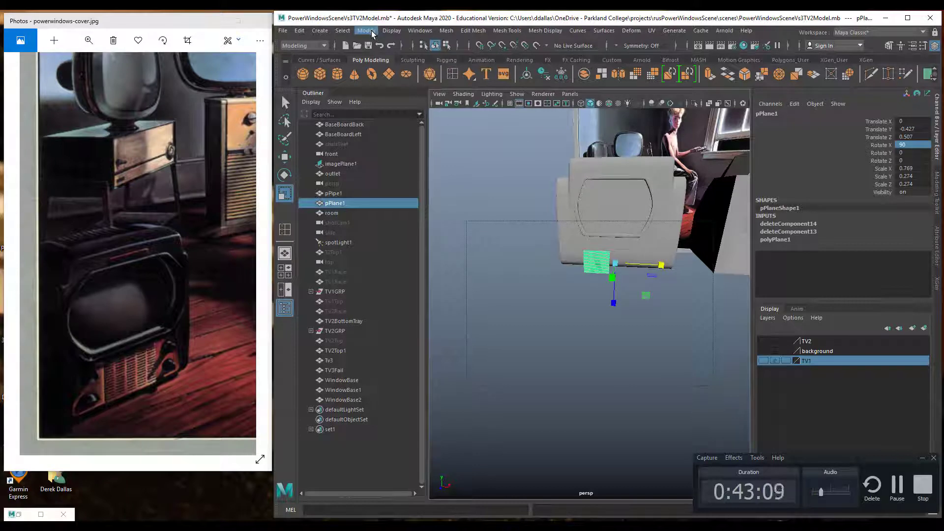
{"action": "key", "text": "ctrl+z"}
Center the grille's pivot and widen the grille to Scale X 0.736
{"action": "left_click", "coordinate": [365, 30]}
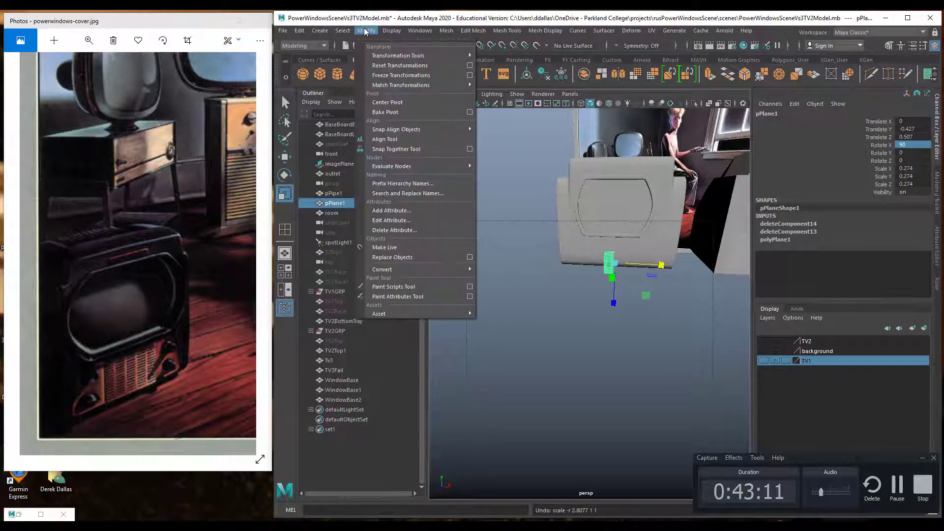
{"action": "left_click", "coordinate": [387, 102]}
{"action": "left_click_drag", "start_coordinate": [657, 268], "coordinate": [762, 282]}
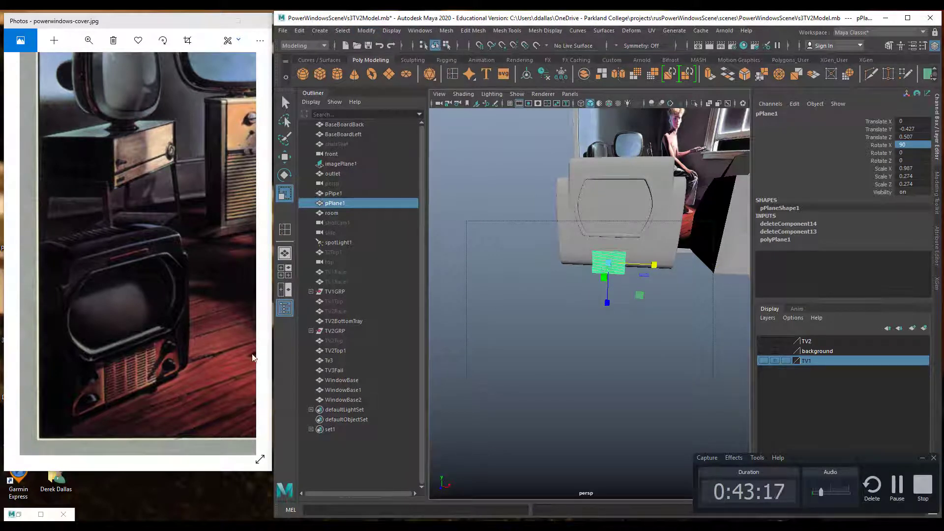
{"action": "key", "text": "f"}
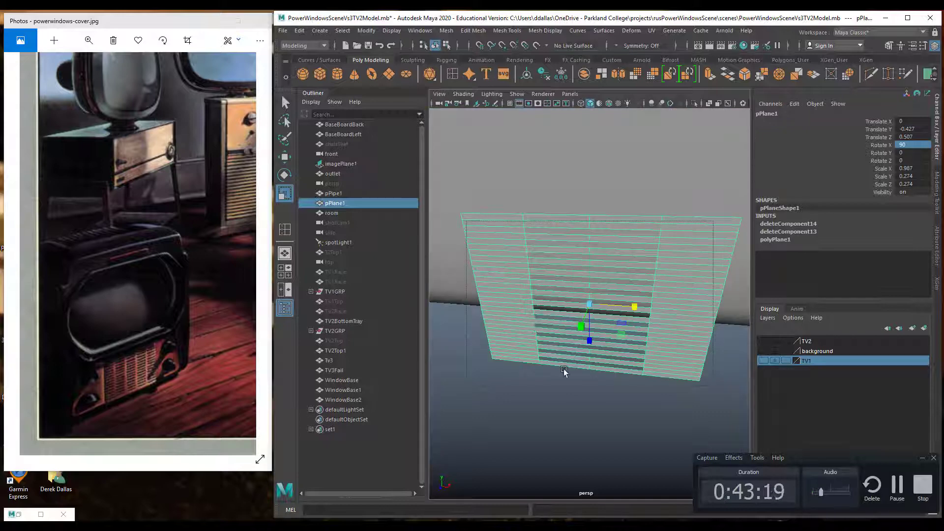
{"action": "left_click_drag", "start_coordinate": [565, 376], "coordinate": [601, 356], "text": "alt"}
{"action": "scroll", "coordinate": [593, 368], "scroll_direction": "down", "scroll_amount": 5}
{"action": "scroll", "coordinate": [582, 376], "scroll_direction": "up", "scroll_amount": 2}
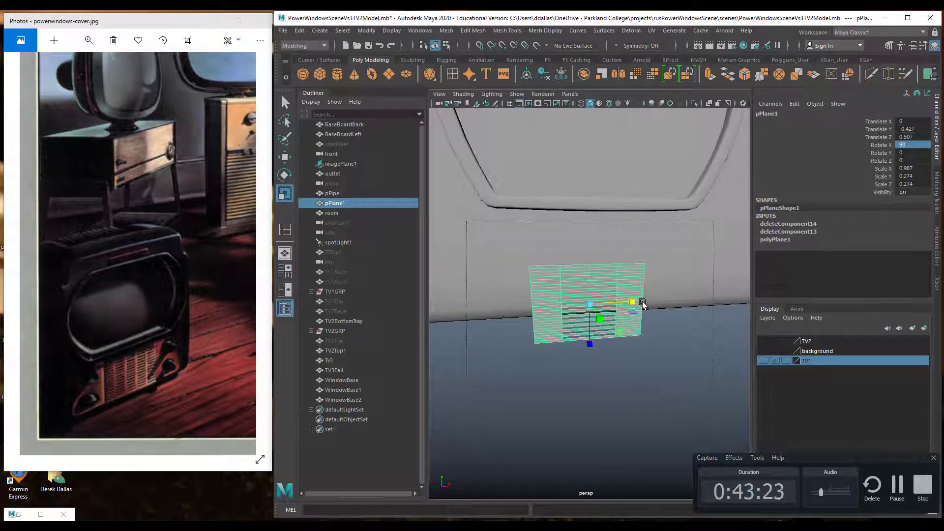
{"action": "left_click_drag", "start_coordinate": [642, 302], "coordinate": [621, 302]}
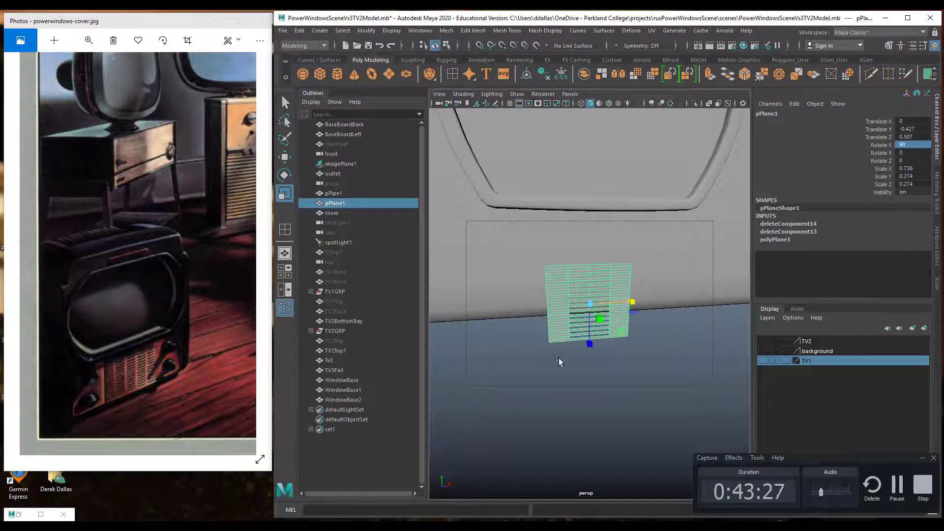
Move the grille up against the TV's front below the screen, to Translate Y -0.294 and Translate Z 0.501, and deselect it
{"action": "left_click_drag", "start_coordinate": [561, 359], "coordinate": [592, 365], "text": "alt"}
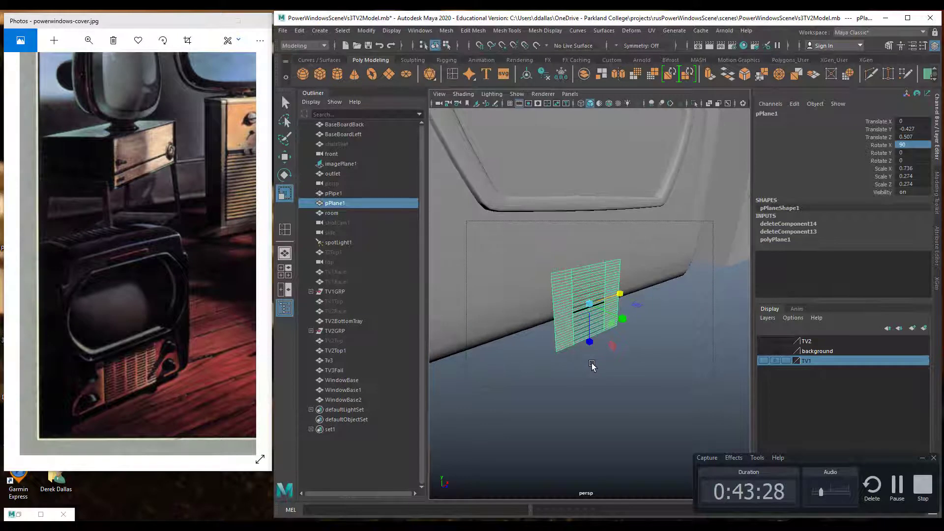
{"action": "key", "text": "w"}
{"action": "left_click_drag", "start_coordinate": [625, 324], "coordinate": [576, 327]}
{"action": "left_click_drag", "start_coordinate": [594, 359], "coordinate": [582, 298]}
{"action": "left_click", "coordinate": [609, 328]}
{"action": "left_click_drag", "start_coordinate": [609, 328], "coordinate": [559, 332], "text": "alt"}
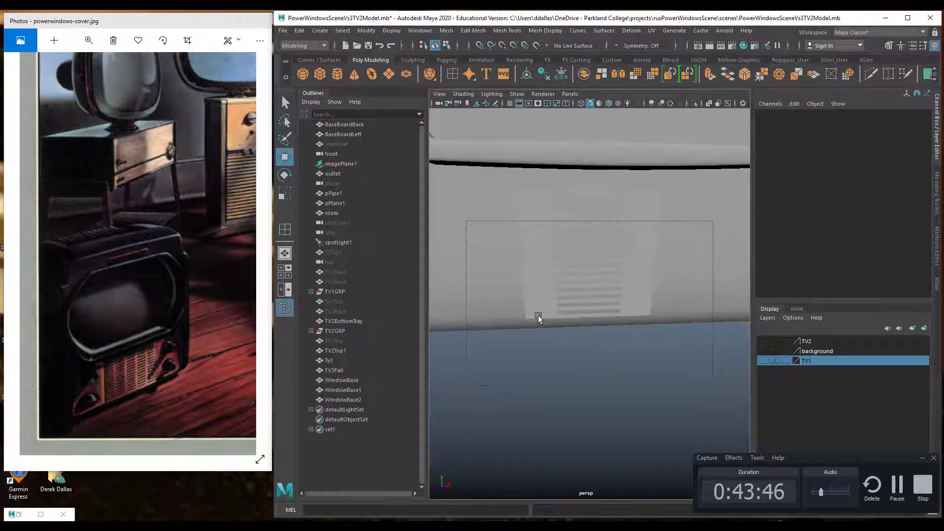
Select the vertices along the grille's right edge in vertex mode and move them slightly inward to narrow that border
{"action": "left_click", "coordinate": [609, 308]}
{"action": "left_click_drag", "start_coordinate": [634, 277], "coordinate": [626, 246], "text": "alt"}
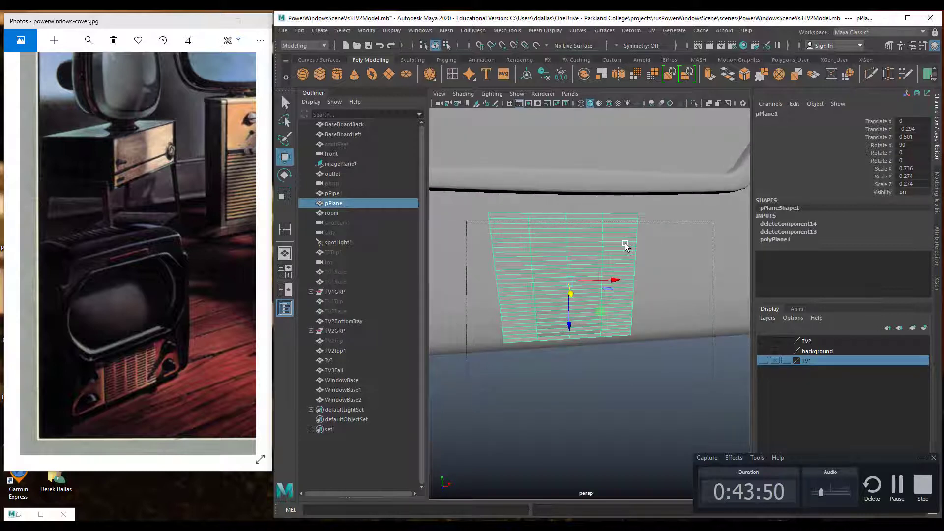
{"action": "right_click", "coordinate": [628, 244]}
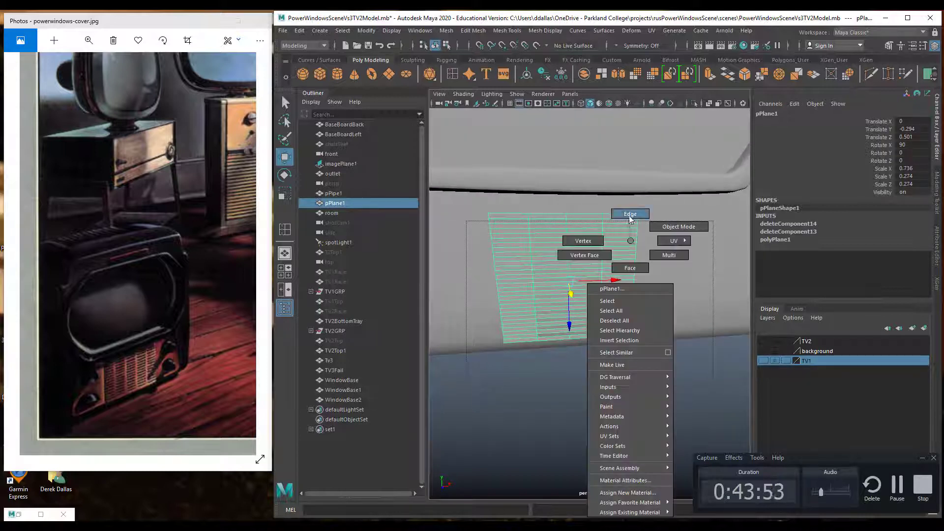
{"action": "right_click_drag", "start_coordinate": [629, 217], "coordinate": [593, 246]}
{"action": "scroll", "coordinate": [650, 272], "scroll_direction": "down", "scroll_amount": 5}
{"action": "left_click_drag", "start_coordinate": [626, 264], "coordinate": [615, 259], "text": "alt"}
{"action": "left_click_drag", "start_coordinate": [627, 344], "coordinate": [628, 345]}
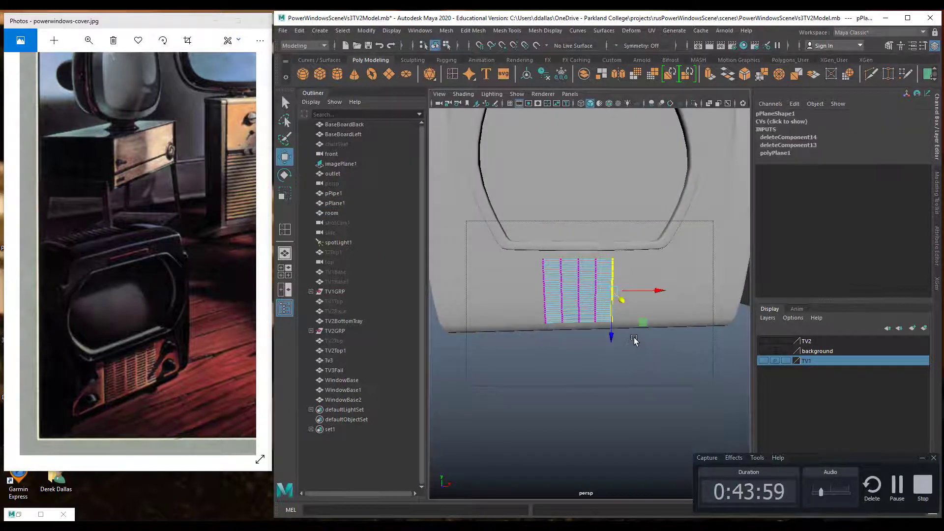
{"action": "left_click_drag", "start_coordinate": [660, 291], "coordinate": [652, 290]}
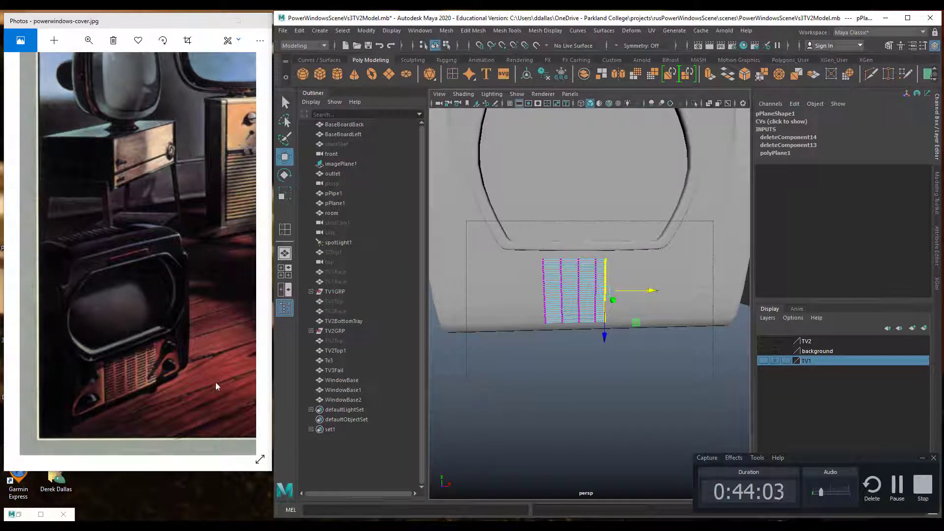
Zoom the reference picture in on the front TV's speaker grille and knobs to examine their layout
{"action": "double_click", "coordinate": [170, 365]}
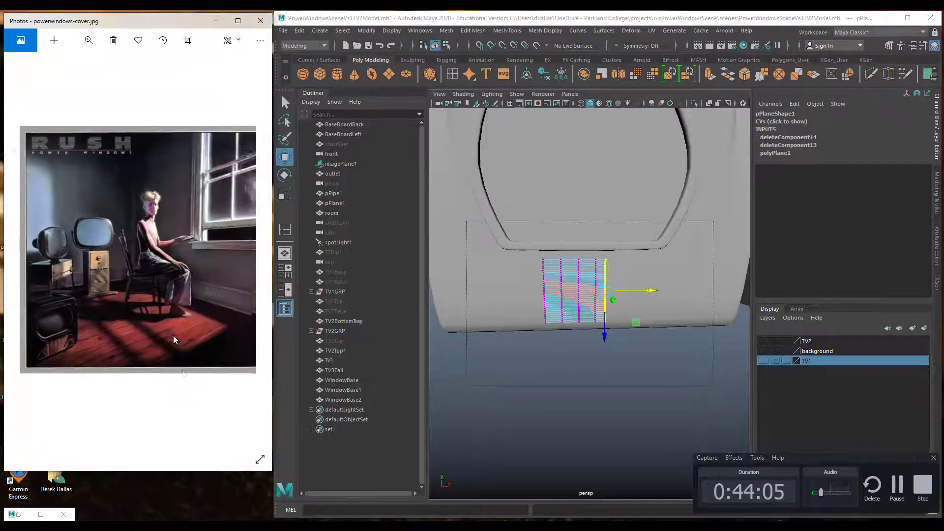
{"action": "left_click", "coordinate": [88, 40]}
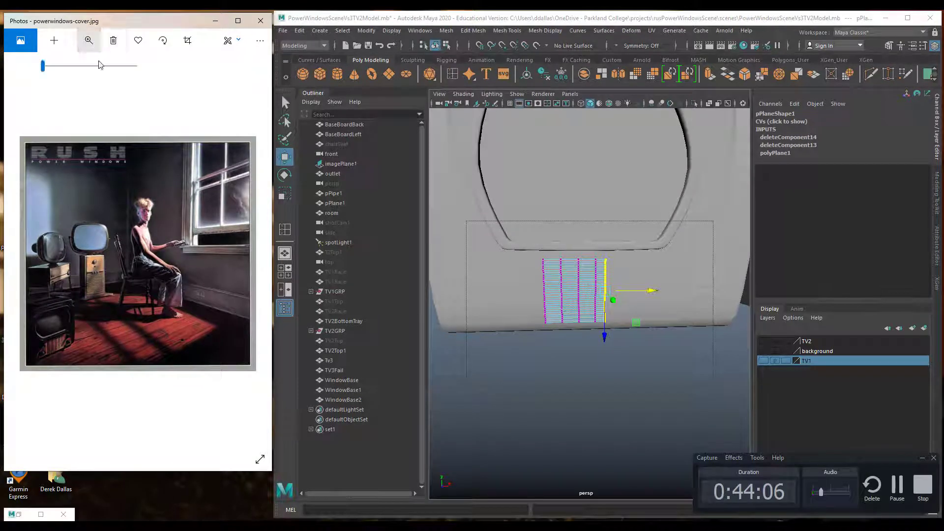
{"action": "left_click_drag", "start_coordinate": [42, 66], "coordinate": [72, 69]}
{"action": "left_click_drag", "start_coordinate": [93, 246], "coordinate": [206, 127]}
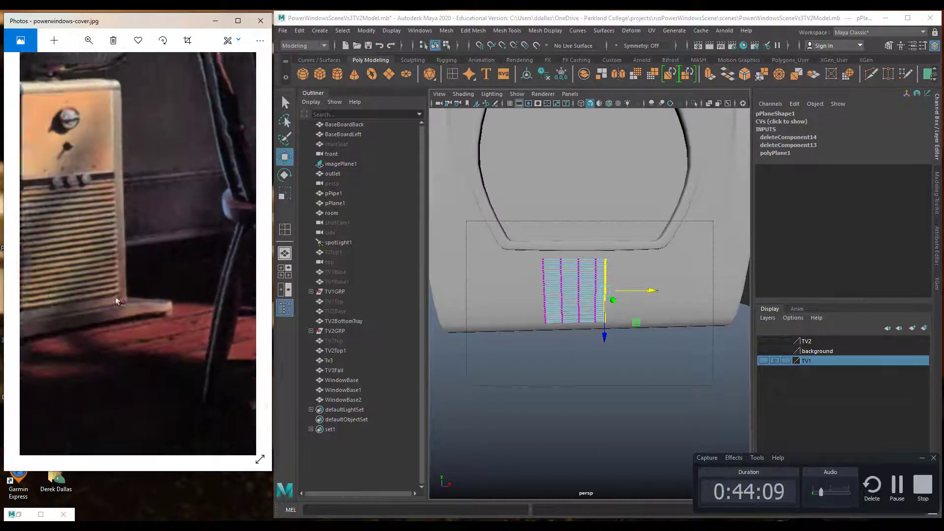
{"action": "left_click_drag", "start_coordinate": [118, 299], "coordinate": [167, 243]}
{"action": "left_click_drag", "start_coordinate": [158, 300], "coordinate": [246, 177]}
{"action": "left_click_drag", "start_coordinate": [93, 315], "coordinate": [209, 258]}
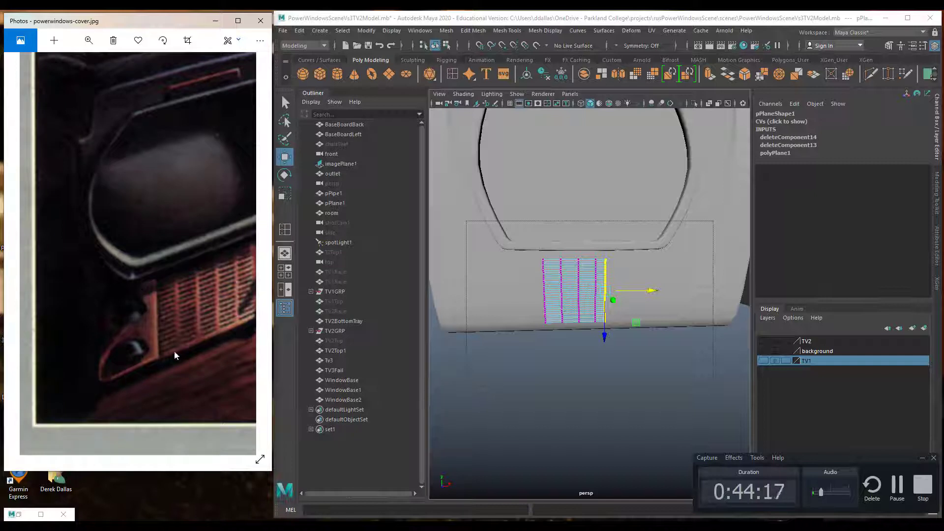
{"action": "left_click_drag", "start_coordinate": [211, 311], "coordinate": [134, 322]}
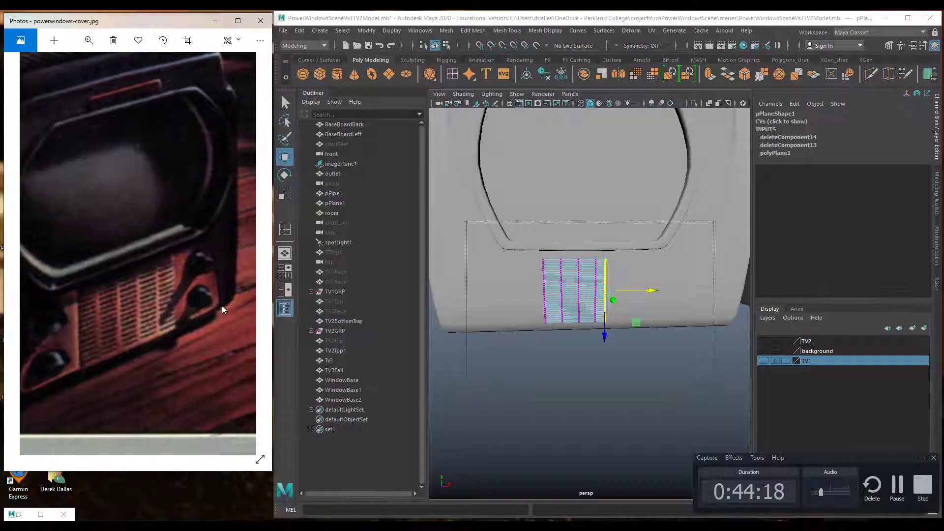
Leave vertex editing on the grille plane and select it as a whole object
{"action": "scroll", "coordinate": [553, 290], "scroll_direction": "up", "scroll_amount": 5}
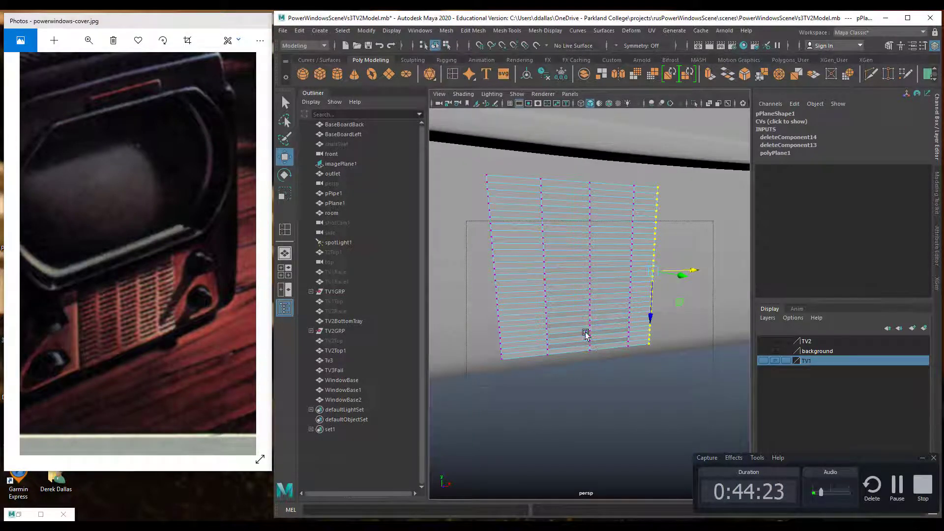
{"action": "mouse_move", "coordinate": [532, 293]}
{"action": "left_mouse_down", "text": "alt"}
{"action": "mouse_move", "coordinate": [531, 281]}
{"action": "mouse_move", "coordinate": [518, 307]}
{"action": "left_mouse_up", "text": "alt"}
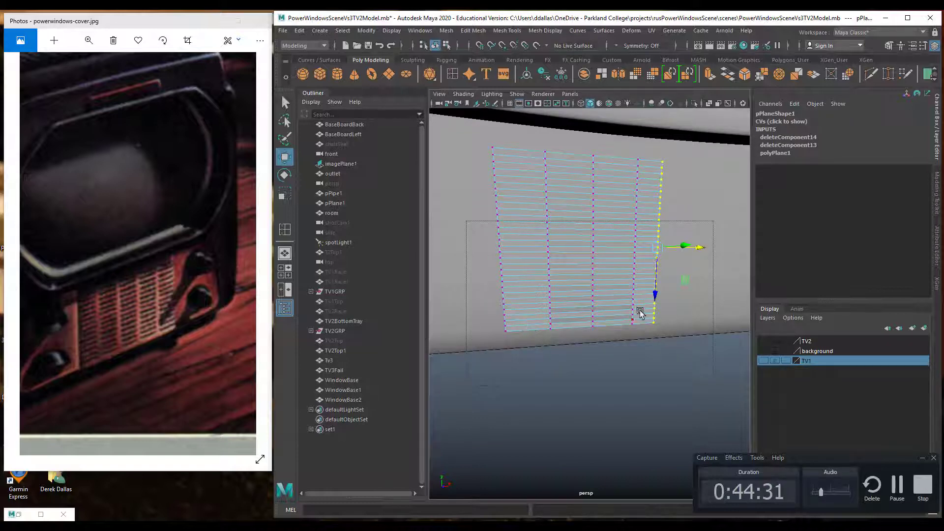
{"action": "left_click_drag", "start_coordinate": [526, 226], "coordinate": [512, 229], "text": "alt"}
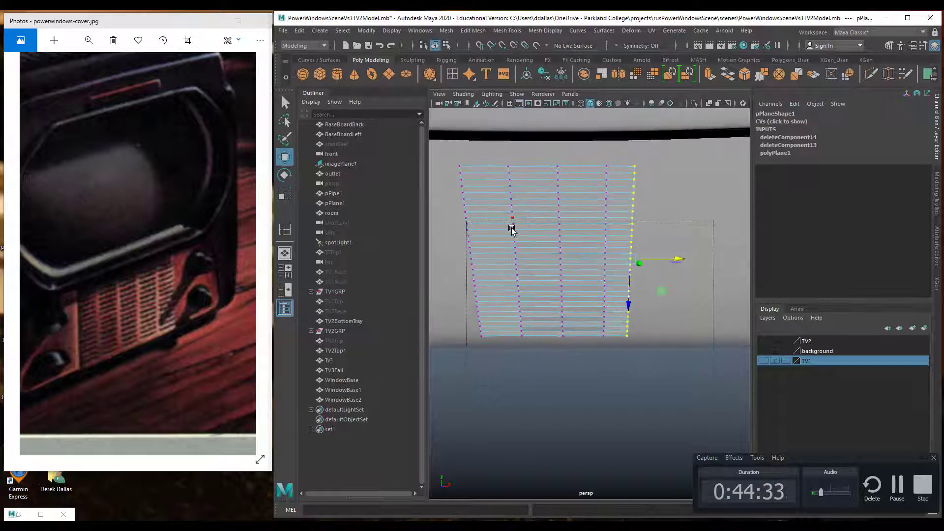
{"action": "left_click_drag", "start_coordinate": [615, 196], "coordinate": [614, 202], "text": "alt"}
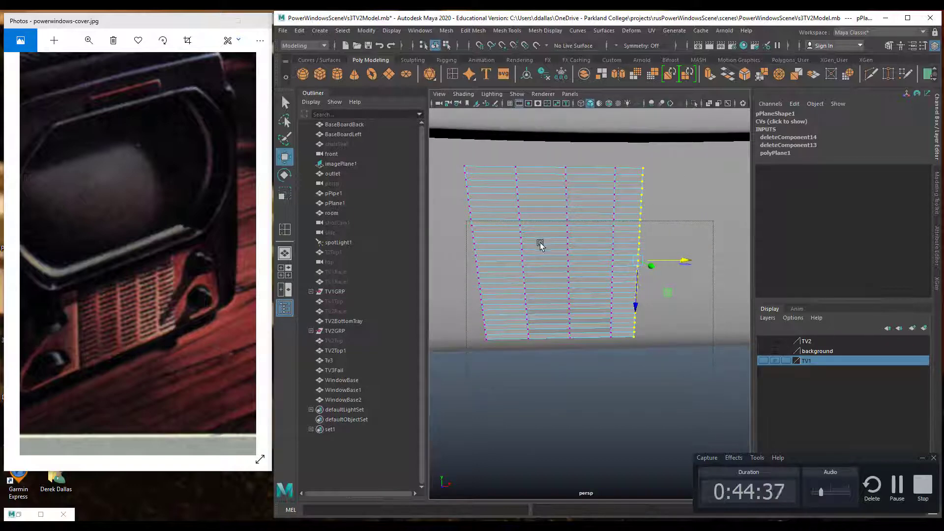
{"action": "left_click_drag", "start_coordinate": [539, 244], "coordinate": [558, 250], "text": "alt"}
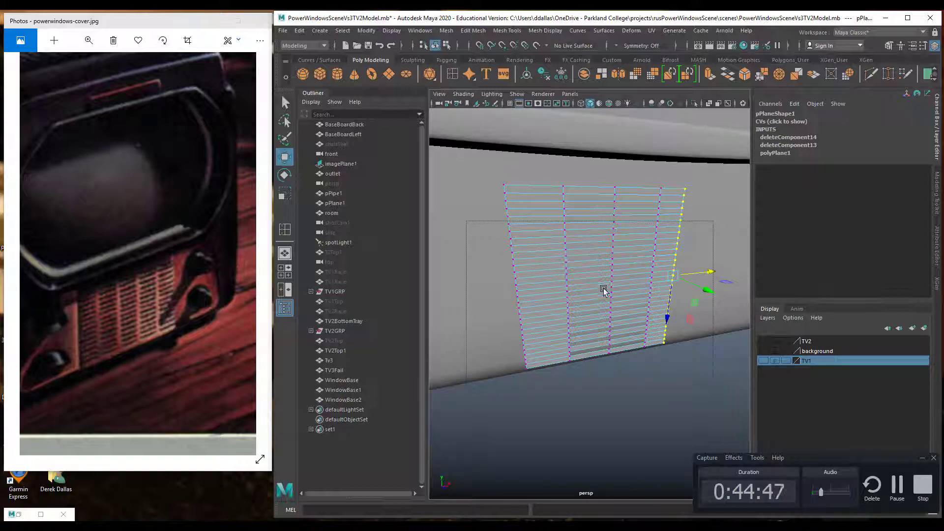
{"action": "scroll", "coordinate": [604, 290], "scroll_direction": "down", "scroll_amount": 5}
{"action": "right_click_drag", "start_coordinate": [585, 260], "coordinate": [626, 249]}
{"action": "key", "text": "f"}
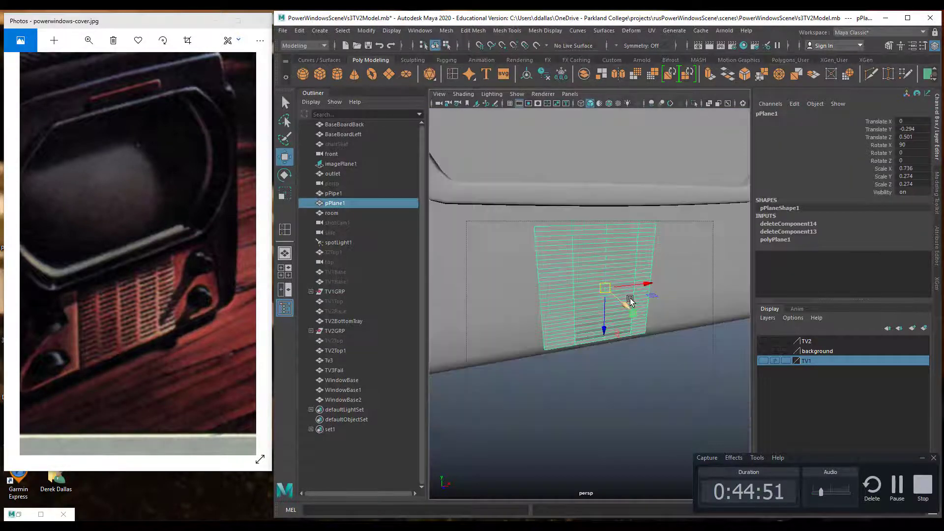
Duplicate the grille and move the copy along X beside the original, to Translate X 0.269
{"action": "mouse_move", "coordinate": [643, 308]}
{"action": "left_mouse_down", "text": "alt"}
{"action": "mouse_move", "coordinate": [600, 295]}
{"action": "mouse_move", "coordinate": [566, 310]}
{"action": "mouse_move", "coordinate": [701, 307]}
{"action": "mouse_move", "coordinate": [659, 306]}
{"action": "left_mouse_up", "text": "alt"}
{"action": "scroll", "coordinate": [660, 306], "scroll_direction": "down", "scroll_amount": 2}
{"action": "left_click_drag", "start_coordinate": [649, 240], "coordinate": [631, 247], "text": "alt"}
{"action": "scroll", "coordinate": [665, 251], "scroll_direction": "down", "scroll_amount": 3}
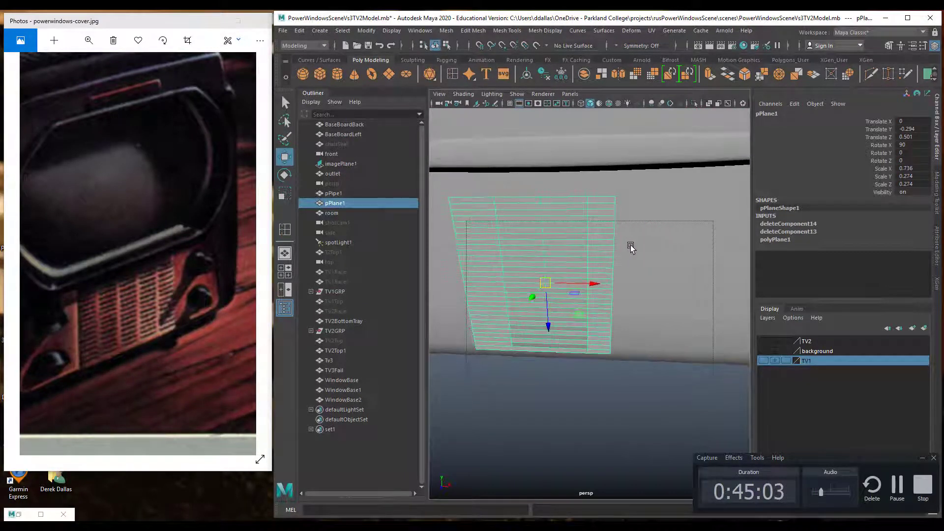
{"action": "key", "text": "ctrl+d"}
{"action": "left_click_drag", "start_coordinate": [595, 284], "coordinate": [749, 290]}
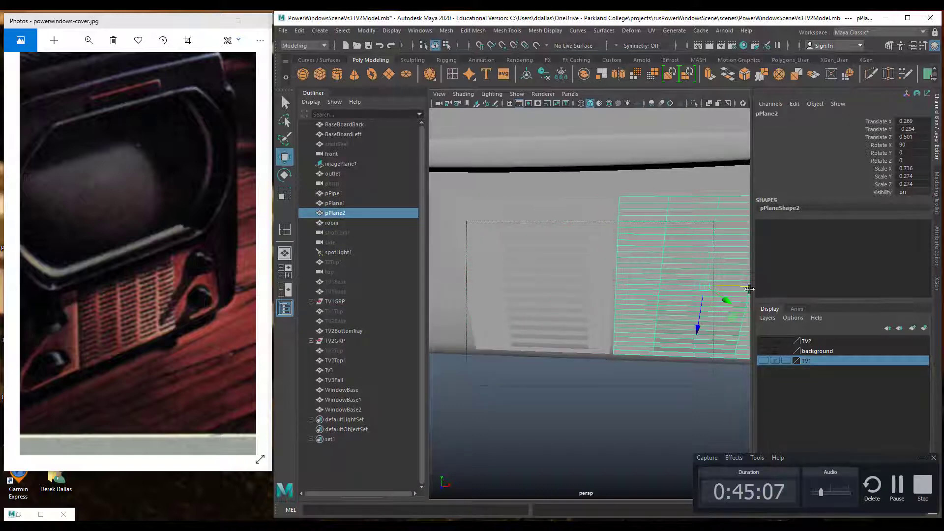
Select both grille halves, move them down clear of the TV to Translate Y -0.745, and deselect them
{"action": "left_click_drag", "start_coordinate": [639, 250], "coordinate": [620, 282], "text": "alt"}
{"action": "left_click", "coordinate": [621, 281], "text": "shift"}
{"action": "key", "text": "f"}
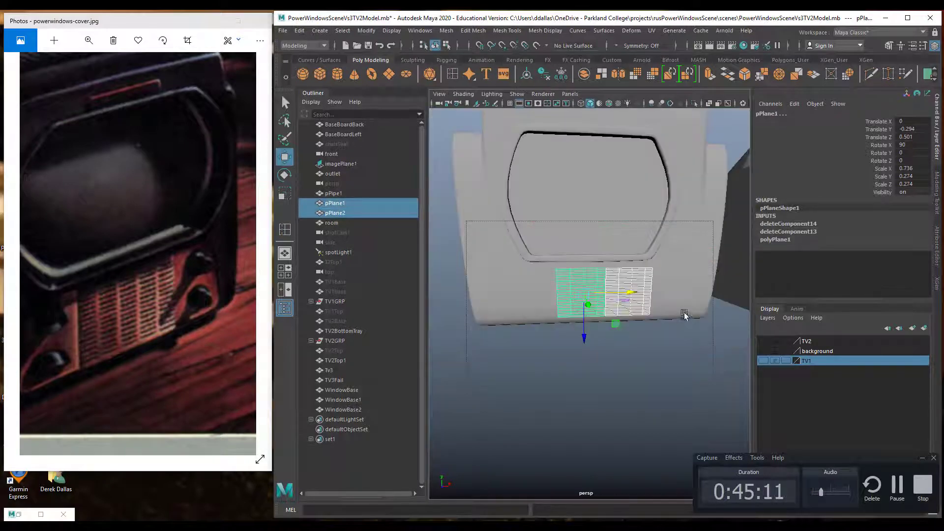
{"action": "mouse_move", "coordinate": [574, 342]}
{"action": "left_mouse_down"}
{"action": "mouse_move", "coordinate": [580, 364]}
{"action": "mouse_move", "coordinate": [610, 401]}
{"action": "mouse_move", "coordinate": [624, 402]}
{"action": "mouse_move", "coordinate": [599, 397]}
{"action": "mouse_move", "coordinate": [580, 335]}
{"action": "left_mouse_up"}
{"action": "key", "text": "f"}
{"action": "left_click", "coordinate": [599, 373]}
{"action": "left_click", "coordinate": [580, 289]}
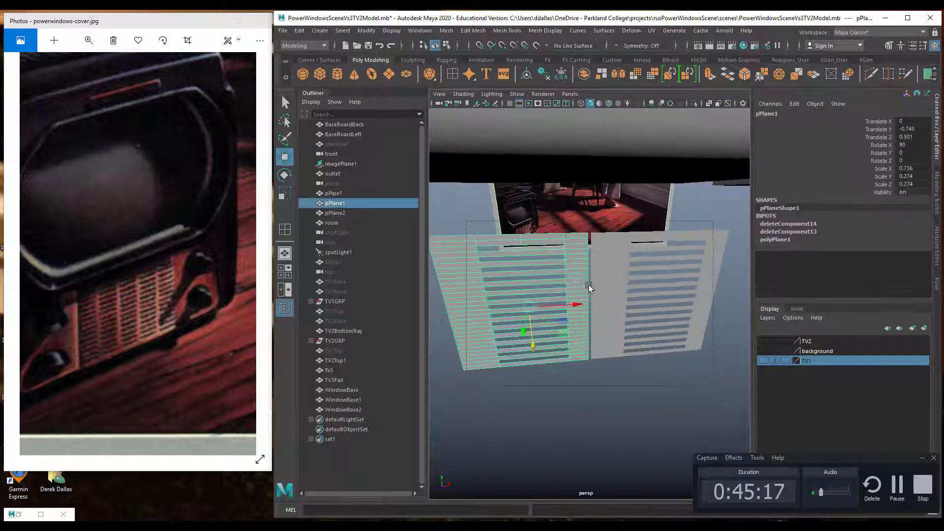
{"action": "left_click", "coordinate": [604, 274]}
{"action": "mouse_move", "coordinate": [603, 304]}
{"action": "left_mouse_down", "text": "alt"}
{"action": "mouse_move", "coordinate": [592, 310]}
{"action": "mouse_move", "coordinate": [589, 292]}
{"action": "left_mouse_up", "text": "alt"}
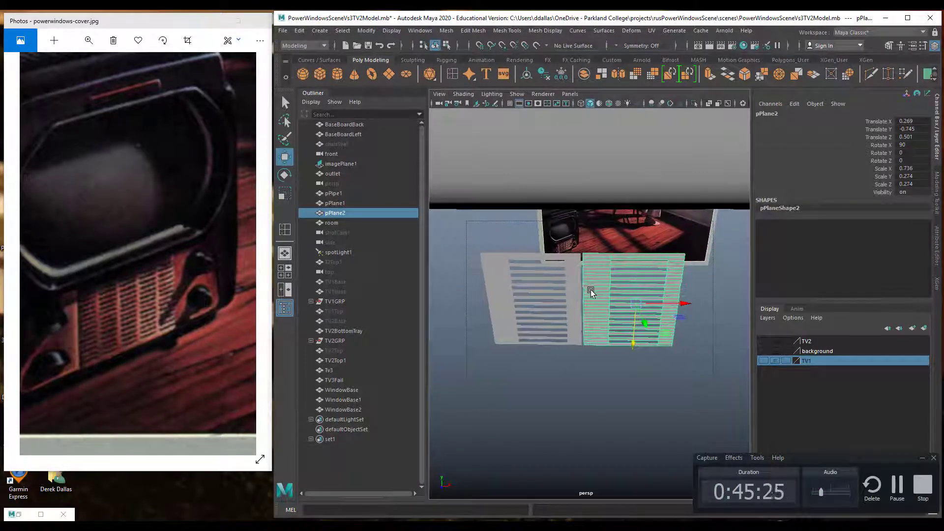
{"action": "right_click", "coordinate": [591, 292]}
{"action": "left_click", "coordinate": [595, 260]}
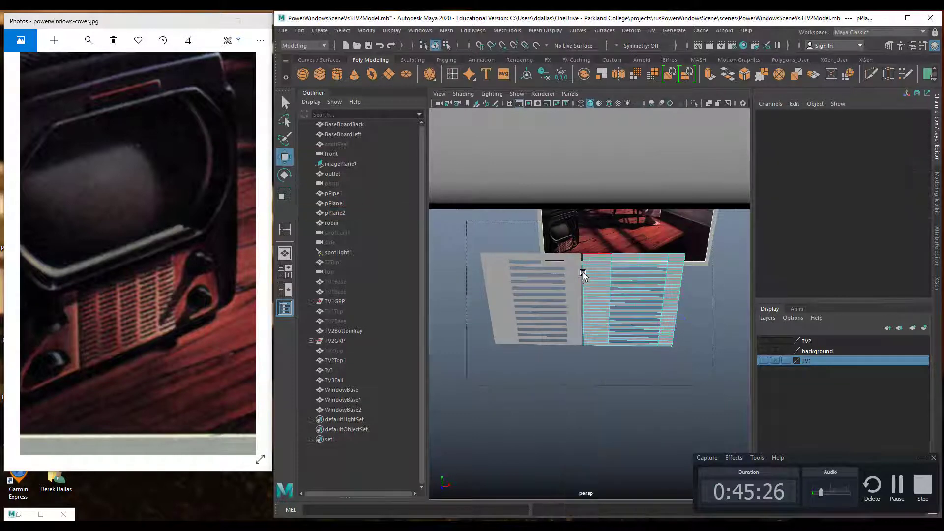
{"action": "left_click", "coordinate": [601, 278]}
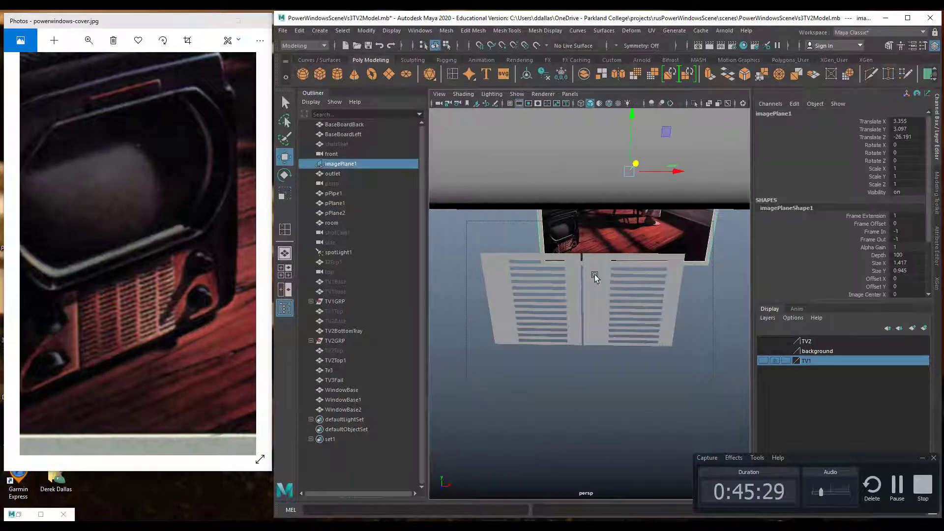
{"action": "left_click", "coordinate": [595, 274]}
{"action": "right_click", "coordinate": [594, 273]}
{"action": "left_click", "coordinate": [586, 259]}
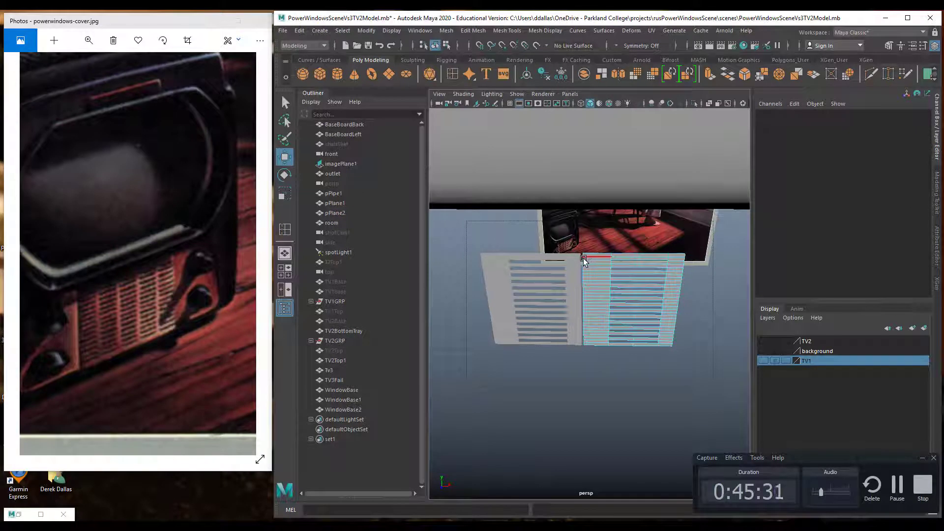
{"action": "scroll", "coordinate": [586, 270], "scroll_direction": "up", "scroll_amount": 2}
{"action": "scroll", "coordinate": [591, 265], "scroll_direction": "down", "scroll_amount": 3}
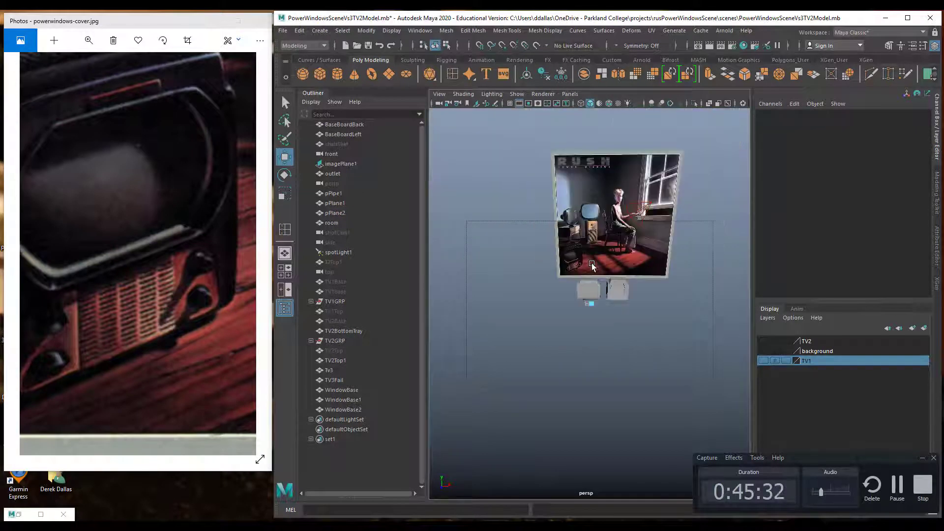
{"action": "scroll", "coordinate": [592, 327], "scroll_direction": "up", "scroll_amount": 1}
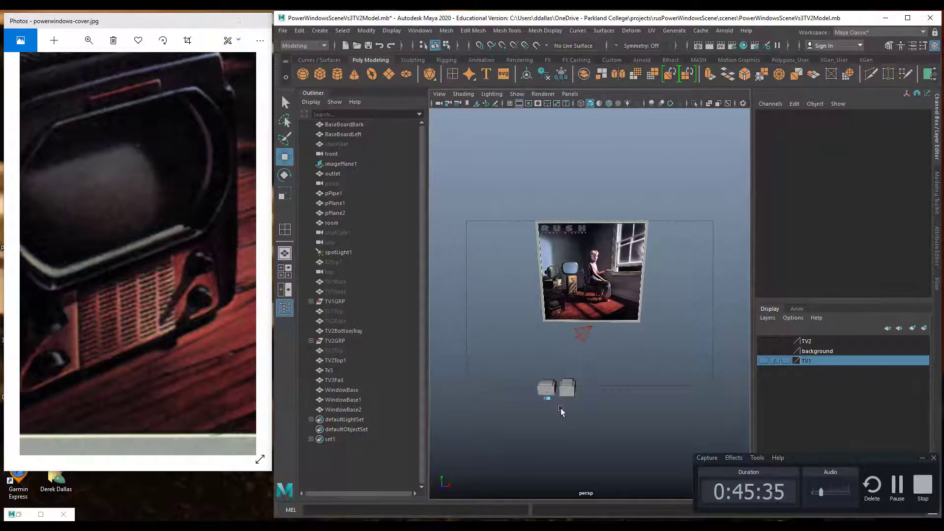
Select only the edges along the duplicate grille's inner side in edge mode and move them inward along X to narrow that border
{"action": "right_click_drag", "start_coordinate": [550, 400], "coordinate": [595, 249]}
{"action": "key", "text": "f"}
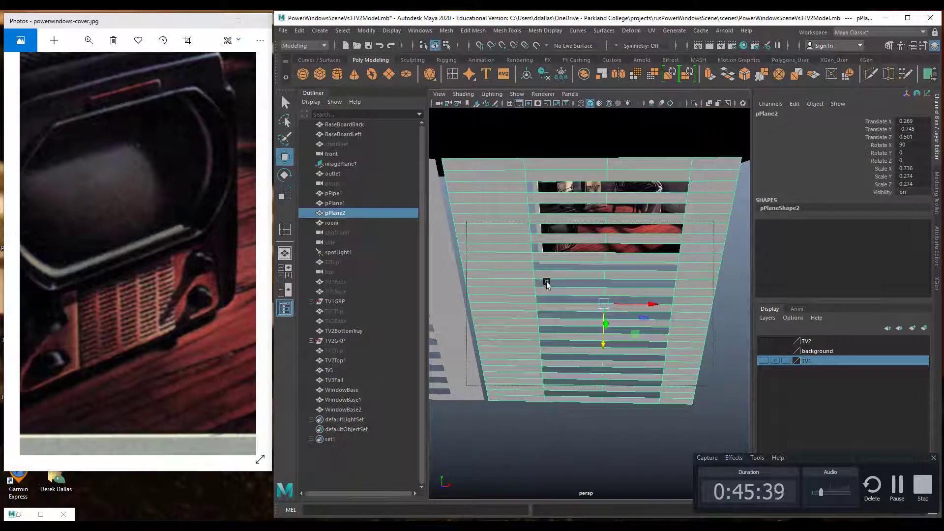
{"action": "key", "text": "space"}
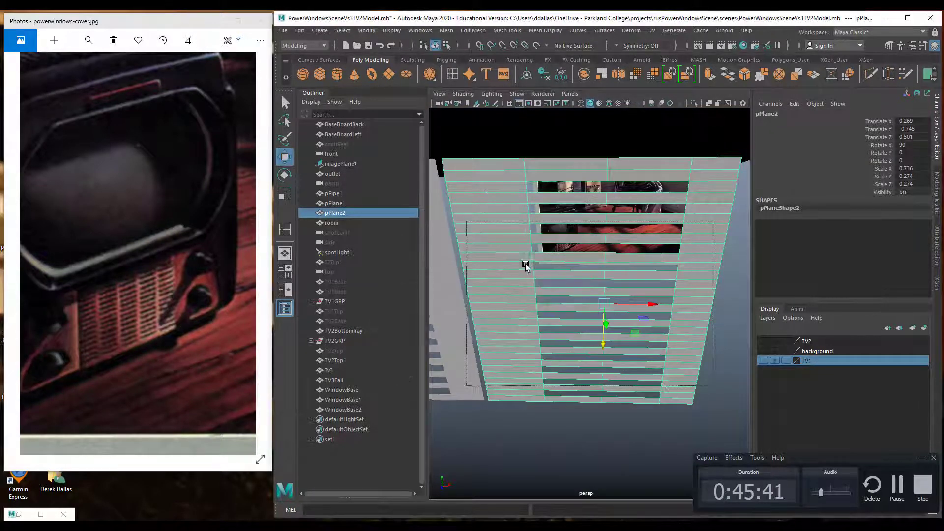
{"action": "middle_click_drag", "start_coordinate": [523, 265], "coordinate": [556, 280], "text": "alt"}
{"action": "left_click_drag", "start_coordinate": [555, 280], "coordinate": [611, 272], "text": "alt"}
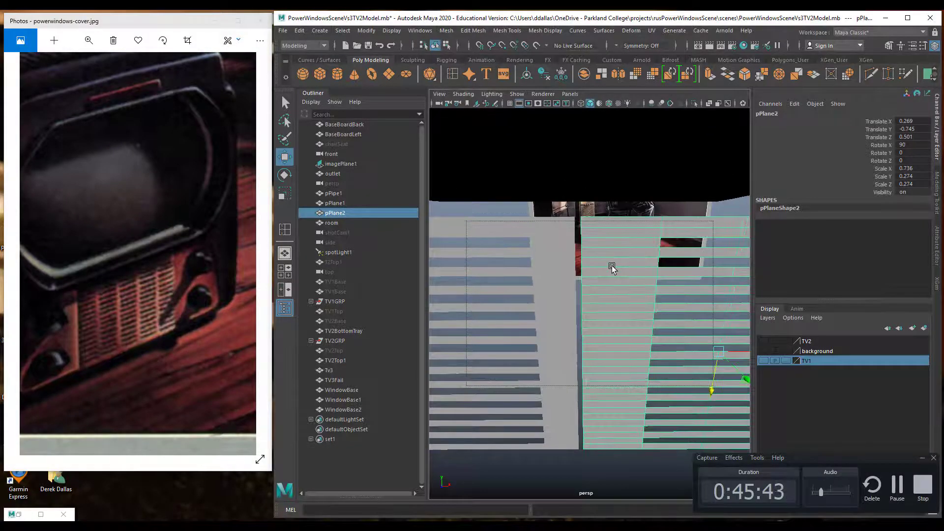
{"action": "right_click_drag", "start_coordinate": [614, 260], "coordinate": [610, 233]}
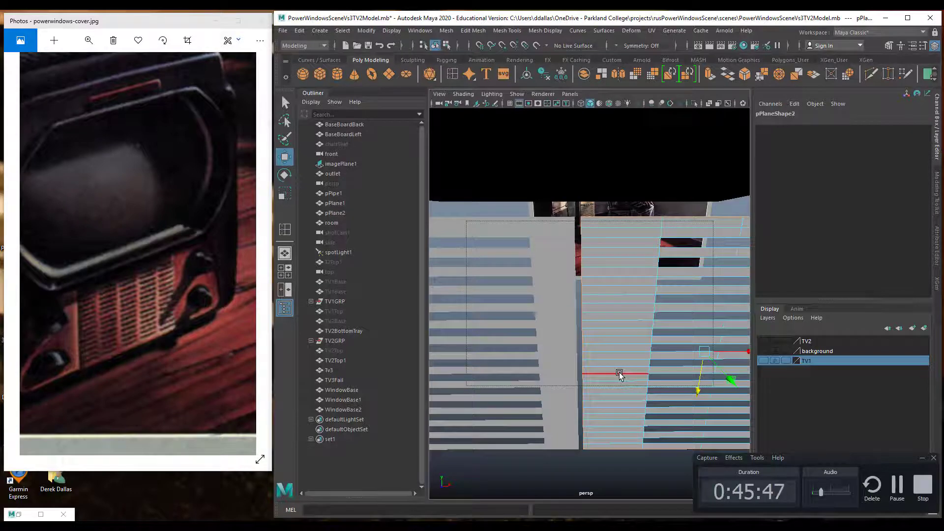
{"action": "scroll", "coordinate": [619, 373], "scroll_direction": "down", "scroll_amount": 5}
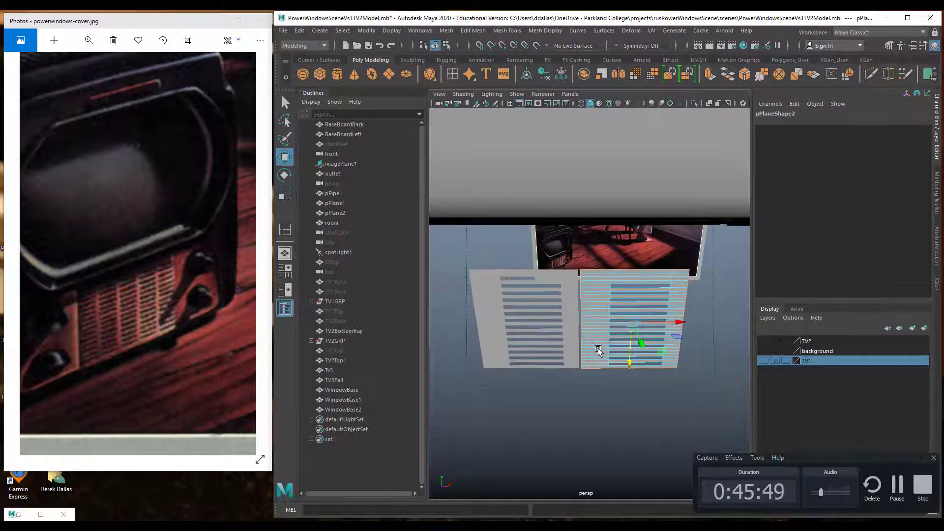
{"action": "scroll", "coordinate": [598, 349], "scroll_direction": "up", "scroll_amount": 4}
{"action": "left_click_drag", "start_coordinate": [593, 247], "coordinate": [577, 428]}
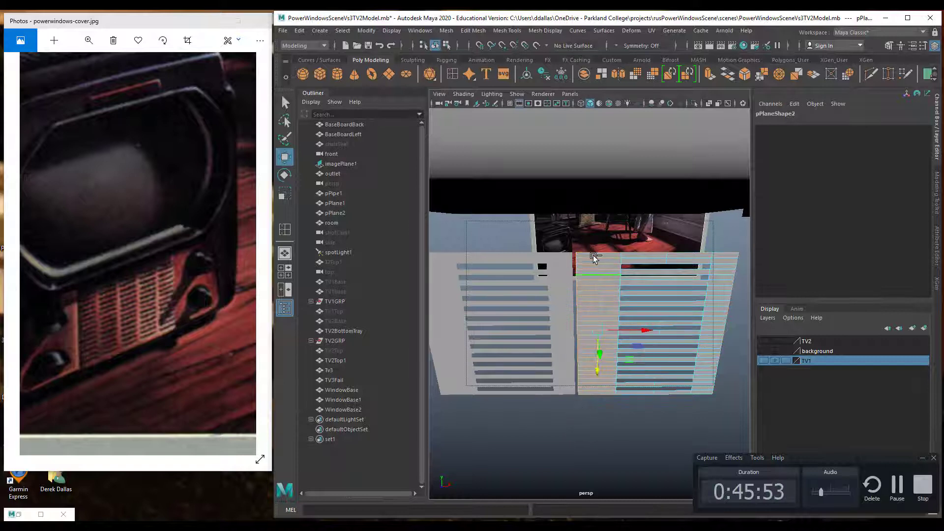
{"action": "left_click_drag", "start_coordinate": [592, 231], "coordinate": [591, 455], "text": "ctrl"}
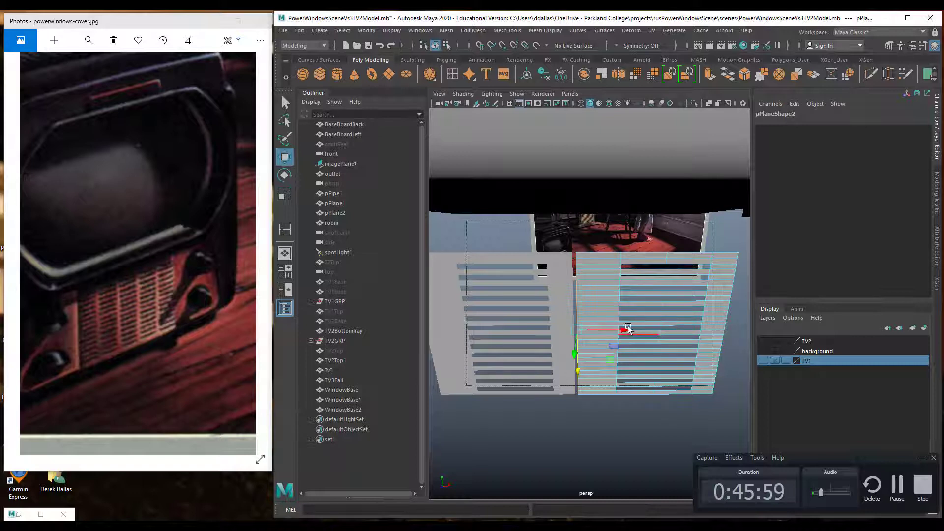
{"action": "left_click_drag", "start_coordinate": [625, 330], "coordinate": [658, 335]}
Move the original grille's inner side edges inward along X to narrow that border, and reselect the original as an object
{"action": "left_click", "coordinate": [568, 309]}
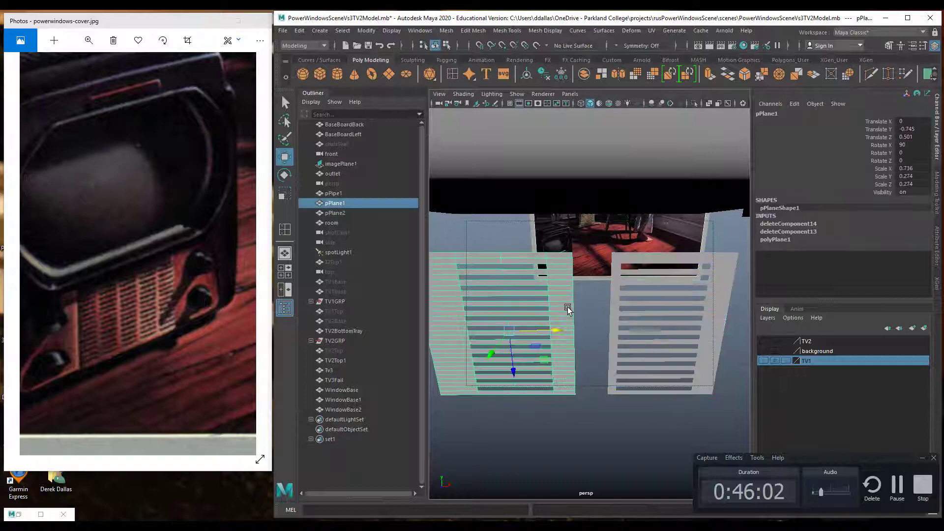
{"action": "right_click_drag", "start_coordinate": [569, 309], "coordinate": [571, 236]}
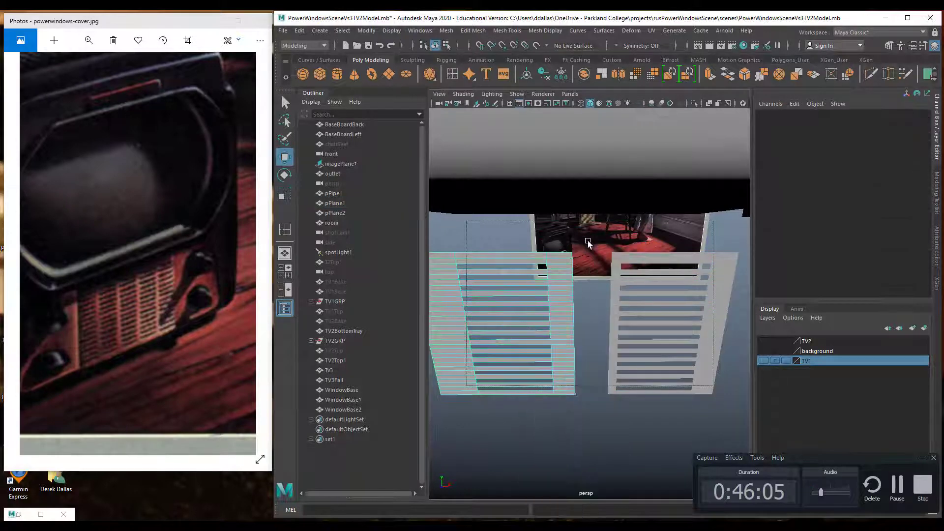
{"action": "mouse_move", "coordinate": [561, 422]}
{"action": "left_mouse_down"}
{"action": "mouse_move", "coordinate": [564, 252]}
{"action": "mouse_move", "coordinate": [563, 426]}
{"action": "left_mouse_up"}
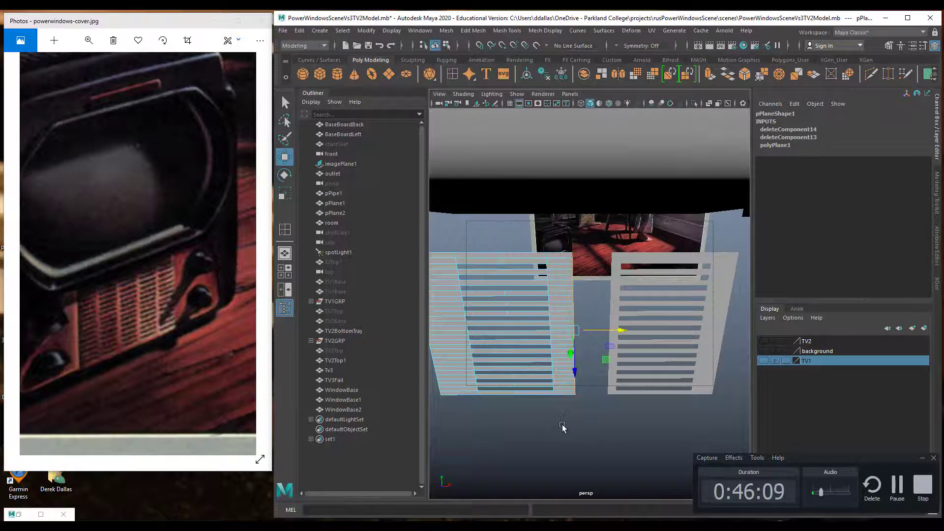
{"action": "left_click_drag", "start_coordinate": [622, 331], "coordinate": [609, 333]}
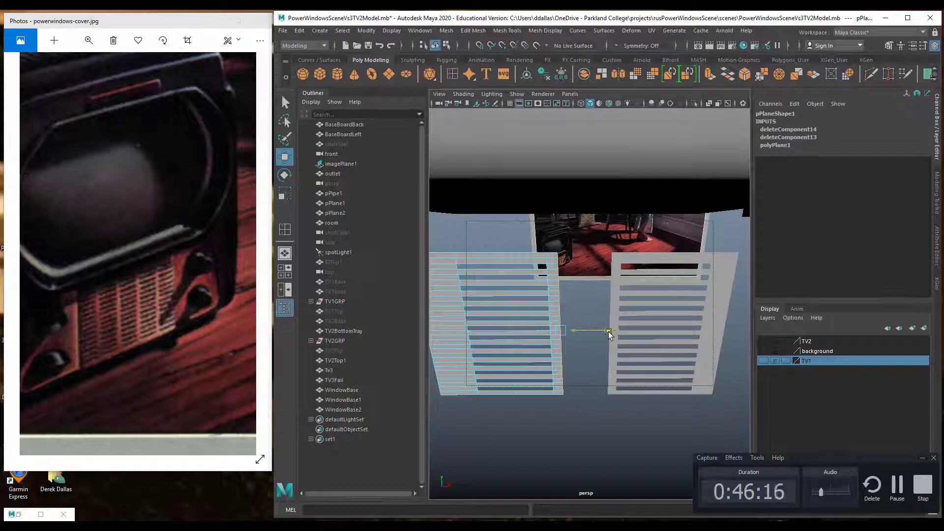
{"action": "left_click_drag", "start_coordinate": [609, 333], "coordinate": [608, 332]}
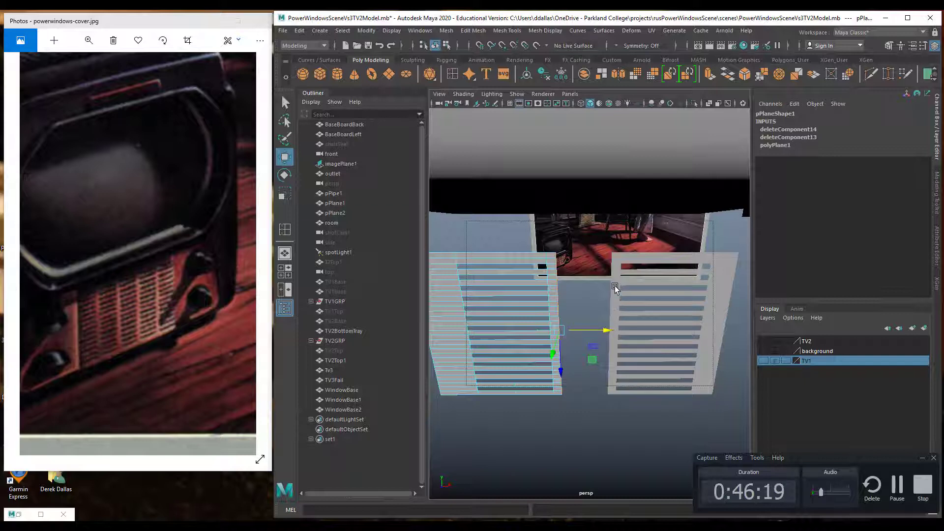
{"action": "left_click", "coordinate": [614, 286]}
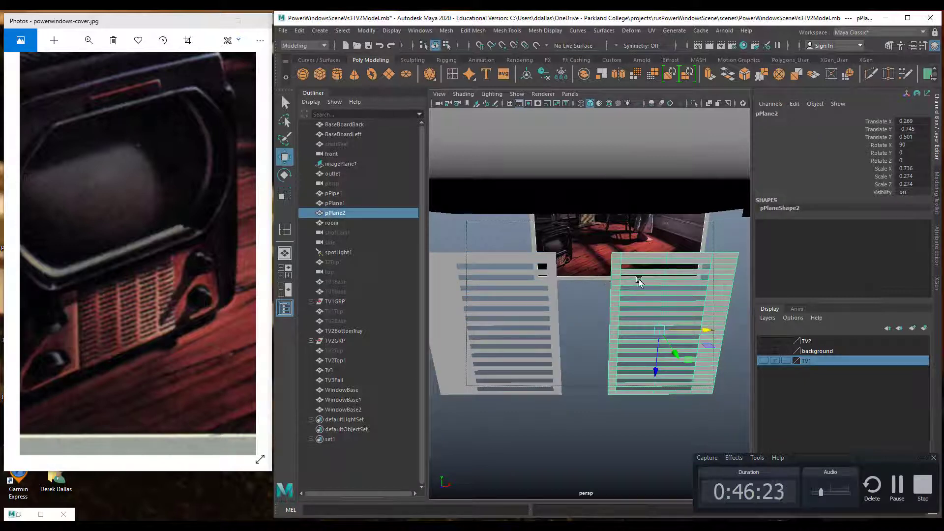
{"action": "left_click", "coordinate": [545, 260]}
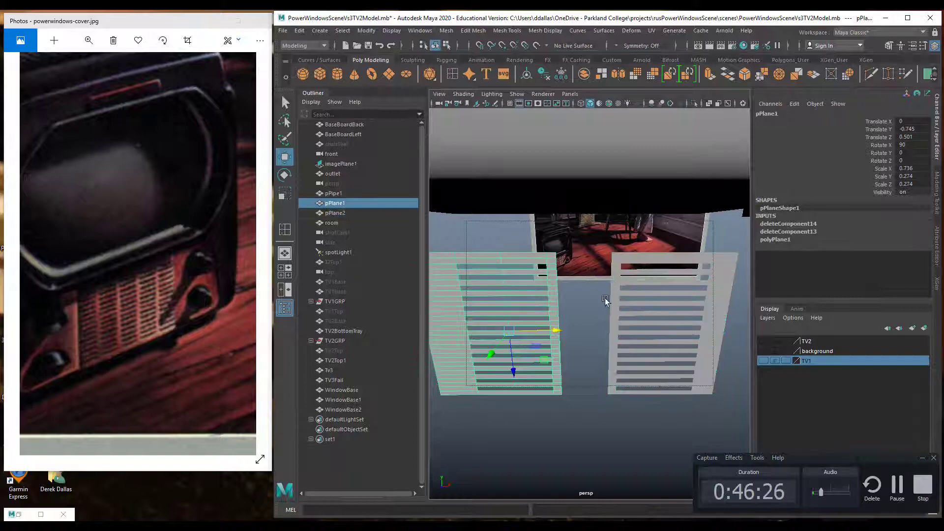
Display the wireframe over the shaded models and clear the selection of the grille
{"action": "left_click", "coordinate": [463, 94]}
{"action": "left_click", "coordinate": [480, 184]}
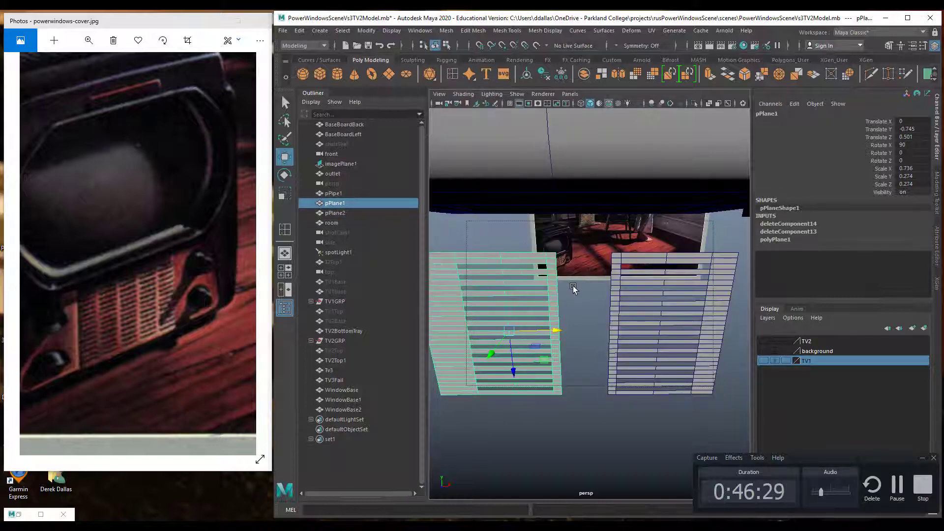
{"action": "left_click", "coordinate": [580, 354]}
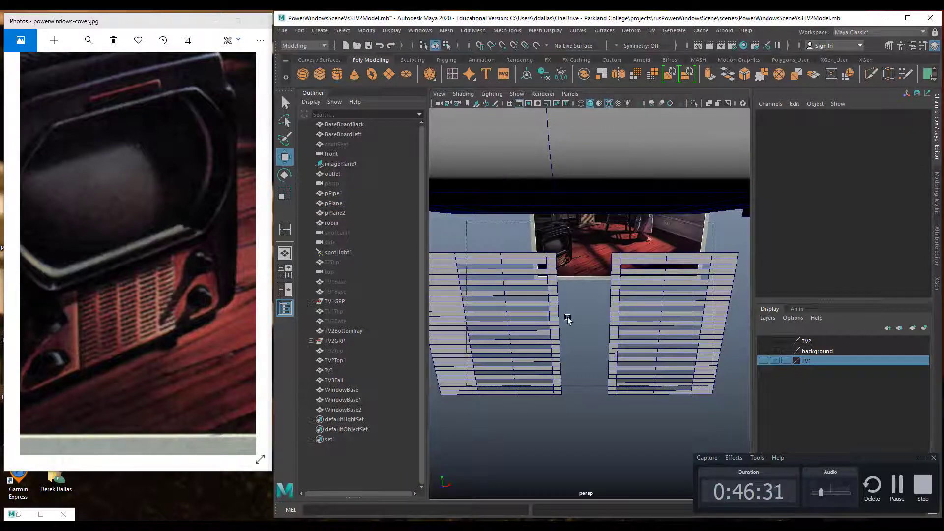
Move the duplicate grille half along X toward the original, to Translate X 0.187, leaving a narrow gap between them
{"action": "mouse_move", "coordinate": [574, 335]}
{"action": "left_mouse_down", "text": "alt"}
{"action": "mouse_move", "coordinate": [539, 337]}
{"action": "mouse_move", "coordinate": [589, 342]}
{"action": "mouse_move", "coordinate": [572, 336]}
{"action": "left_mouse_up", "text": "alt"}
{"action": "left_click", "coordinate": [615, 329]}
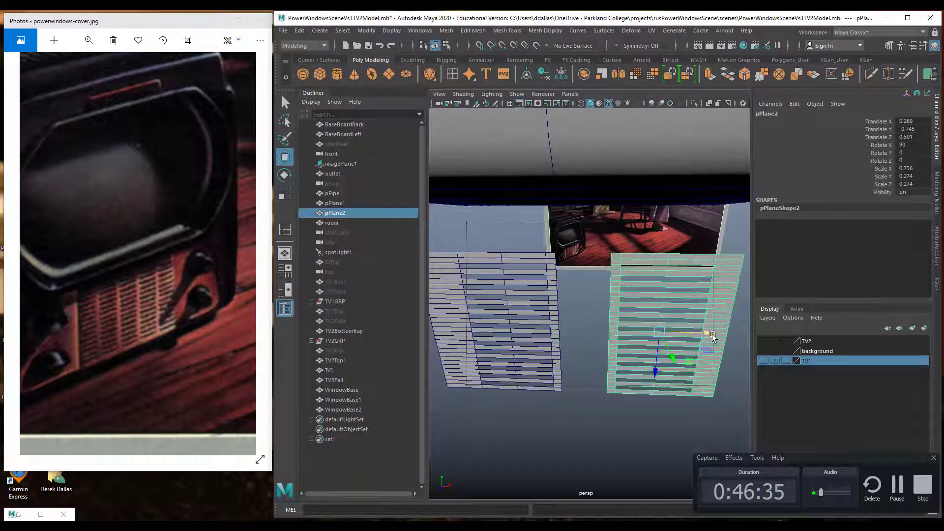
{"action": "left_click_drag", "start_coordinate": [709, 335], "coordinate": [666, 337]}
{"action": "left_click_drag", "start_coordinate": [605, 294], "coordinate": [628, 271], "text": "alt"}
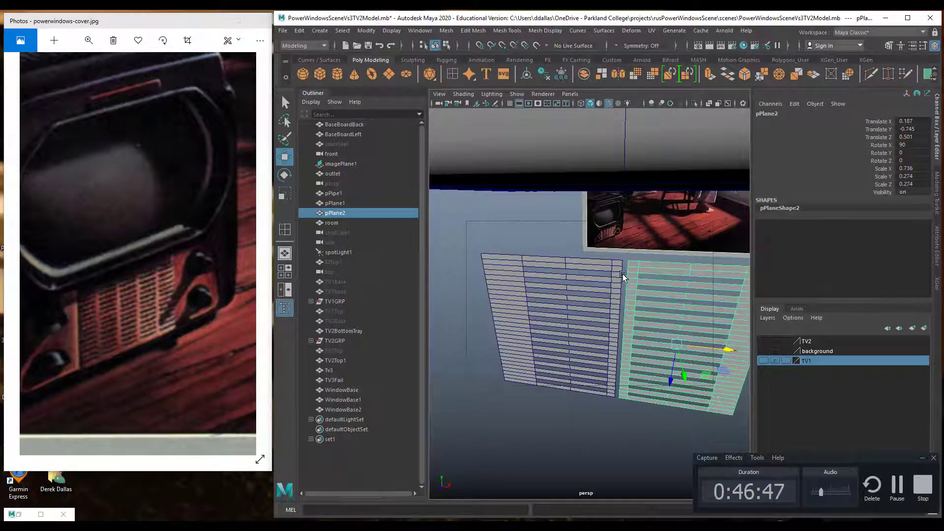
Combine the two grille halves into a single mesh and select the combined object
{"action": "left_click", "coordinate": [605, 268]}
{"action": "left_click", "coordinate": [654, 328], "text": "shift"}
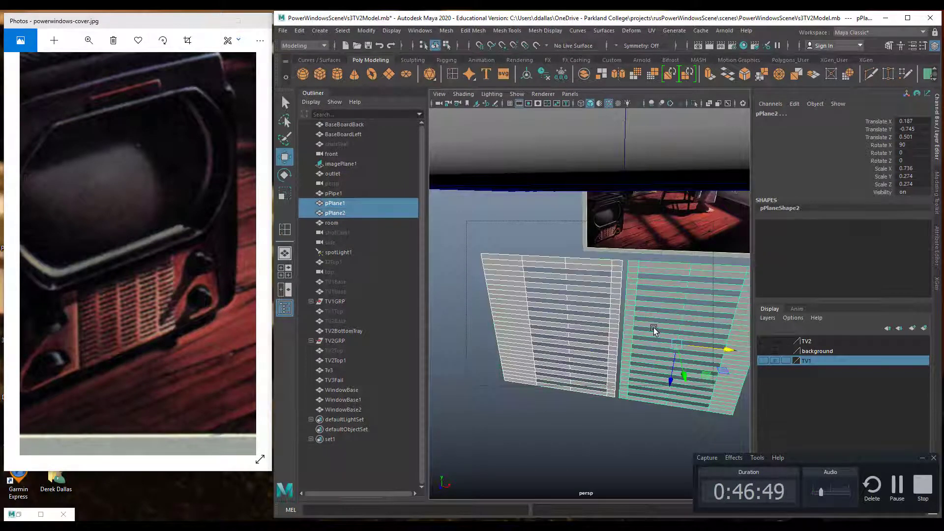
{"action": "left_click_drag", "start_coordinate": [650, 338], "coordinate": [669, 330], "text": "alt"}
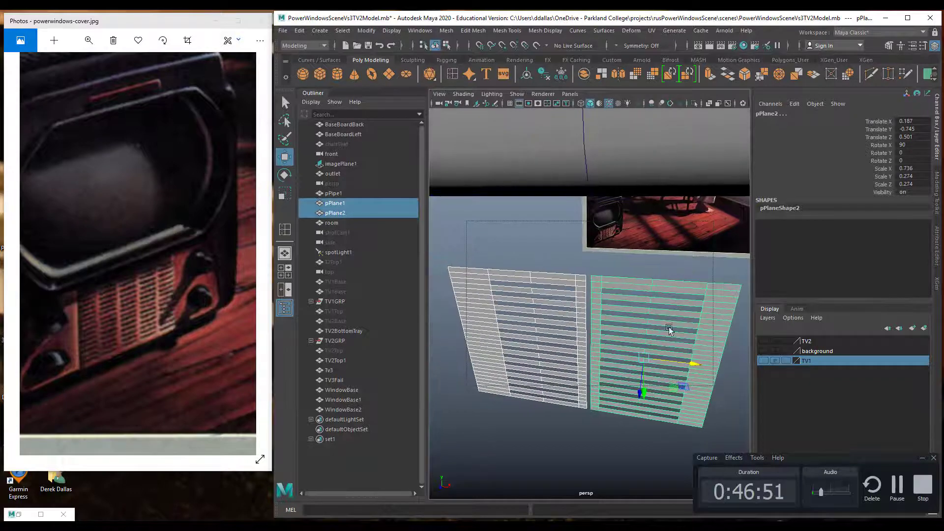
{"action": "left_click", "coordinate": [445, 31]}
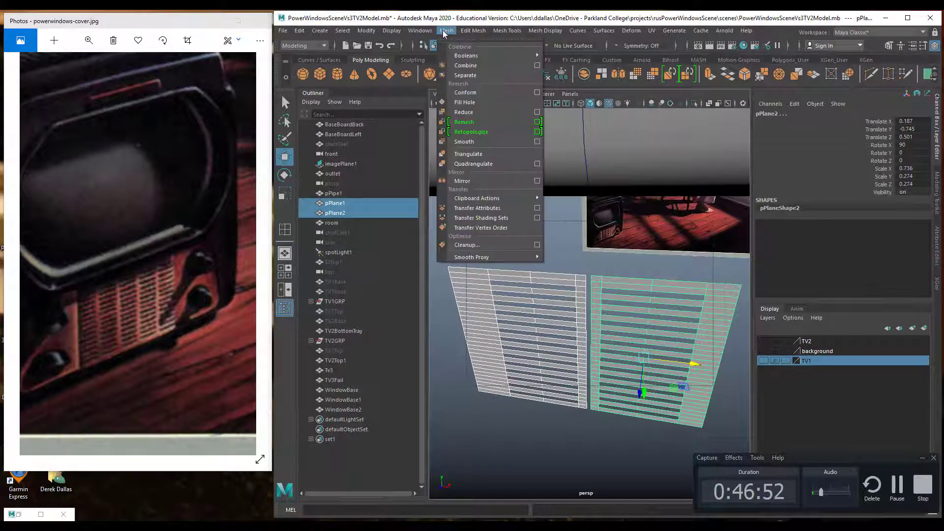
{"action": "left_click", "coordinate": [455, 65]}
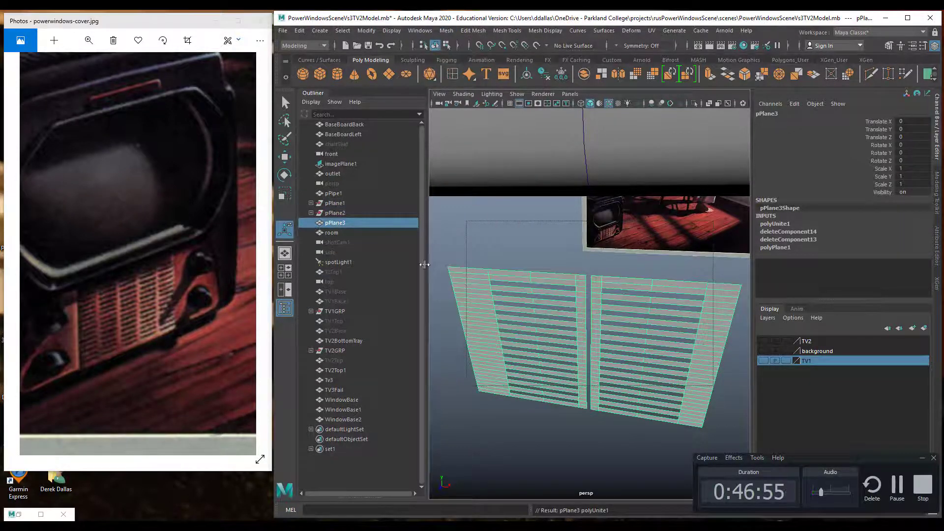
{"action": "left_click", "coordinate": [336, 224]}
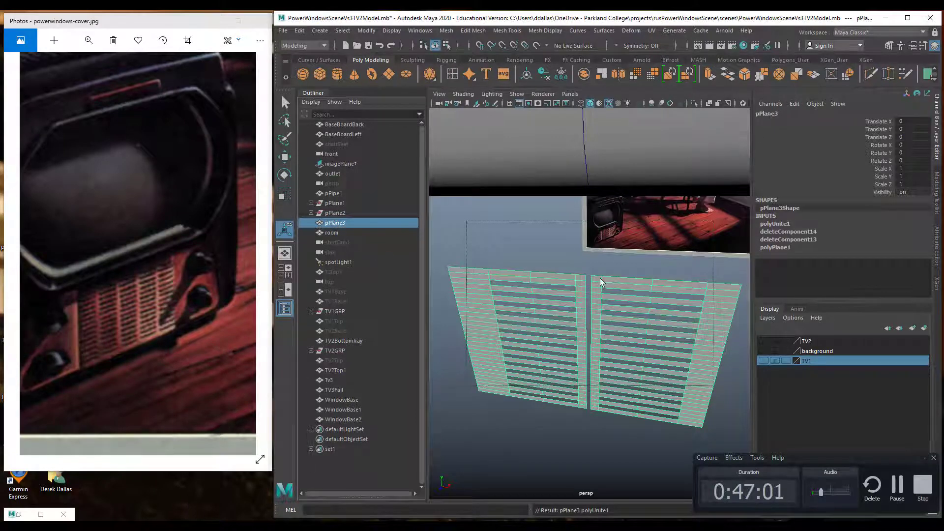
Select only the inner border edges facing each other across the gap between the grille halves, in edge mode
{"action": "right_click_drag", "start_coordinate": [604, 260], "coordinate": [569, 264]}
{"action": "left_click_drag", "start_coordinate": [591, 320], "coordinate": [596, 280], "text": "alt"}
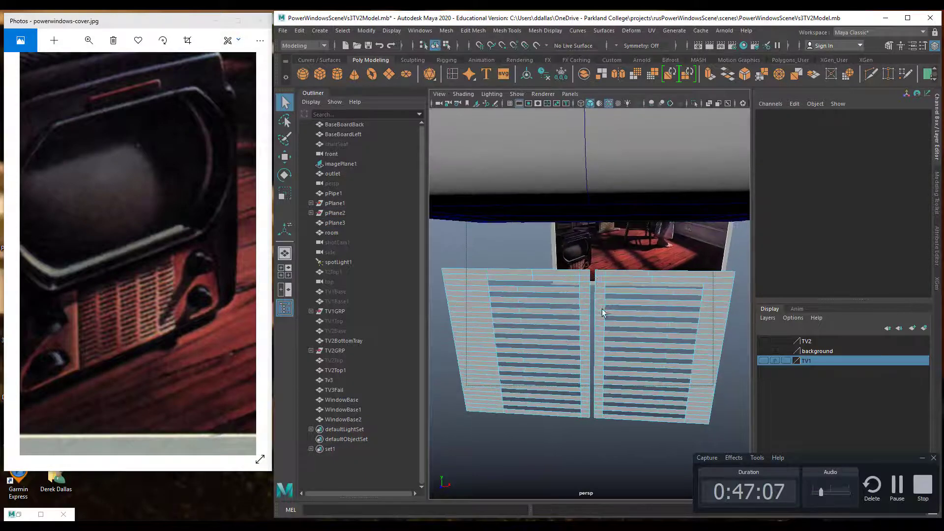
{"action": "left_click", "coordinate": [596, 272]}
{"action": "left_click", "coordinate": [538, 250]}
{"action": "left_click_drag", "start_coordinate": [597, 315], "coordinate": [593, 443]}
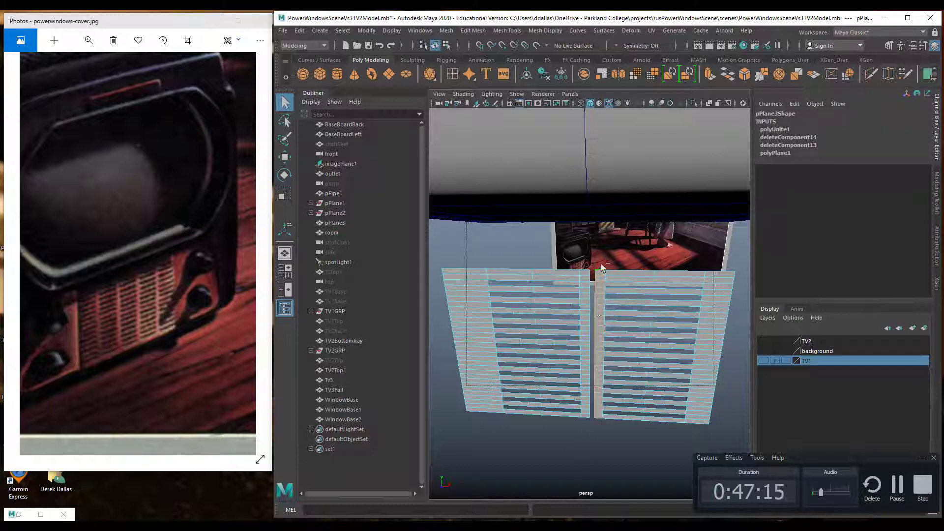
{"action": "left_click_drag", "start_coordinate": [602, 267], "coordinate": [599, 447]}
{"action": "left_click_drag", "start_coordinate": [587, 260], "coordinate": [592, 447]}
{"action": "left_click_drag", "start_coordinate": [583, 291], "coordinate": [587, 430], "text": "ctrl"}
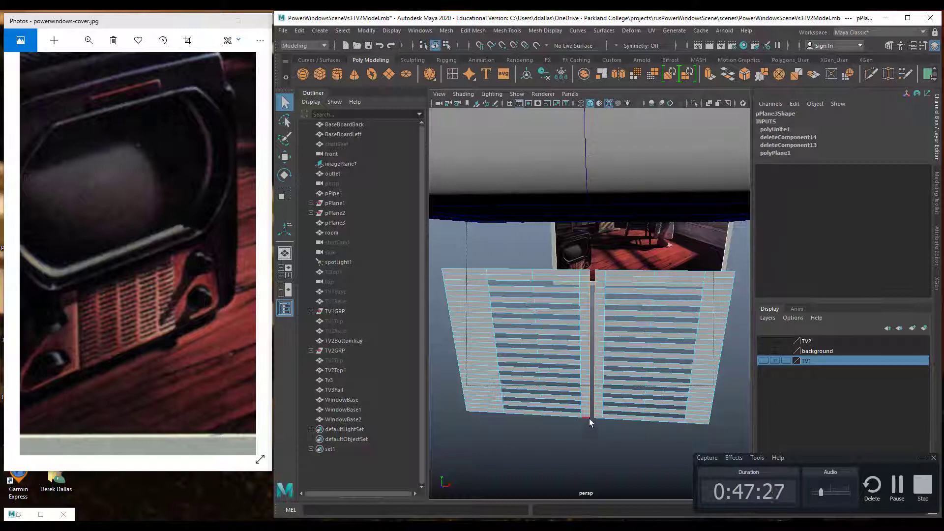
Maximize the Maya window and examine the selected border edges along the full height of the gap
{"action": "right_click_drag", "start_coordinate": [595, 340], "coordinate": [619, 346], "text": "alt"}
{"action": "left_click", "coordinate": [908, 18]}
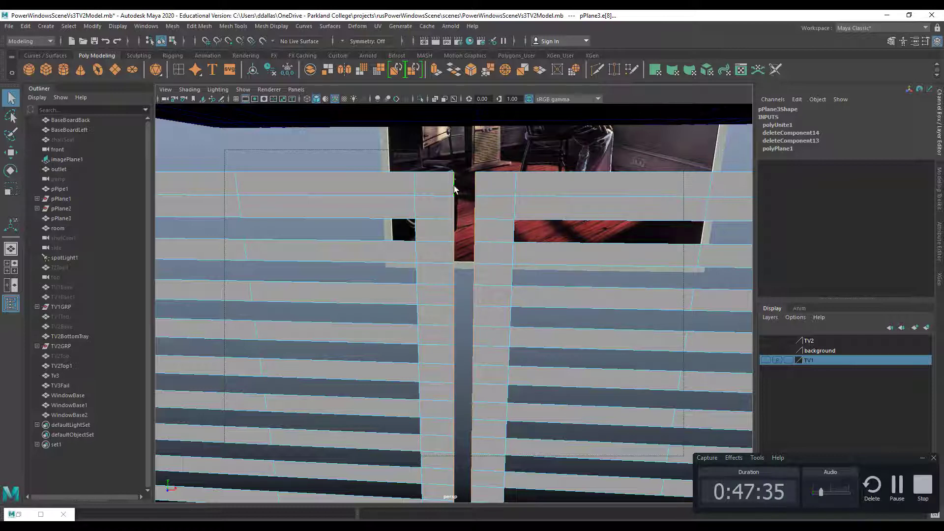
{"action": "middle_click_drag", "start_coordinate": [482, 320], "coordinate": [481, 259], "text": "alt"}
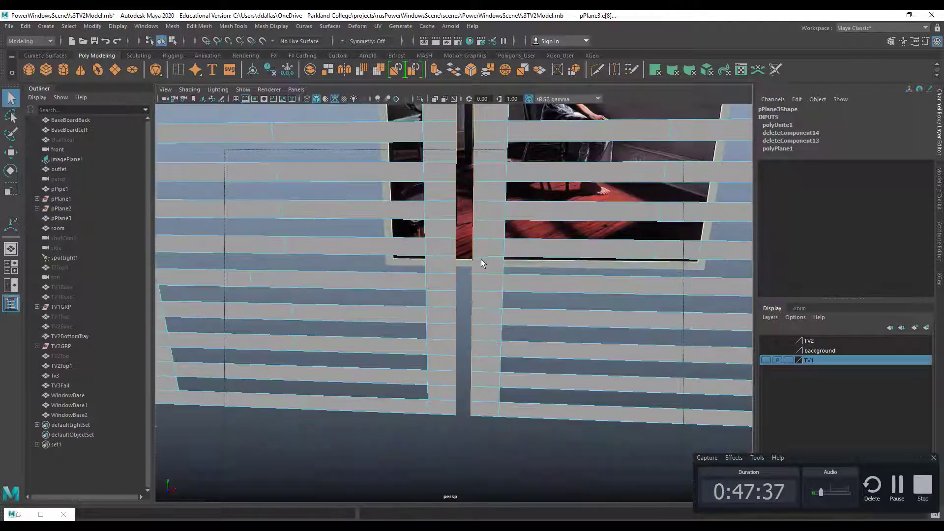
{"action": "right_click_drag", "start_coordinate": [502, 330], "coordinate": [492, 330], "text": "alt"}
{"action": "middle_click_drag", "start_coordinate": [489, 273], "coordinate": [487, 306], "text": "alt"}
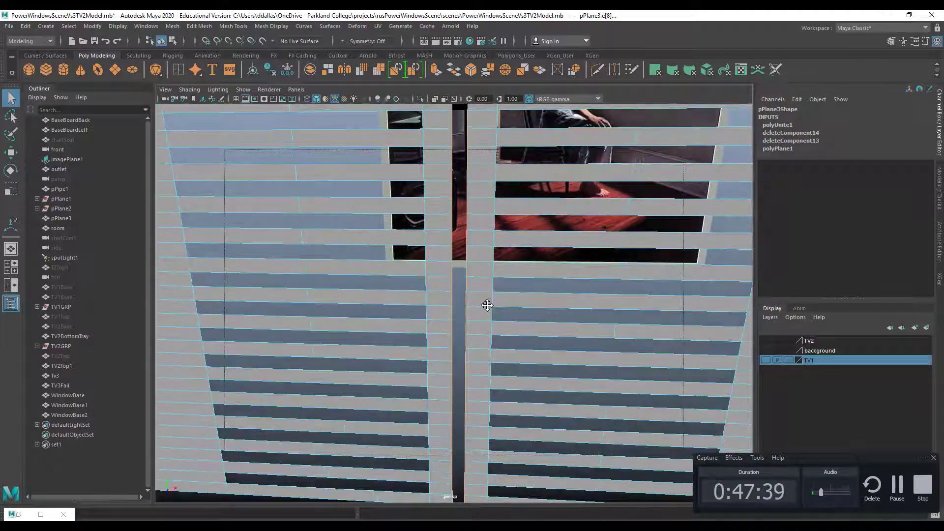
{"action": "right_click_drag", "start_coordinate": [487, 305], "coordinate": [481, 286], "text": "alt"}
{"action": "middle_click_drag", "start_coordinate": [481, 287], "coordinate": [480, 293], "text": "alt"}
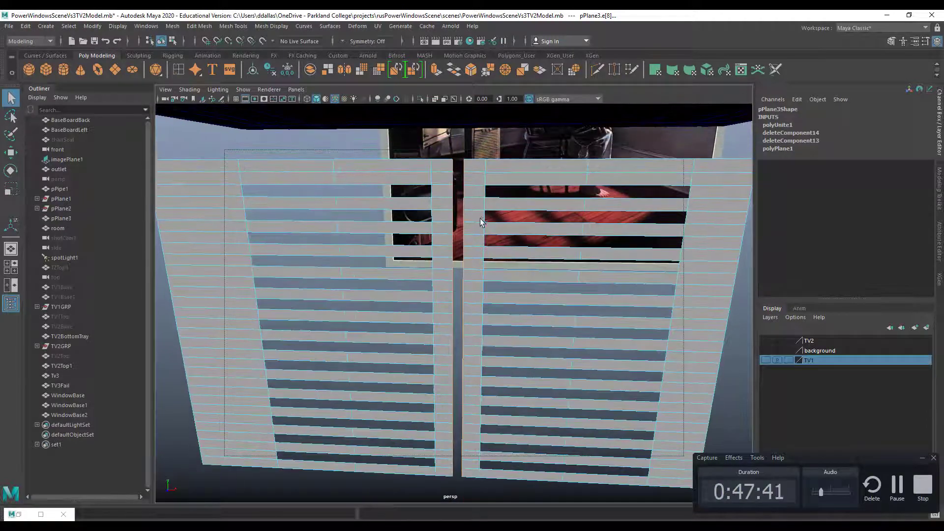
{"action": "left_click_drag", "start_coordinate": [462, 169], "coordinate": [430, 182], "text": "alt"}
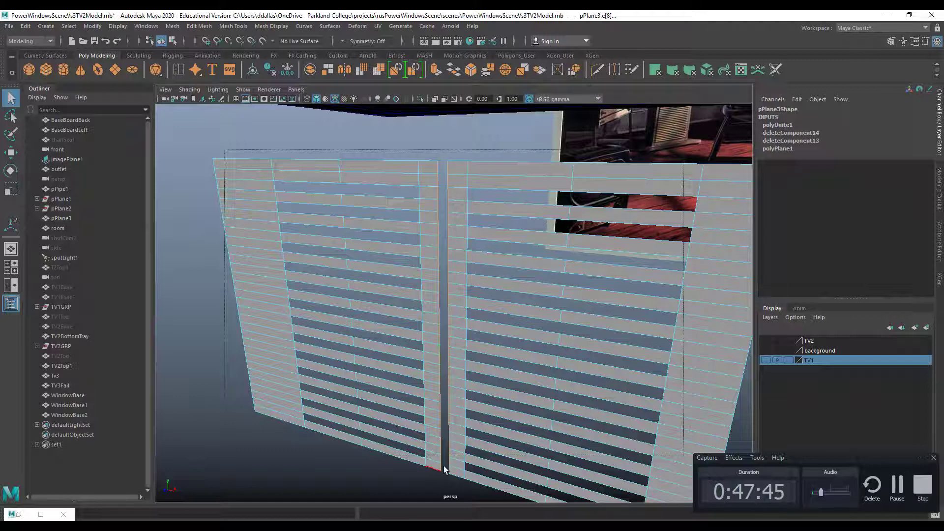
Bridge the selected border edges with a linear path, automatic direction, 0 divisions and a smoothing angle of 30
{"action": "left_click", "coordinate": [173, 26]}
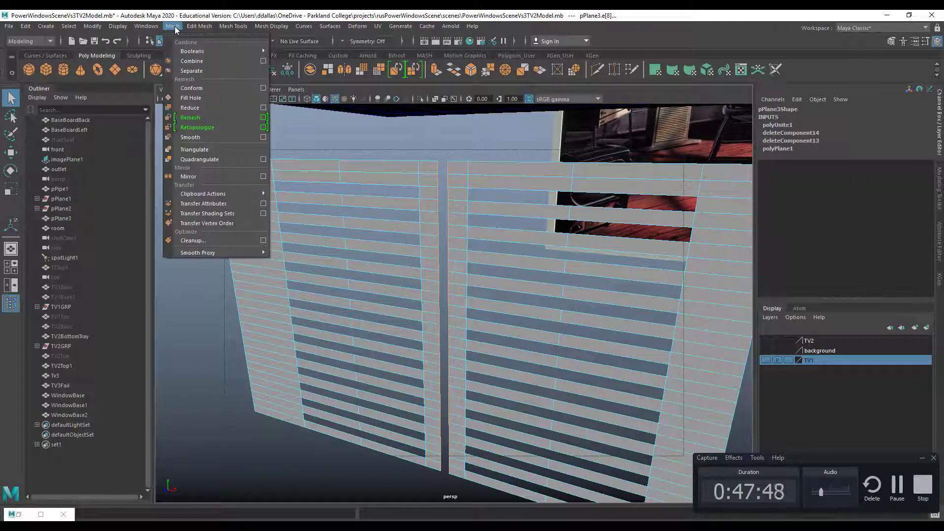
{"action": "mouse_move", "coordinate": [199, 26]}
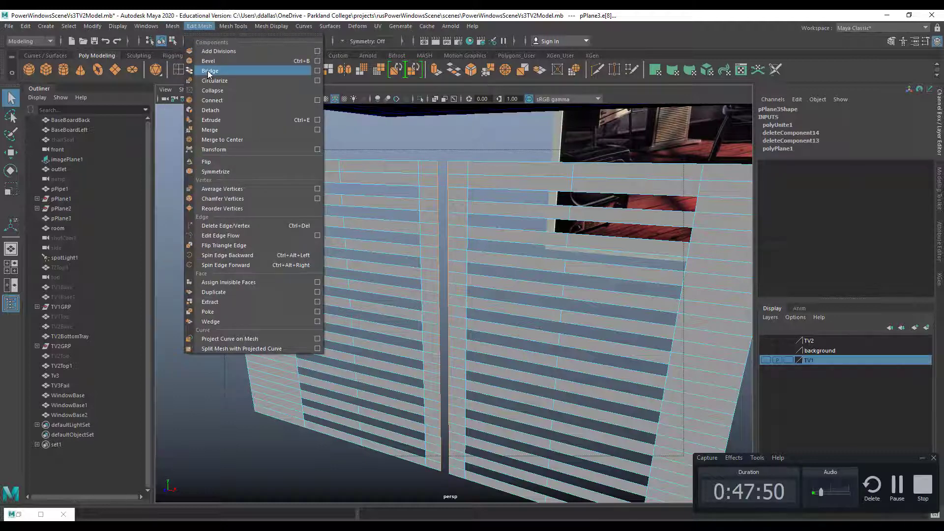
{"action": "left_click", "coordinate": [318, 71]}
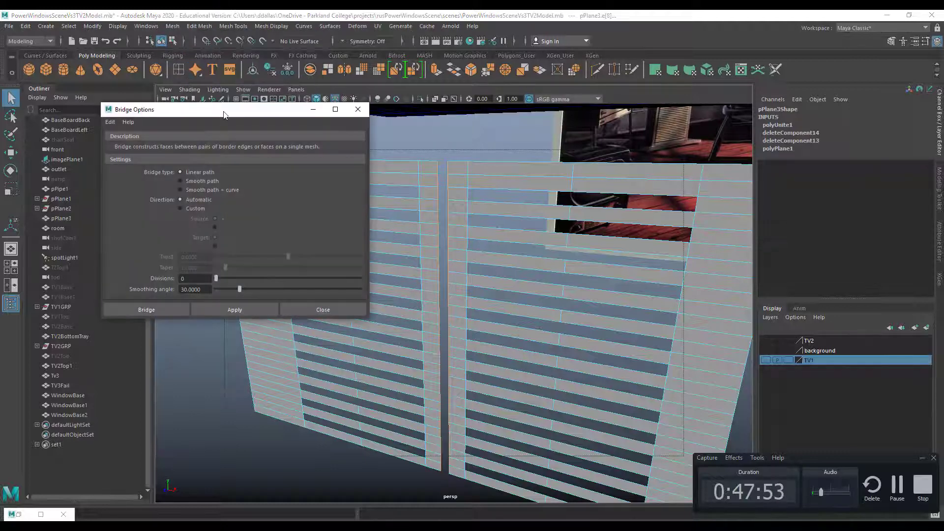
{"action": "left_click_drag", "start_coordinate": [224, 114], "coordinate": [159, 47]}
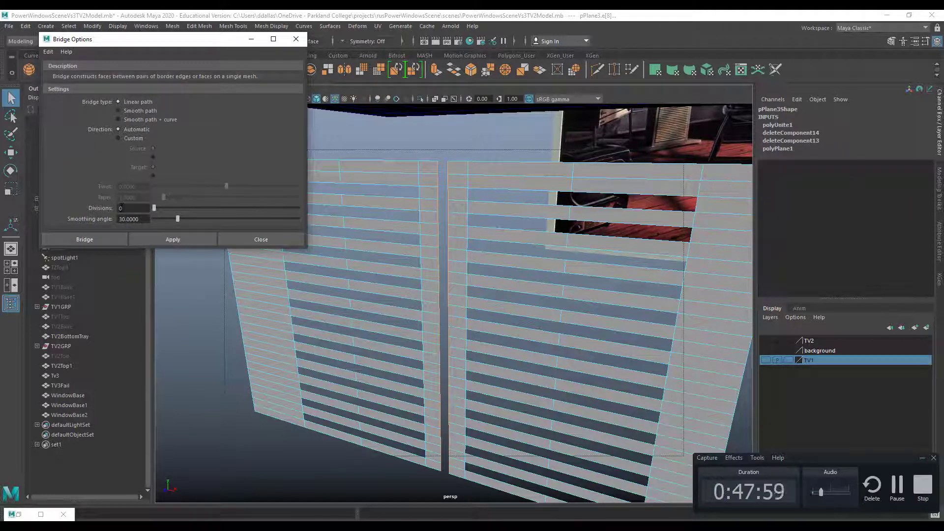
{"action": "left_click", "coordinate": [147, 240]}
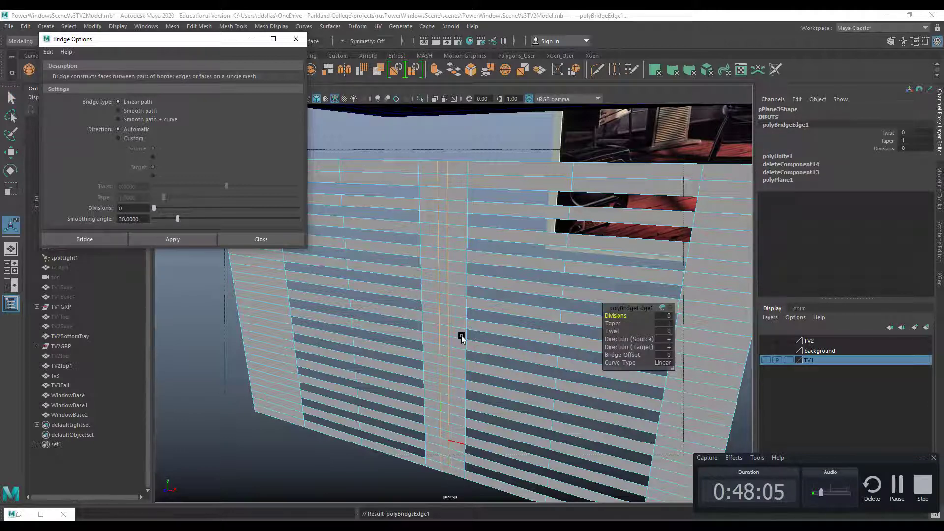
{"action": "left_click_drag", "start_coordinate": [461, 337], "coordinate": [481, 333], "text": "alt"}
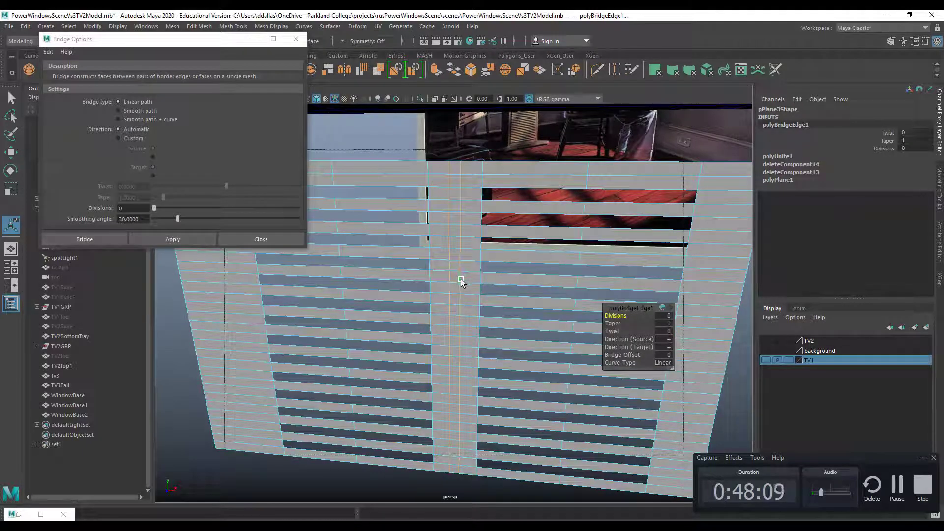
{"action": "left_click", "coordinate": [286, 241]}
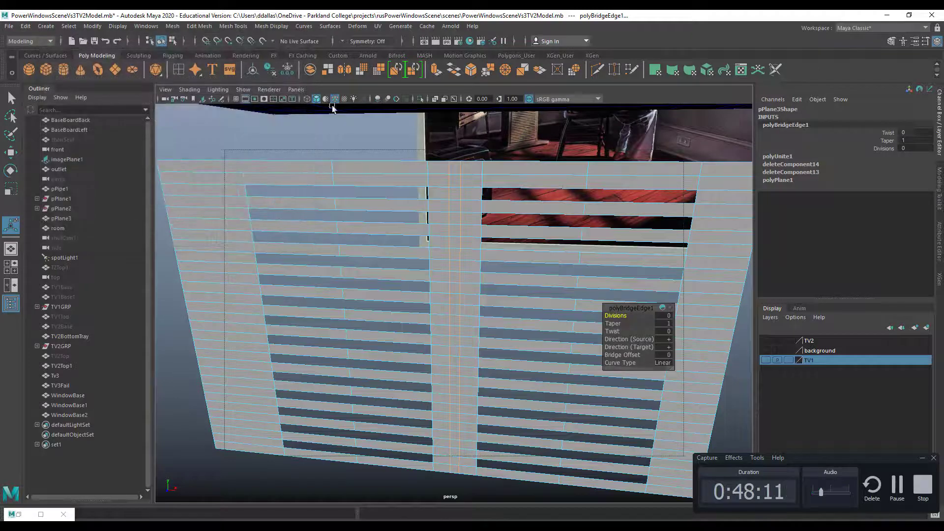
Try to merge the bridged border edges, and undo both the merge and the bridge
{"action": "left_click", "coordinate": [199, 26]}
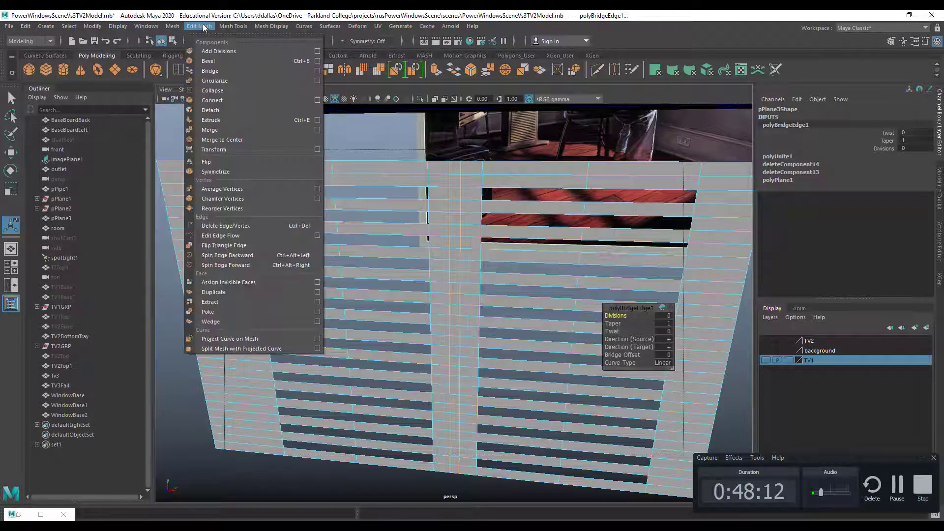
{"action": "left_click", "coordinate": [213, 130]}
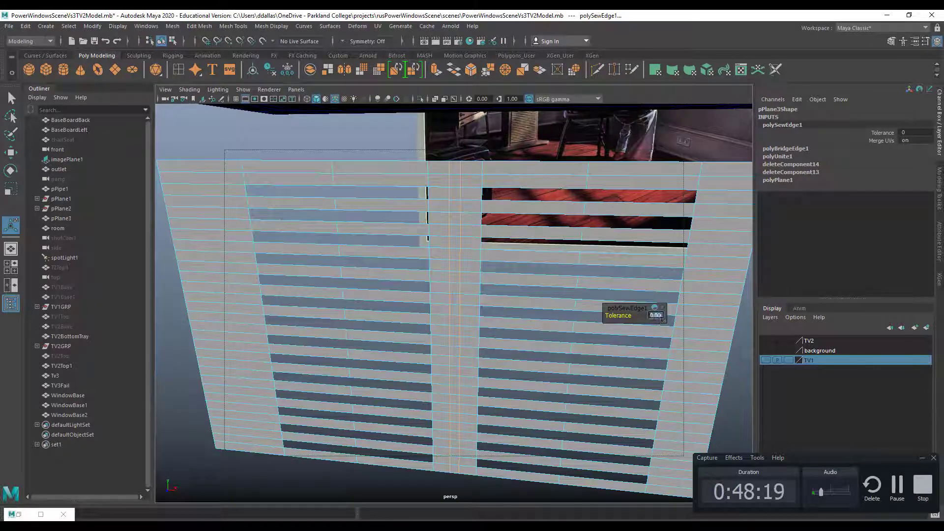
{"action": "left_click_drag", "start_coordinate": [634, 320], "coordinate": [552, 317]}
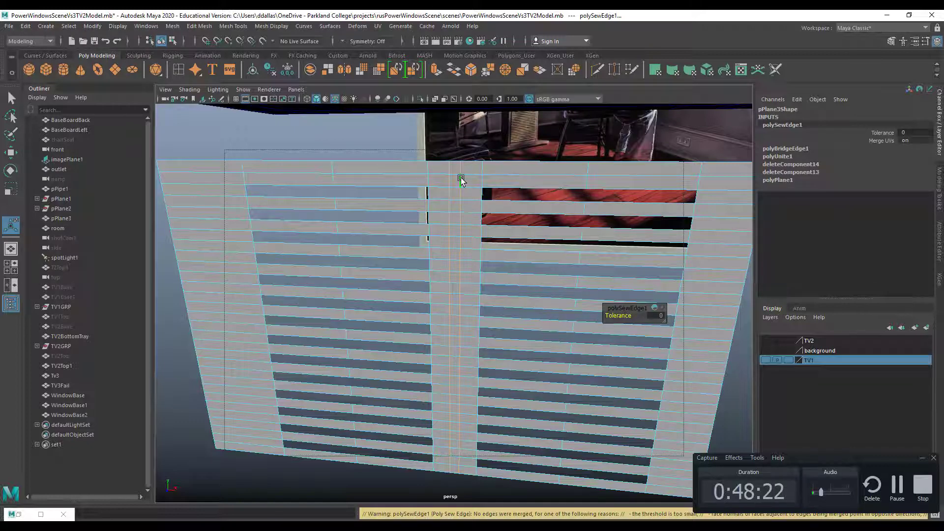
{"action": "key", "text": "ctrl+z"}
{"action": "key", "text": "ctrl+z"}
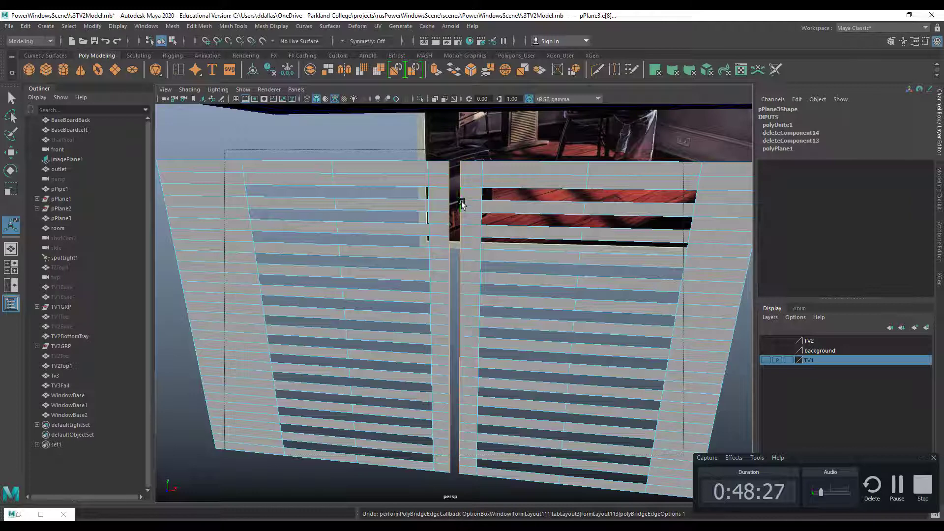
Bridge the facing inner border edges of the grille halves again, keeping 0 divisions
{"action": "left_click", "coordinate": [205, 27]}
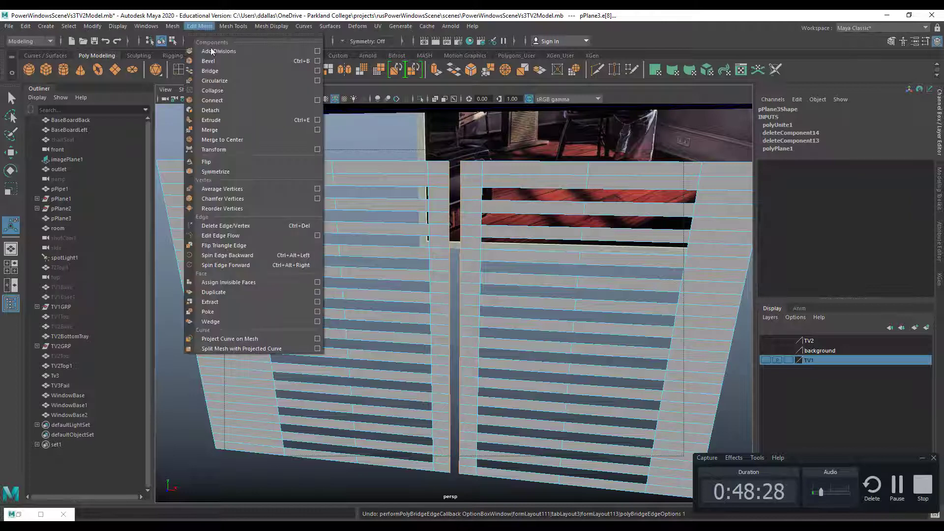
{"action": "left_click", "coordinate": [213, 72]}
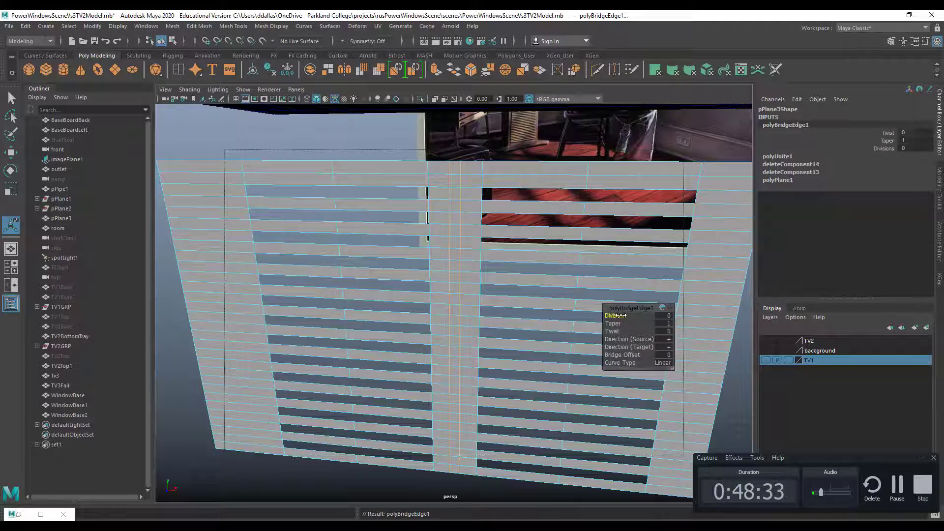
{"action": "left_click_drag", "start_coordinate": [621, 316], "coordinate": [620, 316]}
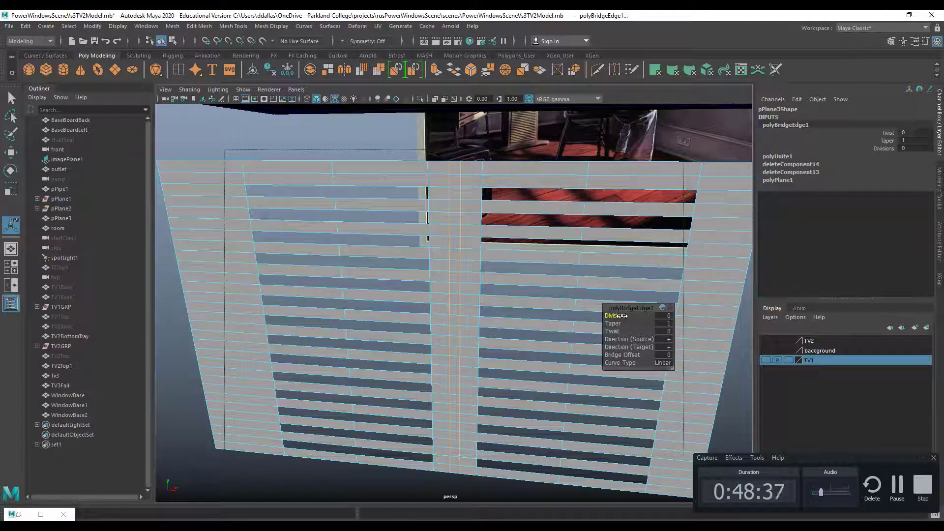
{"action": "left_click_drag", "start_coordinate": [624, 315], "coordinate": [618, 315]}
Delete the extra vertical edge loop just left of the seam in the grille's bridged middle strip
{"action": "left_click", "coordinate": [449, 182]}
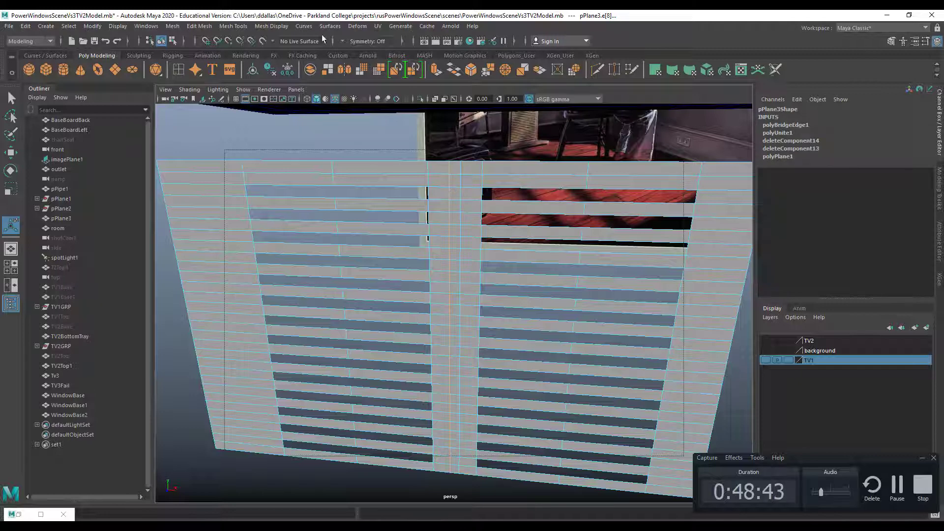
{"action": "left_click", "coordinate": [200, 27]}
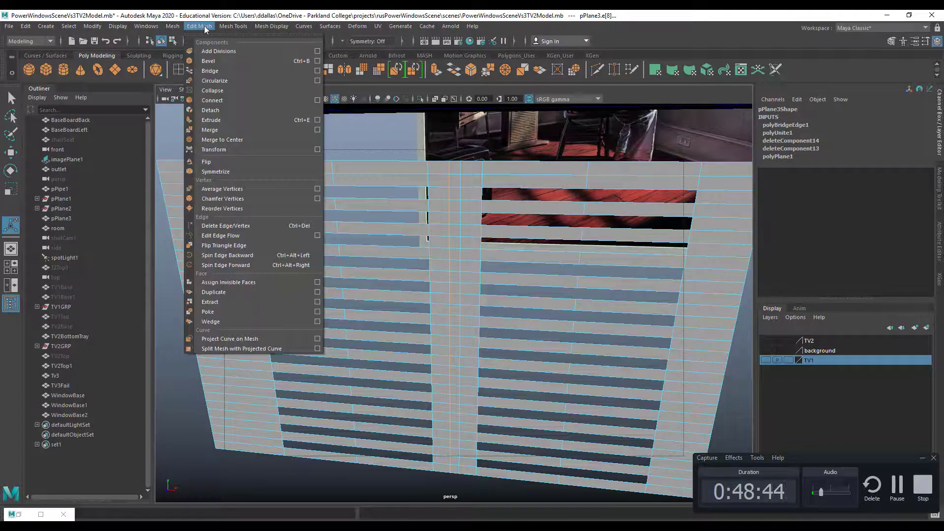
{"action": "left_click", "coordinate": [220, 226]}
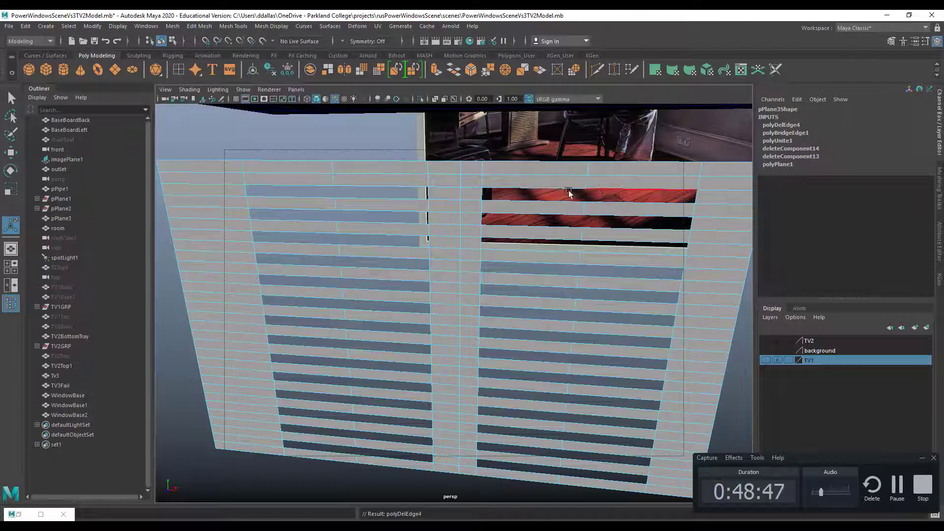
Move the remaining vertical edge loop in the middle strip slightly toward the grille's left half
{"action": "left_click", "coordinate": [460, 194]}
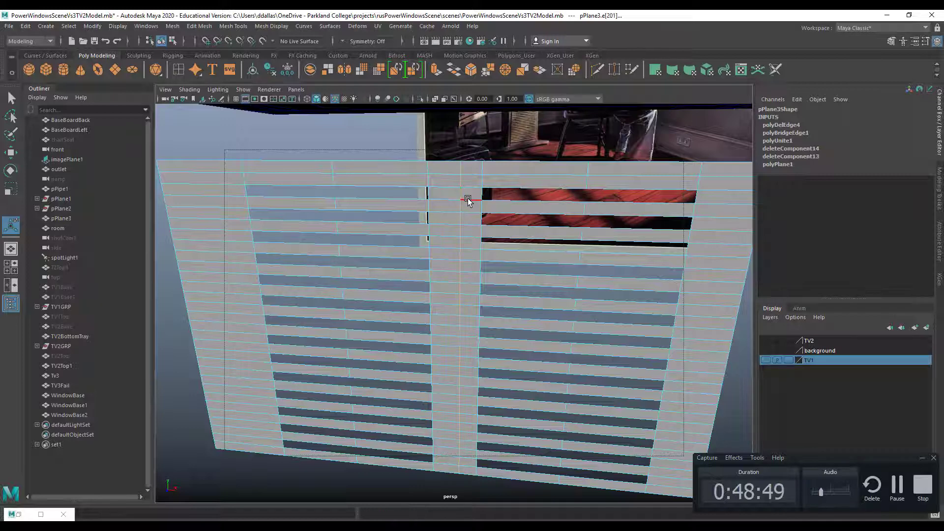
{"action": "key", "text": "w"}
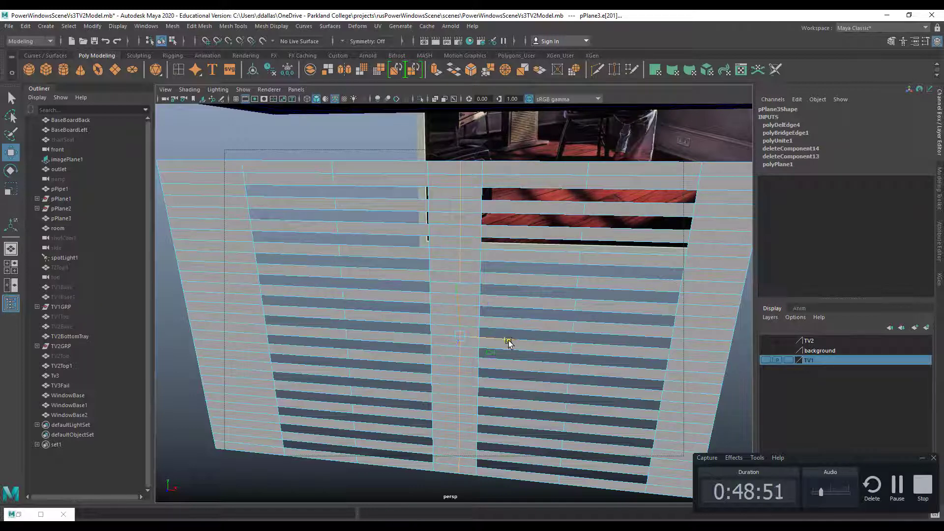
{"action": "left_click_drag", "start_coordinate": [509, 342], "coordinate": [492, 342]}
Select all vertices of the grille's right half and move them left to narrow the middle strip
{"action": "scroll", "coordinate": [511, 283], "scroll_direction": "down", "scroll_amount": 4}
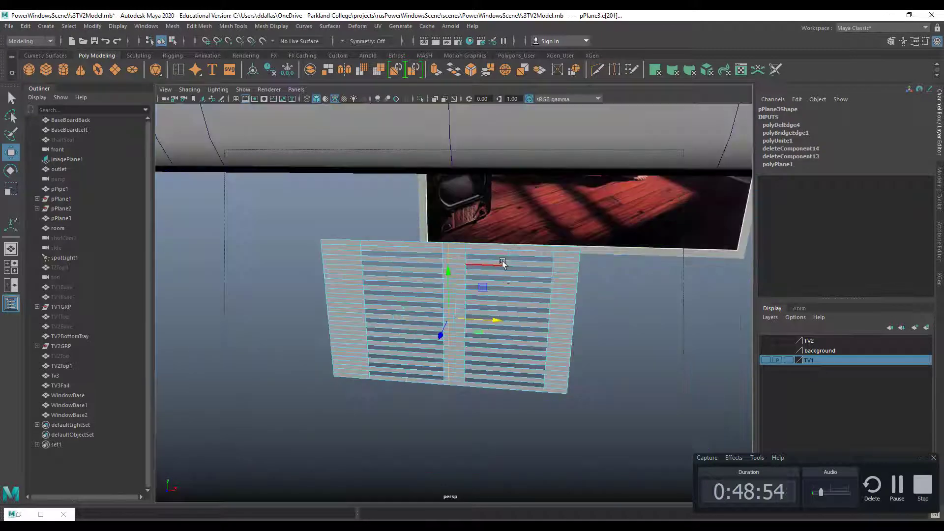
{"action": "right_click", "coordinate": [574, 258]}
{"action": "left_click", "coordinate": [527, 258]}
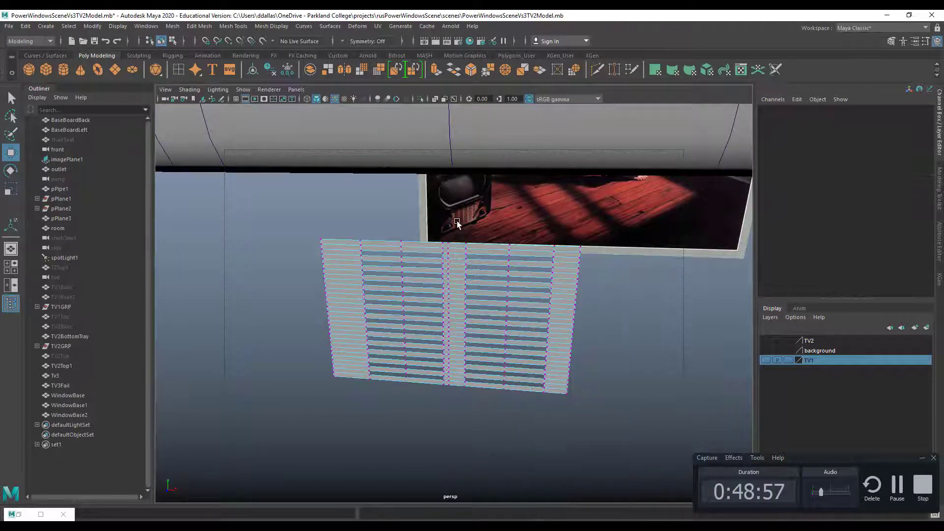
{"action": "left_click_drag", "start_coordinate": [494, 388], "coordinate": [616, 433]}
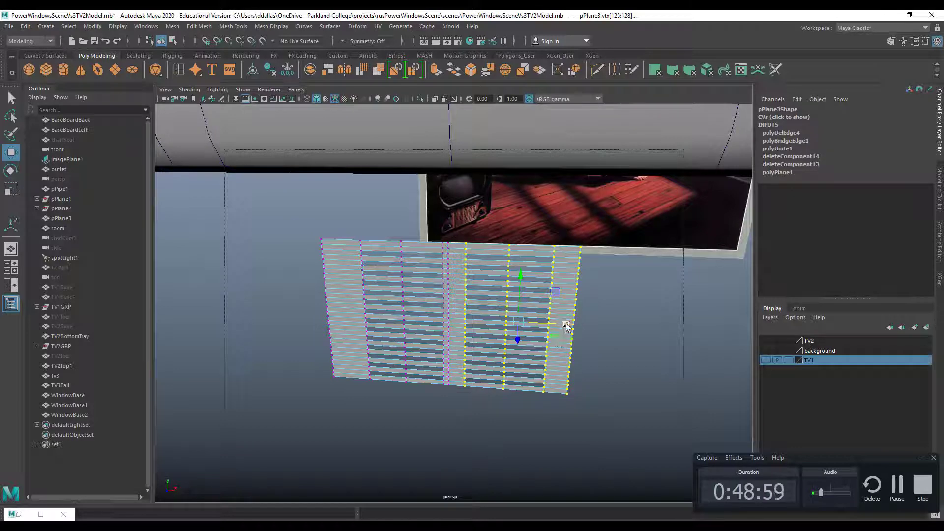
{"action": "left_click_drag", "start_coordinate": [565, 325], "coordinate": [551, 323]}
{"action": "scroll", "coordinate": [512, 330], "scroll_direction": "up", "scroll_amount": 4}
{"action": "scroll", "coordinate": [491, 306], "scroll_direction": "down", "scroll_amount": 6}
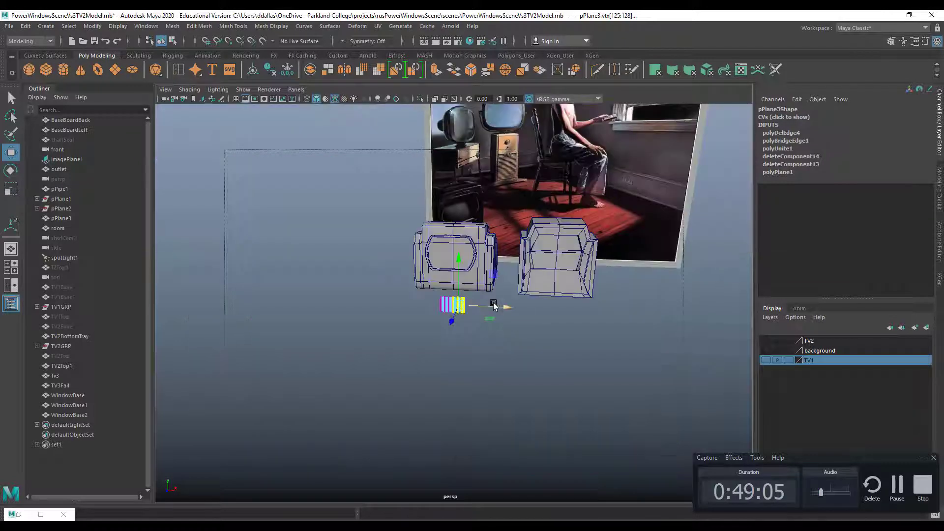
{"action": "scroll", "coordinate": [478, 333], "scroll_direction": "up", "scroll_amount": 5}
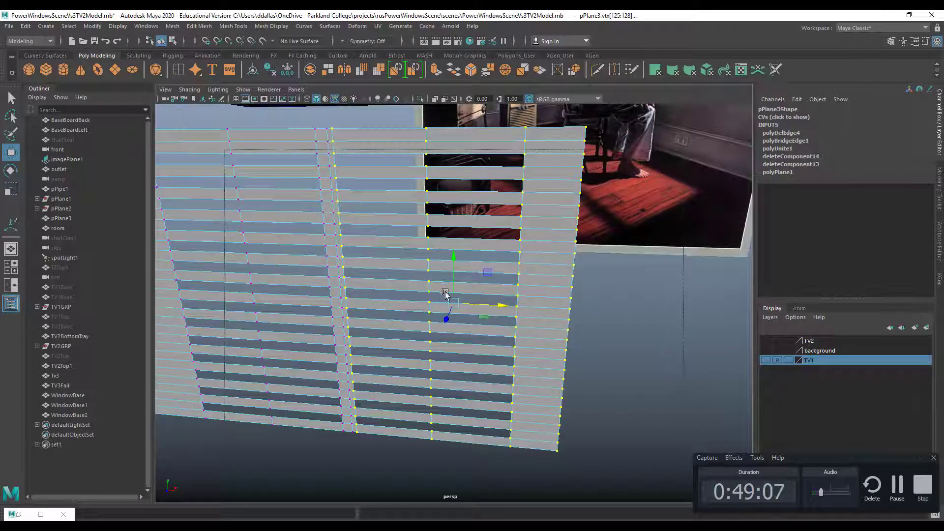
{"action": "left_click_drag", "start_coordinate": [426, 323], "coordinate": [443, 321], "text": "alt"}
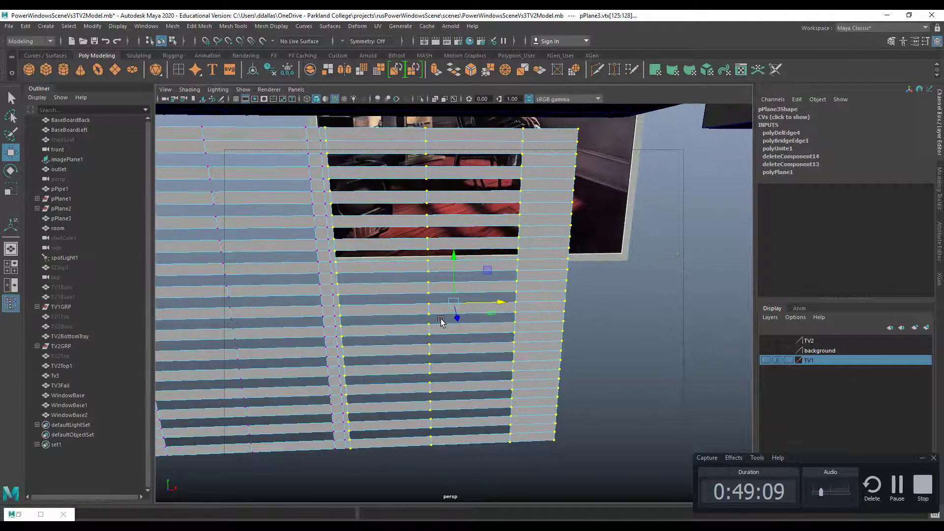
{"action": "left_click_drag", "start_coordinate": [637, 325], "coordinate": [631, 308], "text": "alt"}
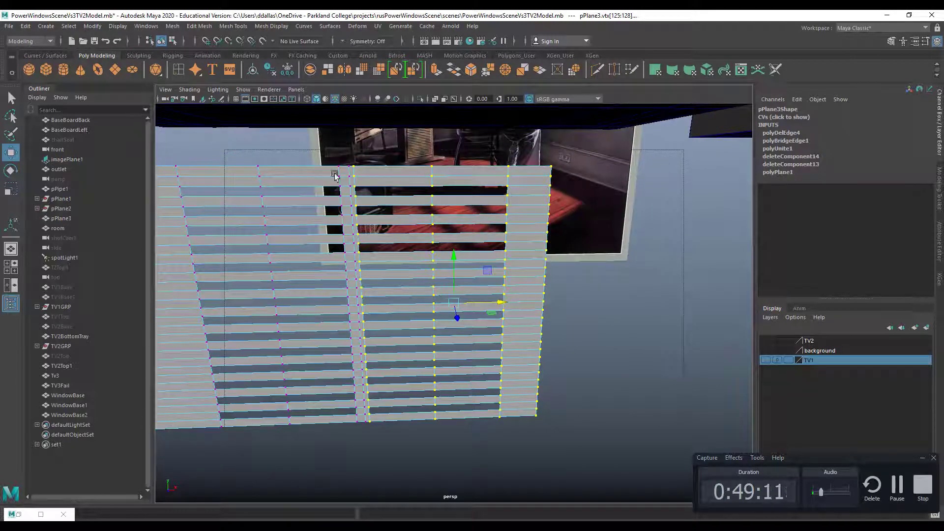
In the front view, select the grille's right-half vertices including the middle column and shift them slightly left to even the strip
{"action": "left_click_drag", "start_coordinate": [337, 149], "coordinate": [401, 385]}
{"action": "left_click_drag", "start_coordinate": [613, 363], "coordinate": [605, 359], "text": "alt"}
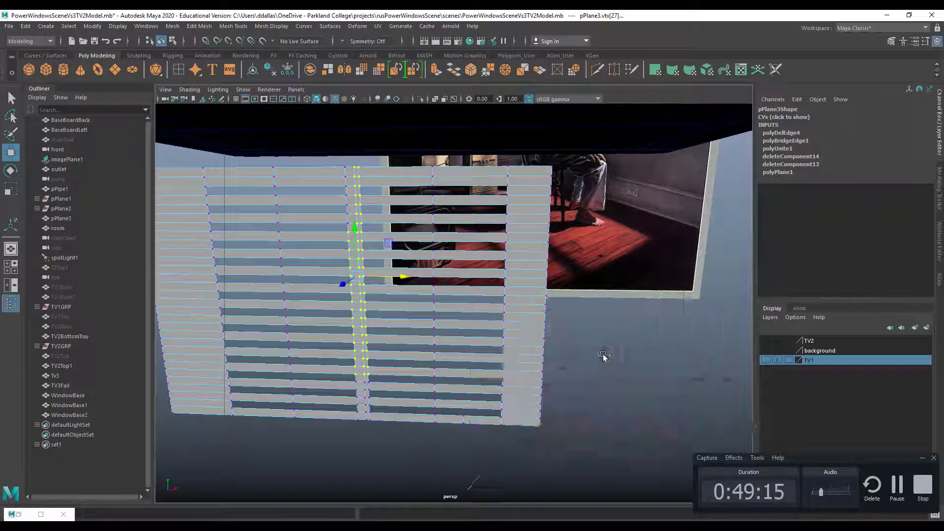
{"action": "key", "text": "space"}
{"action": "scroll", "coordinate": [409, 397], "scroll_direction": "down", "scroll_amount": 5}
{"action": "key", "text": "space"}
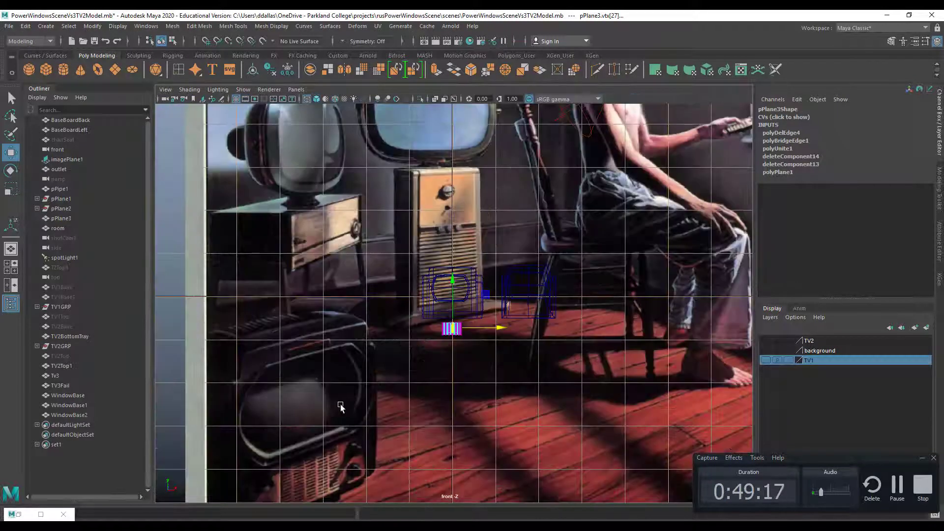
{"action": "scroll", "coordinate": [399, 392], "scroll_direction": "up", "scroll_amount": 5}
{"action": "middle_click_drag", "start_coordinate": [423, 386], "coordinate": [441, 261], "text": "alt"}
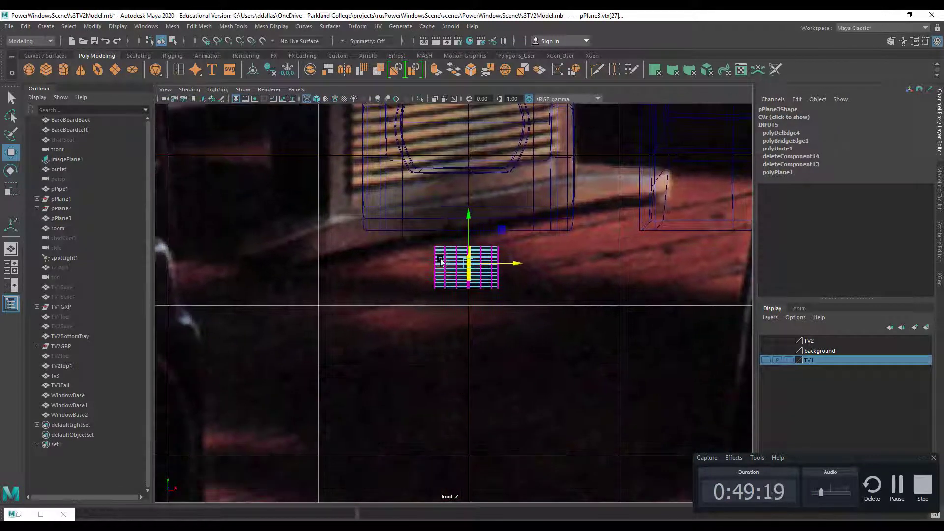
{"action": "scroll", "coordinate": [441, 262], "scroll_direction": "up", "scroll_amount": 5}
{"action": "left_click", "coordinate": [489, 269]}
{"action": "scroll", "coordinate": [489, 270], "scroll_direction": "up", "scroll_amount": 3}
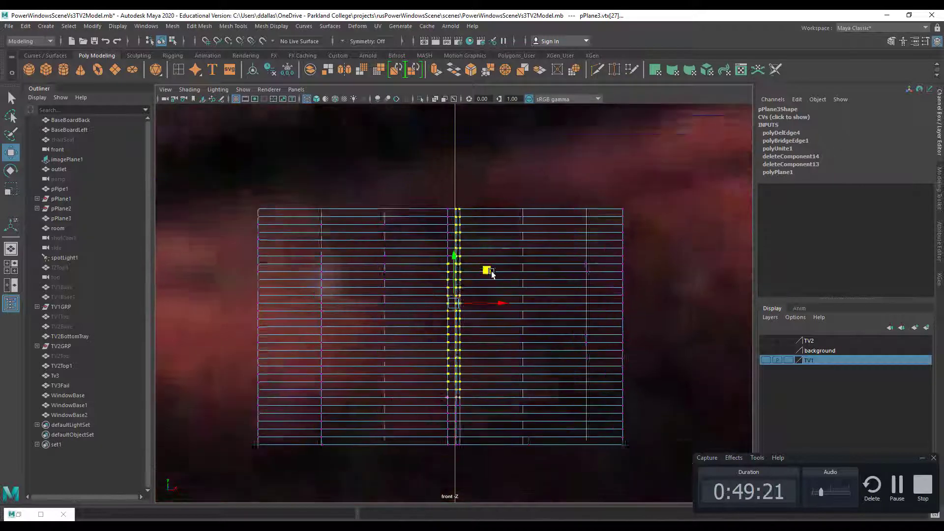
{"action": "left_click", "coordinate": [452, 186]}
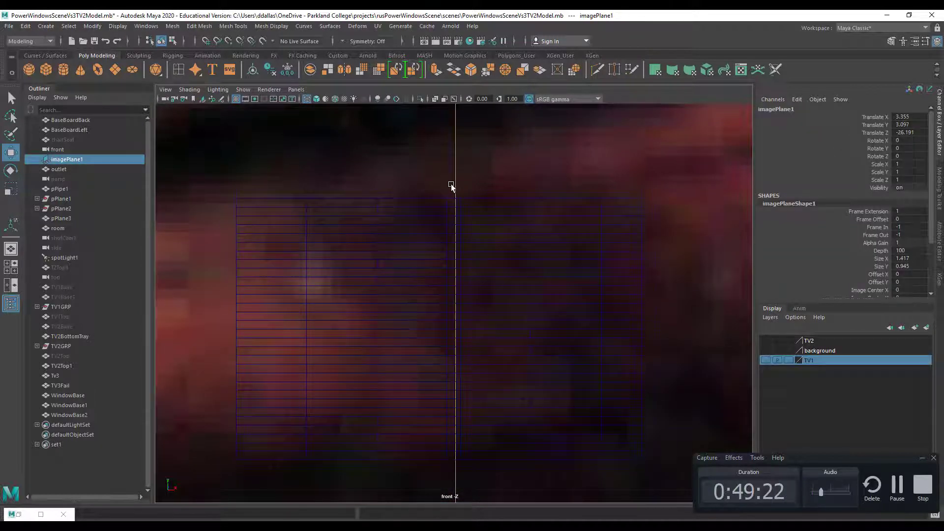
{"action": "left_click", "coordinate": [66, 218]}
{"action": "right_click_drag", "start_coordinate": [471, 219], "coordinate": [427, 220]}
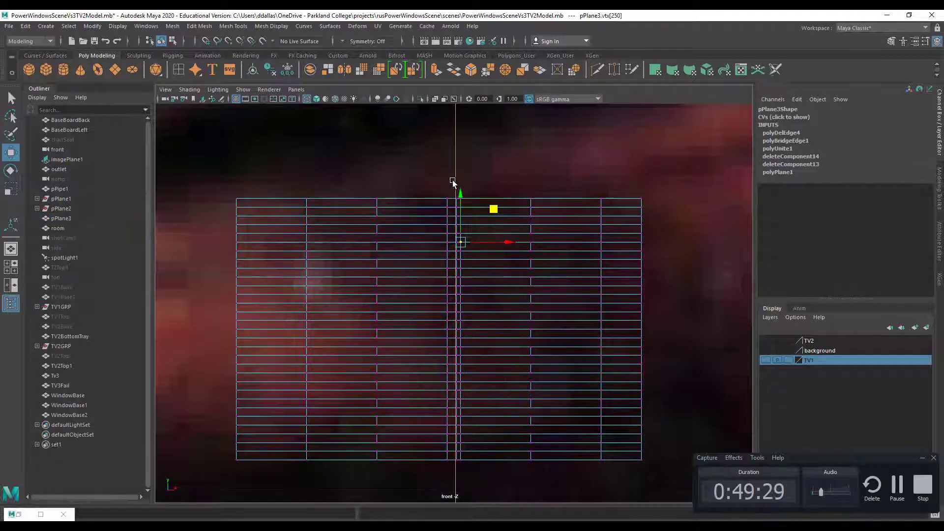
{"action": "left_click_drag", "start_coordinate": [453, 181], "coordinate": [680, 491]}
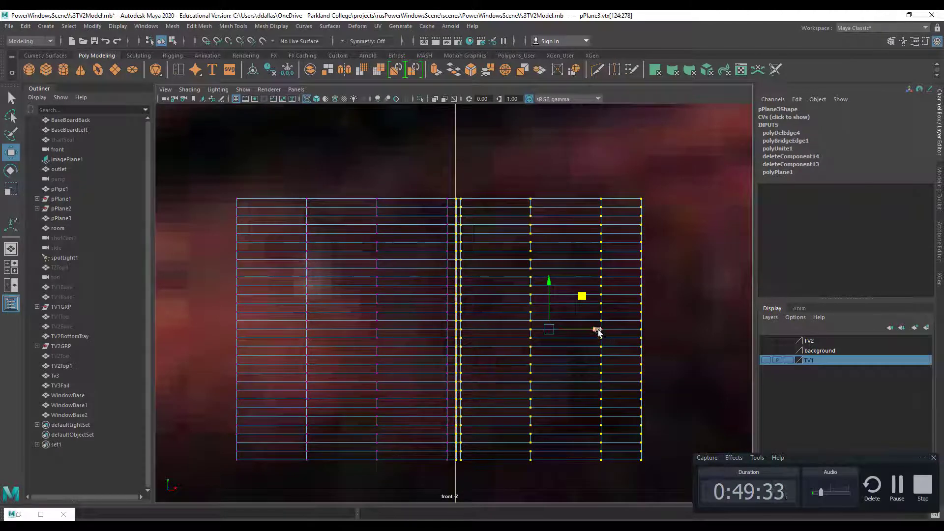
{"action": "left_click_drag", "start_coordinate": [596, 331], "coordinate": [593, 331]}
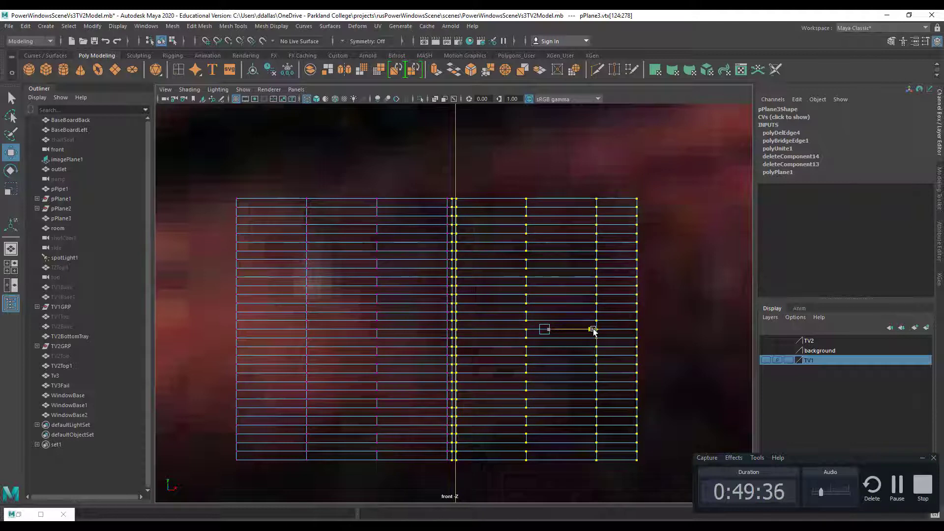
Back in the perspective view, delete the vertical edge loop running down the center of the grille's middle strip
{"action": "key", "text": "space"}
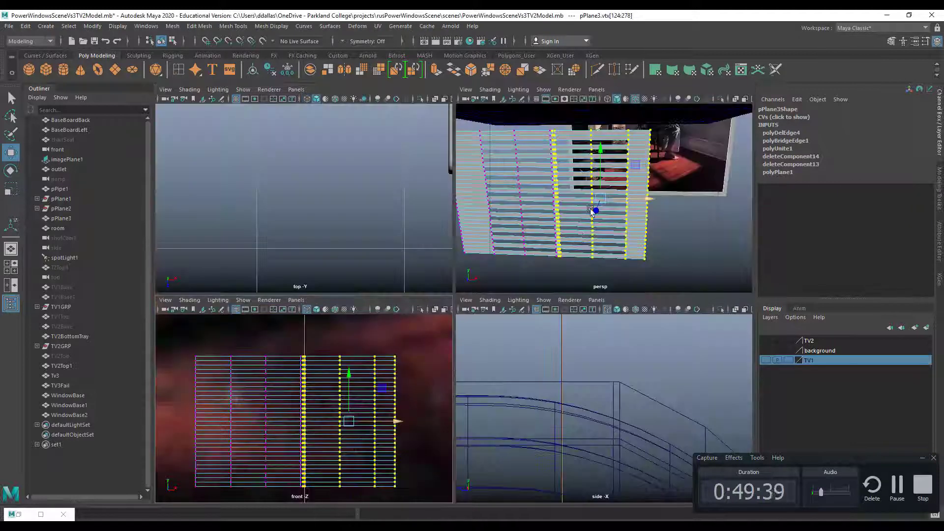
{"action": "key", "text": "space"}
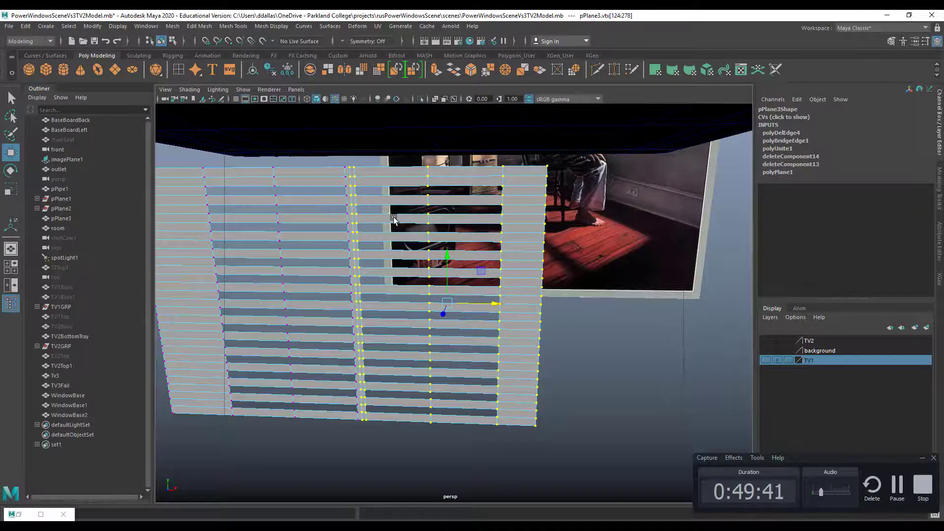
{"action": "scroll", "coordinate": [466, 268], "scroll_direction": "up", "scroll_amount": 5}
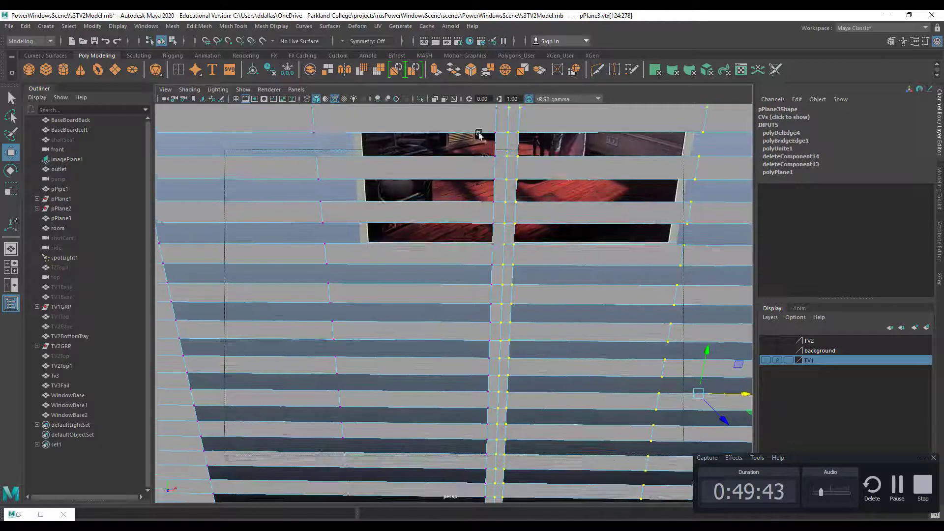
{"action": "middle_click_drag", "start_coordinate": [479, 152], "coordinate": [462, 161], "text": "alt"}
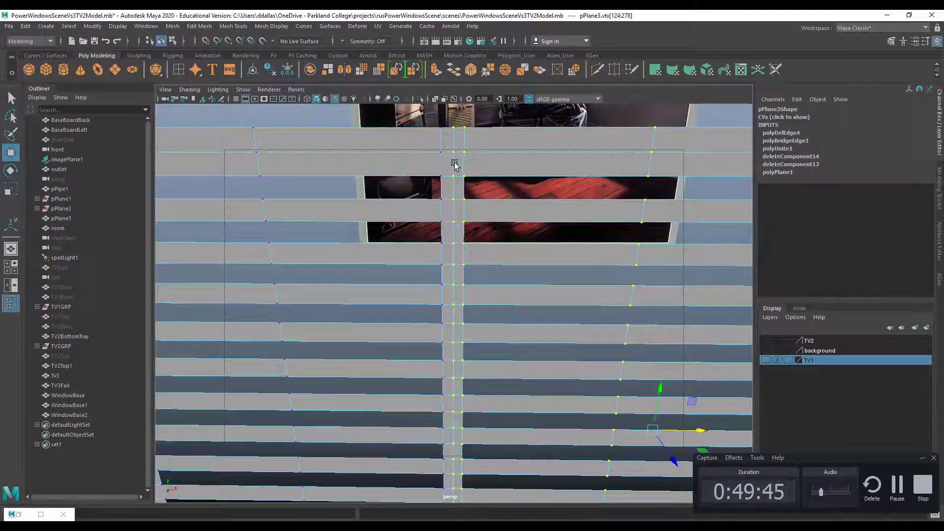
{"action": "right_click_drag", "start_coordinate": [453, 165], "coordinate": [454, 143]}
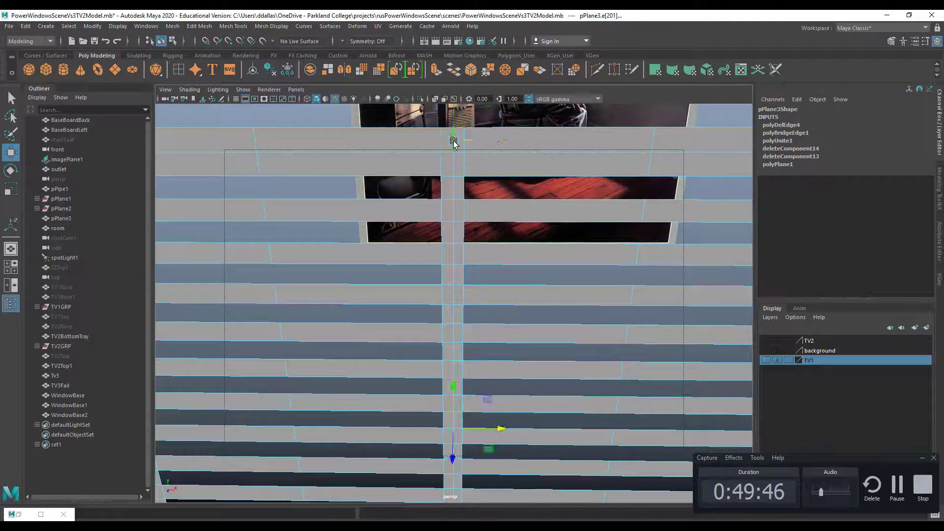
{"action": "left_click", "coordinate": [233, 26]}
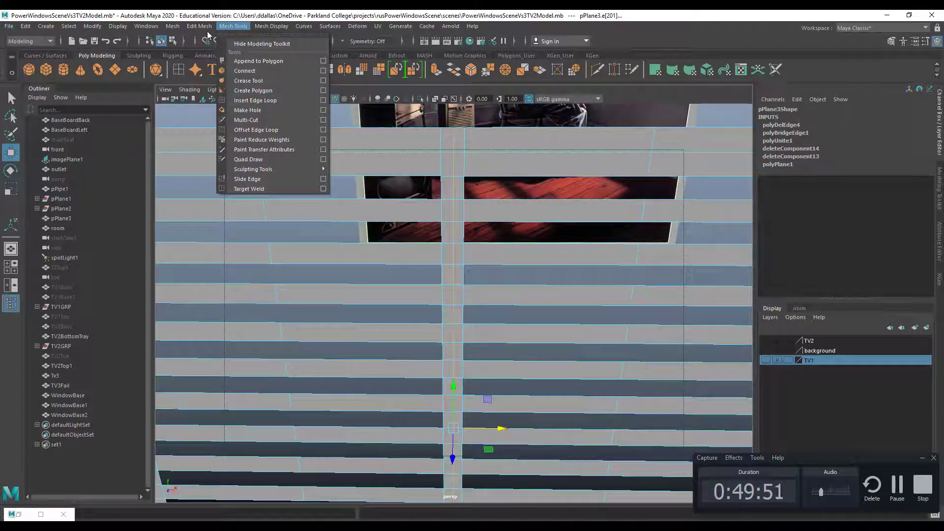
{"action": "mouse_move", "coordinate": [199, 26]}
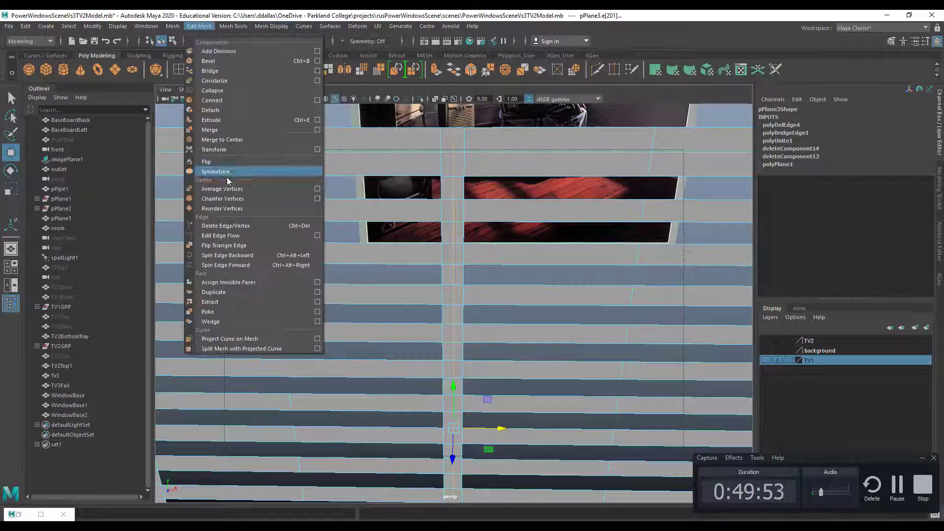
{"action": "left_click", "coordinate": [225, 227]}
{"action": "scroll", "coordinate": [490, 234], "scroll_direction": "down", "scroll_amount": 6}
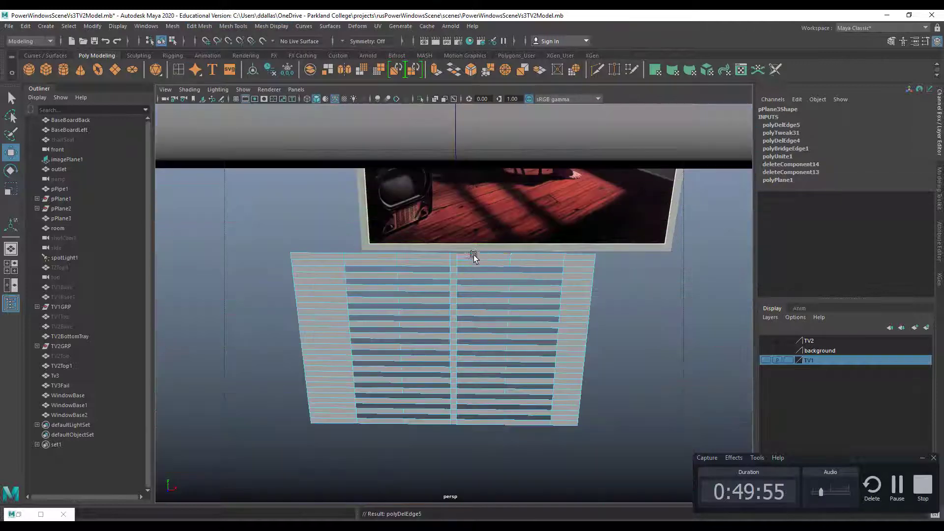
{"action": "left_click_drag", "start_coordinate": [621, 323], "coordinate": [604, 309], "text": "alt"}
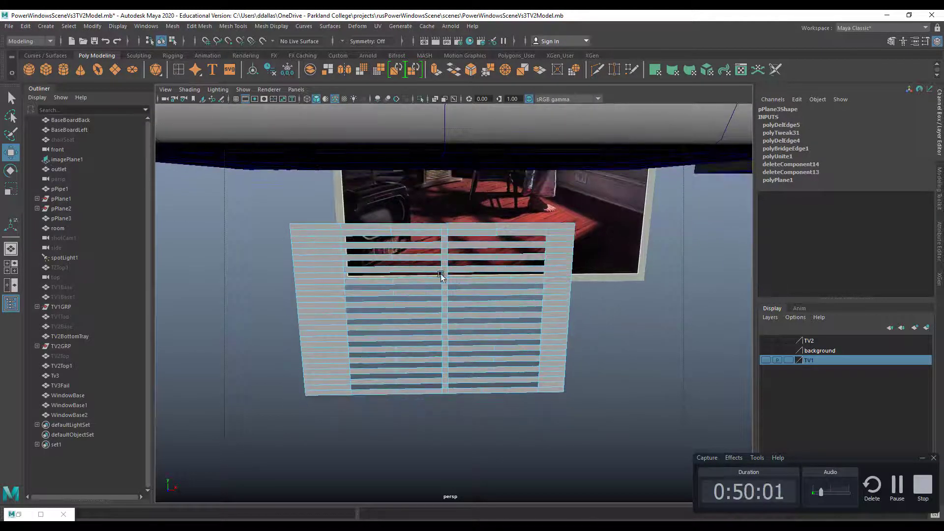
{"action": "right_click_drag", "start_coordinate": [621, 311], "coordinate": [553, 309], "text": "alt"}
{"action": "left_click_drag", "start_coordinate": [553, 309], "coordinate": [518, 309], "text": "alt"}
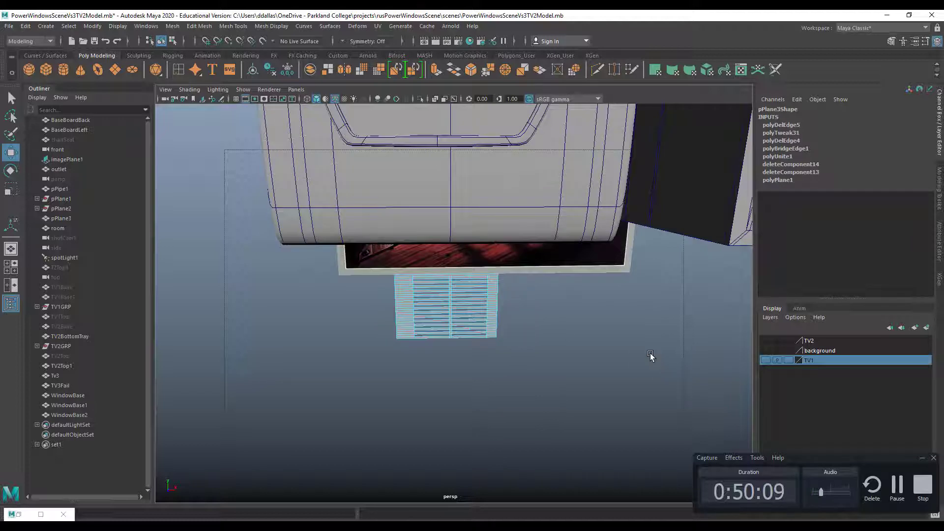